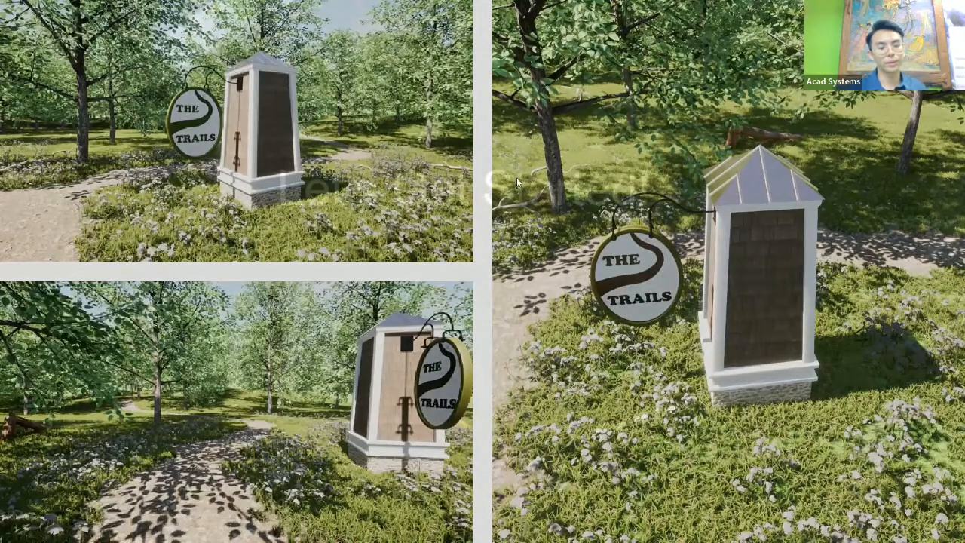
Advance the slide show to the "Let's Get Started!" slide and switch to The Trails Sign.dwg in AutoCAD.
click(517, 177)
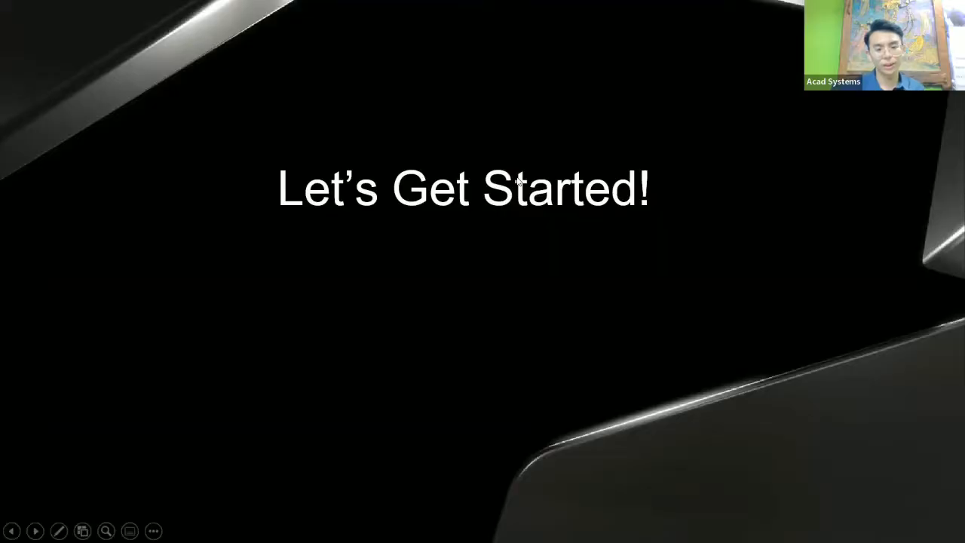
key(alt+Tab)
key(alt+Tab)
key(alt+Tab)
key(alt+Tab)
key(alt+Tab)
key(alt+Tab)
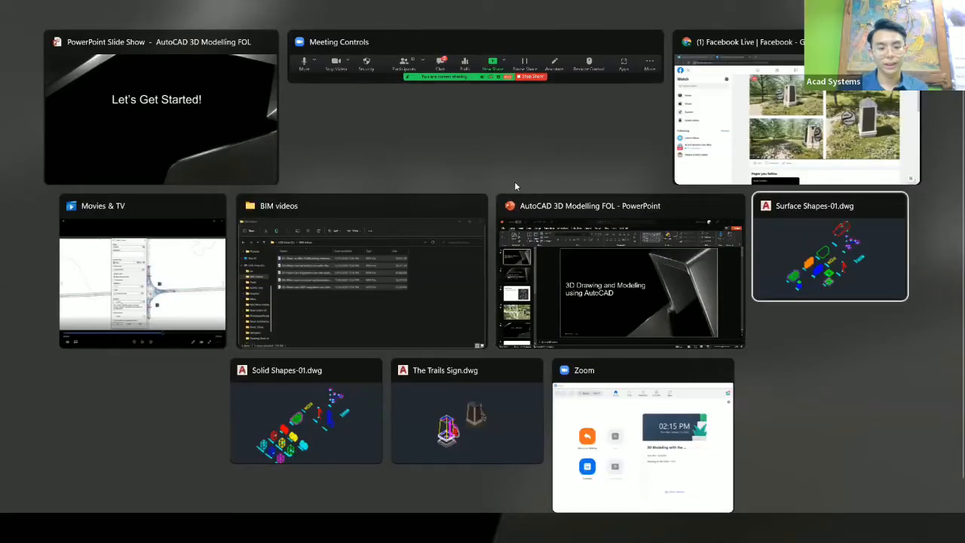
key(alt+Tab)
key(alt+Tab)
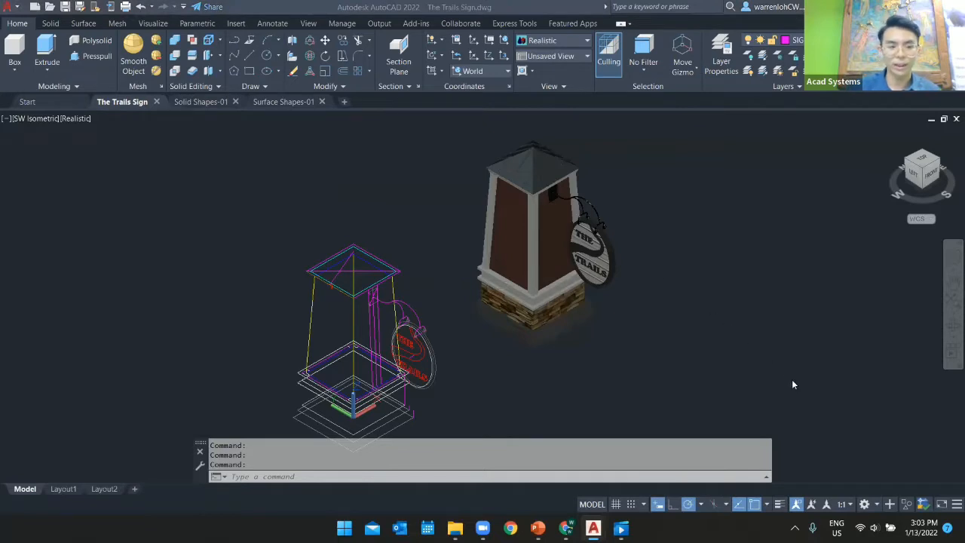
Check the active workspace and examine the stepped footing at the base of the finished sign model.
click(868, 504)
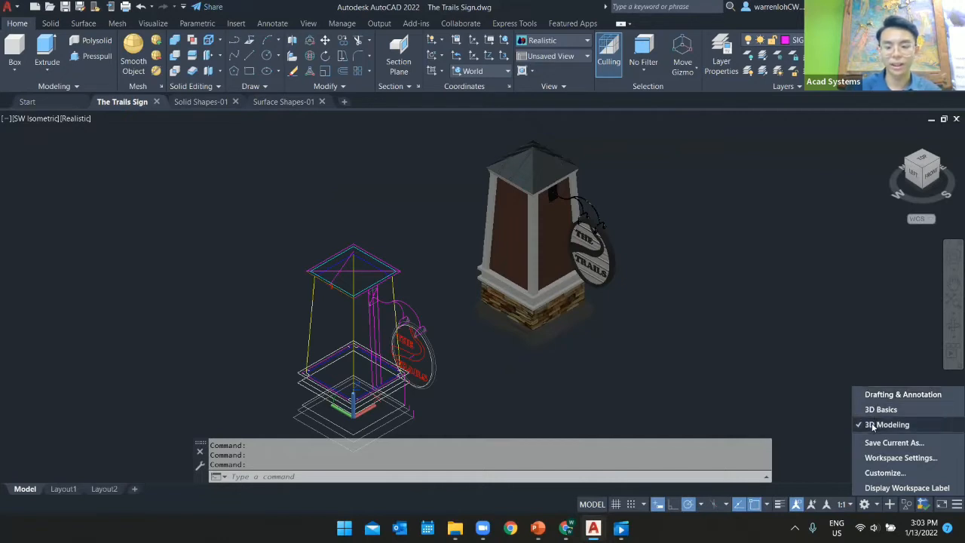
click(217, 202)
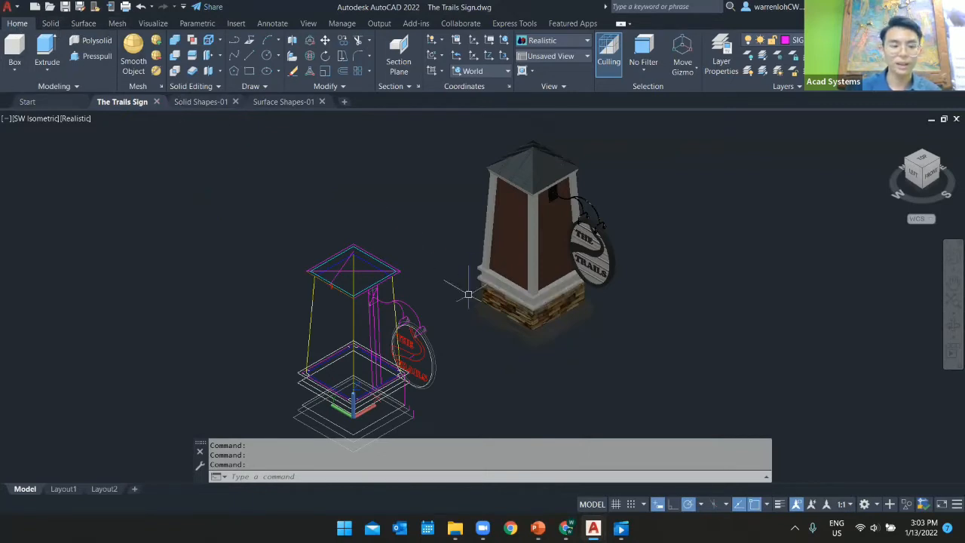
middle_drag(465, 291, 469, 257)
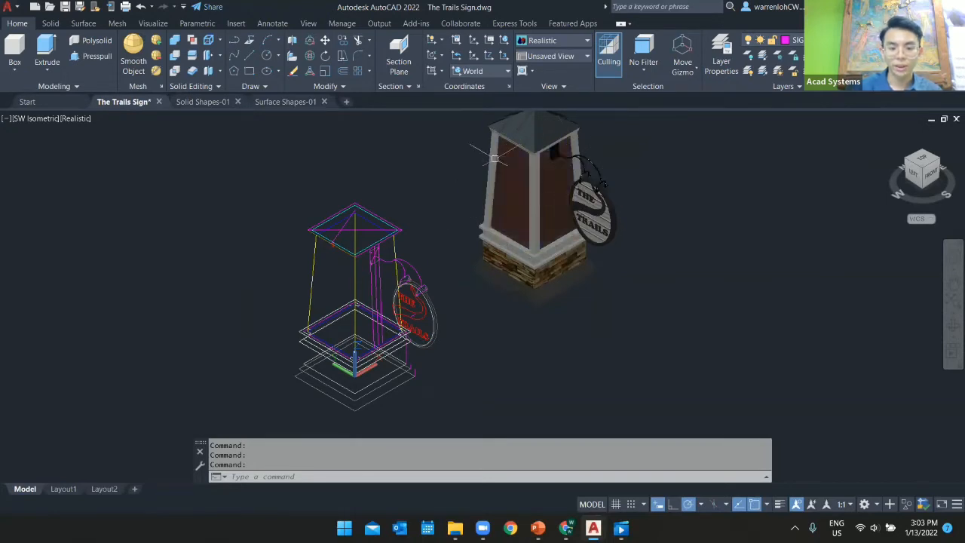
scroll(437, 340, up, 3)
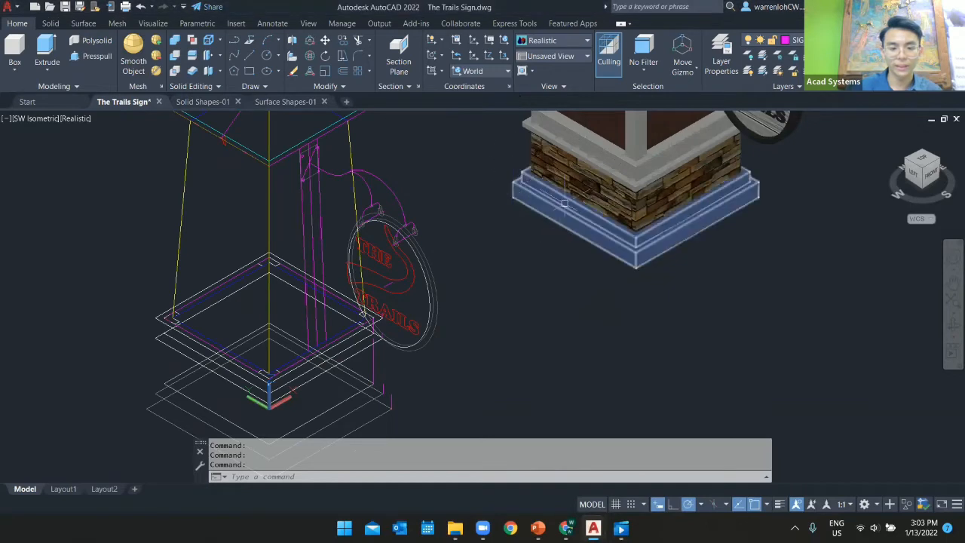
middle_drag(495, 274, 520, 242)
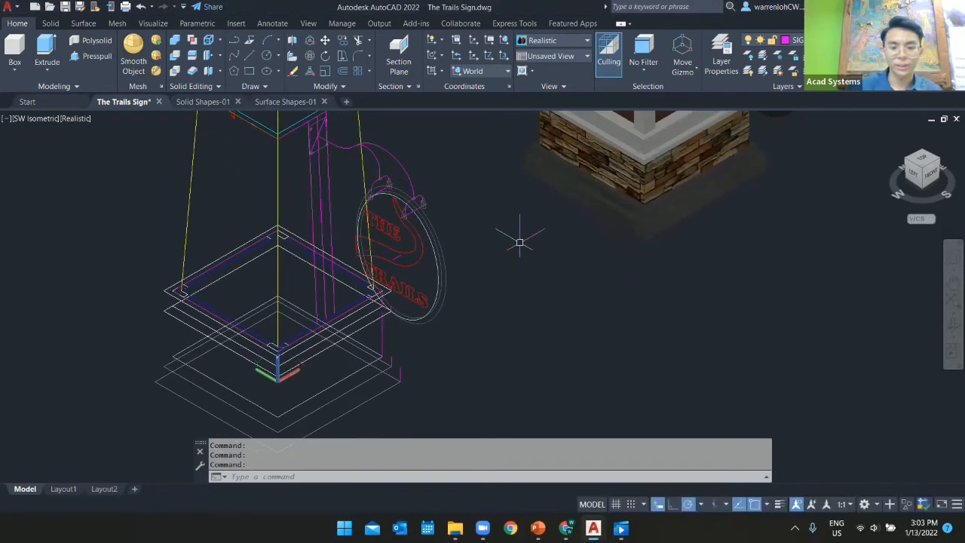
click(596, 196)
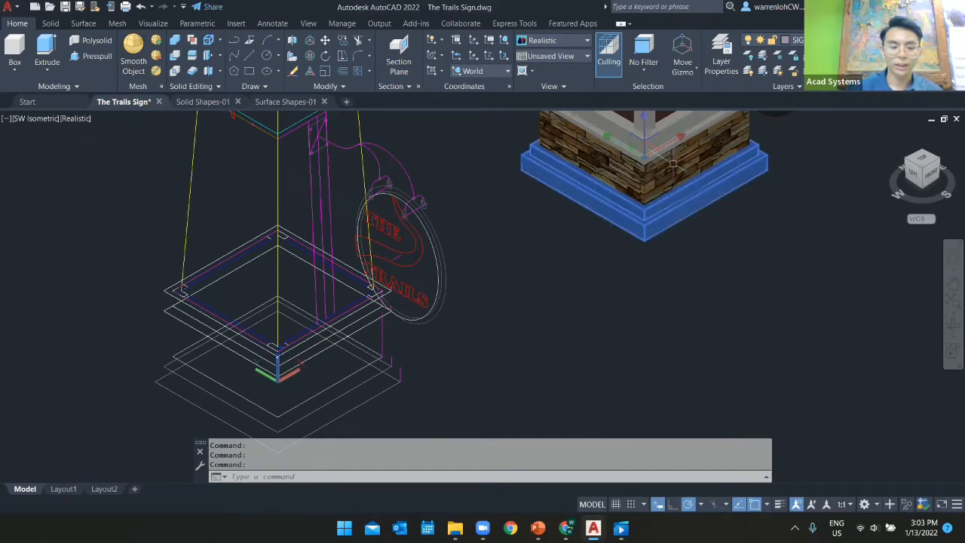
key(Escape)
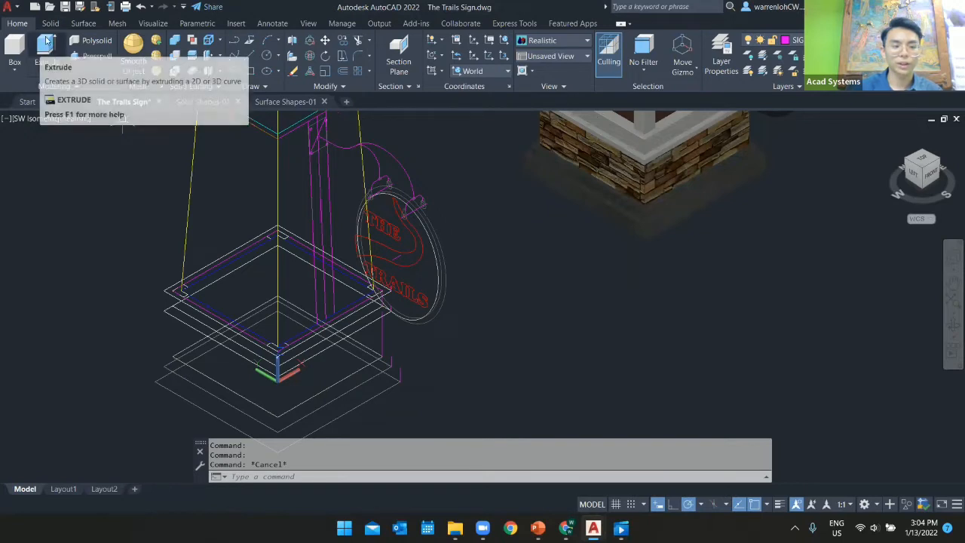
Switch to the Solid Shapes-01 drawing and bring the EXTRUDE example profiles into close view.
click(182, 103)
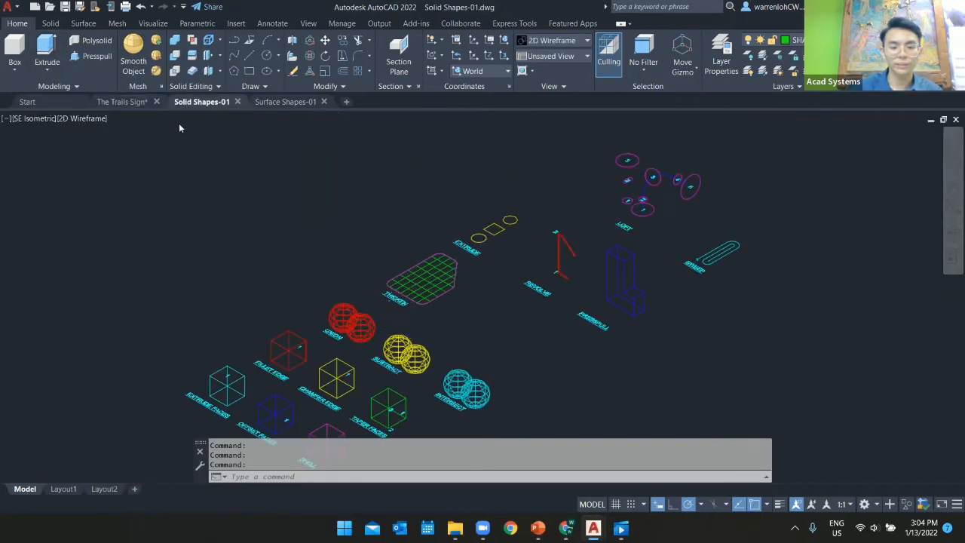
scroll(530, 241, up, 2)
scroll(490, 206, up, 4)
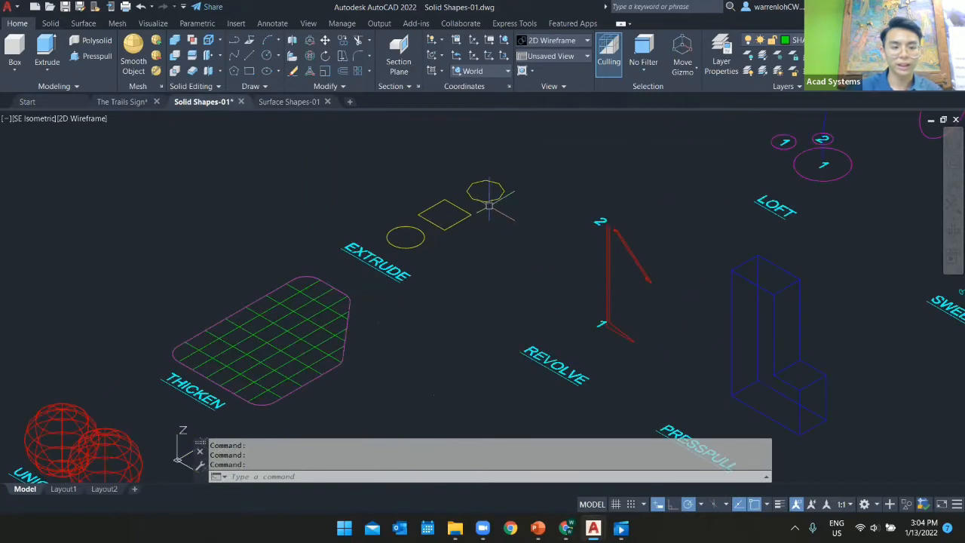
middle_drag(485, 205, 470, 243)
scroll(345, 213, up, 3)
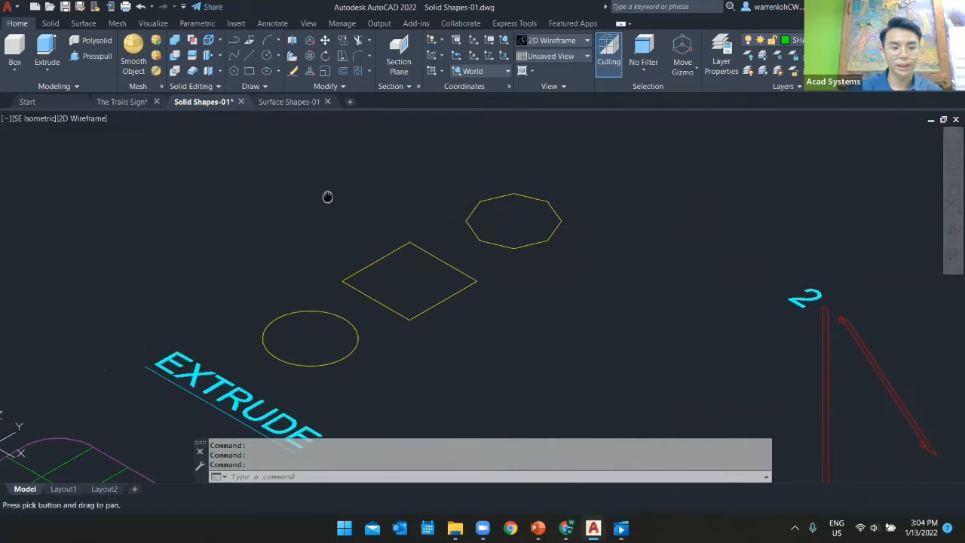
Extrude the circle, square and octagon of the EXTRUDE example as solids with a height of 2.5.
click(45, 47)
click(225, 164)
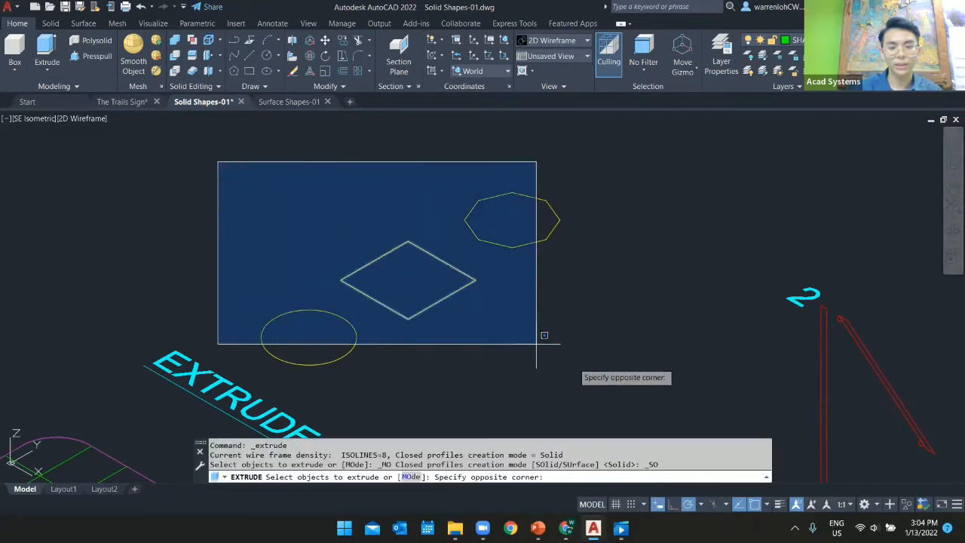
click(605, 366)
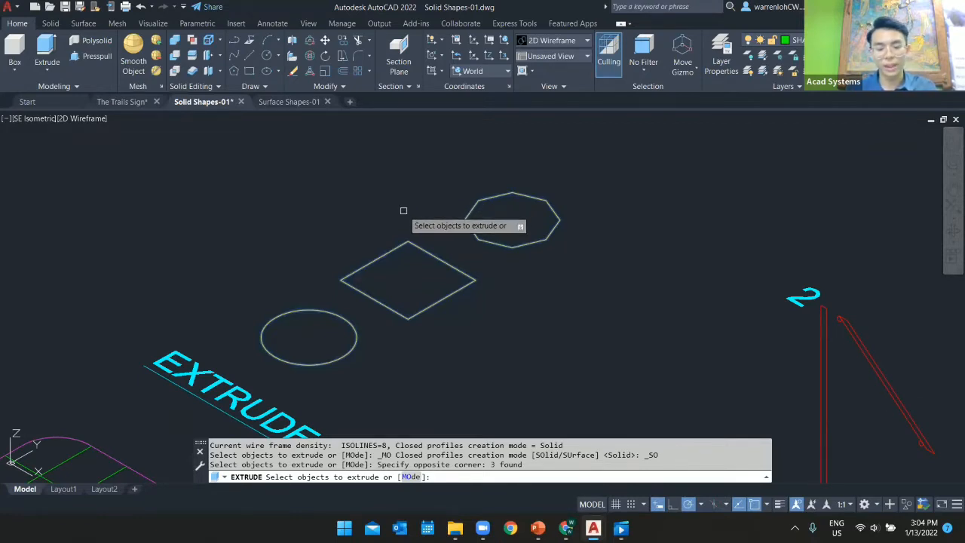
key(Return)
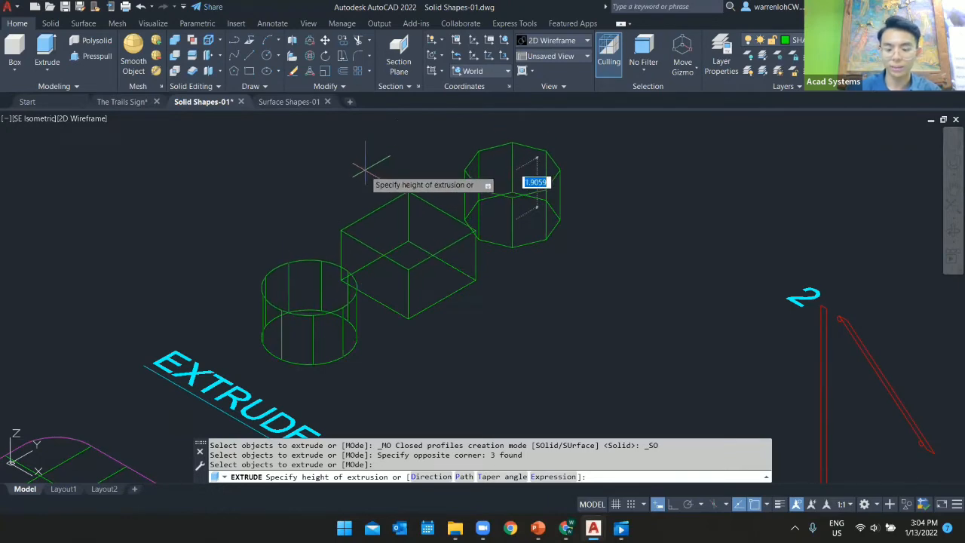
text(2.5)
key(Return)
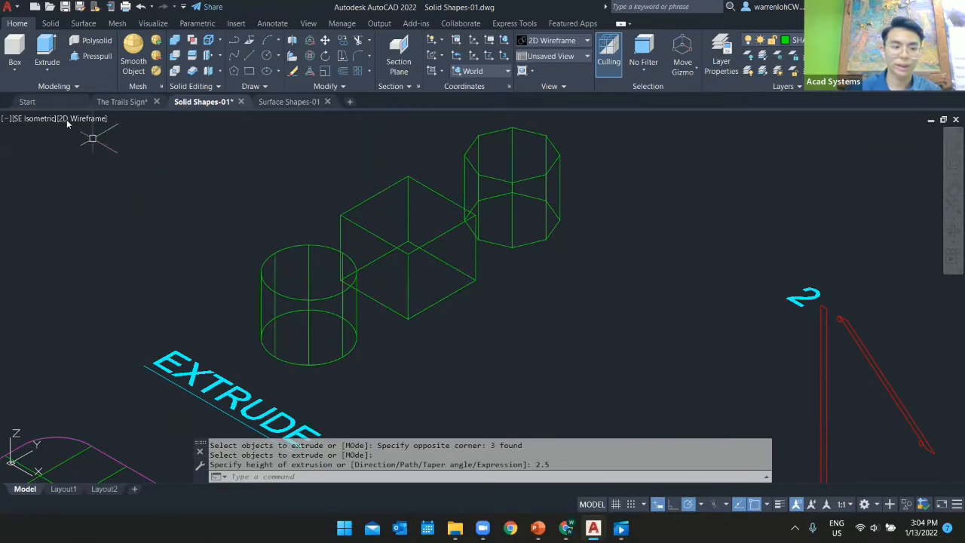
Preview the extruded solids in the Realistic visual style, and undo both the style change and the extrusion.
click(96, 119)
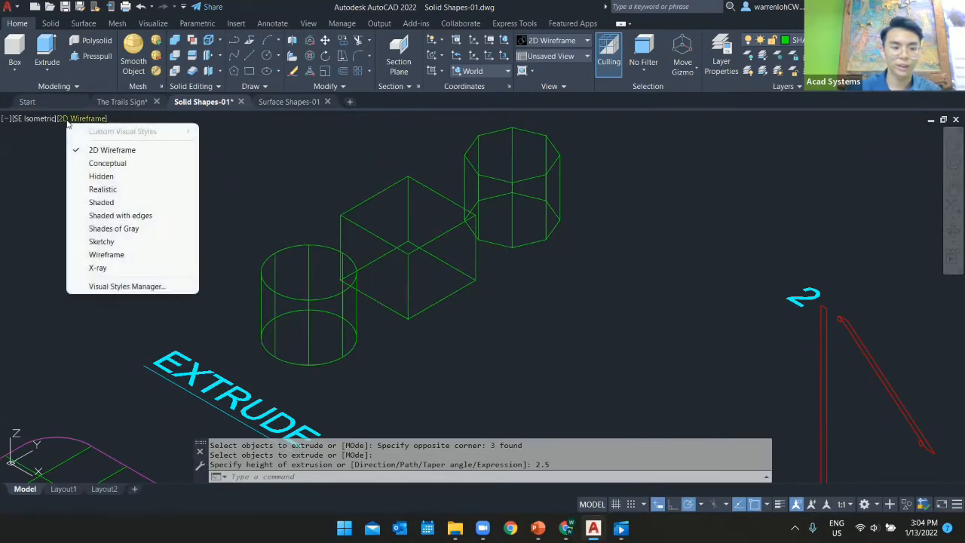
click(95, 189)
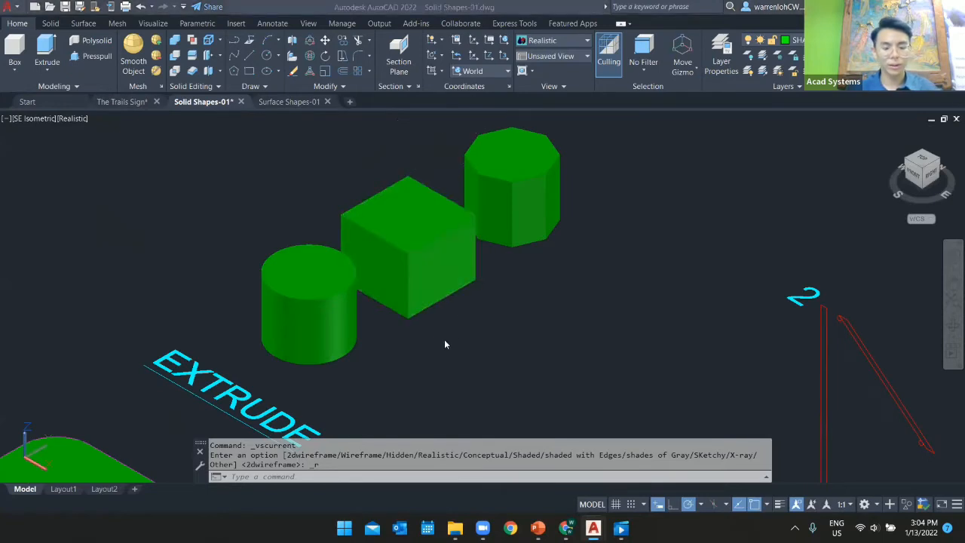
key(ctrl+z)
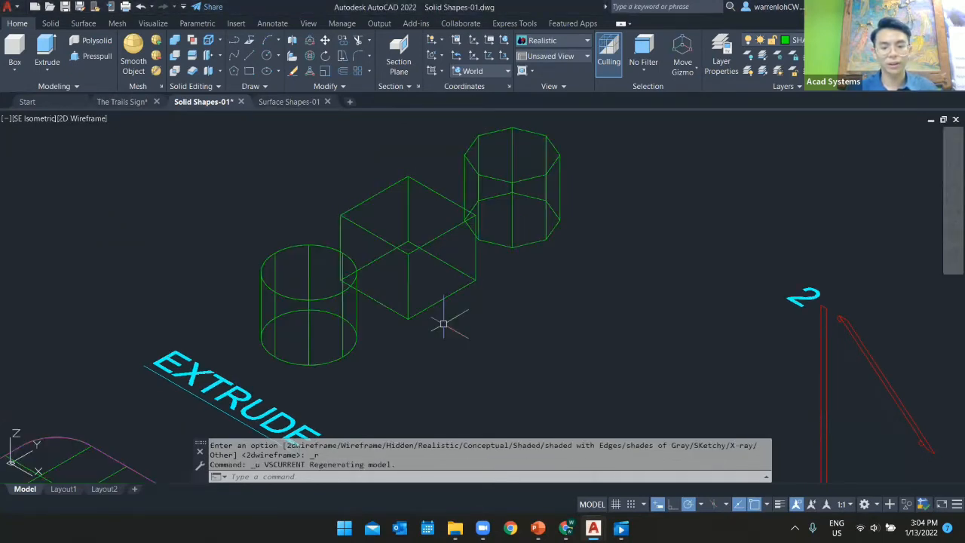
key(ctrl+z)
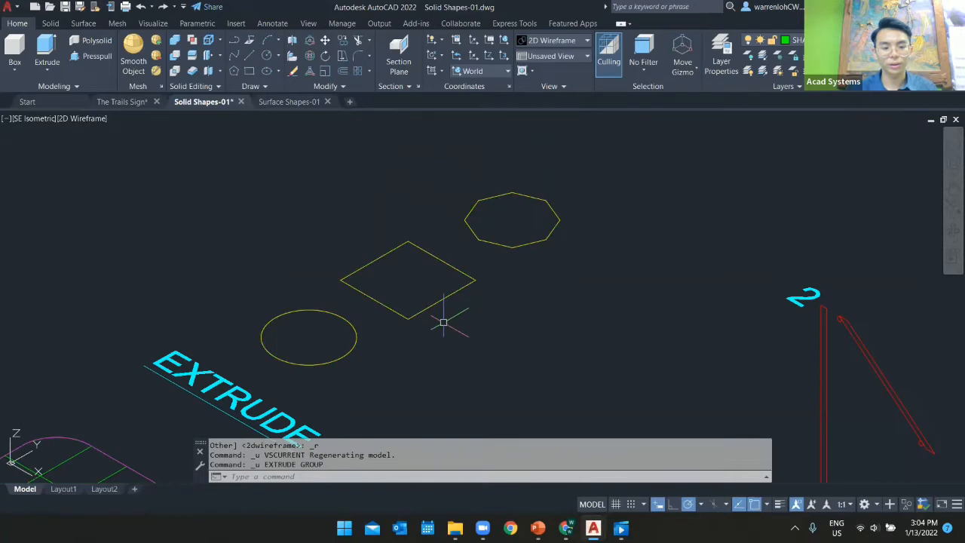
Extrude the circle, square and octagon upward in Surface mode and display them in the Realistic visual style.
click(46, 47)
click(208, 161)
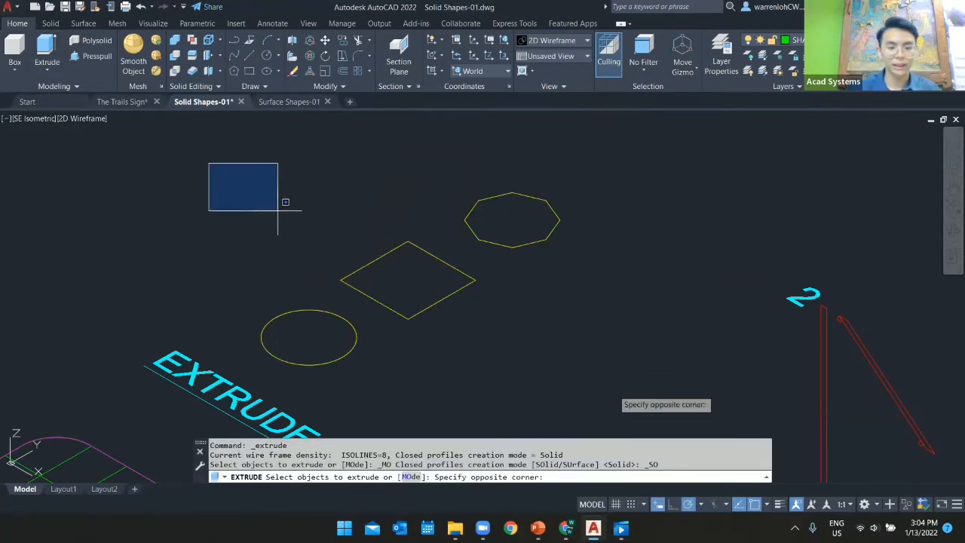
click(614, 391)
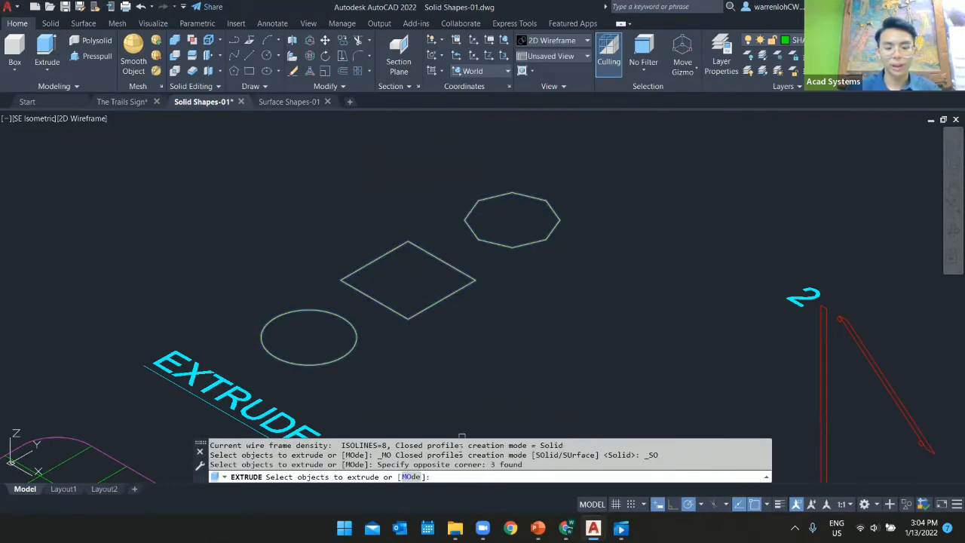
click(411, 476)
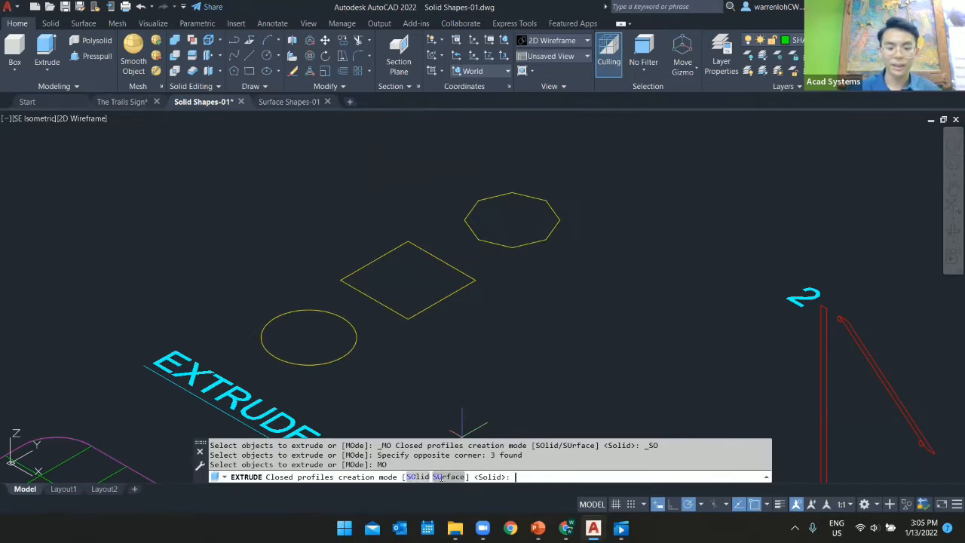
click(441, 477)
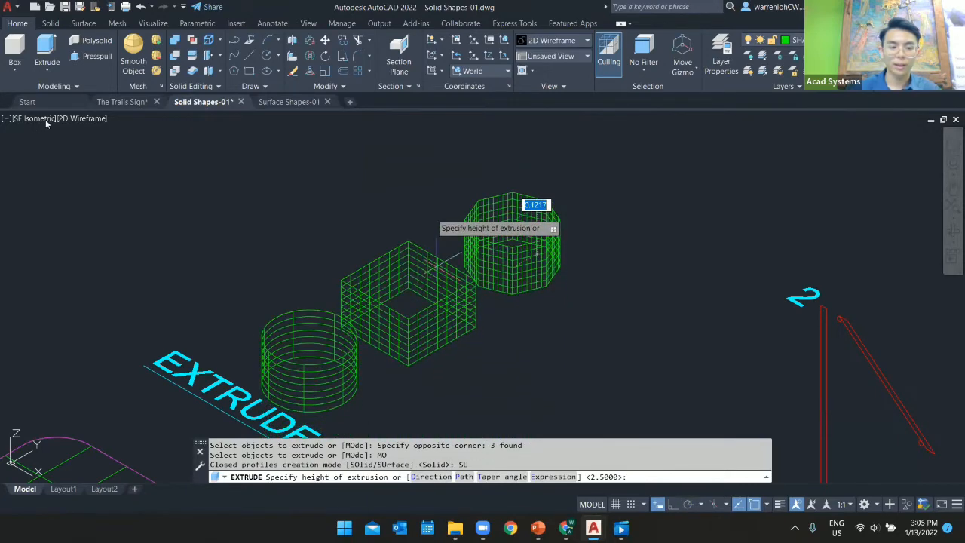
click(414, 128)
click(94, 189)
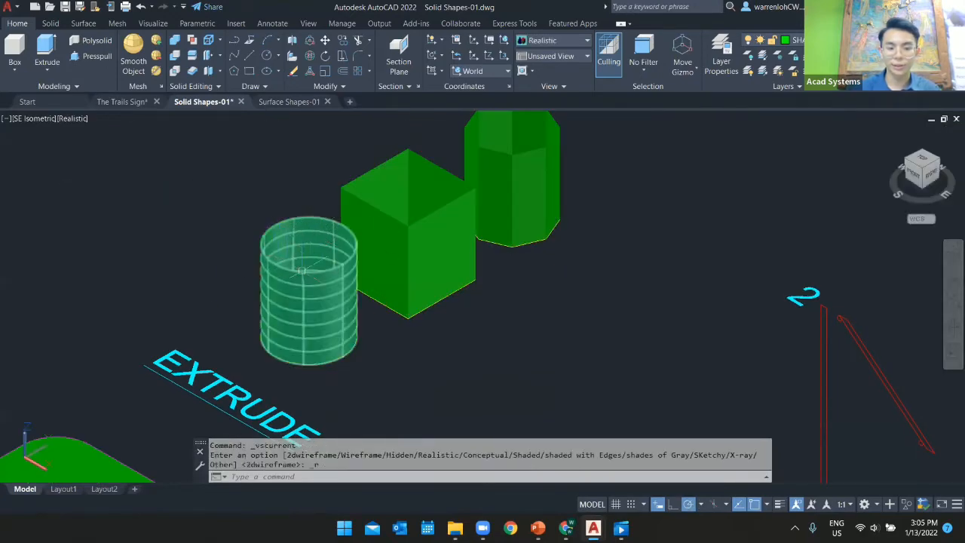
mouse_move(320, 250)
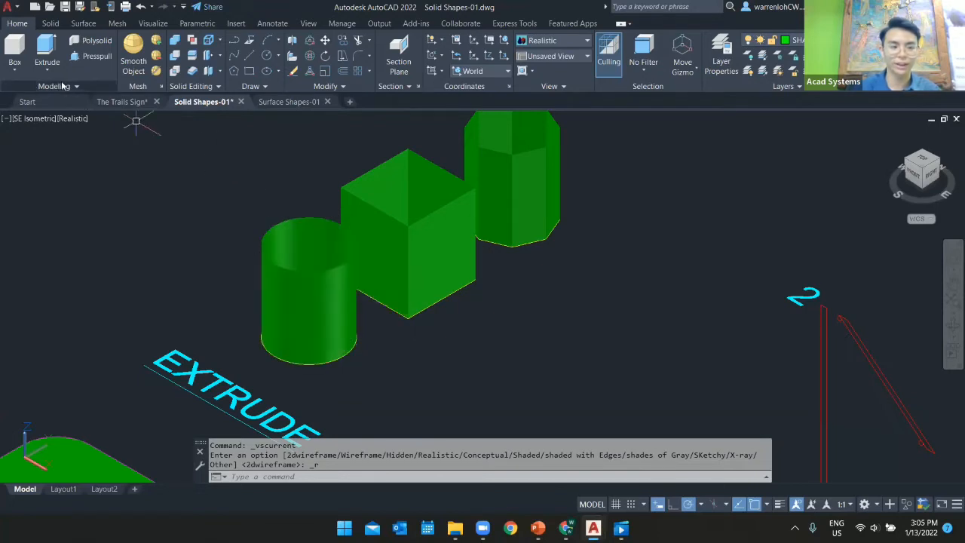
Return to The Trails Sign drawing and isolate the SIGN-FOOTING-GUIDELINES layer using the lowest, outermost square outline.
click(120, 101)
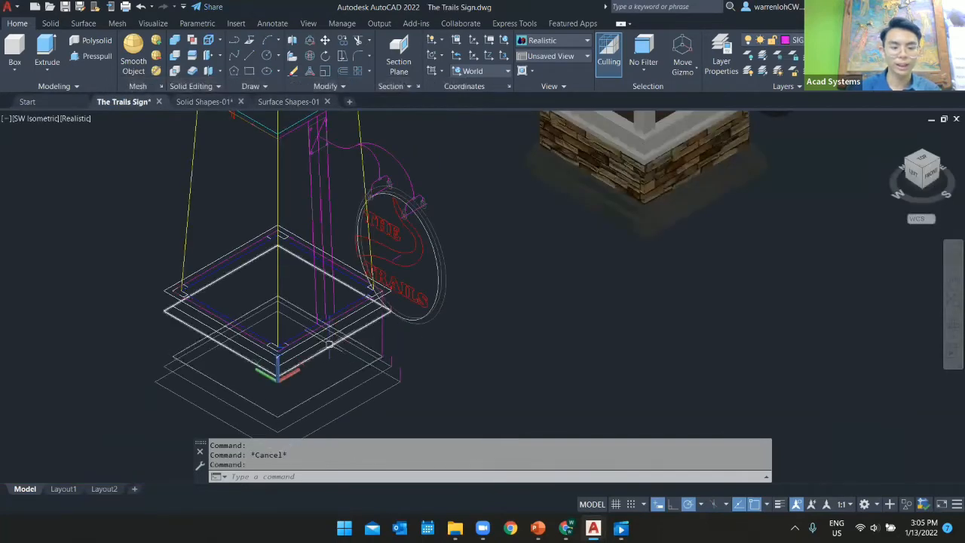
scroll(328, 345, up, 2)
middle_drag(329, 345, 370, 237)
scroll(460, 226, down, 2)
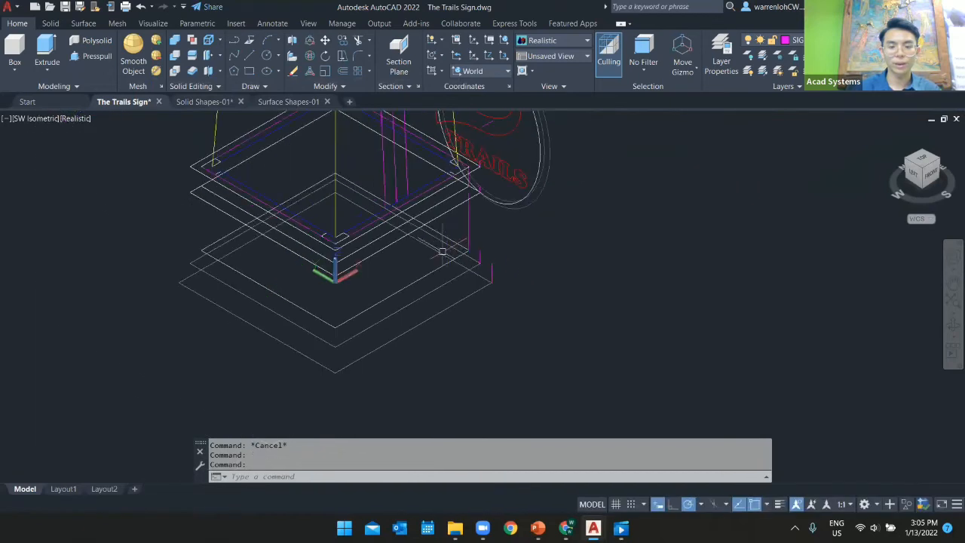
middle_drag(550, 251, 538, 265)
scroll(528, 270, down, 3)
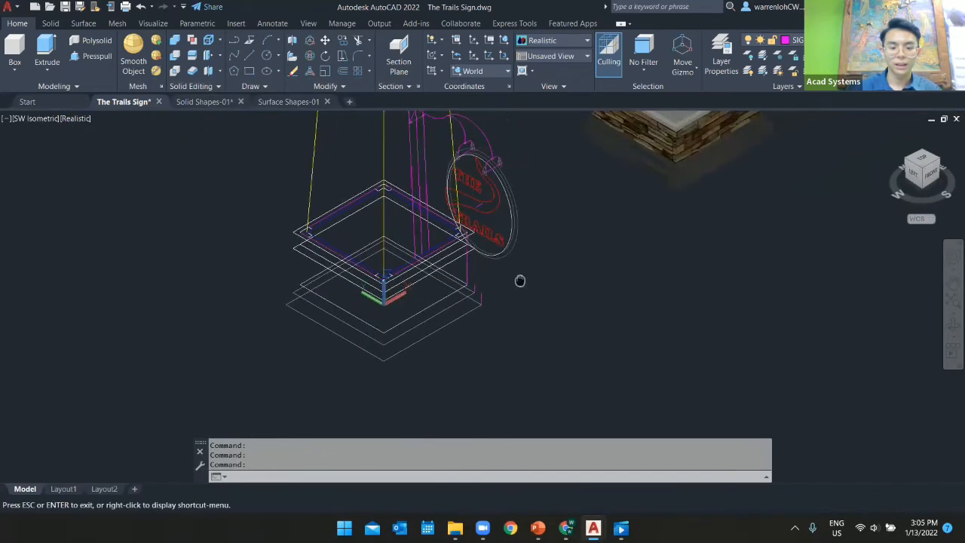
click(457, 311)
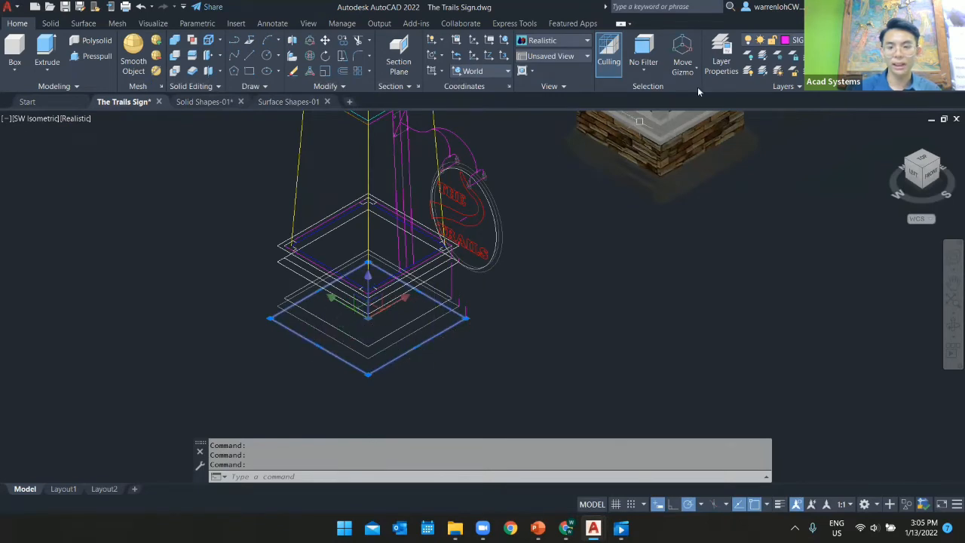
click(758, 59)
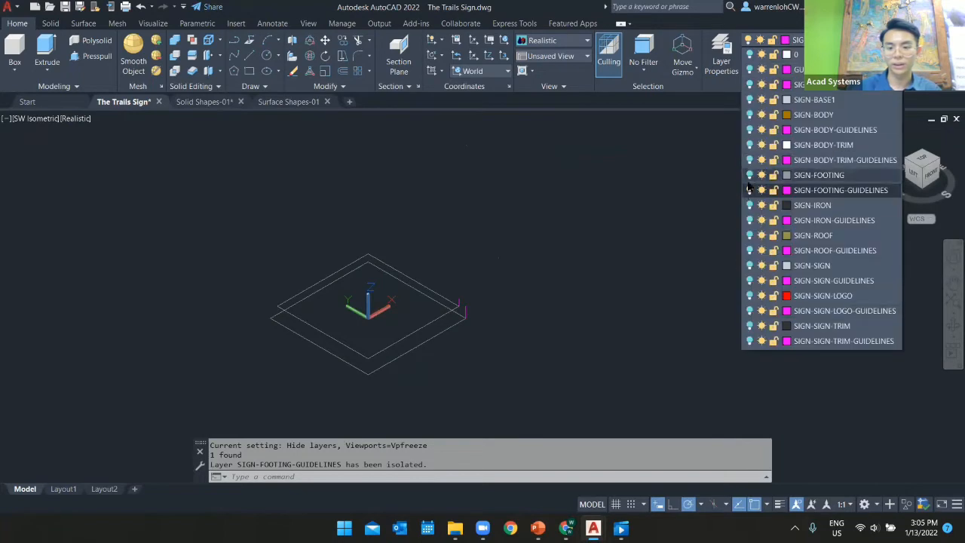
Turn on the SIGN-FOOTING layer and make it the current layer.
click(750, 176)
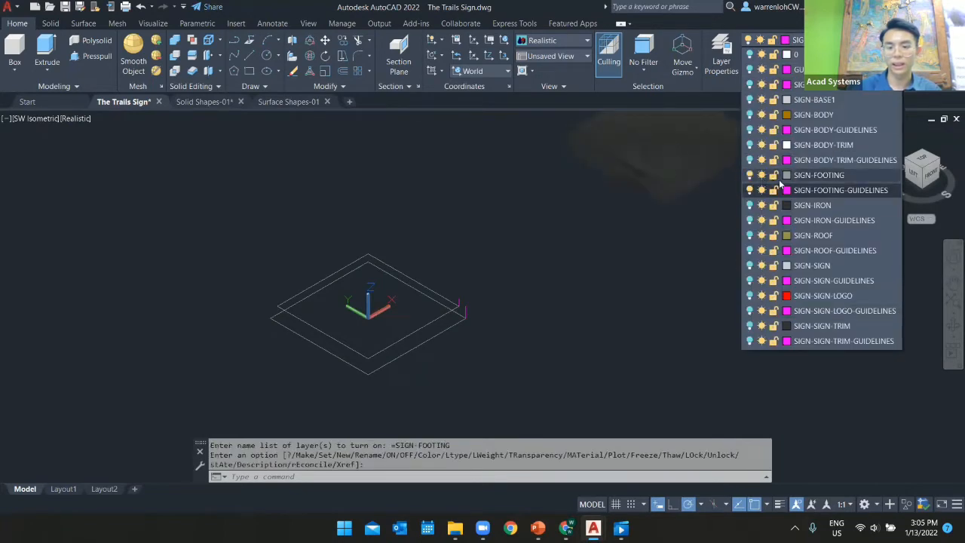
click(814, 175)
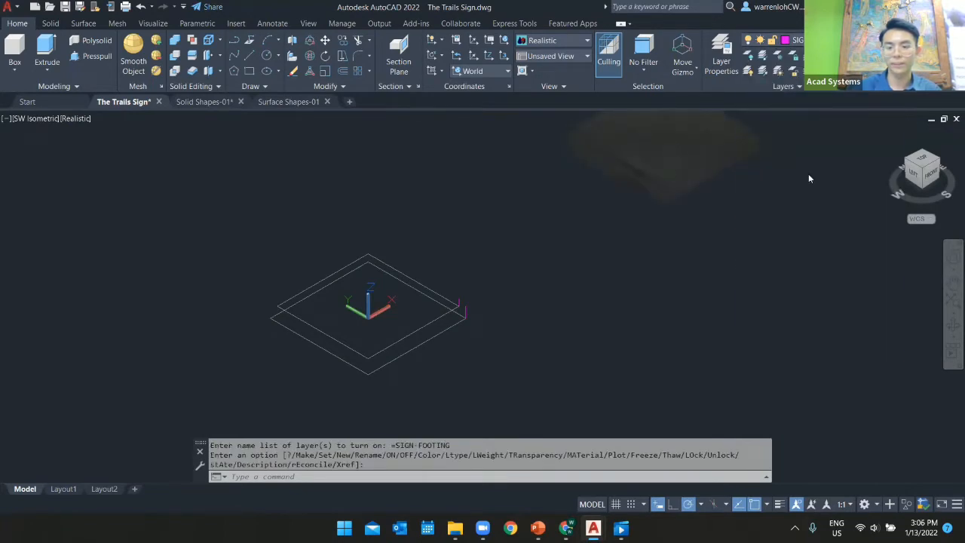
Extrude the lowest, outermost footing square as a solid 6 units high, up to the top end of its vertical guideline.
click(47, 48)
scroll(436, 324, up, 3)
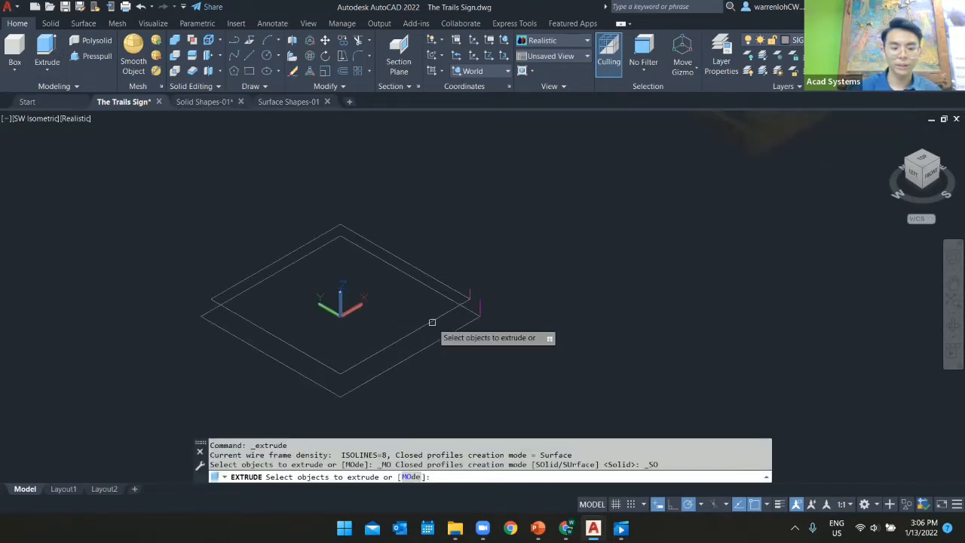
middle_drag(436, 319, 448, 318)
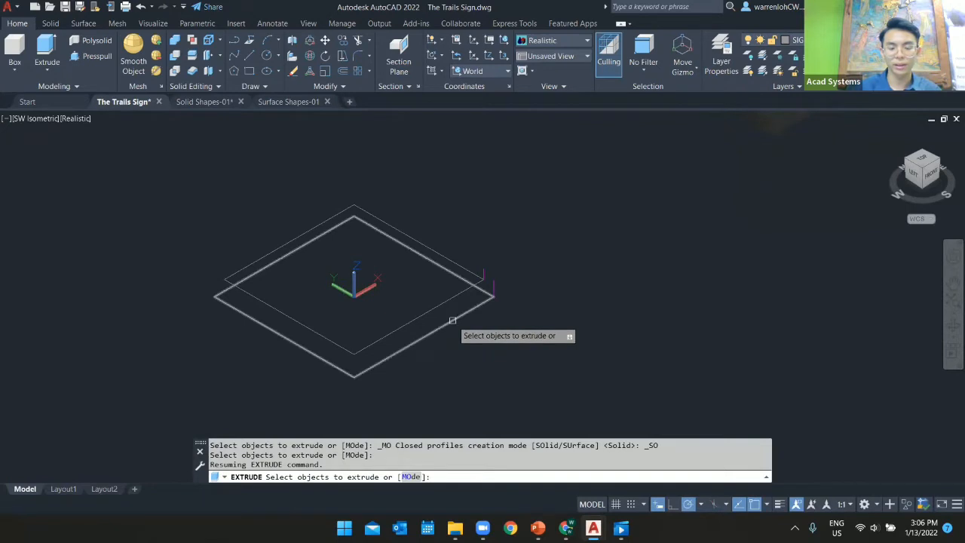
click(452, 321)
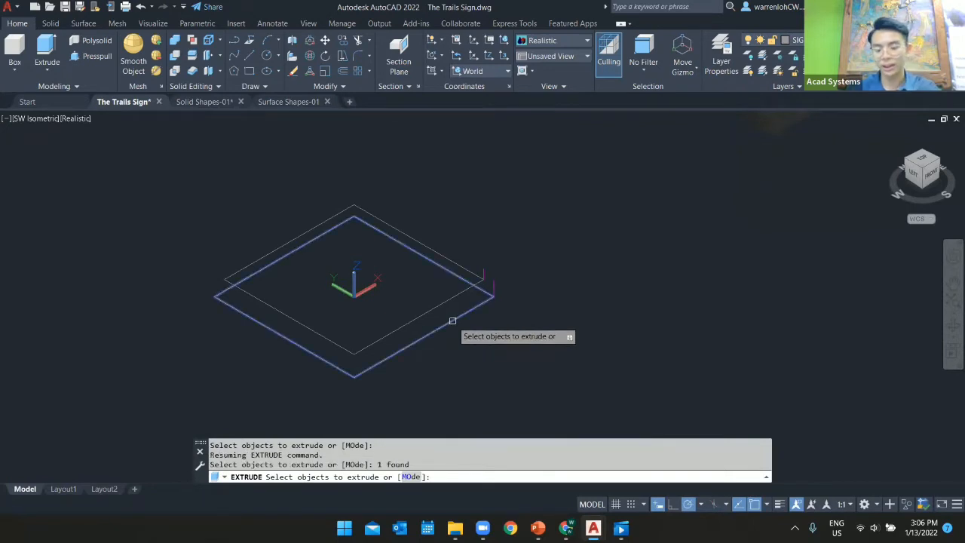
key(Return)
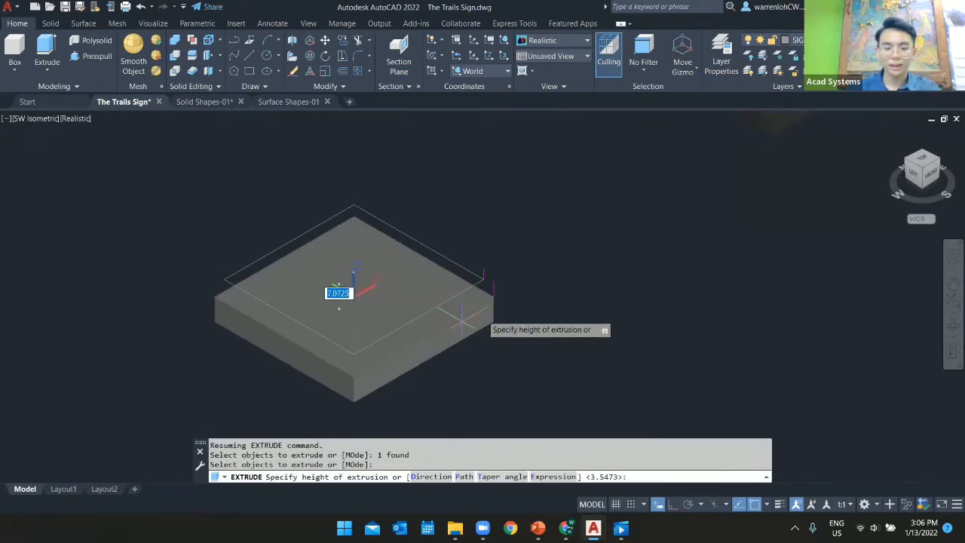
click(493, 279)
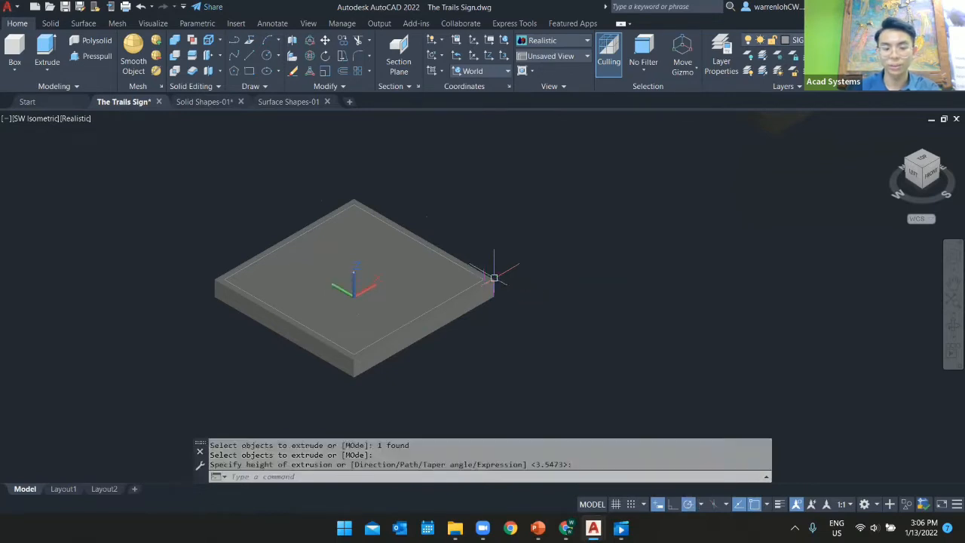
Extrude the smaller square on top of the footing slab as a solid, using its short vertical corner guideline as the path.
click(45, 42)
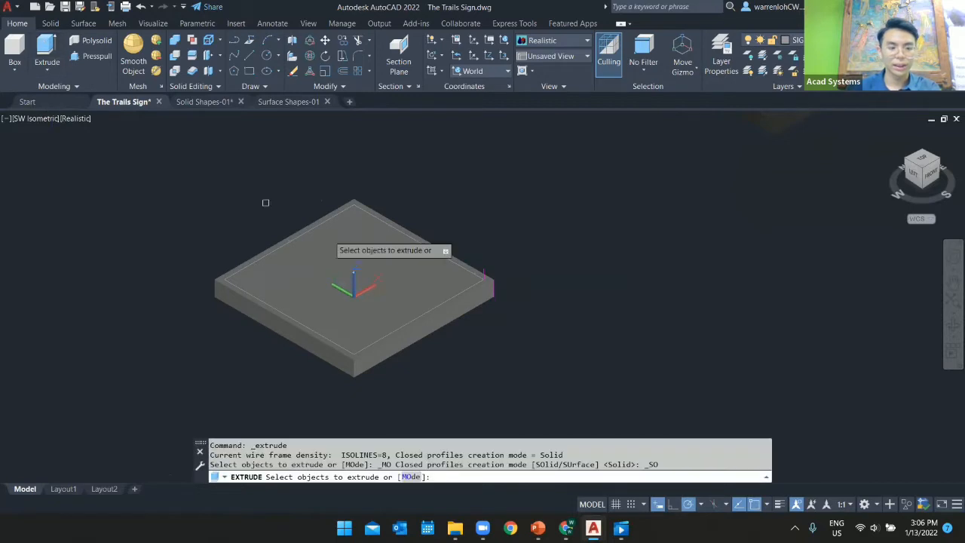
click(424, 313)
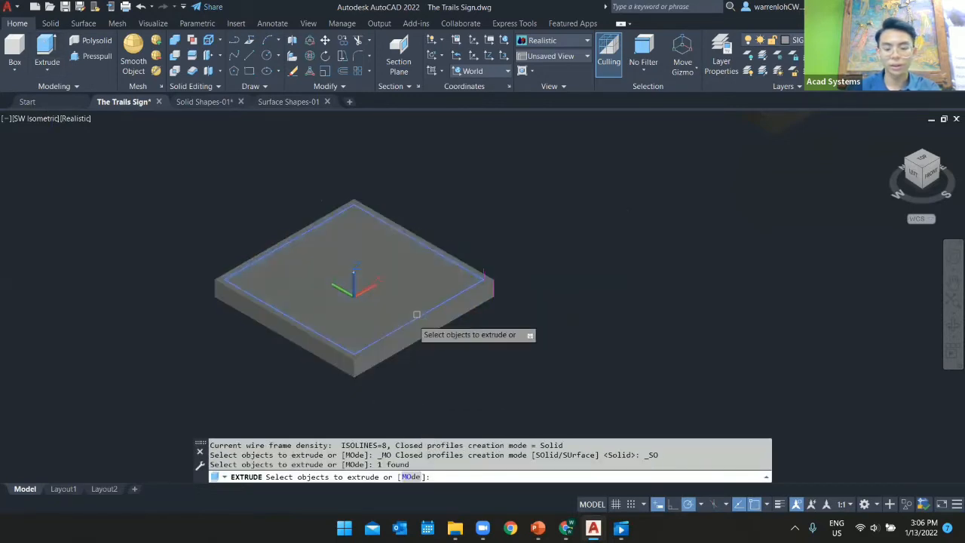
key(Return)
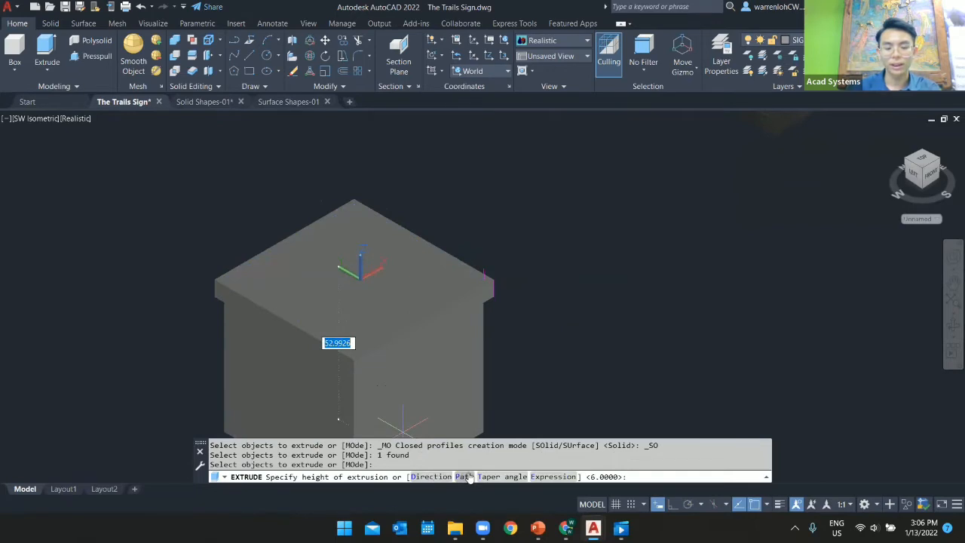
click(464, 477)
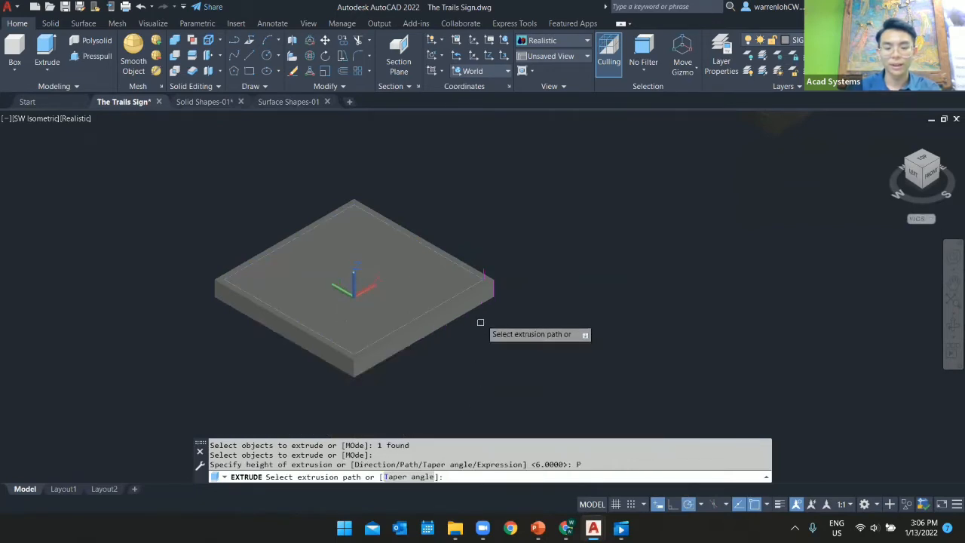
scroll(483, 285, up, 2)
click(483, 266)
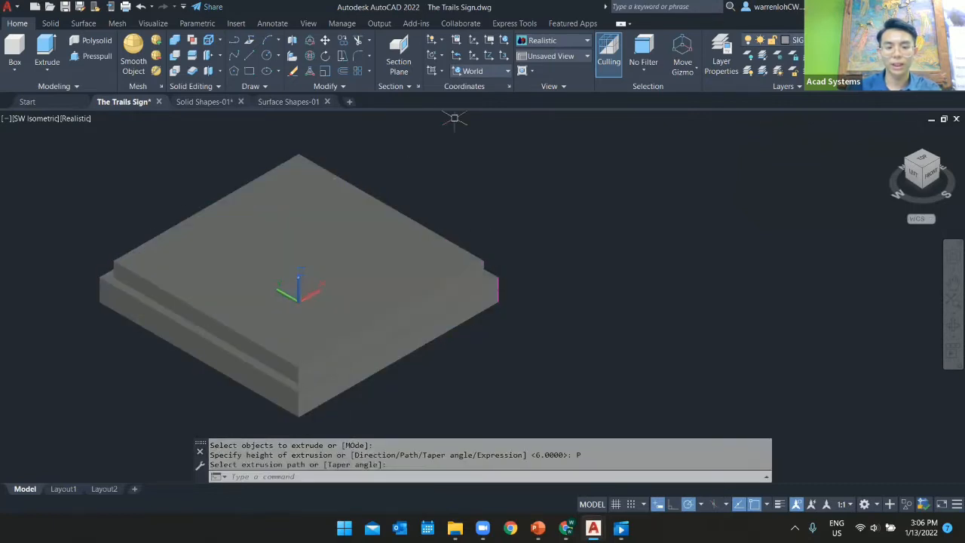
Restore the hidden layers, and isolate the layers of the sign's base guideline square and the finished stone base, with SIGN-BASE1 current.
scroll(466, 192, down, 2)
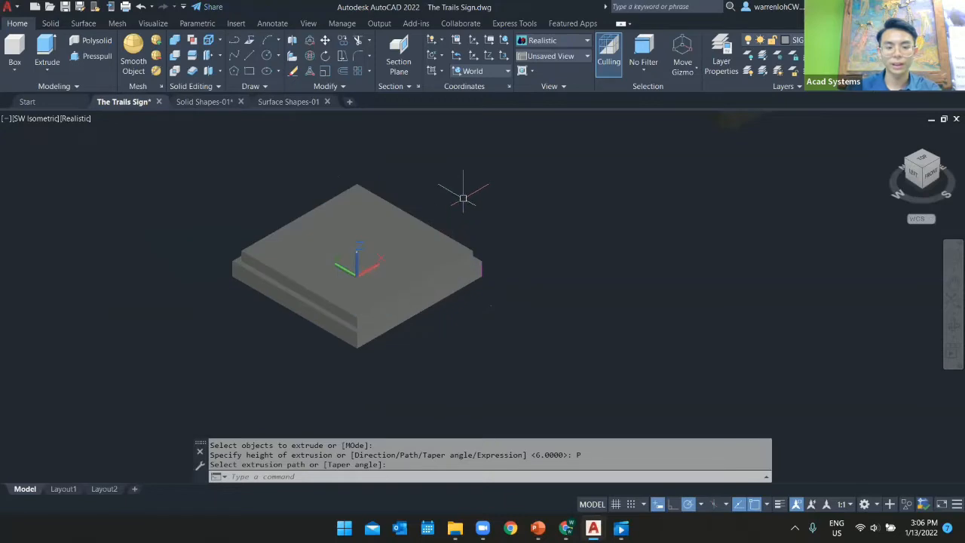
scroll(463, 198, down, 3)
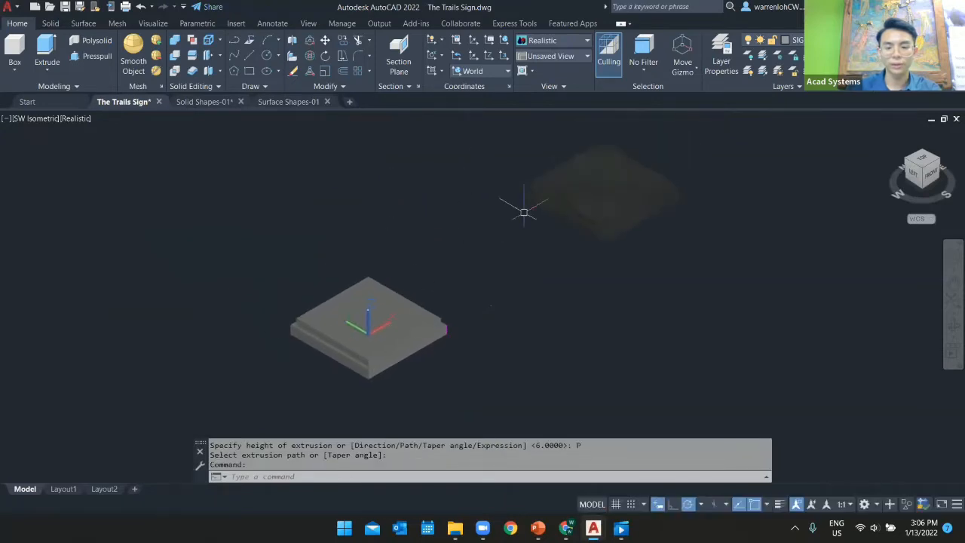
click(762, 71)
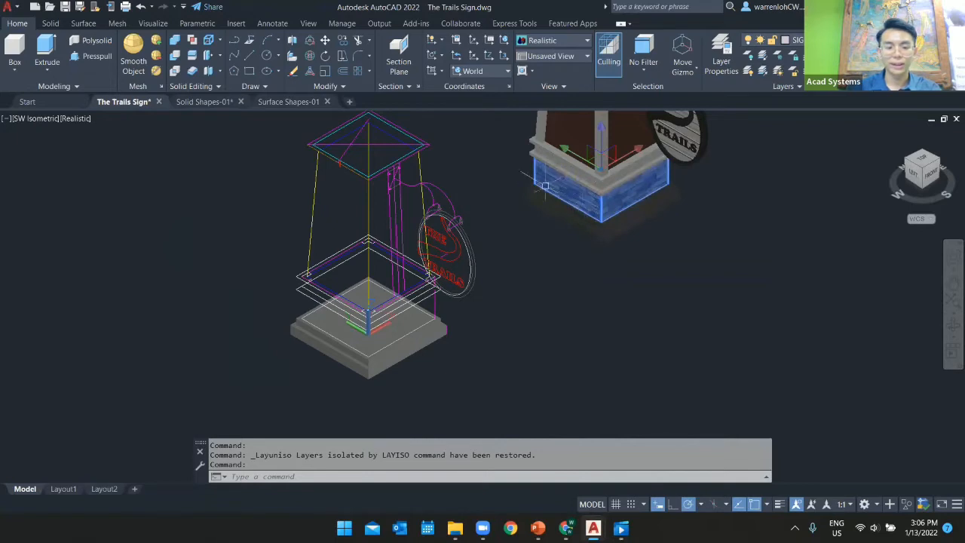
scroll(374, 347, up, 3)
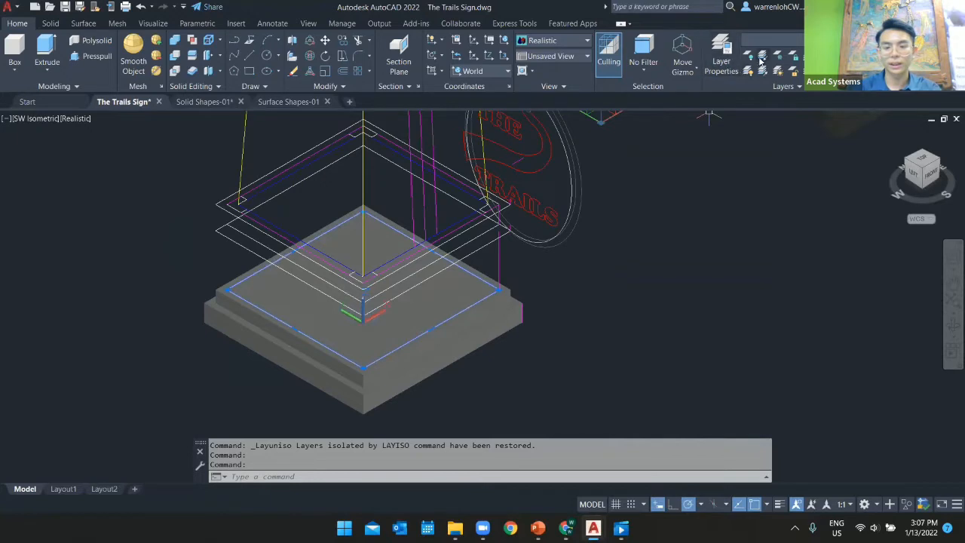
click(761, 60)
scroll(671, 213, down, 1)
middle_drag(670, 216, 614, 294)
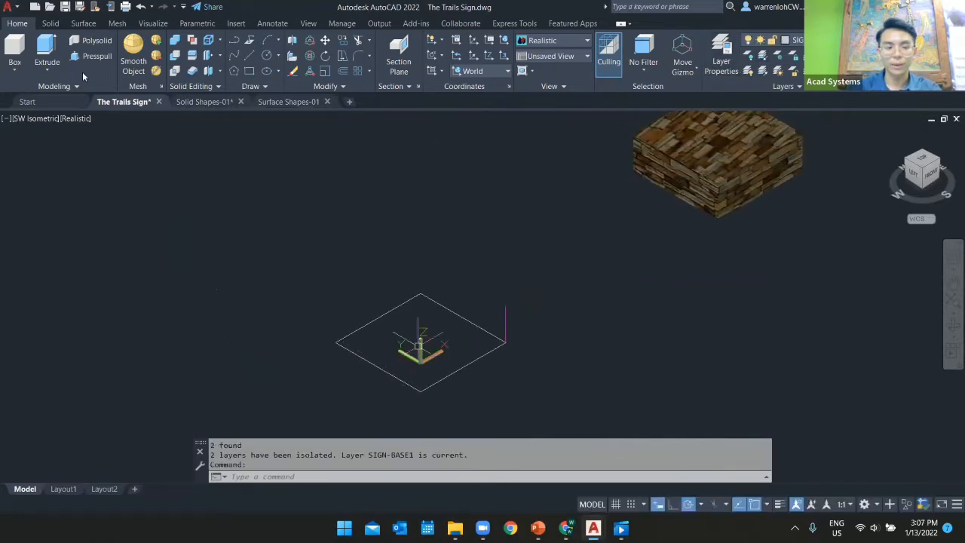
Extrude the base square as a solid 18 units high, up to the top end of its vertical guideline.
click(50, 53)
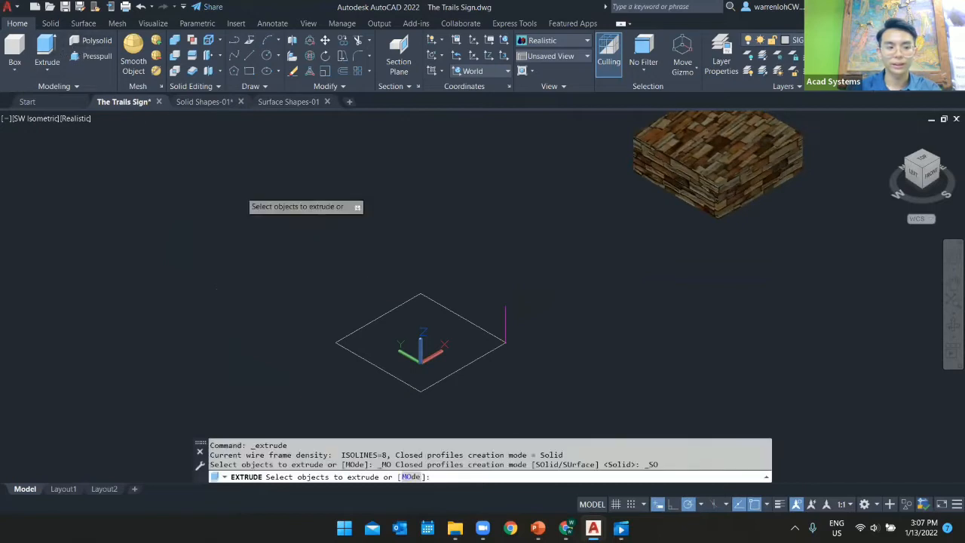
click(468, 362)
key(Return)
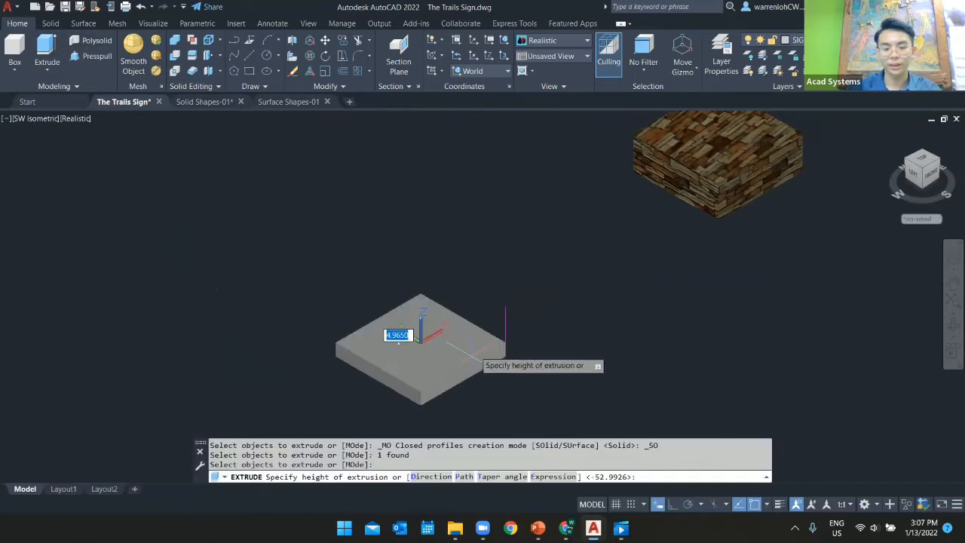
click(506, 319)
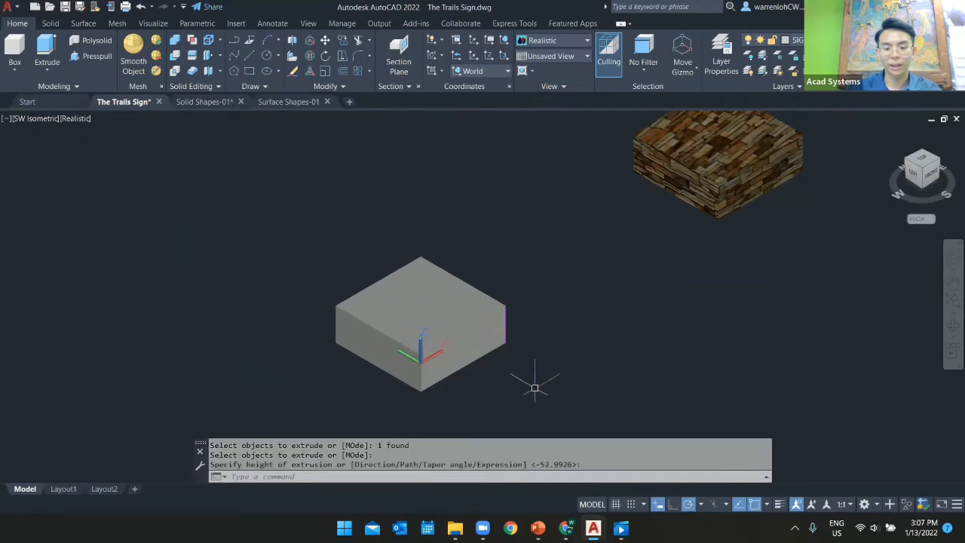
Restore the isolated layers and show the new footing and base beside the finished reference sign.
click(761, 72)
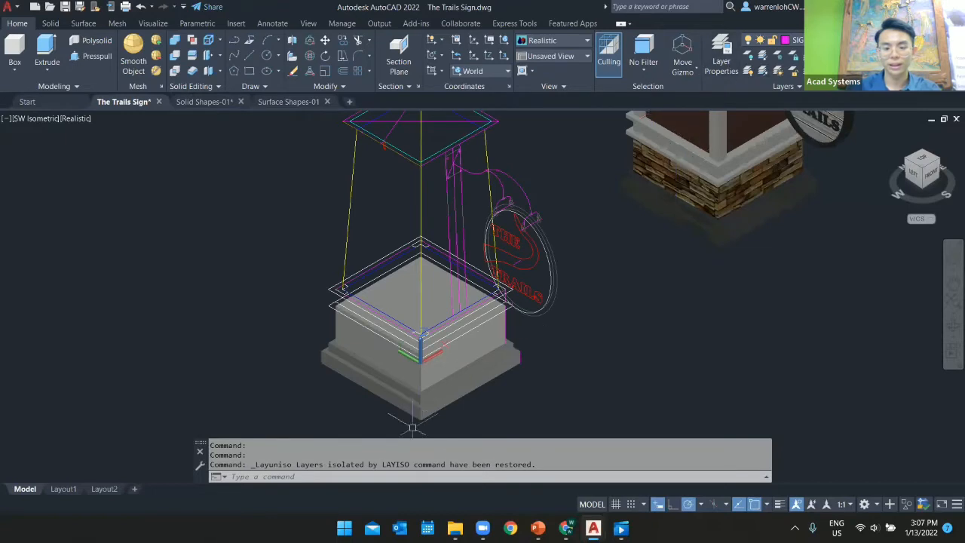
click(466, 341)
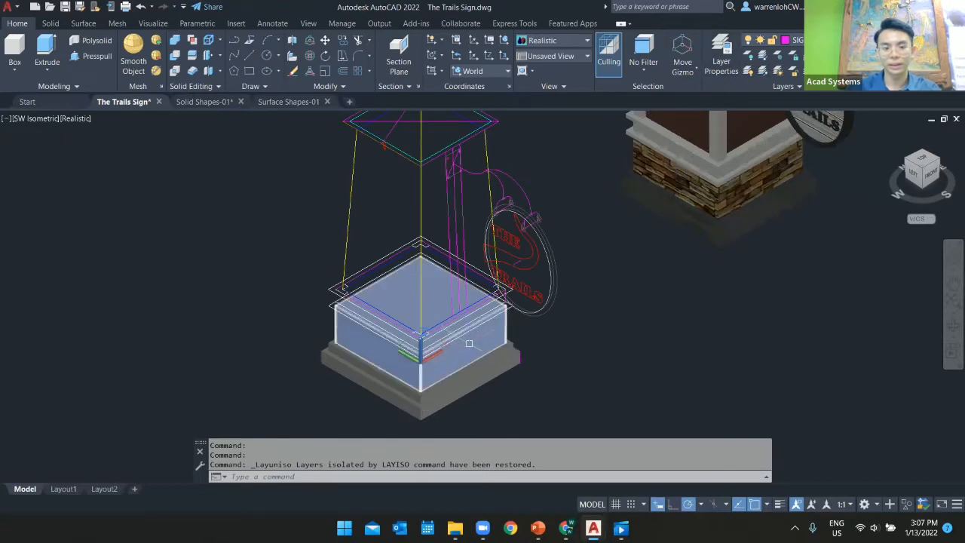
key(Escape)
scroll(569, 257, down, 2)
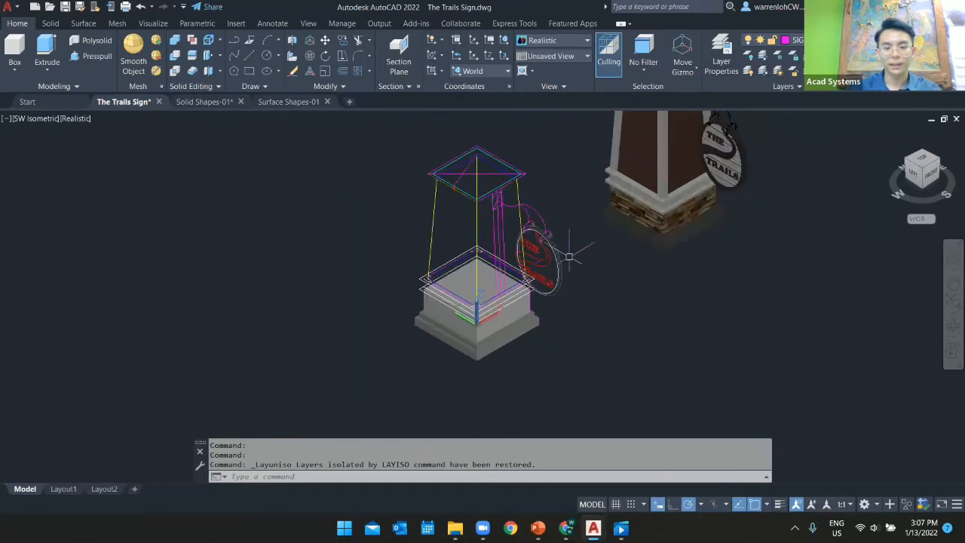
middle_drag(588, 244, 573, 266)
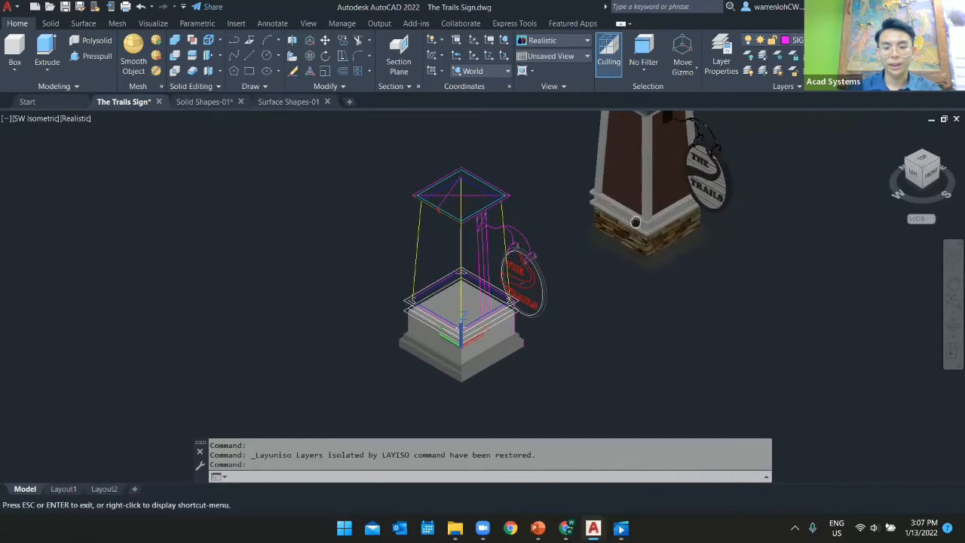
middle_drag(626, 235, 612, 251)
middle_drag(584, 289, 566, 303)
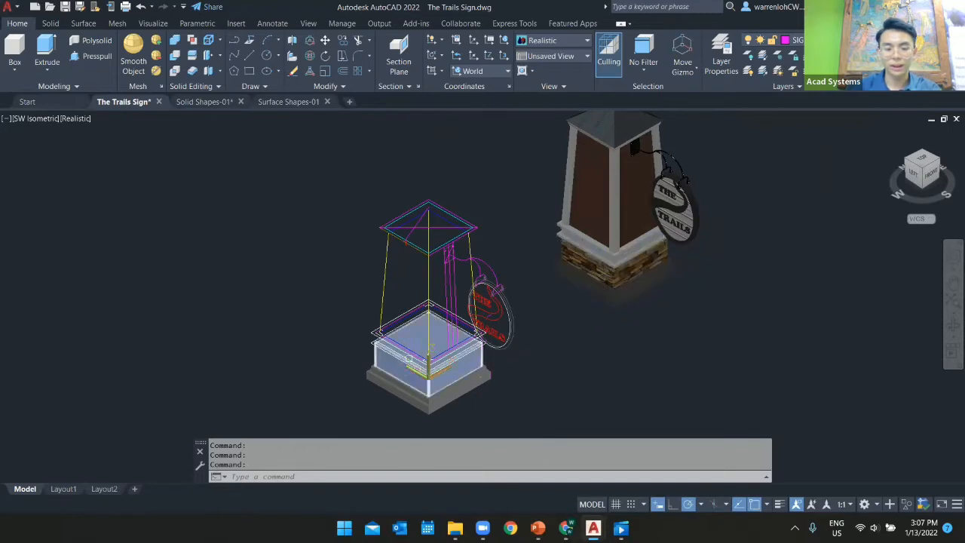
Isolate SIGN-BODY-TRIM-GUIDELINES using the lower outer square above the base, and turn on the SIGN-BODY-TRIM layer as the current layer.
scroll(408, 358, up, 3)
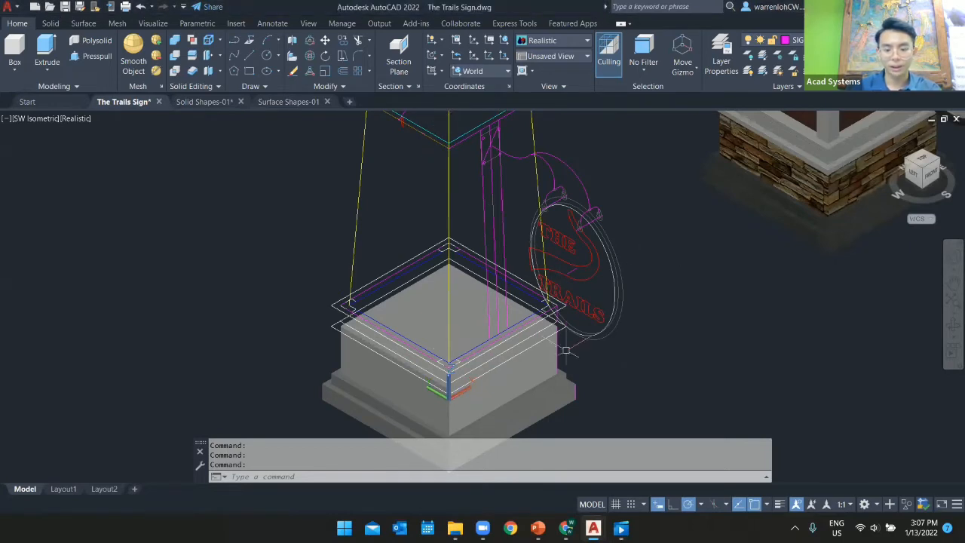
click(512, 357)
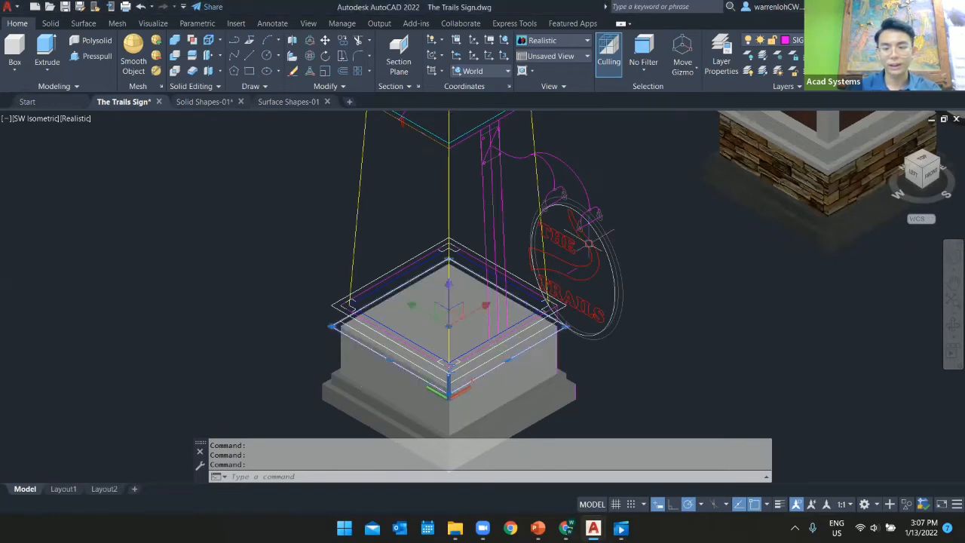
click(760, 59)
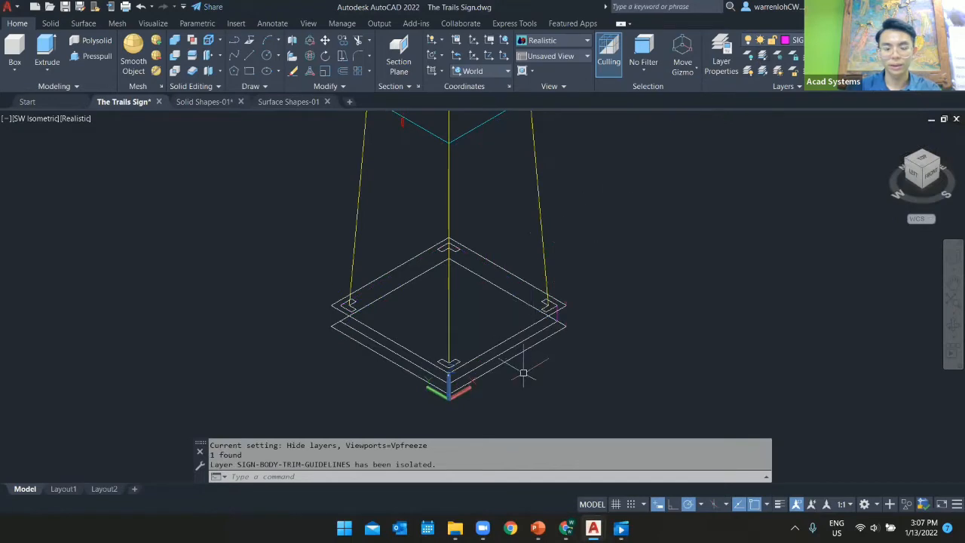
scroll(617, 284, down, 3)
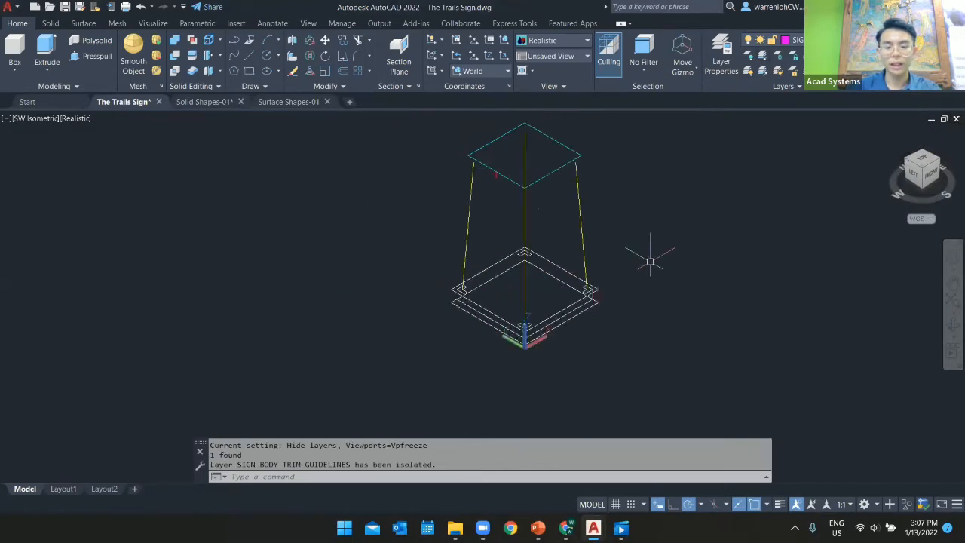
shift+middle_drag(646, 258, 495, 327)
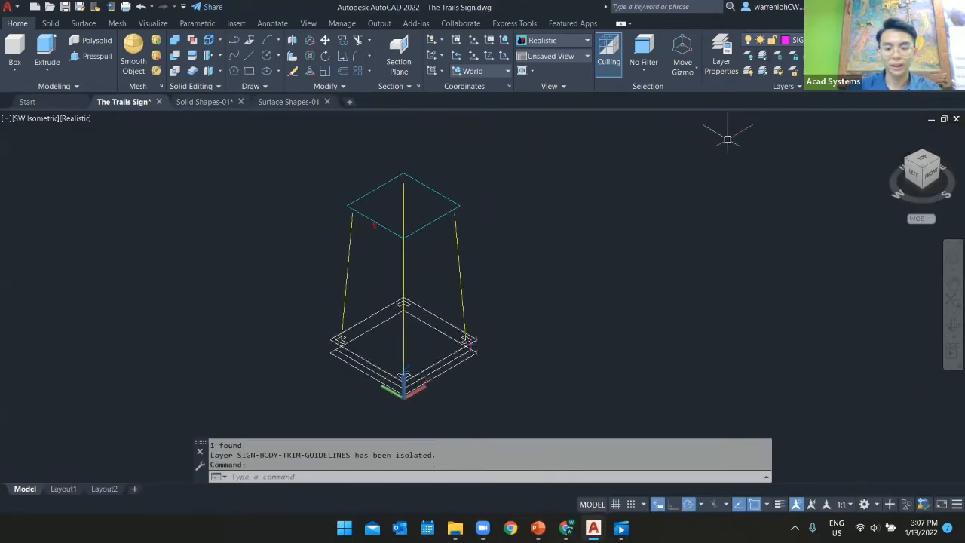
click(776, 40)
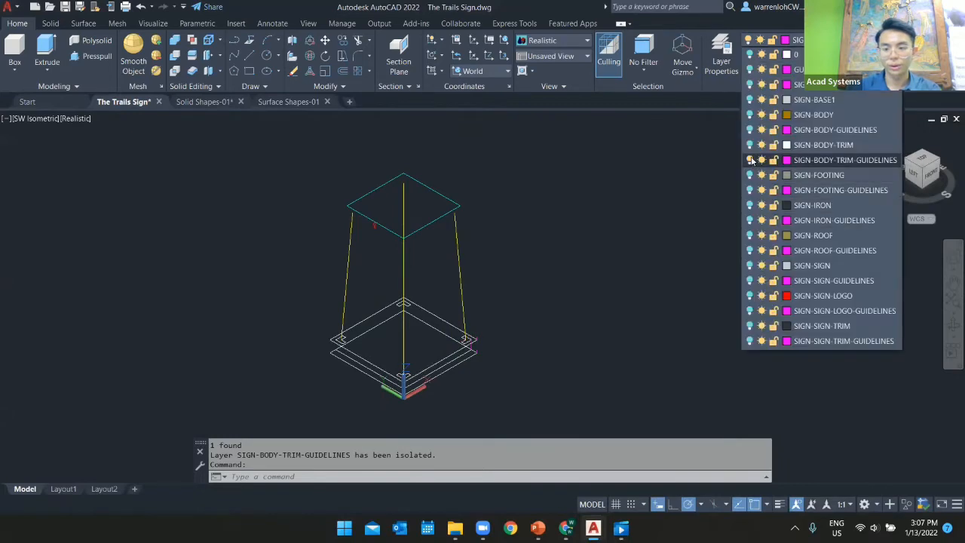
click(749, 145)
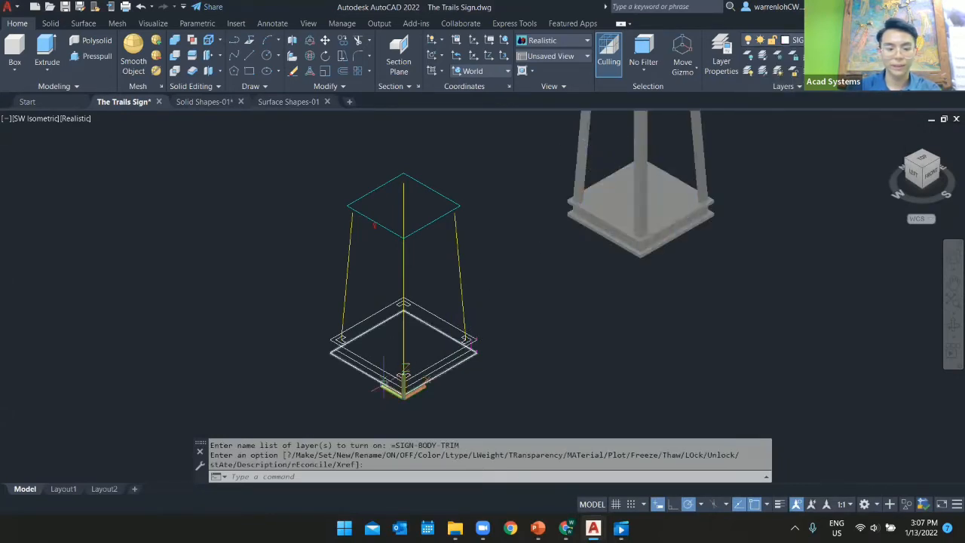
Extrude the lower outer trim square as a solid, using the short vertical guideline at its right corner as the path.
scroll(411, 388, up, 4)
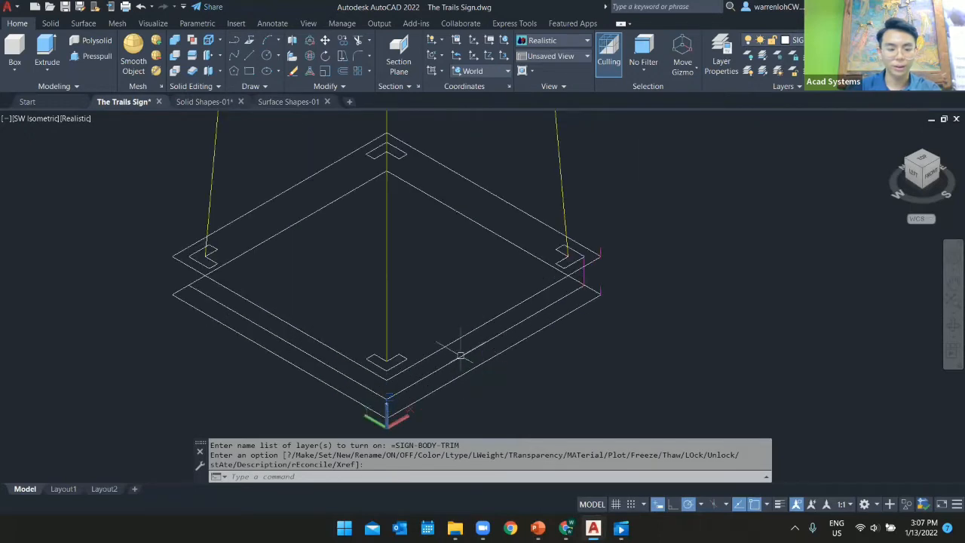
click(47, 50)
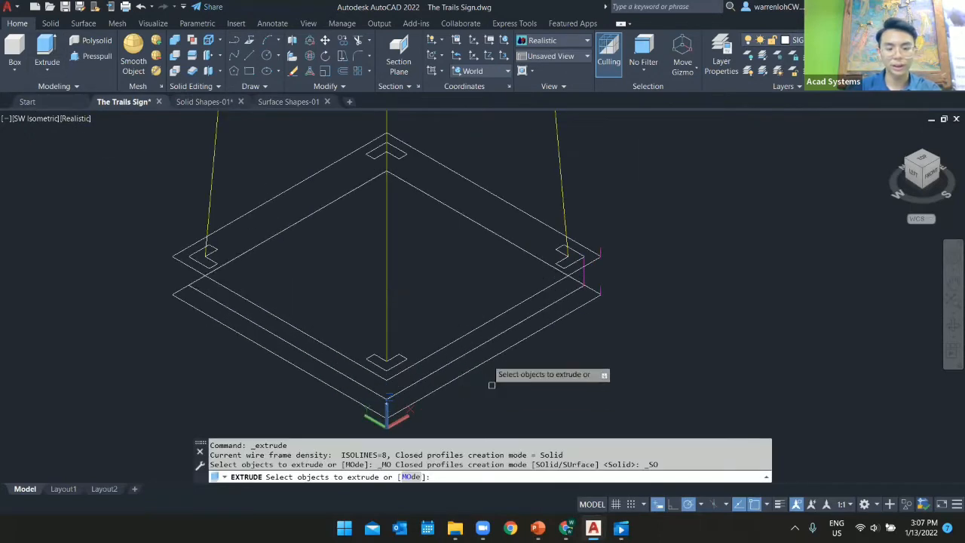
click(486, 359)
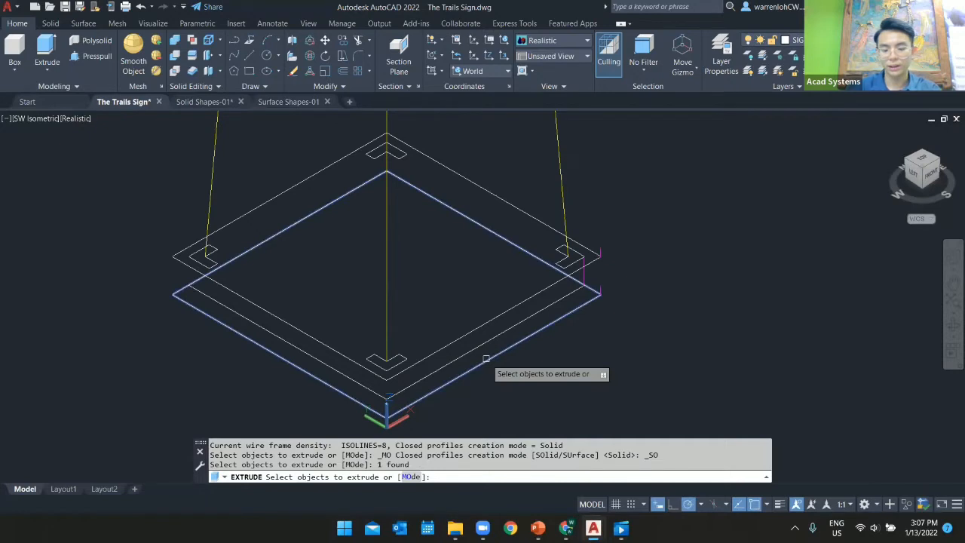
key(Return)
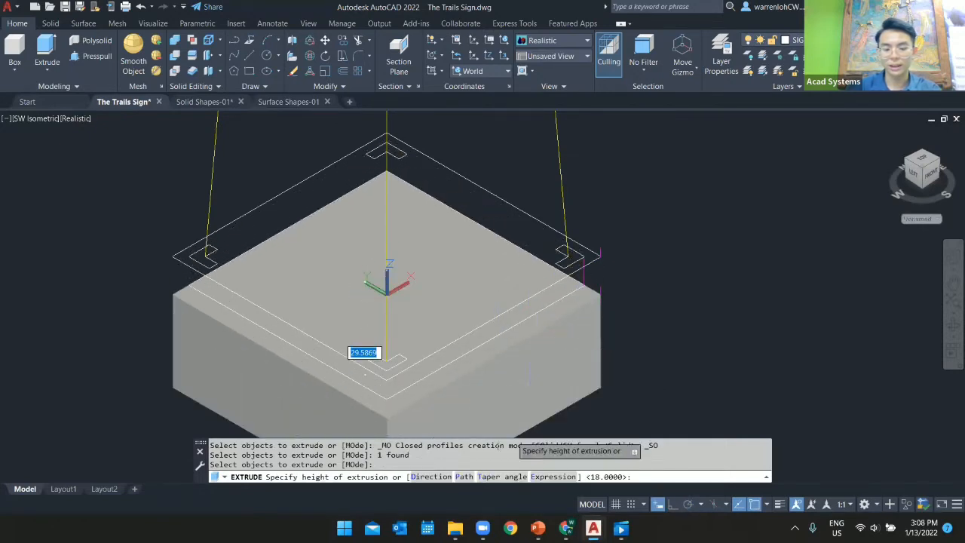
click(464, 477)
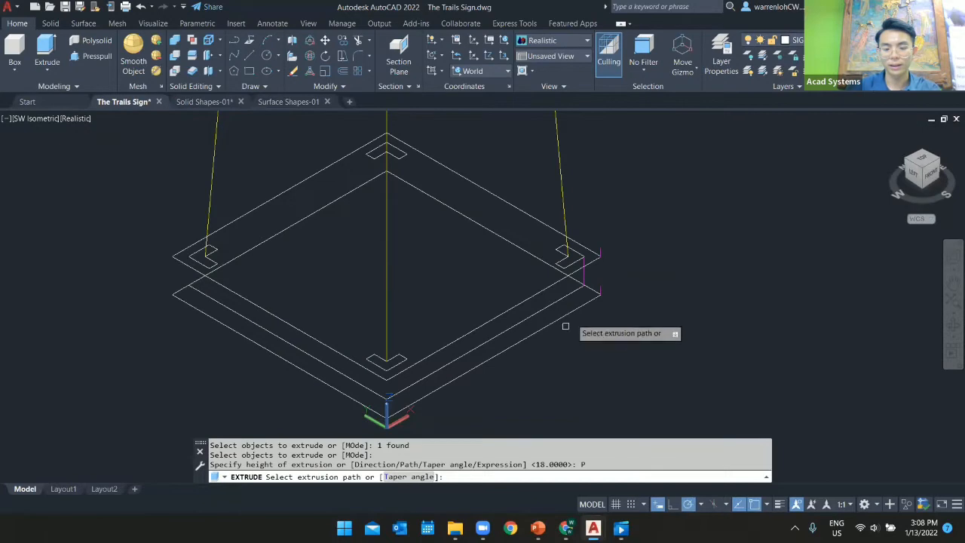
click(600, 289)
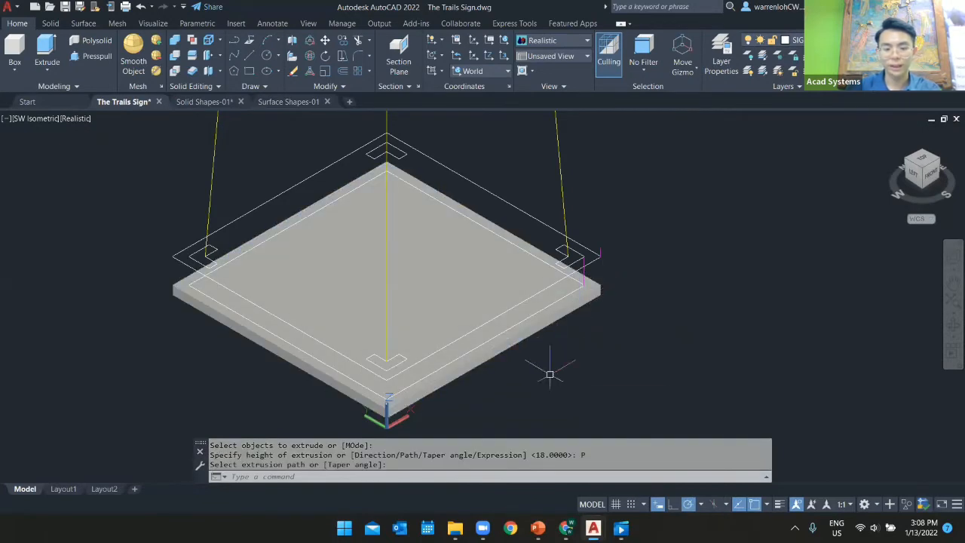
Extrude the inner trim square 6 units high, up to the top end of its vertical guideline.
key(Return)
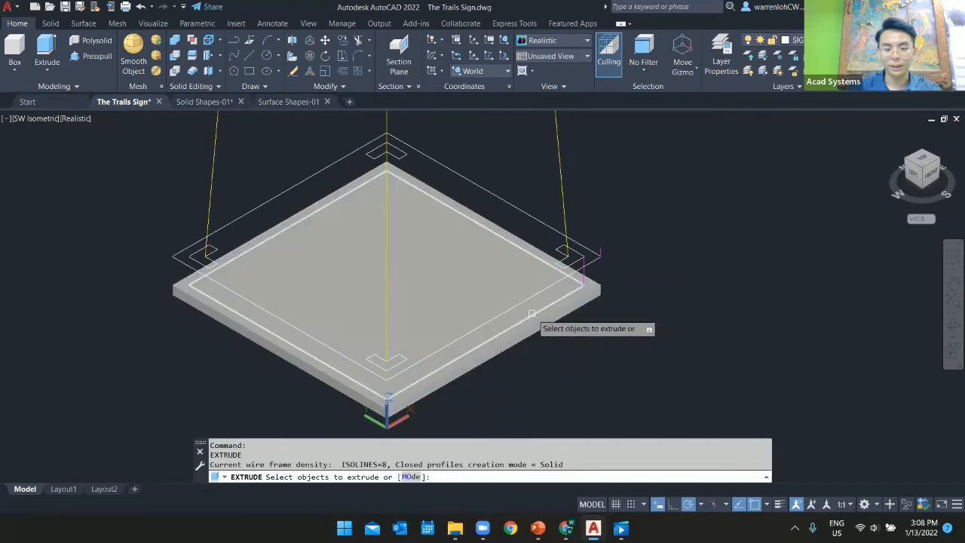
click(532, 314)
key(Return)
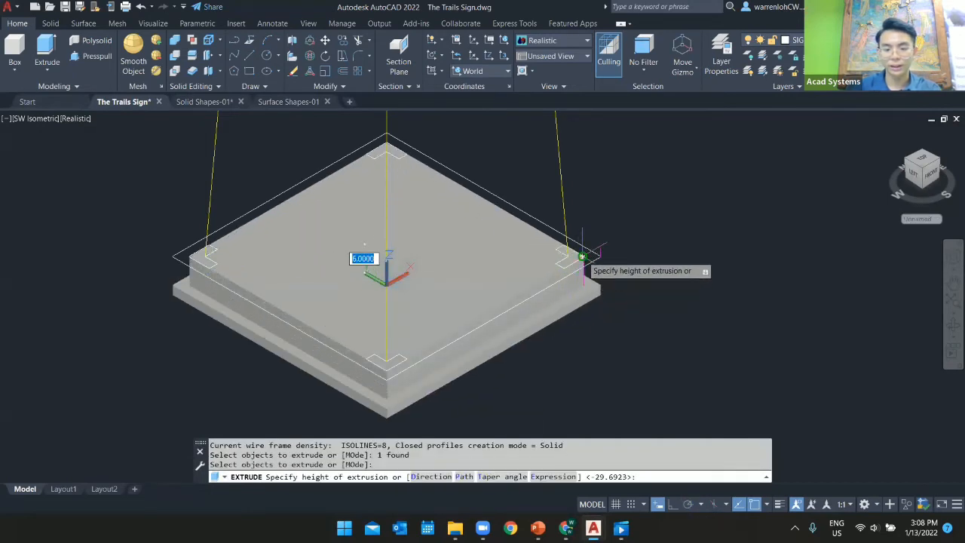
click(583, 260)
Extrude the upper outer trim square 2 units high above the inner block.
key(Return)
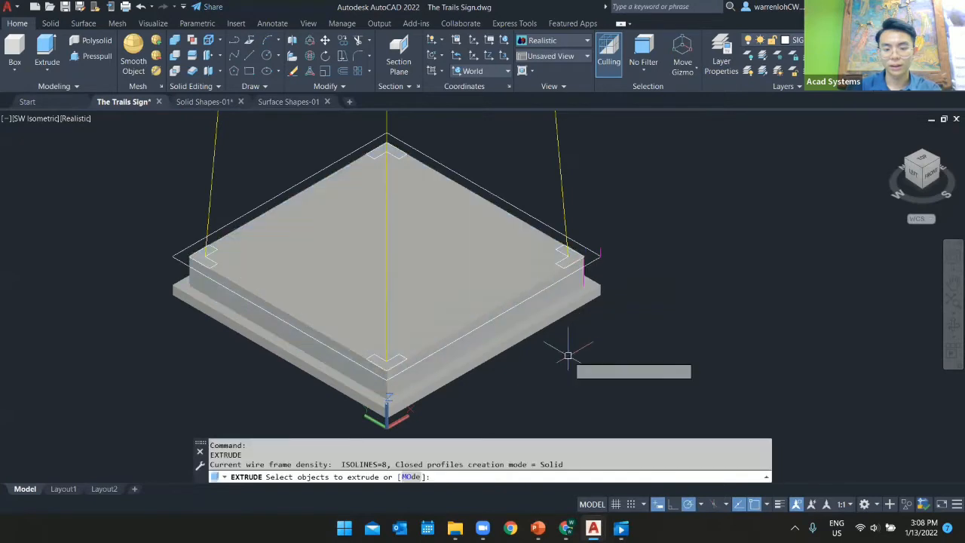
click(587, 268)
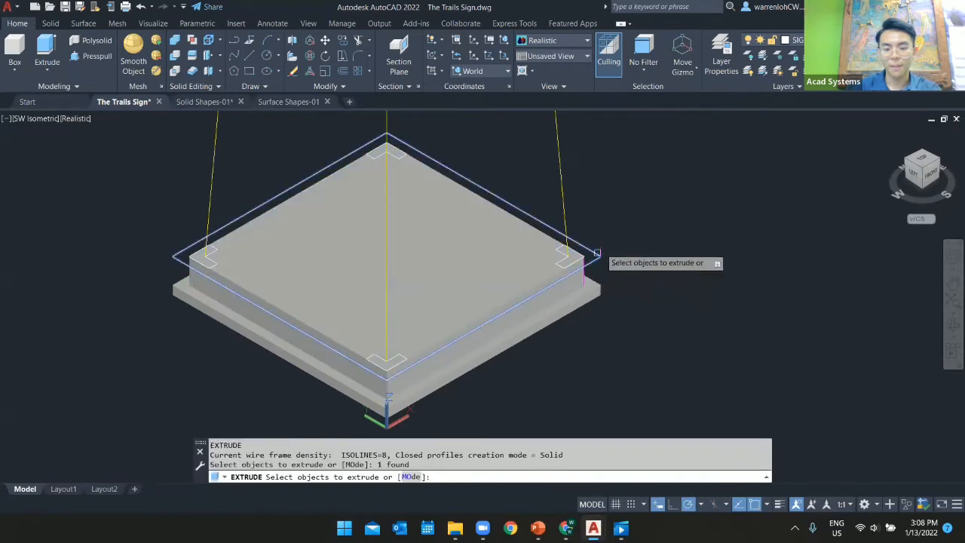
key(Return)
scroll(610, 260, down, 4)
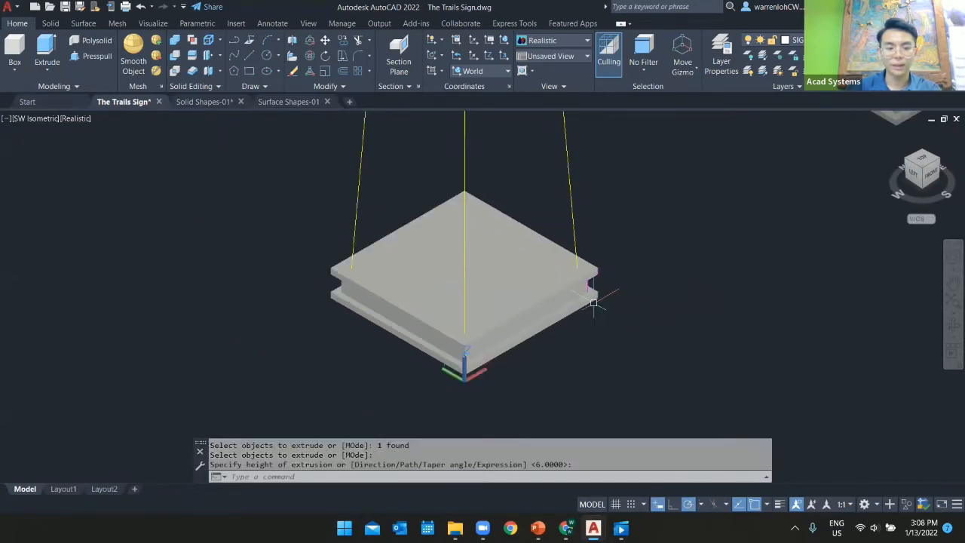
middle_drag(629, 305, 537, 340)
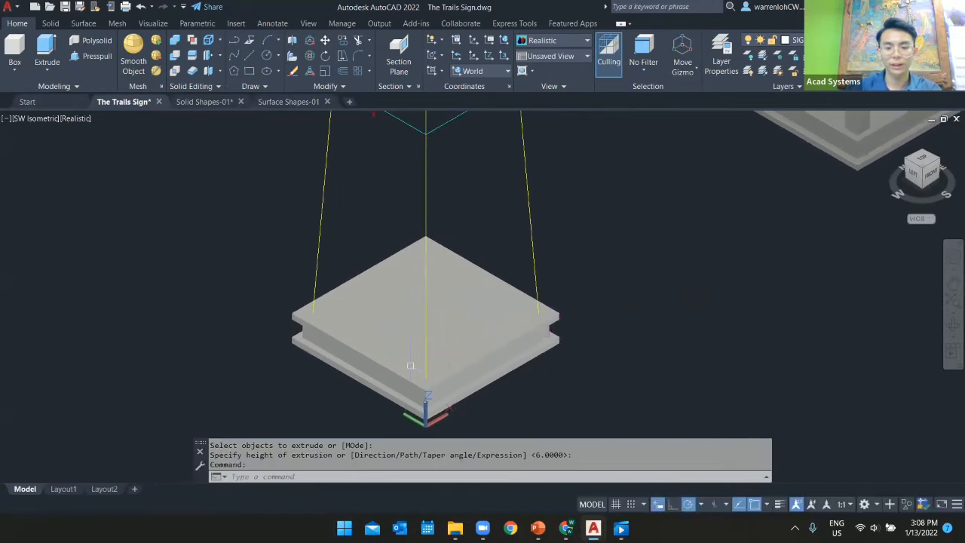
scroll(573, 294, down, 3)
middle_drag(588, 282, 516, 302)
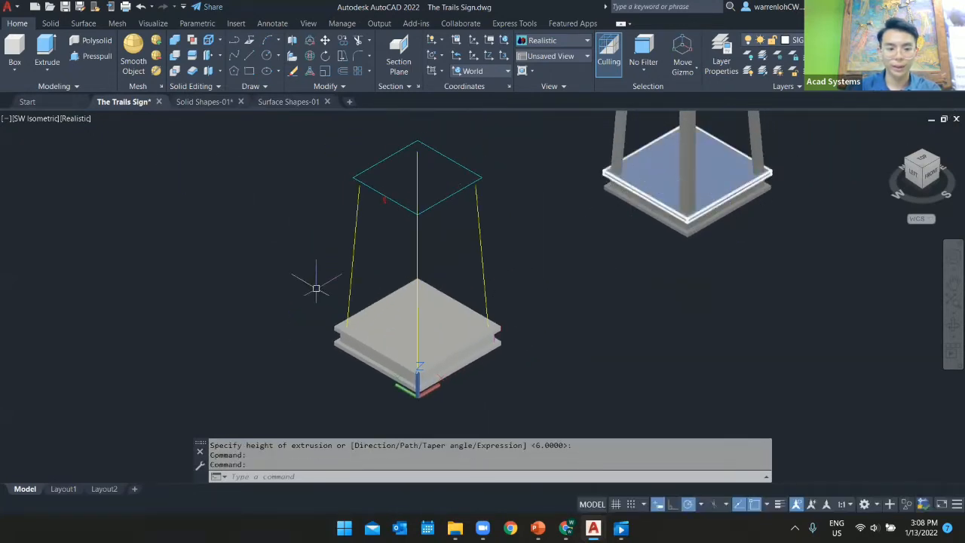
Switch the visual style to 2D Wireframe and show the L-shaped corner profiles on the trim base.
scroll(400, 370, up, 2)
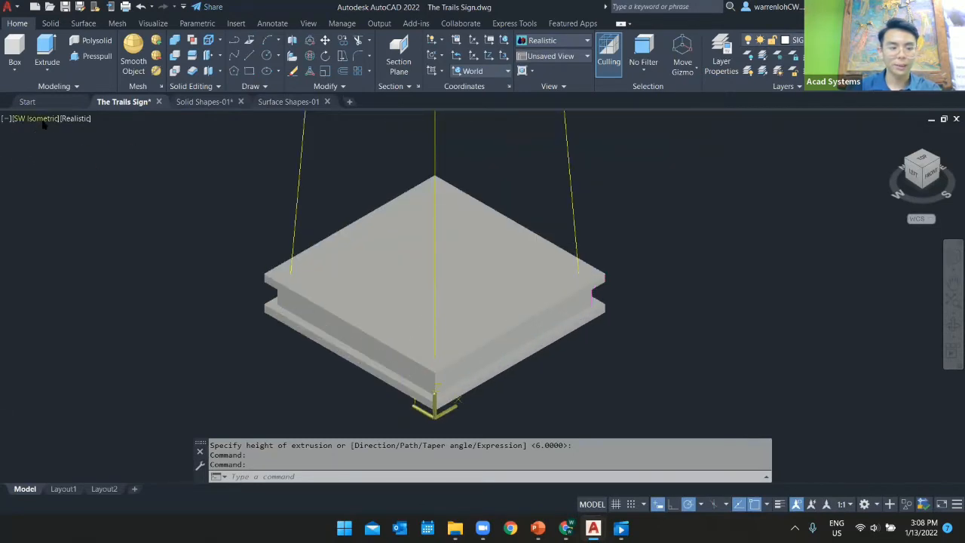
click(68, 119)
click(98, 148)
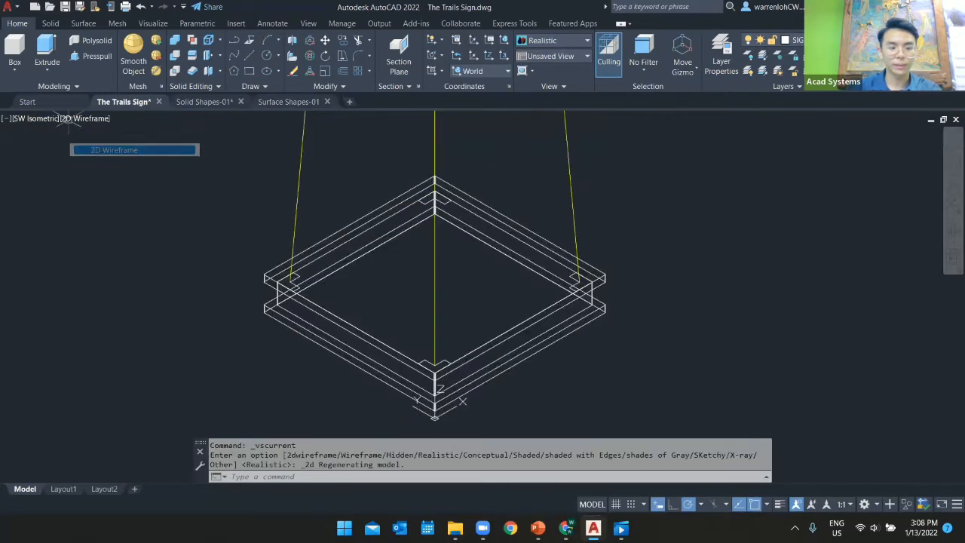
scroll(416, 305, down, 3)
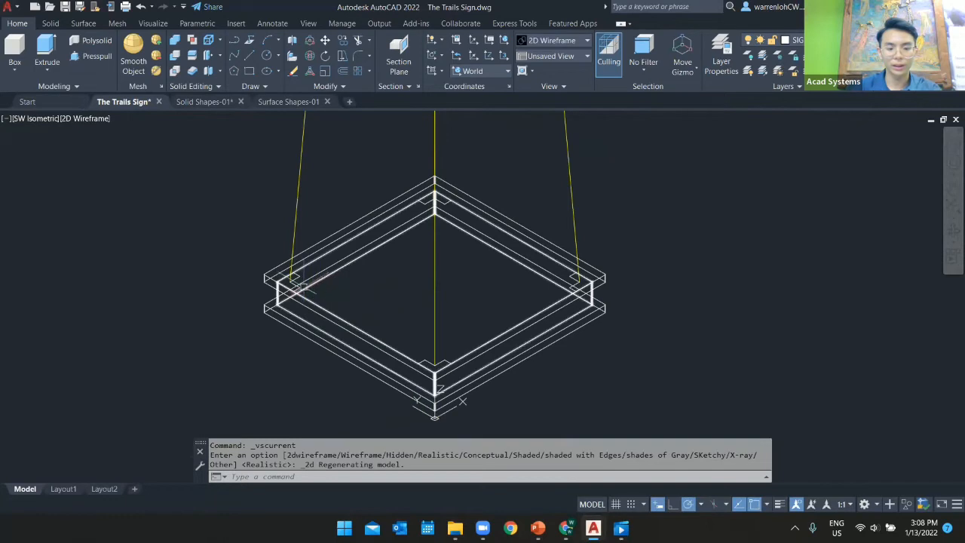
middle_drag(467, 280, 426, 325)
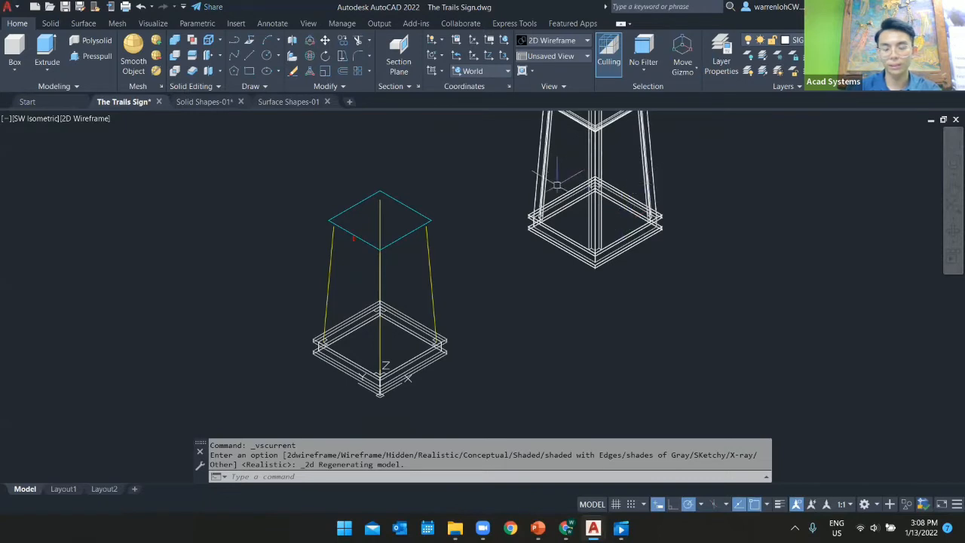
scroll(315, 353, up, 4)
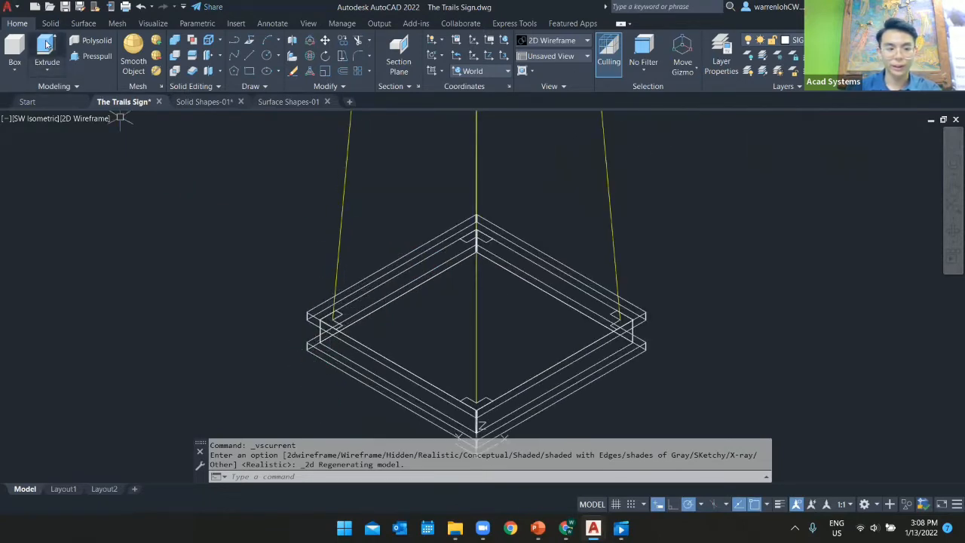
Extrude the L-shaped profile at the left corner of the base along its slanted yellow guideline as the path.
click(46, 53)
scroll(335, 324, up, 3)
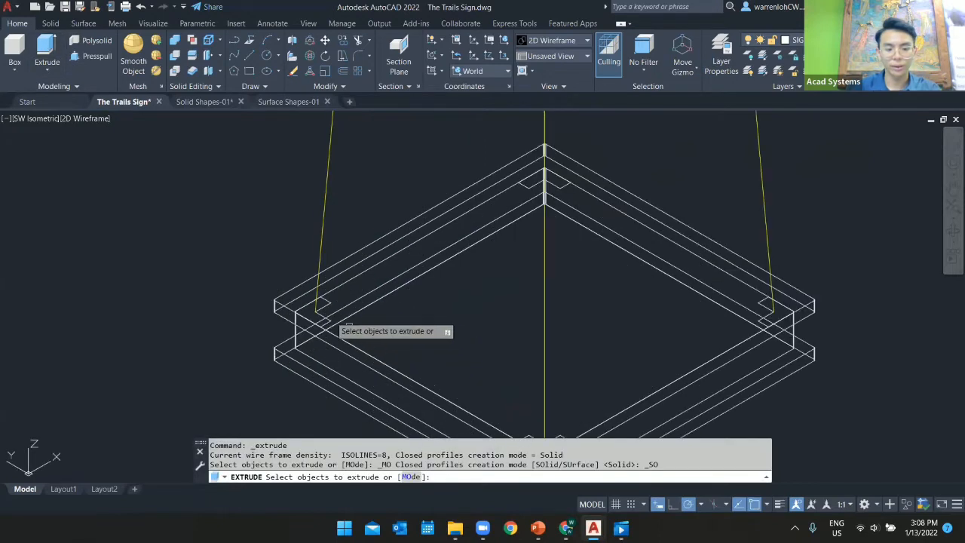
click(320, 313)
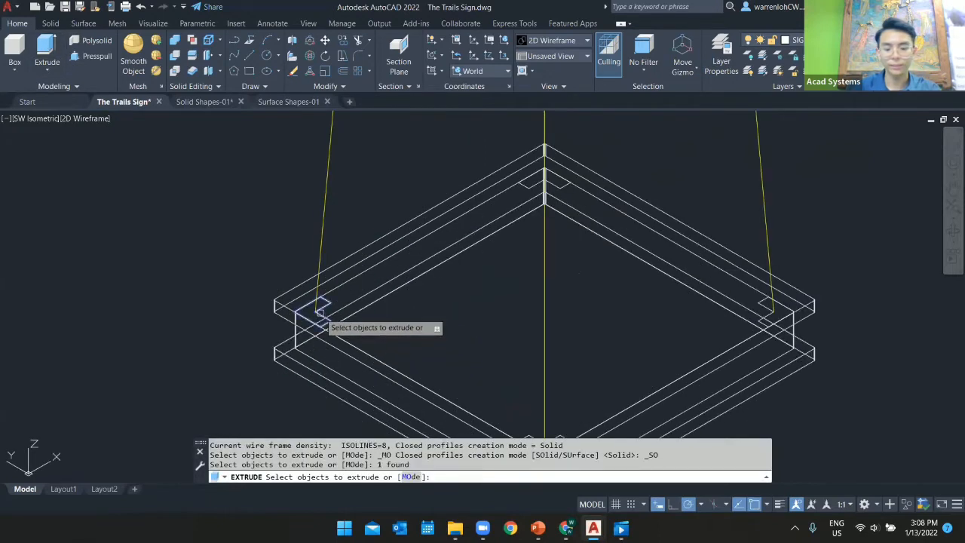
key(Return)
scroll(302, 305, down, 2)
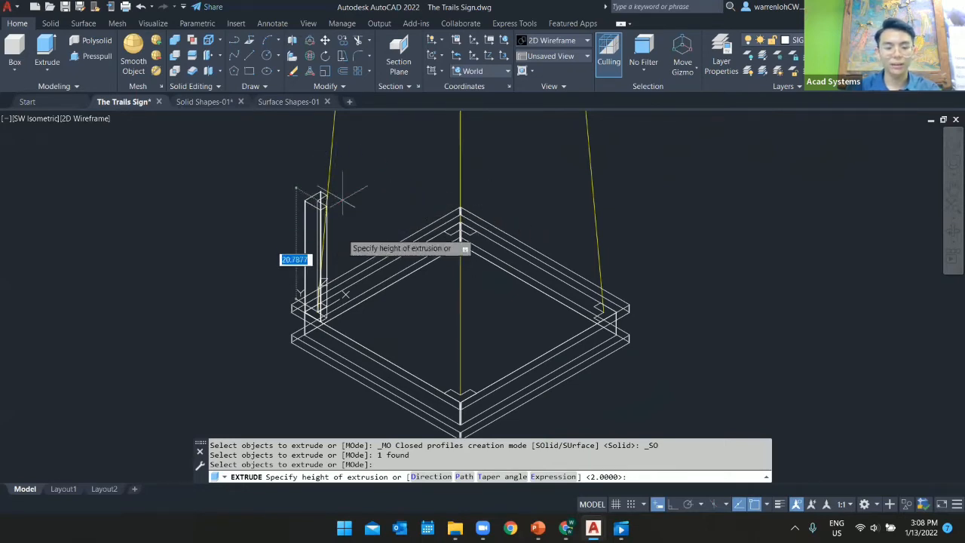
scroll(425, 235, down, 4)
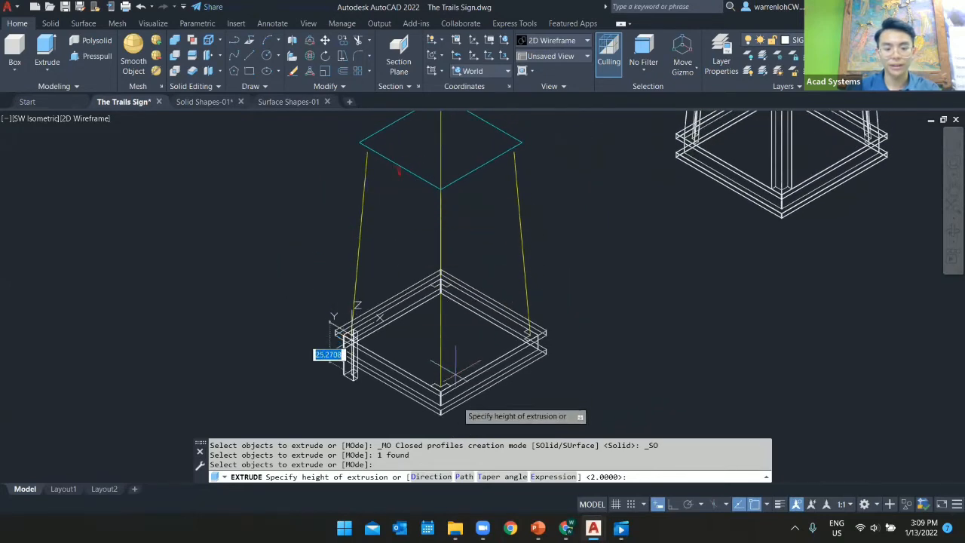
click(463, 476)
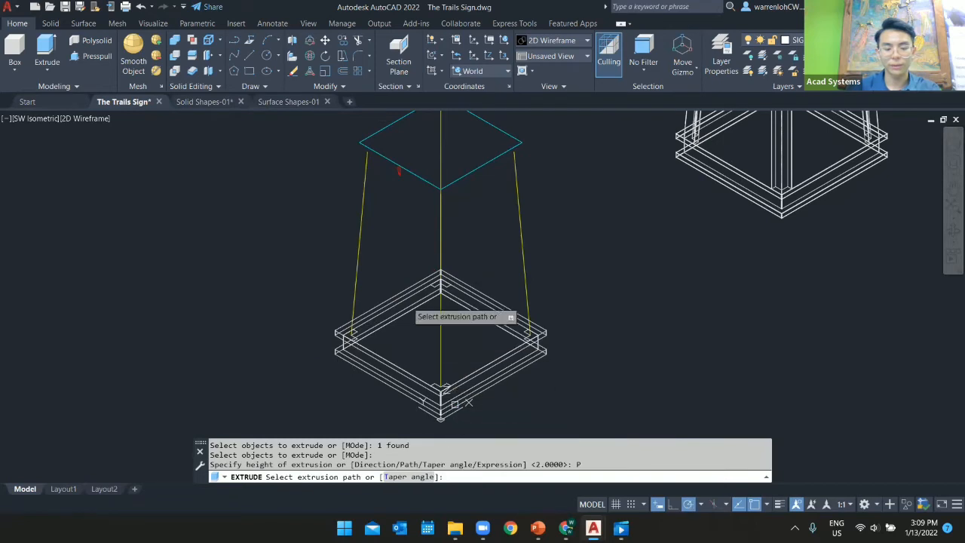
click(359, 224)
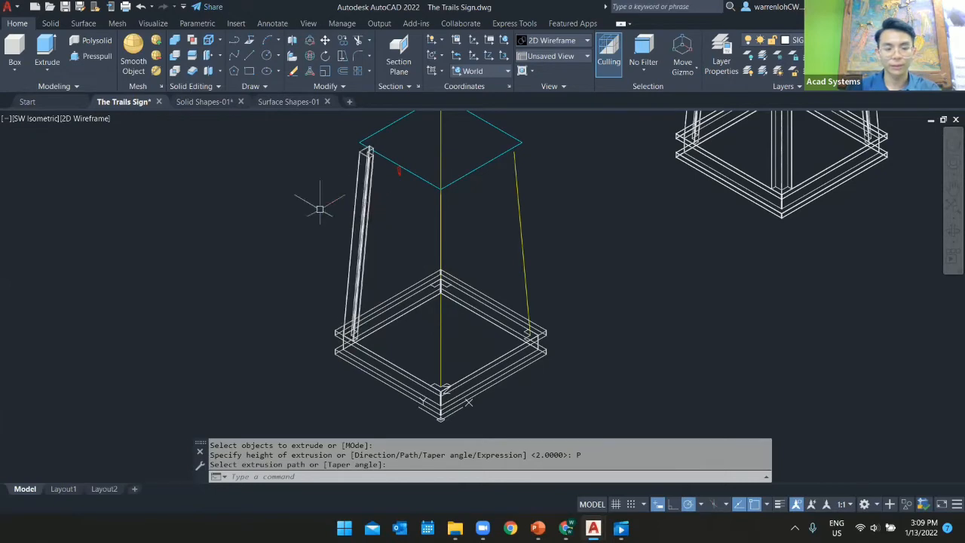
Extrude the L-shaped profile at the front corner of the base along the yellow guideline rising from it.
click(47, 57)
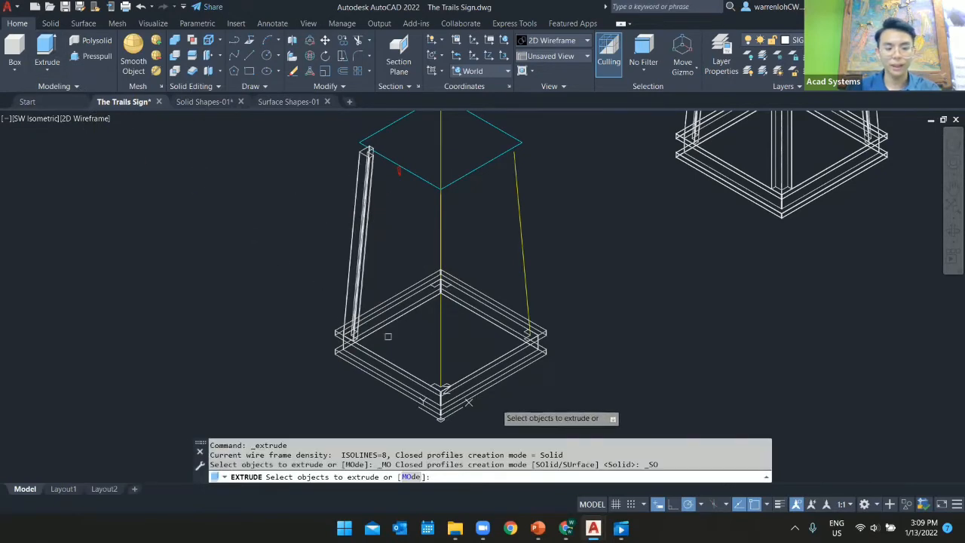
scroll(475, 378, up, 3)
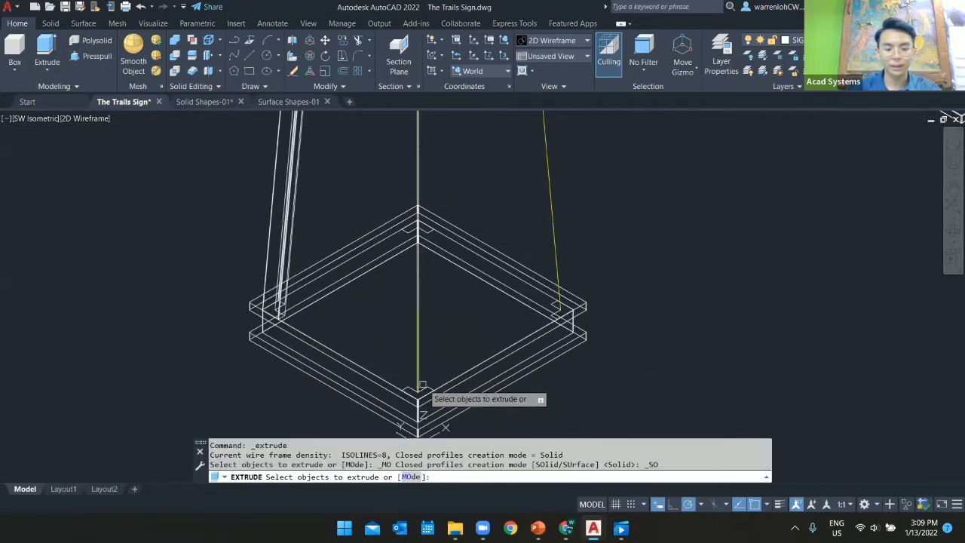
click(423, 386)
key(Return)
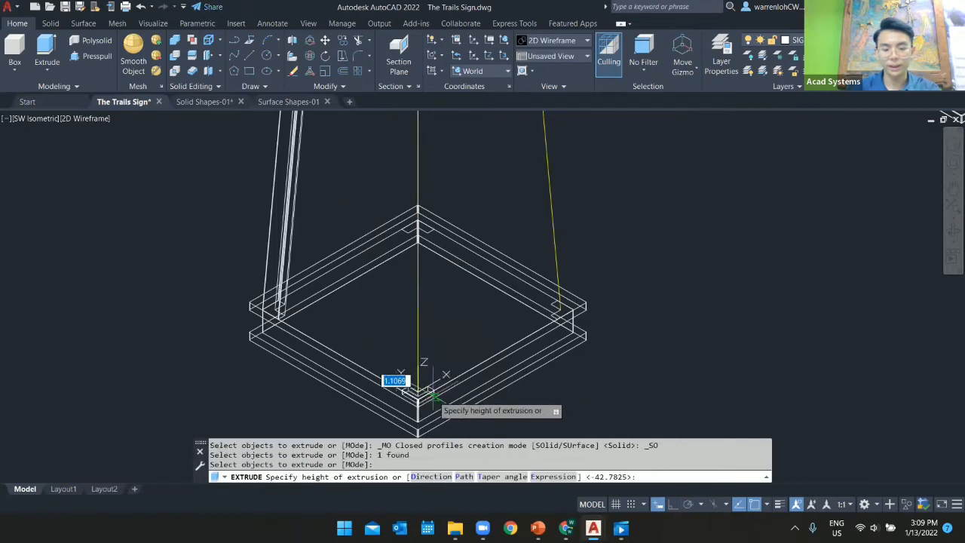
click(459, 477)
click(419, 336)
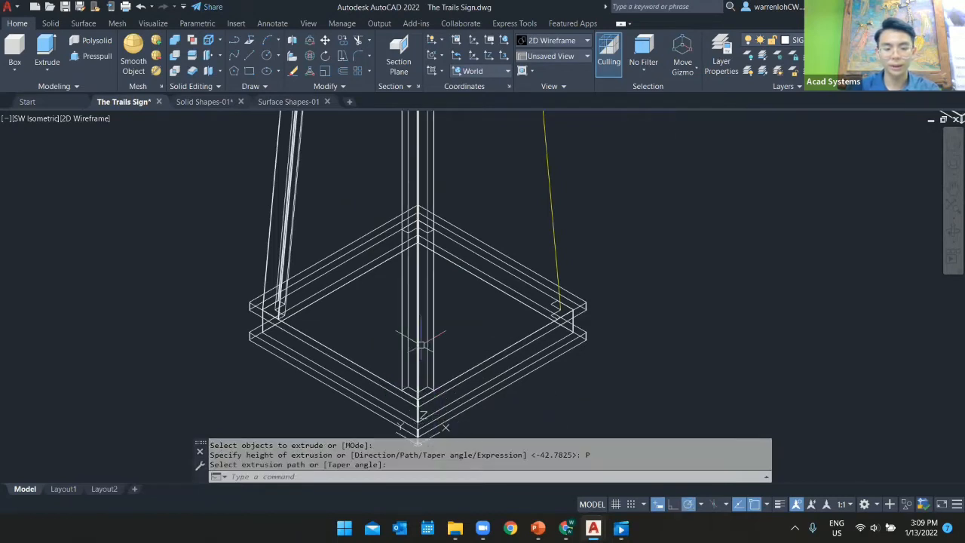
Extrude the L-shaped profile at the right corner of the base along its slanted yellow guideline as the path.
key(Return)
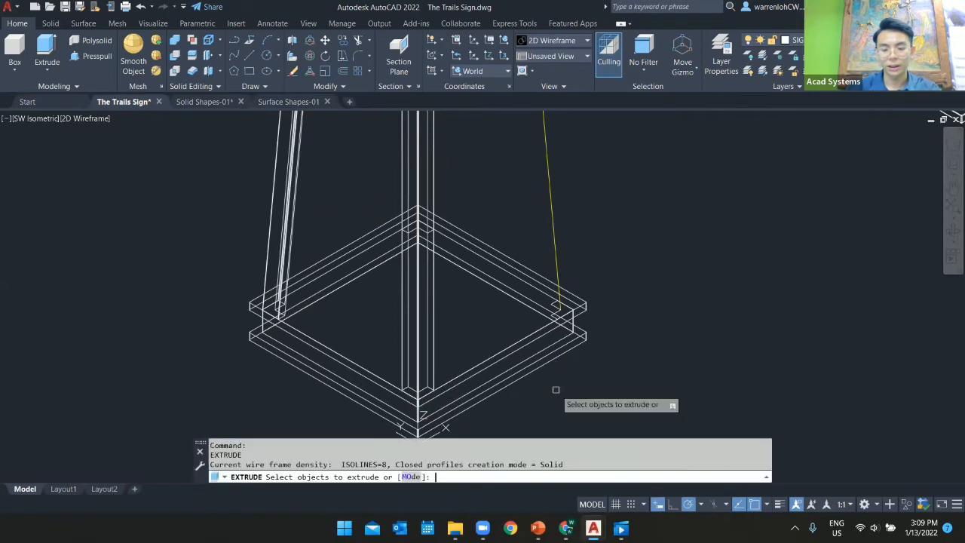
click(555, 315)
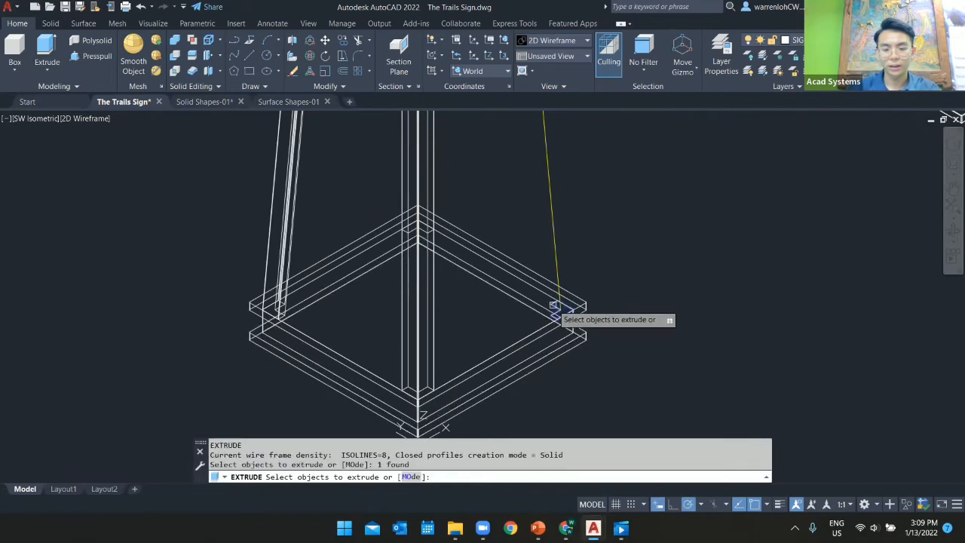
key(Return)
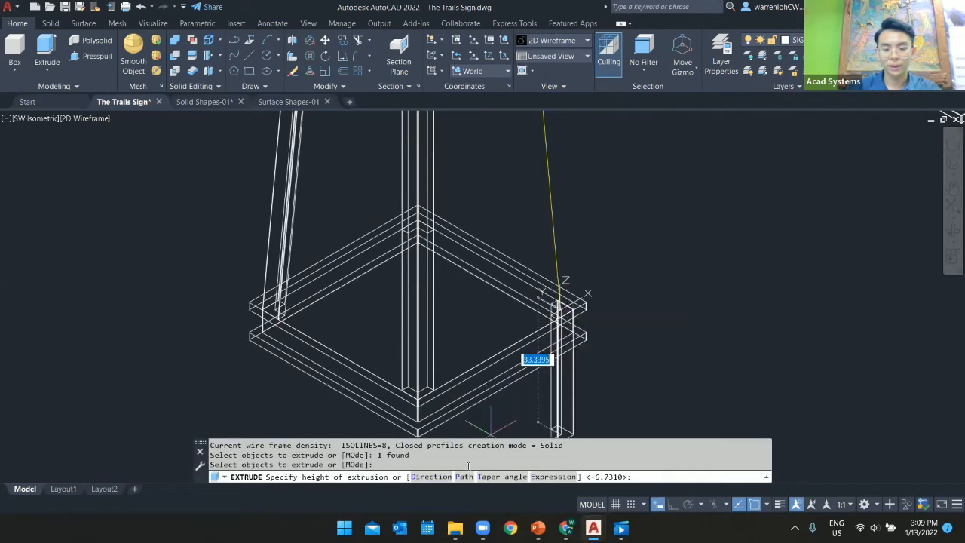
click(464, 477)
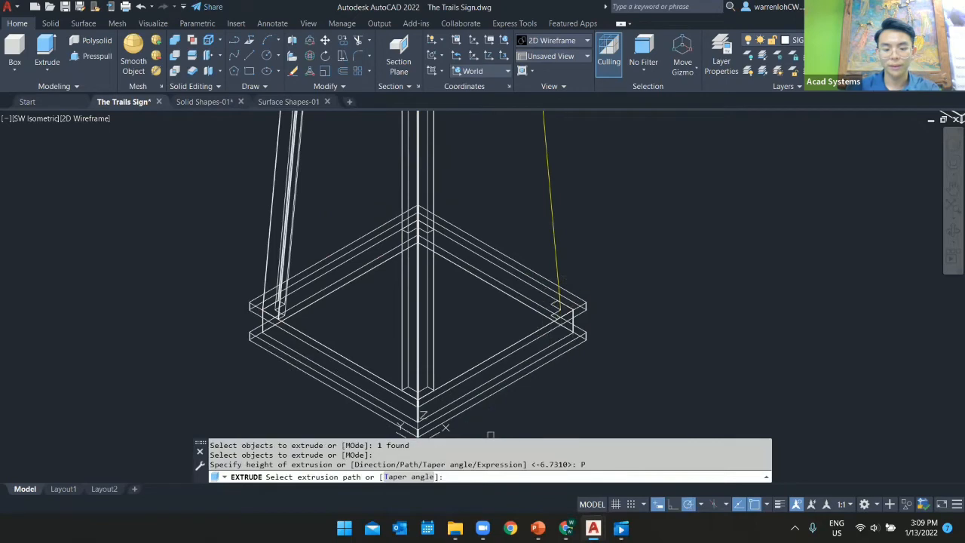
click(554, 212)
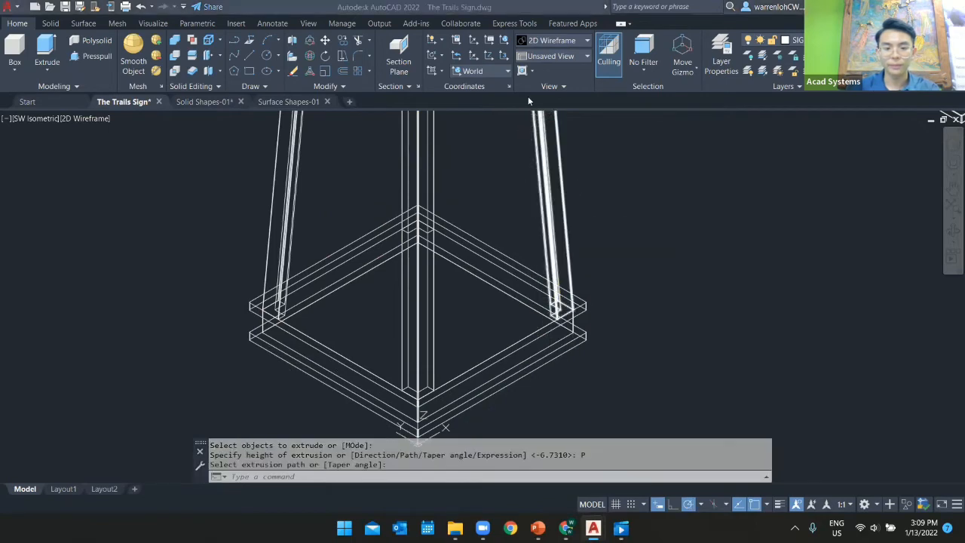
Extrude the L-shaped profile at the rear corner of the base along the yellow guideline rising from it.
text(ob)
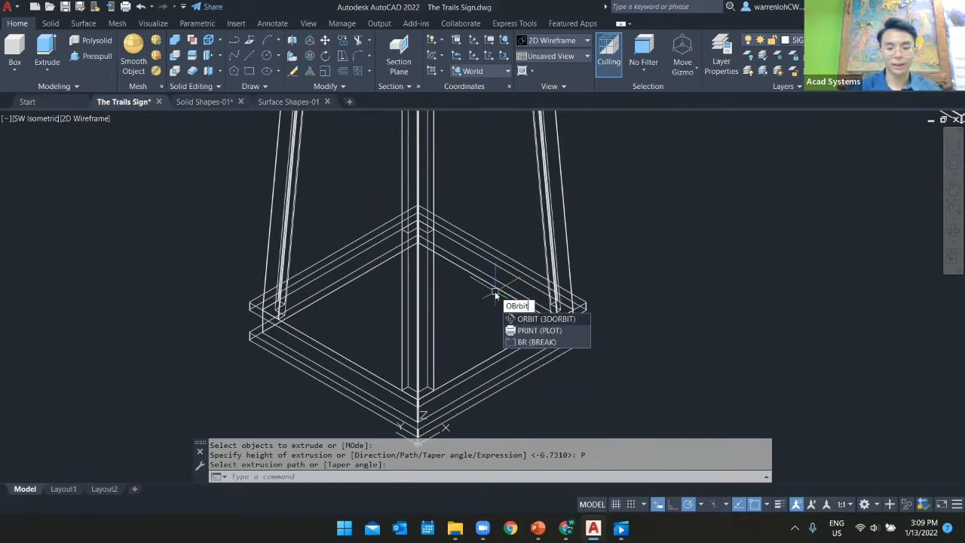
key(Return)
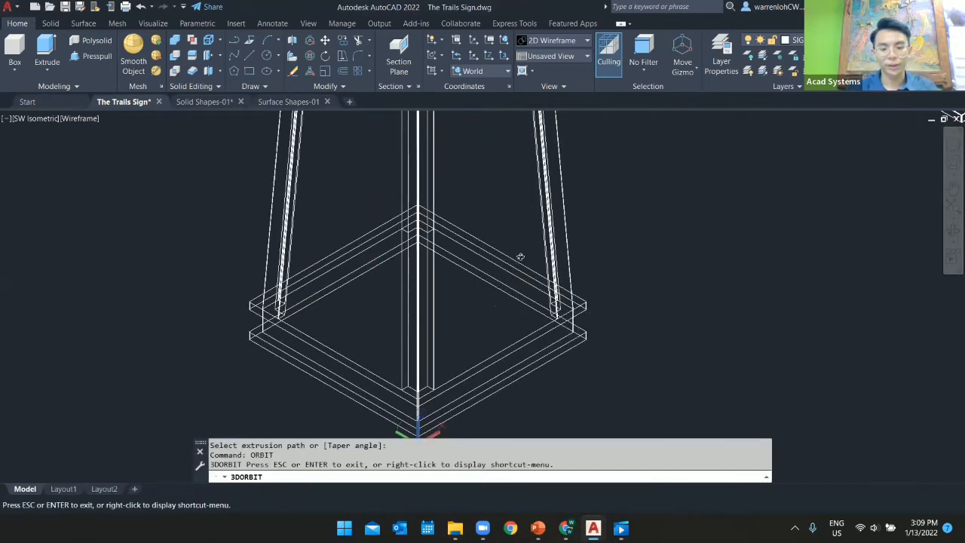
drag(520, 257, 501, 251)
middle_drag(511, 239, 486, 345)
scroll(486, 346, up, 2)
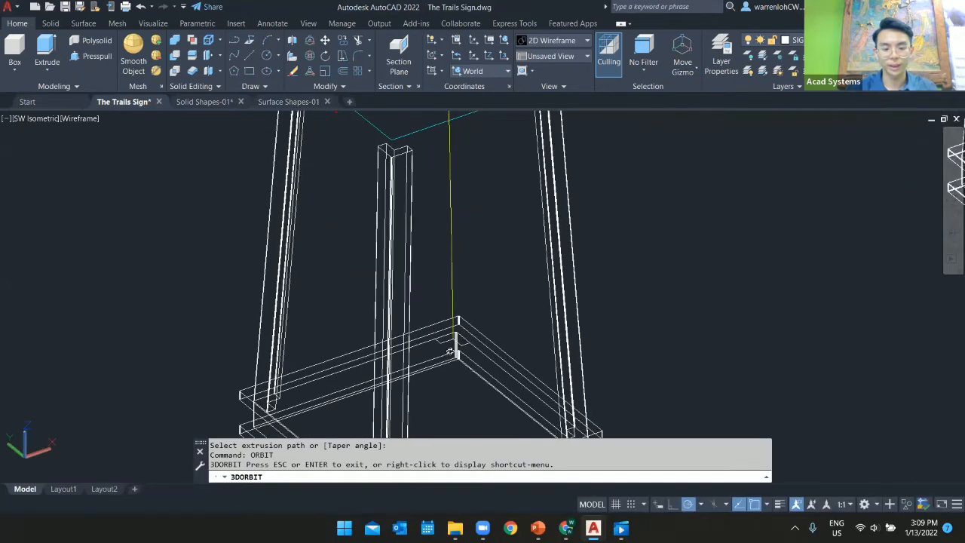
key(Escape)
click(57, 49)
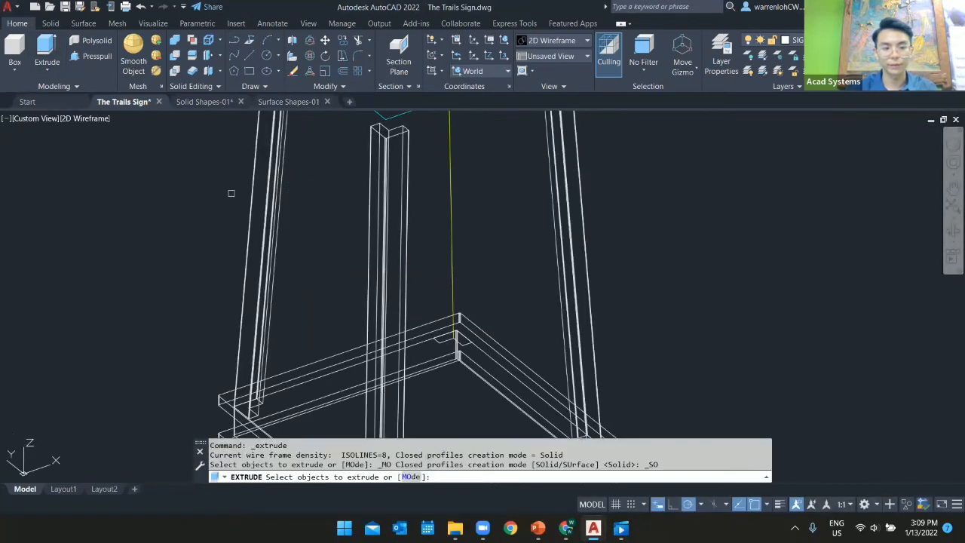
click(447, 340)
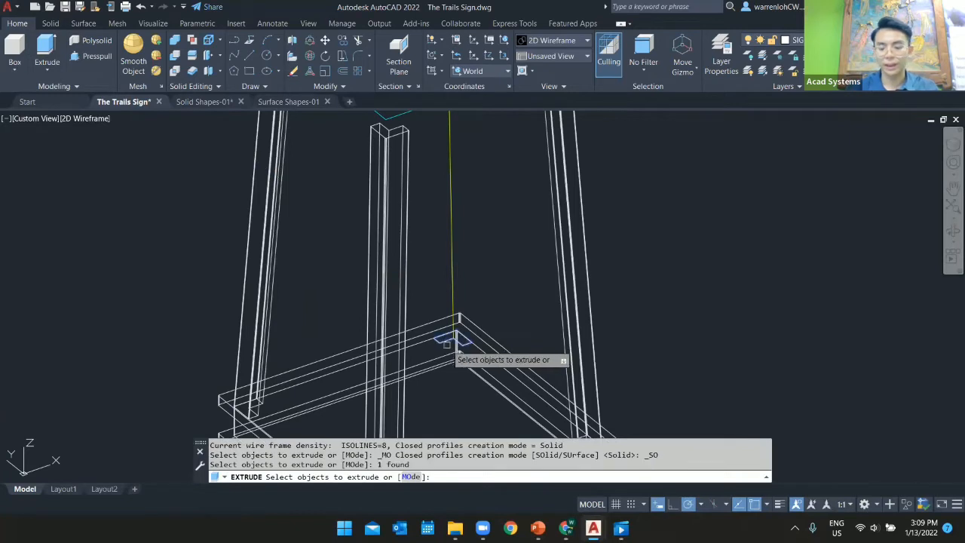
key(Return)
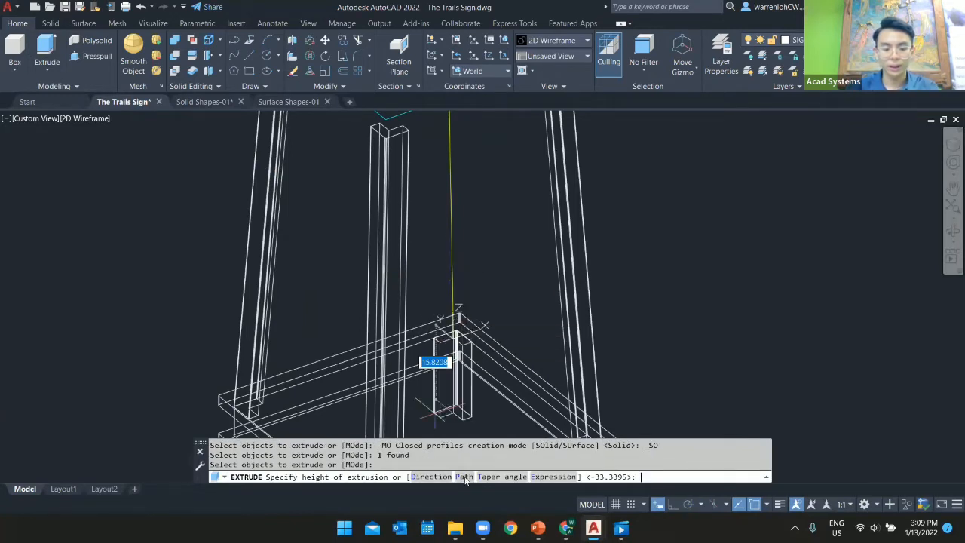
click(464, 477)
click(454, 226)
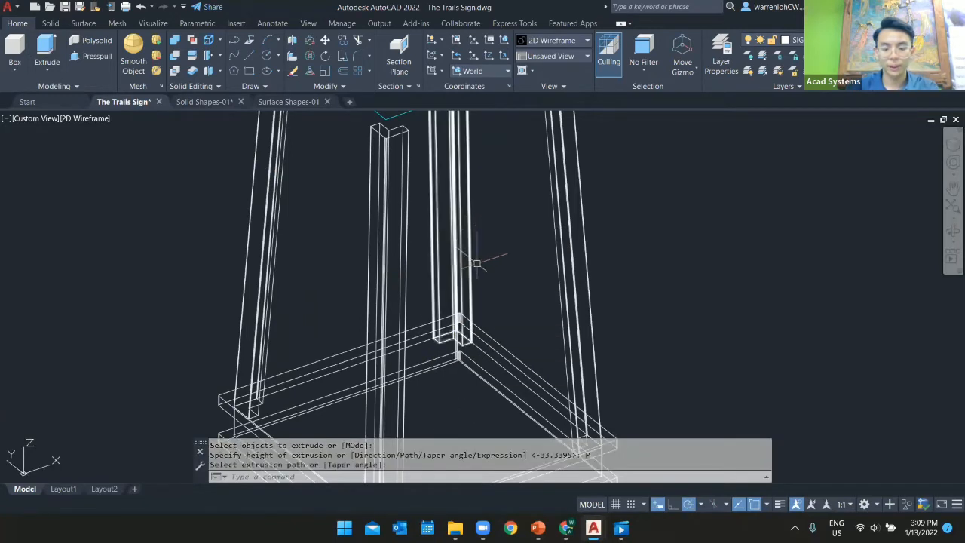
Set the visual style to Realistic to show the four corner posts on the trim base as shaded solids.
scroll(477, 263, down, 5)
middle_drag(539, 248, 423, 321)
click(76, 118)
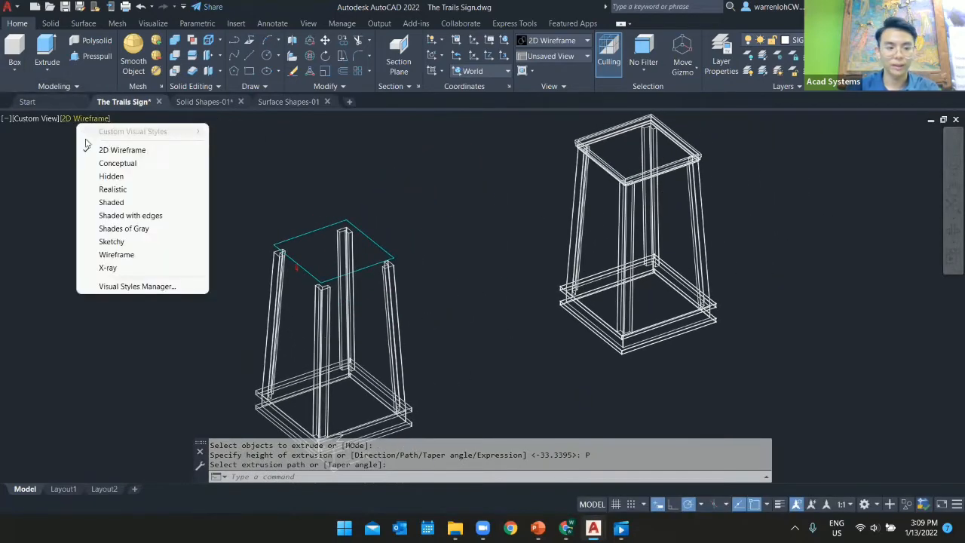
click(113, 188)
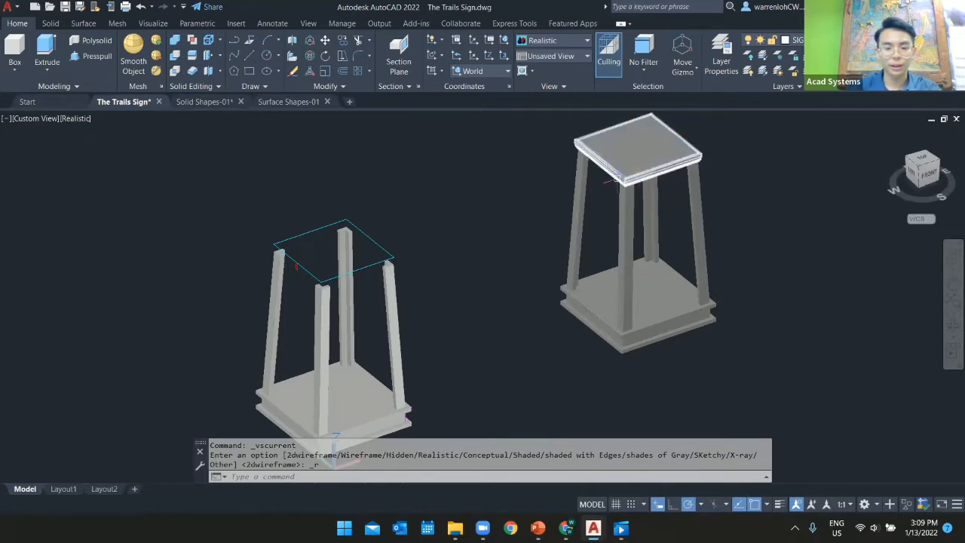
scroll(254, 274, up, 3)
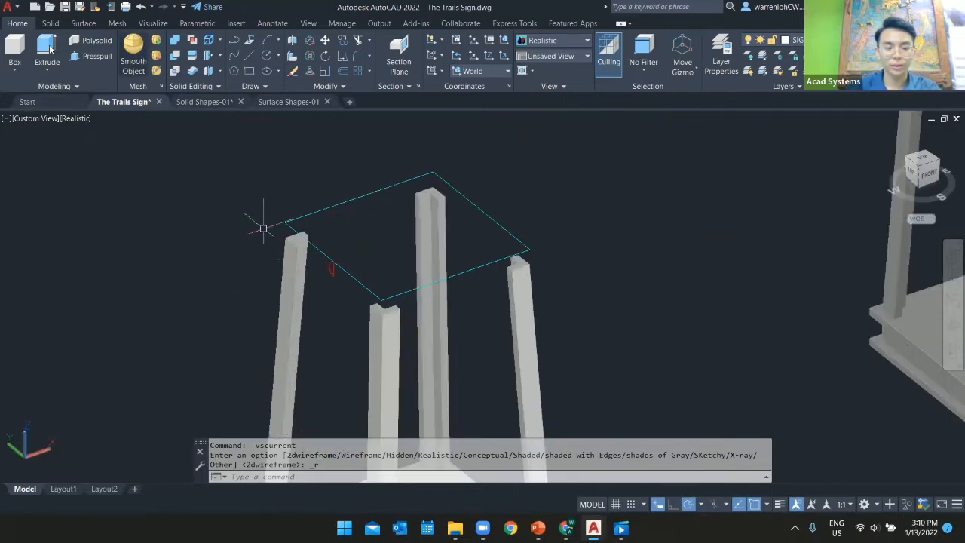
click(46, 48)
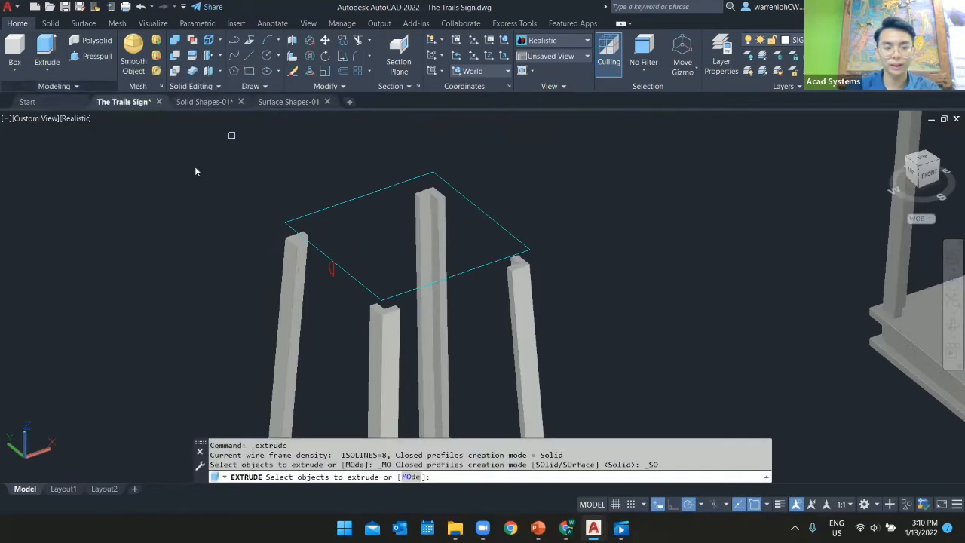
click(332, 268)
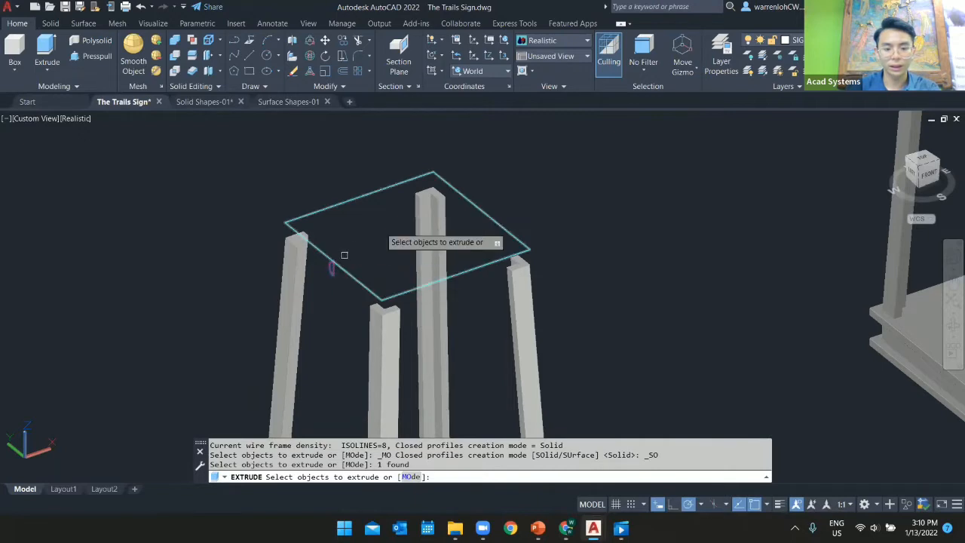
key(Return)
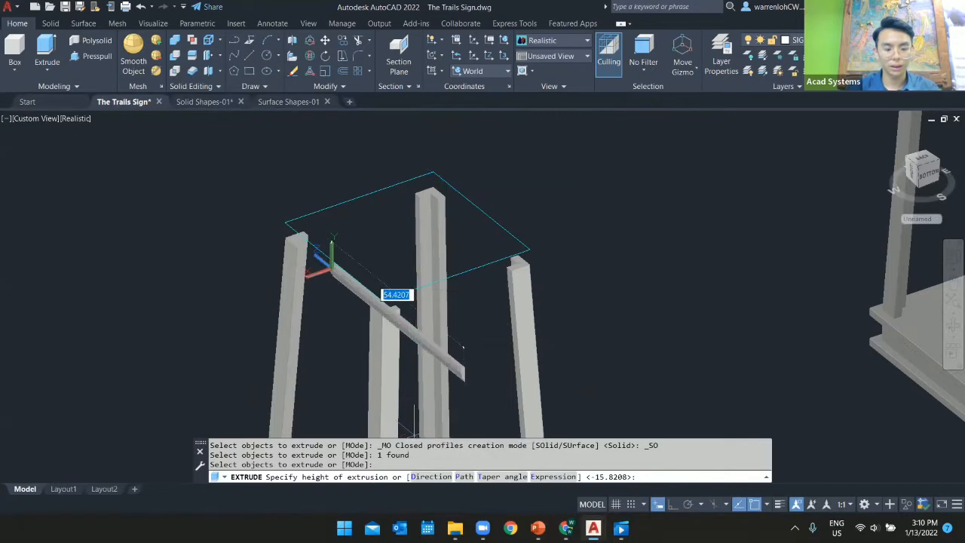
key(Escape)
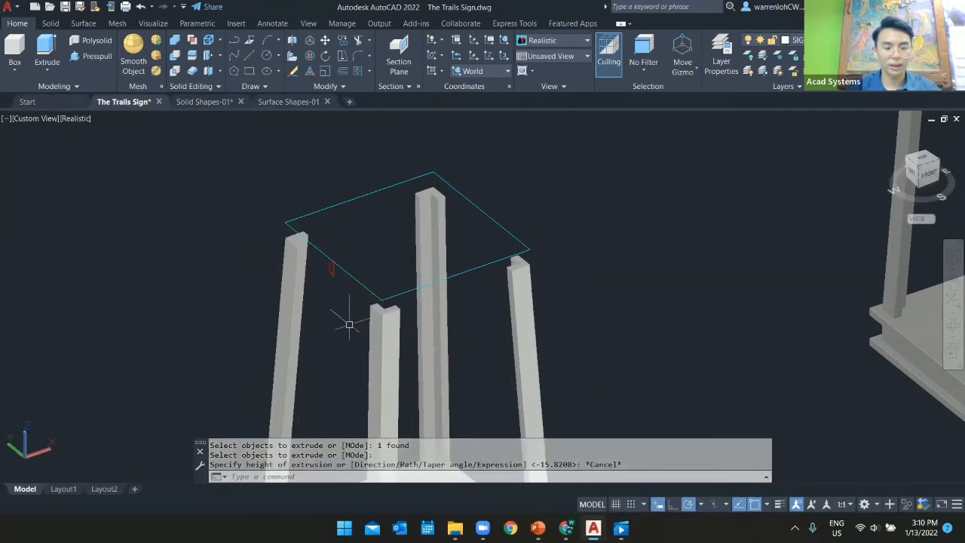
Extrude the small red profile at the top of the posts along the cyan rectangle as the path.
click(46, 53)
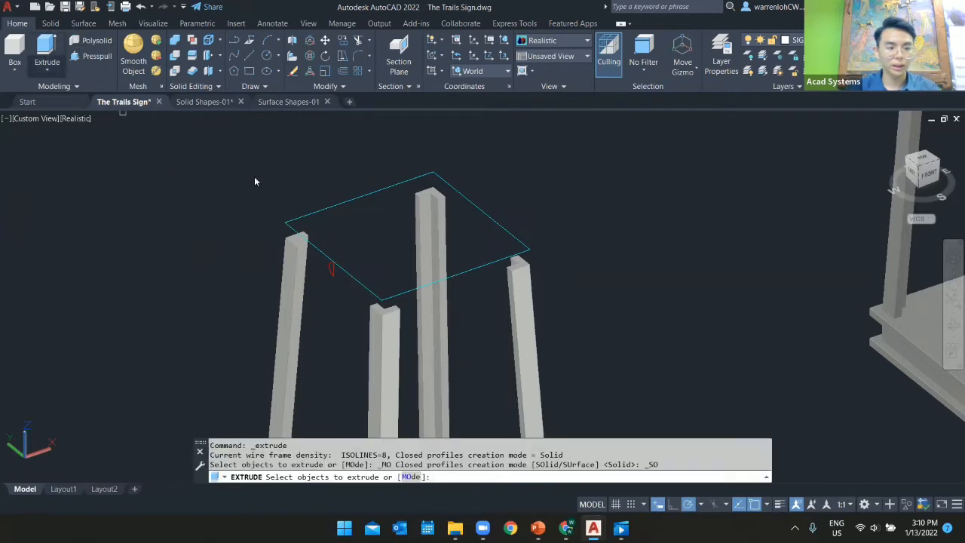
click(331, 269)
key(Return)
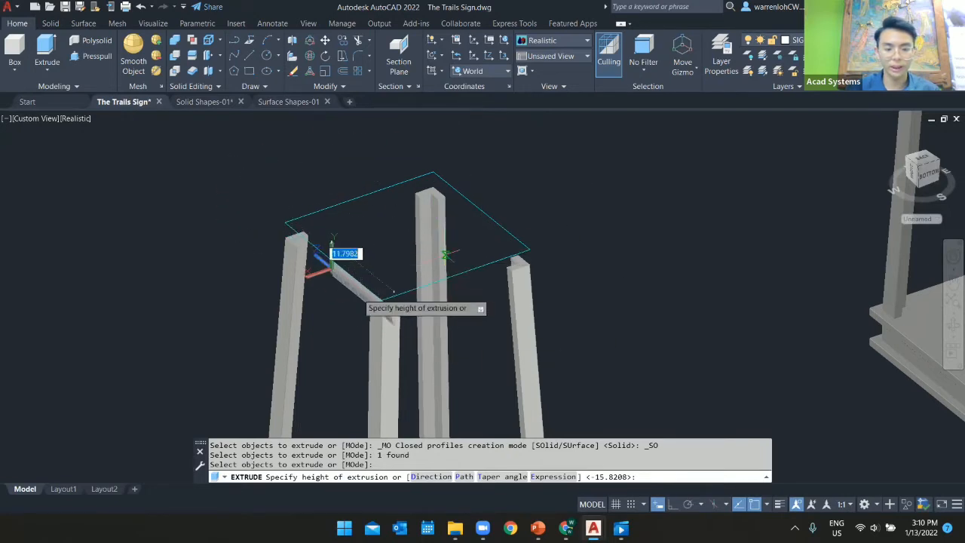
click(458, 476)
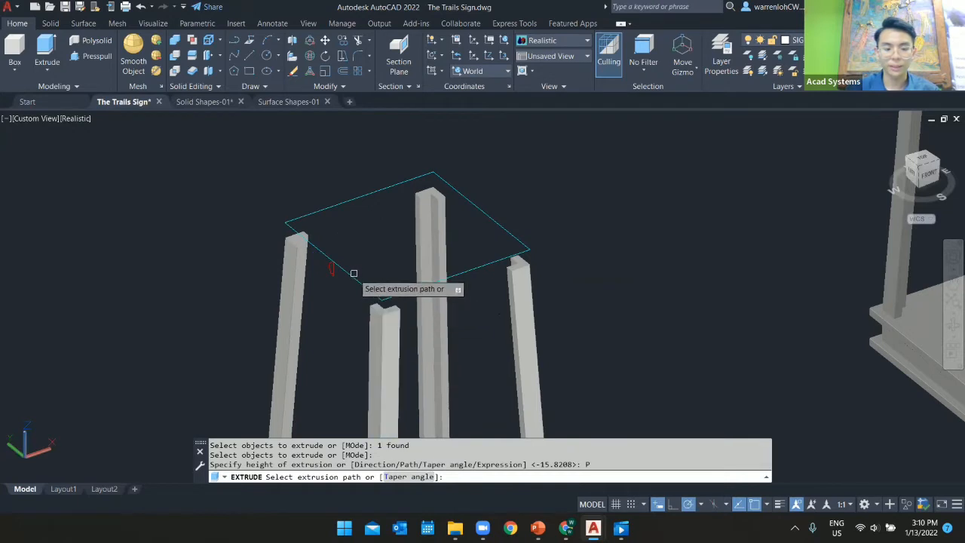
click(355, 281)
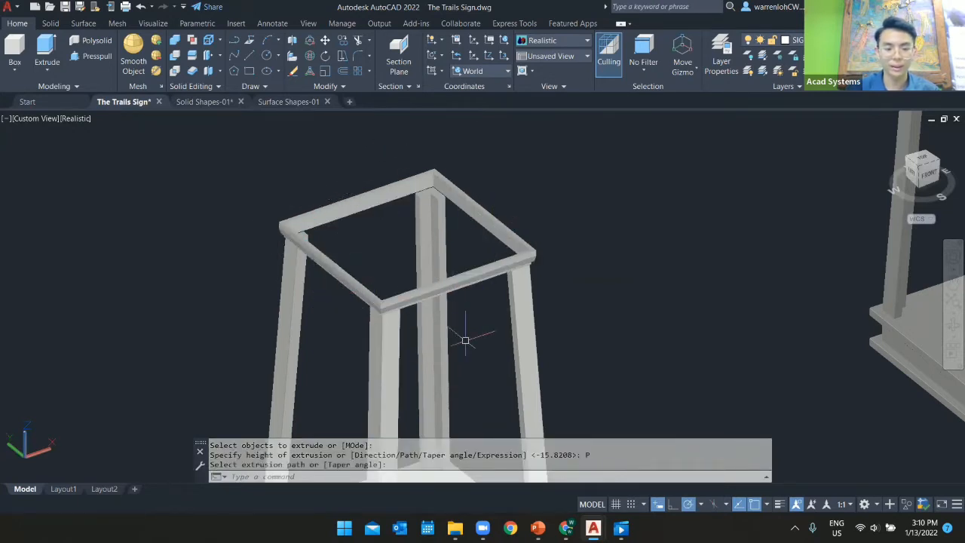
Unisolate the layers to bring back the remaining sign guidelines and the finished reference sign.
scroll(437, 311, down, 5)
middle_drag(596, 160, 564, 139)
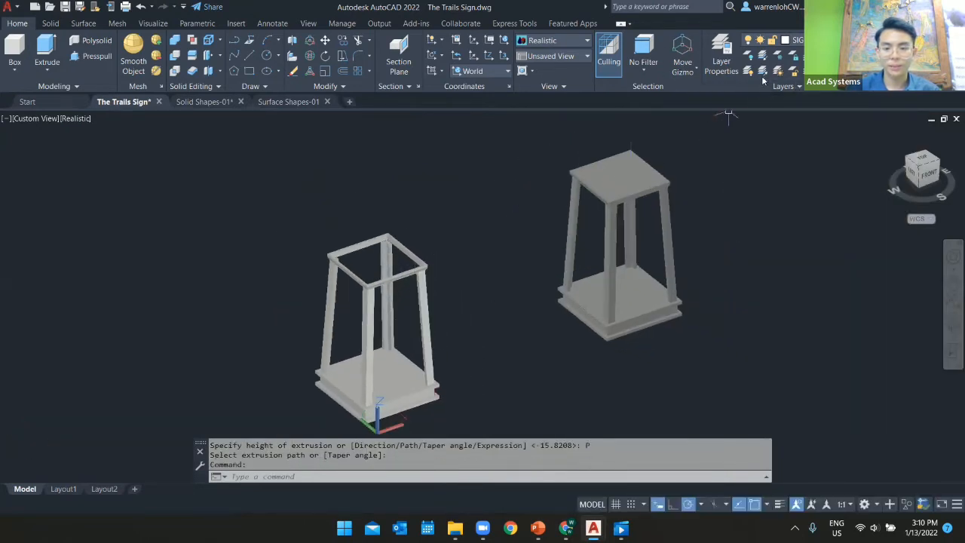
shift+middle_drag(538, 263, 470, 197)
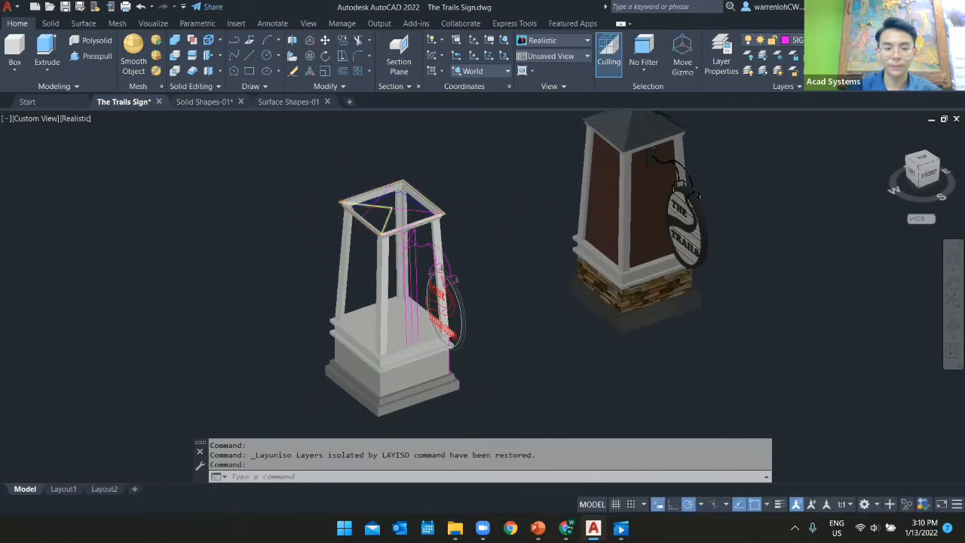
scroll(427, 225, up, 2)
scroll(783, 160, down, 2)
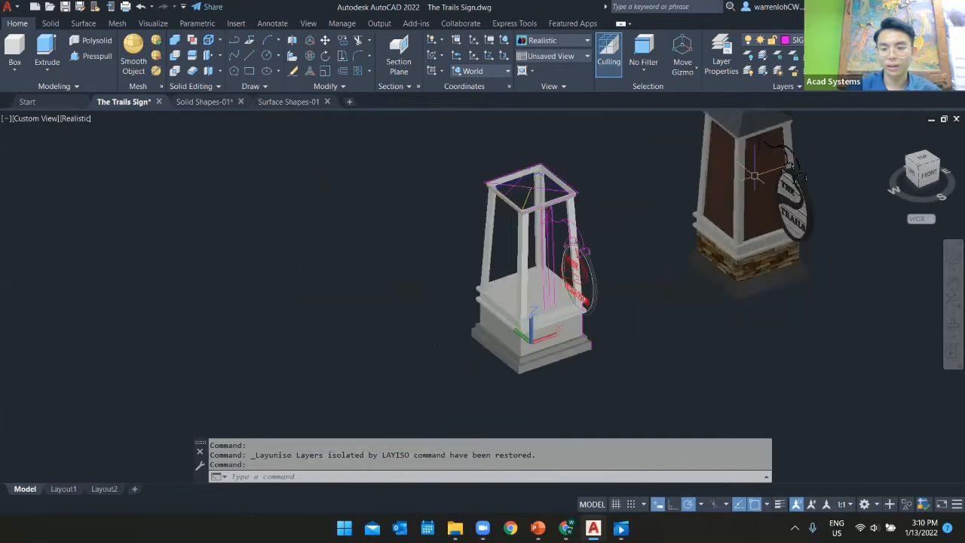
Isolate the layers of the reference sign's brown body and the blue guideline rectangle inside the top frame.
click(754, 176)
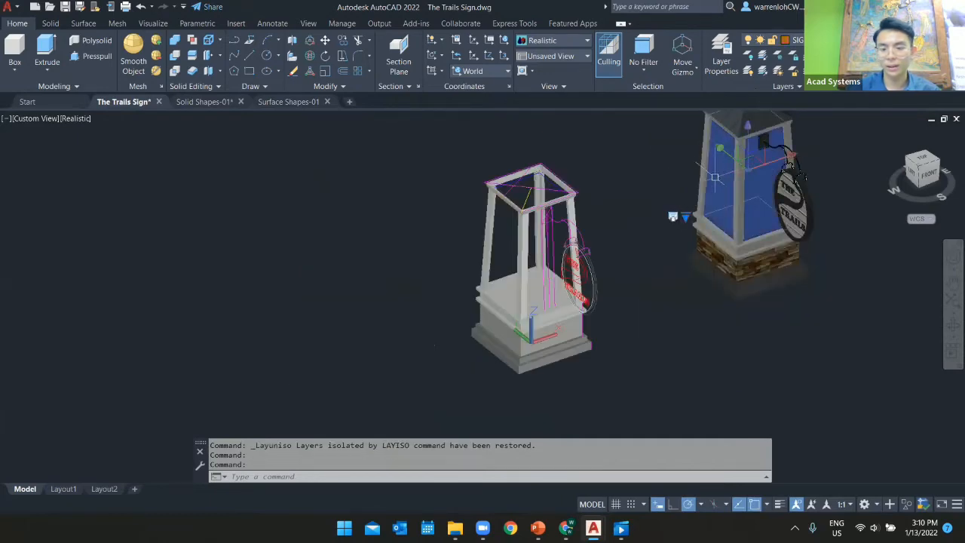
scroll(567, 184, up, 3)
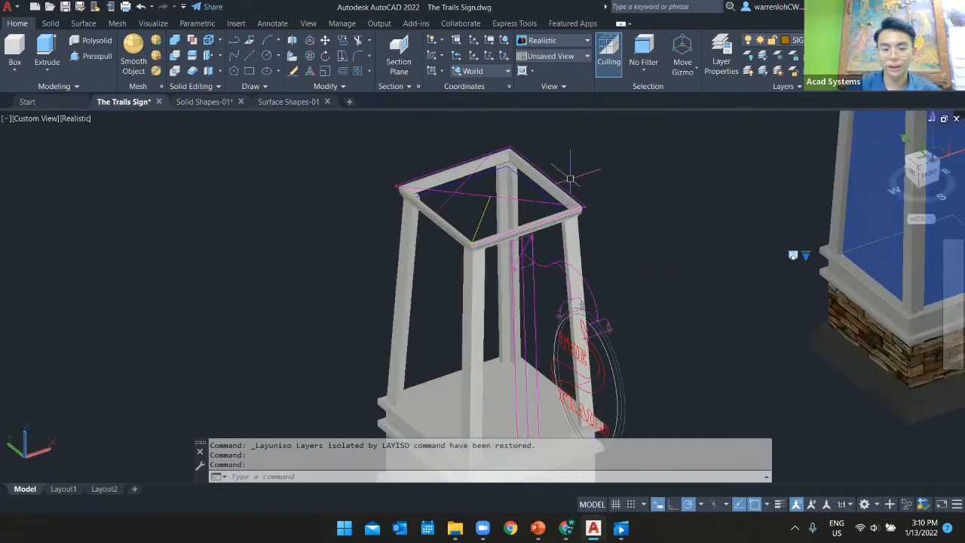
click(528, 189)
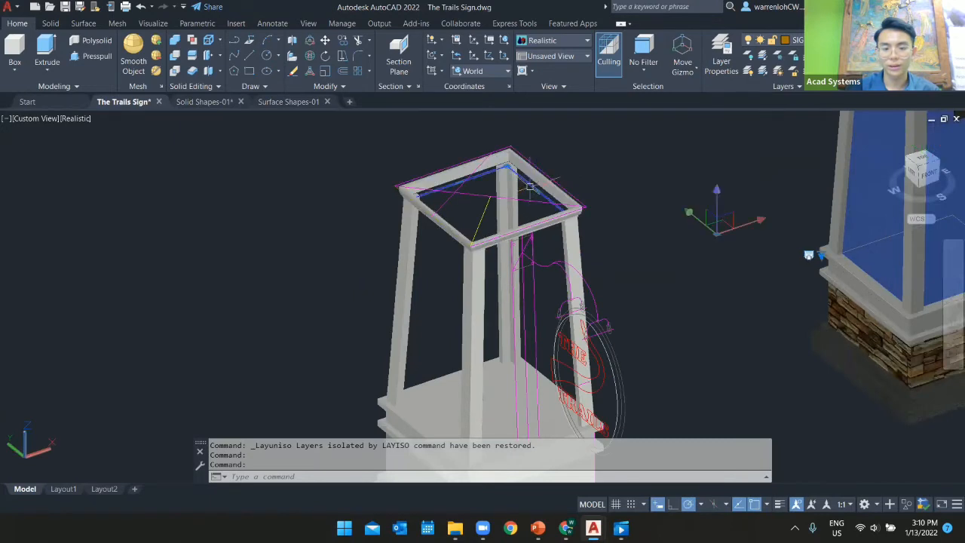
click(763, 59)
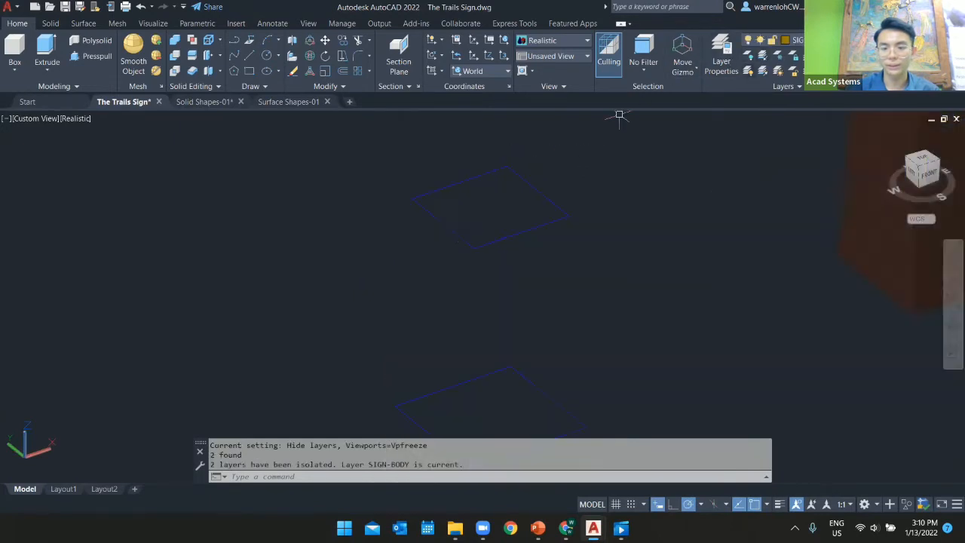
scroll(691, 209, down, 4)
middle_drag(688, 211, 596, 225)
scroll(645, 223, up, 2)
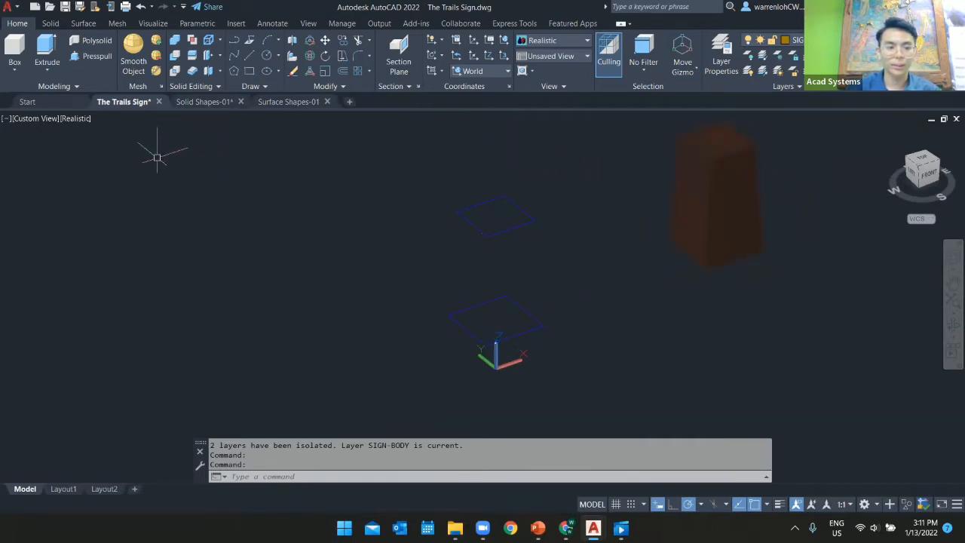
Switch to the Solid Shapes-01 drawing and go to the numbered circles of the LOFT exercise.
click(205, 101)
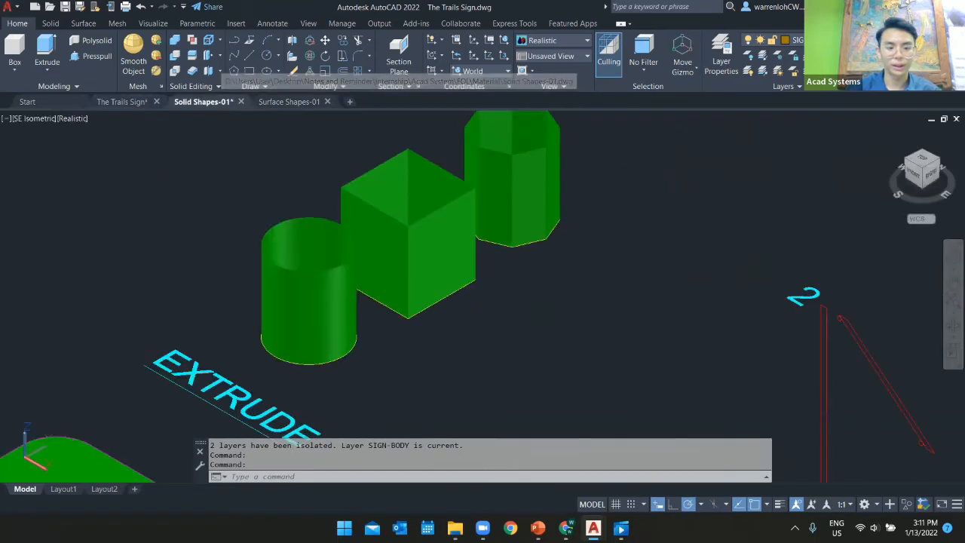
scroll(564, 224, down, 3)
scroll(570, 224, up, 2)
middle_drag(571, 224, 430, 264)
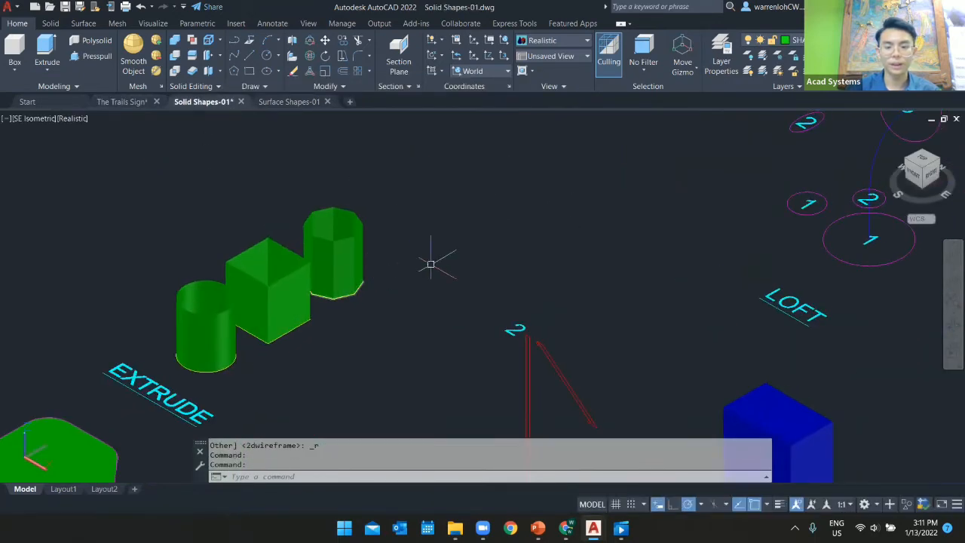
middle_drag(698, 173, 362, 276)
scroll(477, 273, up, 2)
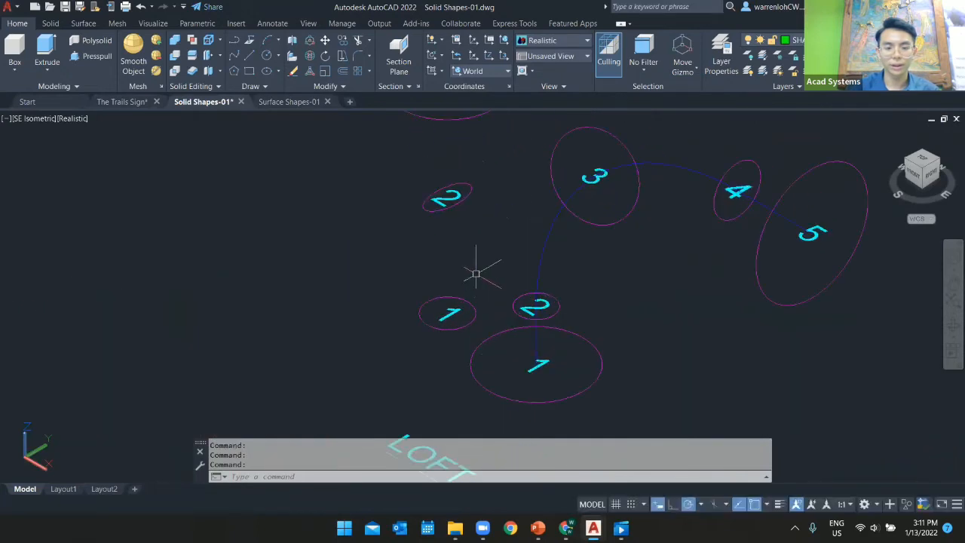
scroll(478, 276, down, 3)
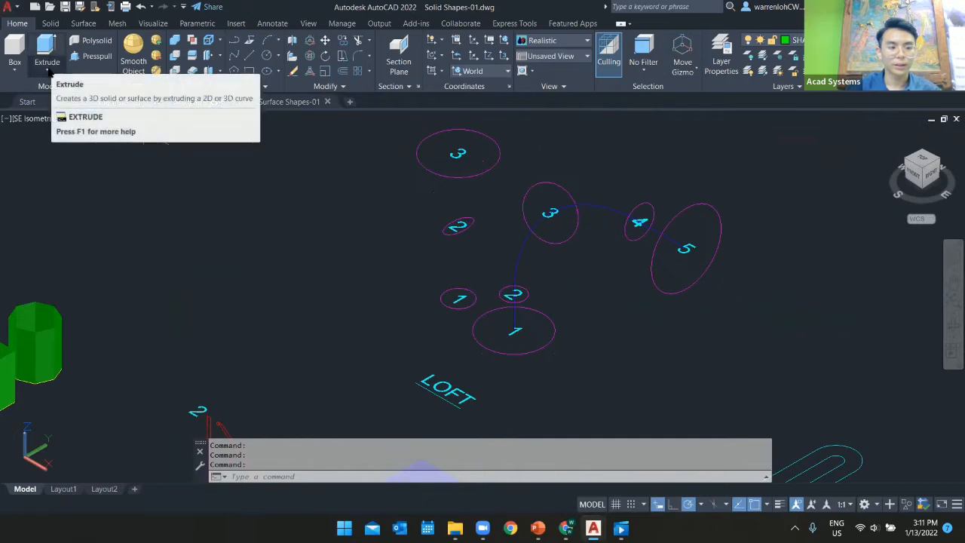
click(47, 70)
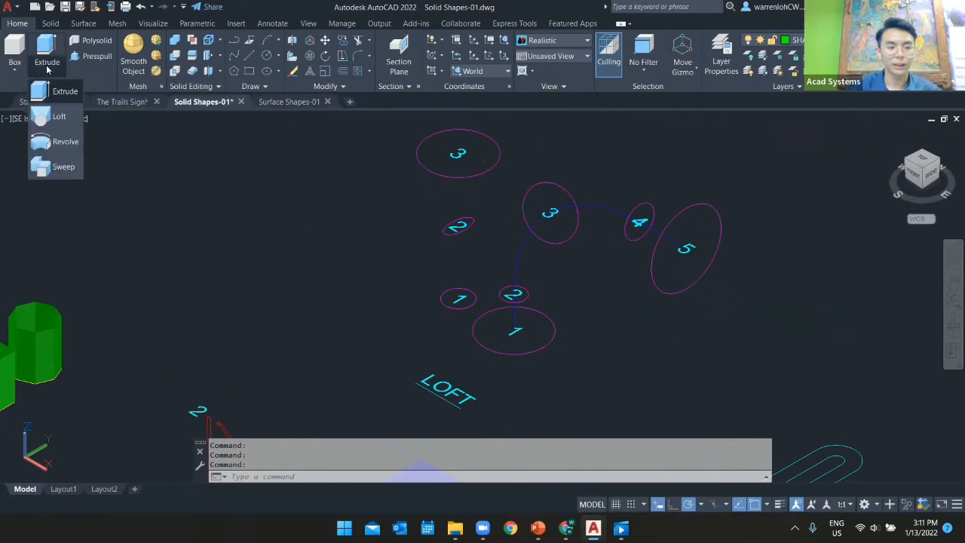
click(53, 119)
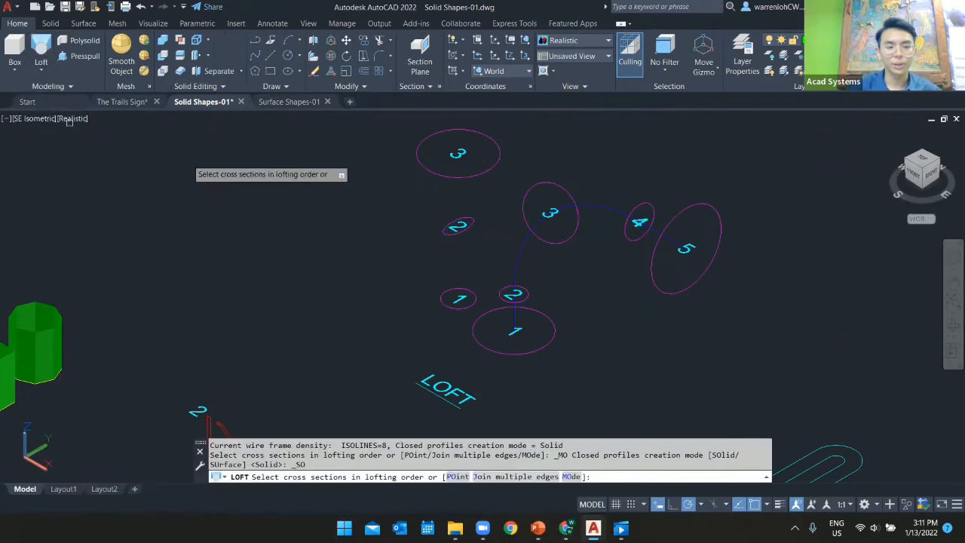
click(551, 325)
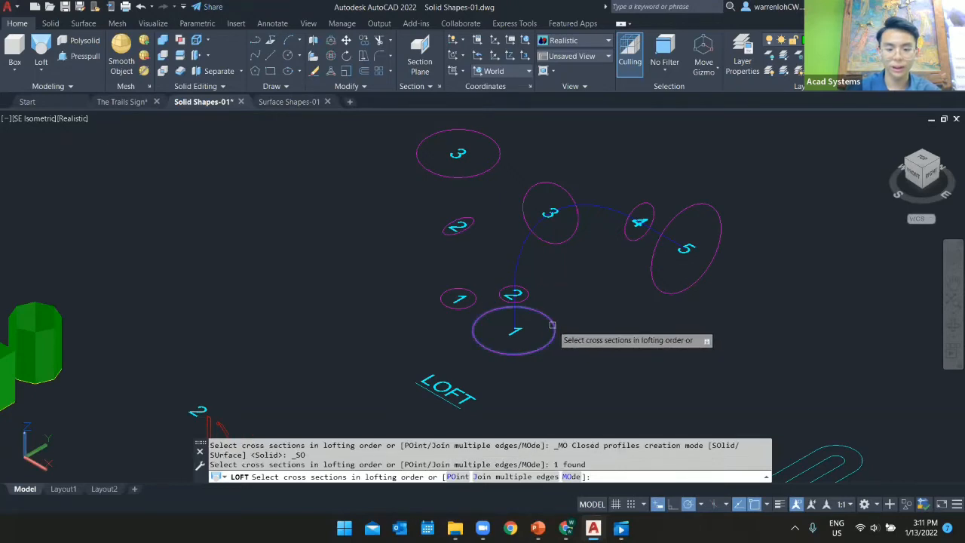
click(532, 299)
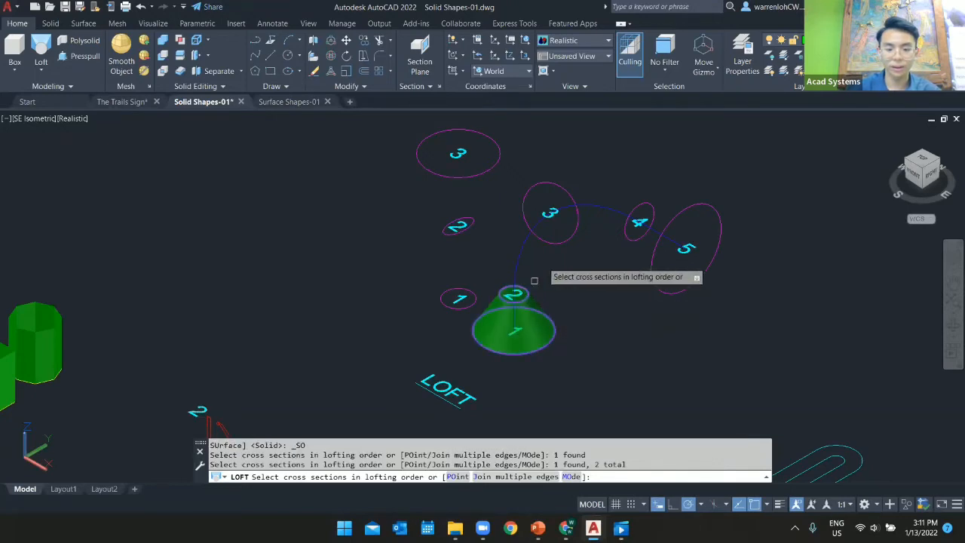
click(550, 244)
click(634, 242)
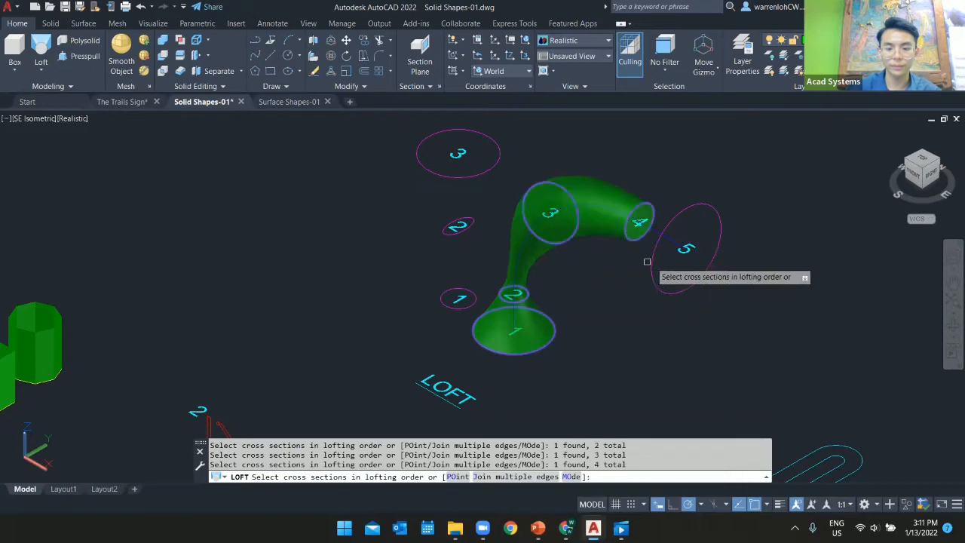
click(653, 264)
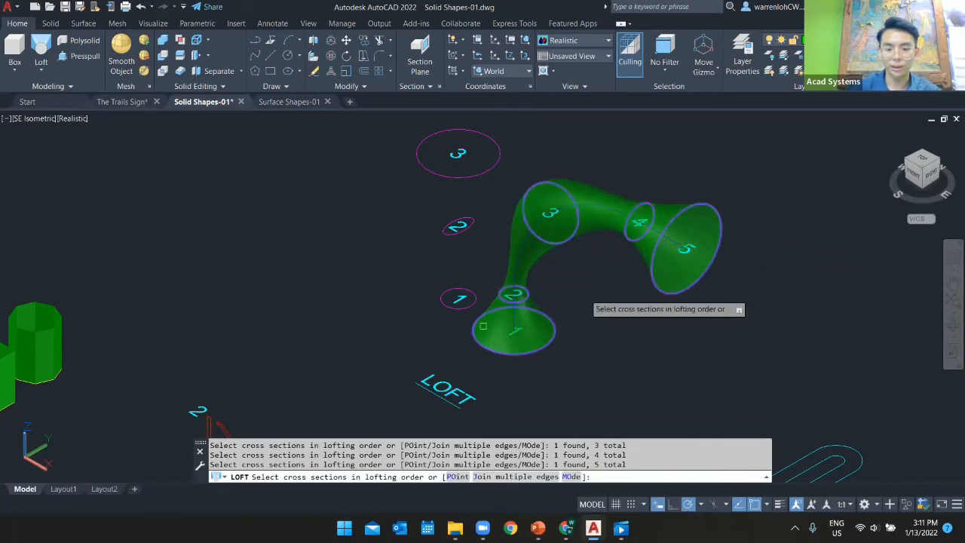
key(Return)
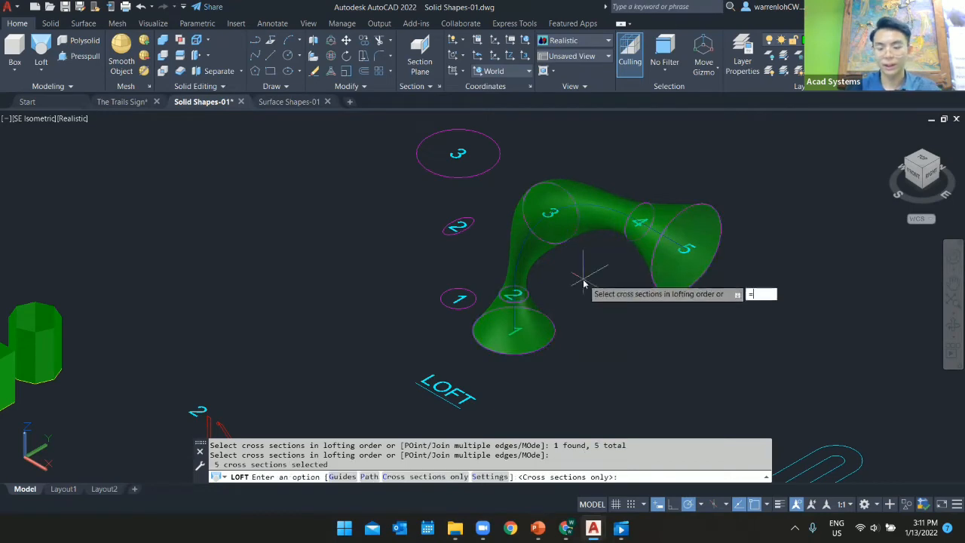
key(Escape)
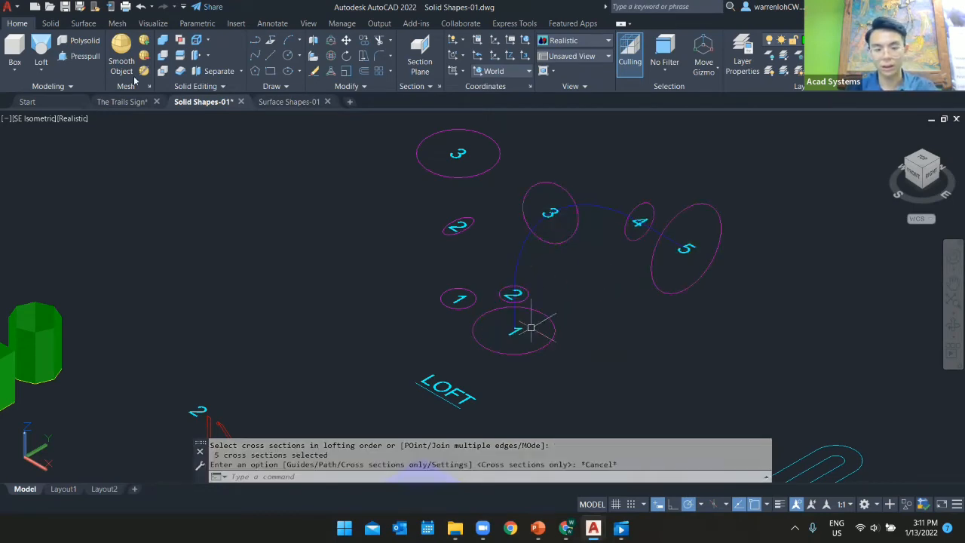
Loft a solid through the curved set's circles 1 to 5 in order, using the blue curve as the path.
click(40, 49)
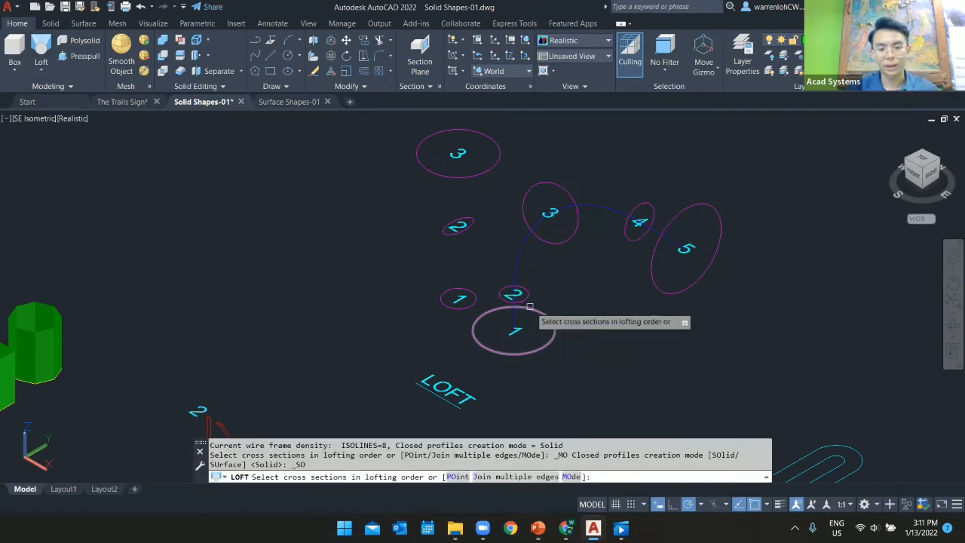
click(531, 307)
click(527, 297)
click(561, 241)
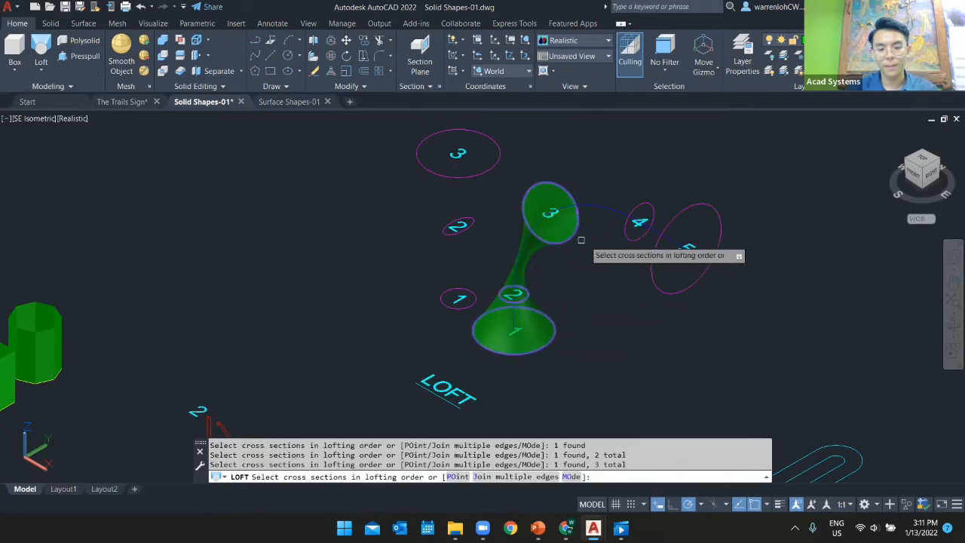
click(648, 240)
click(652, 250)
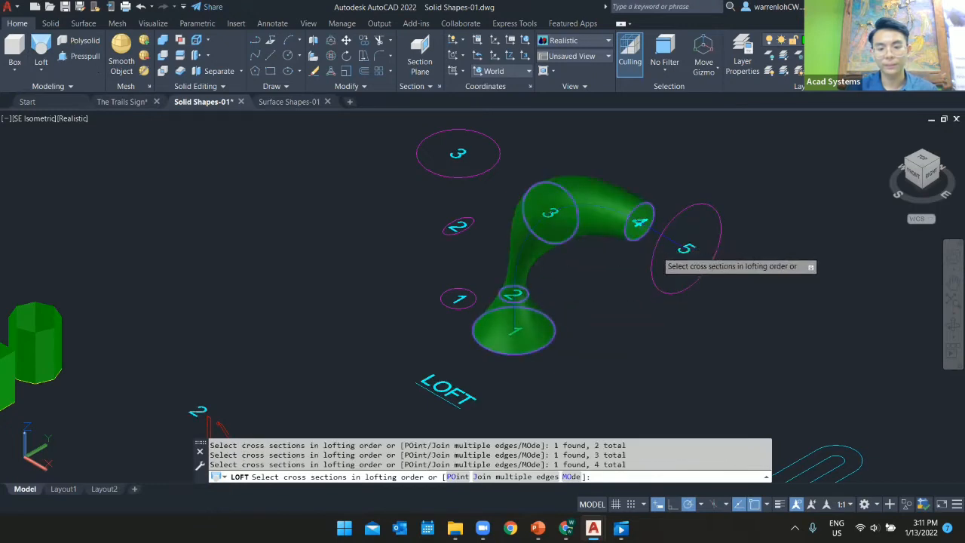
key(Return)
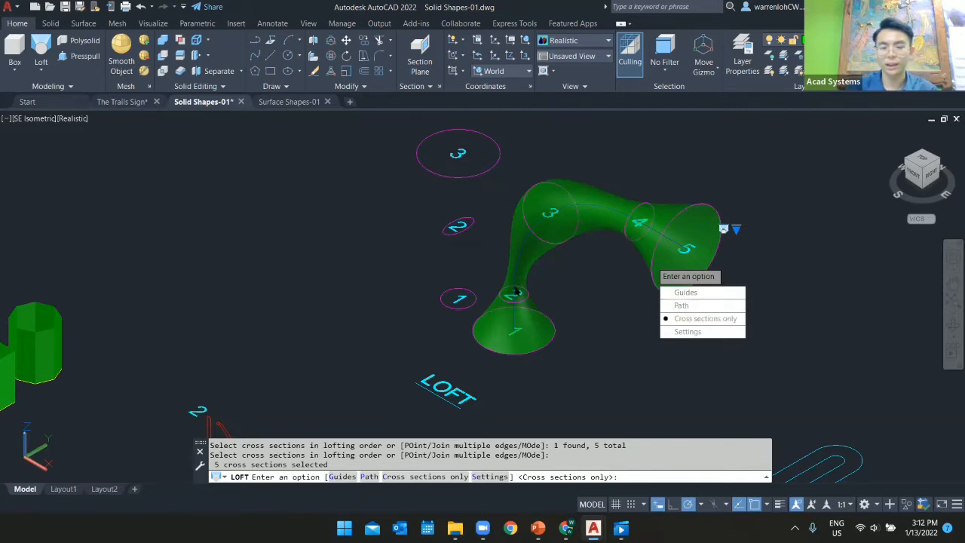
click(682, 304)
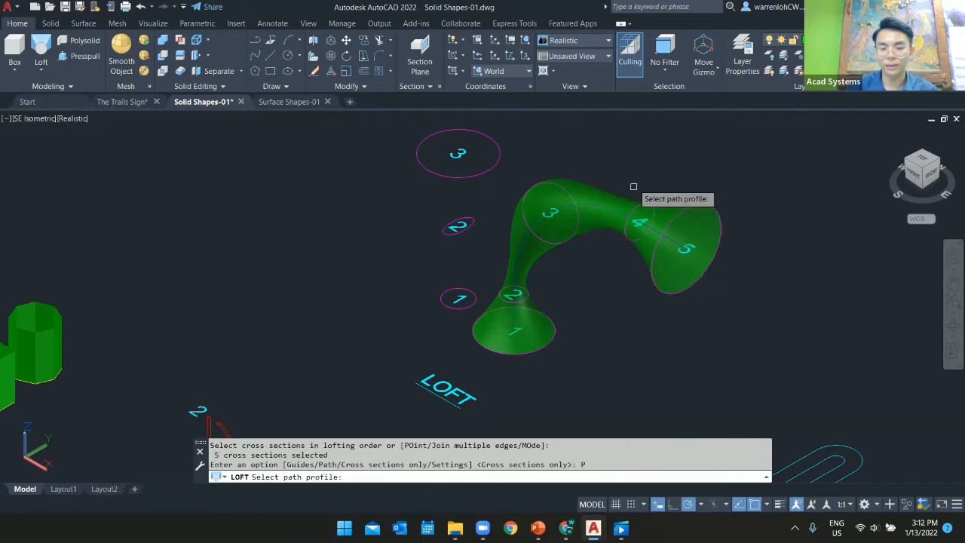
click(661, 233)
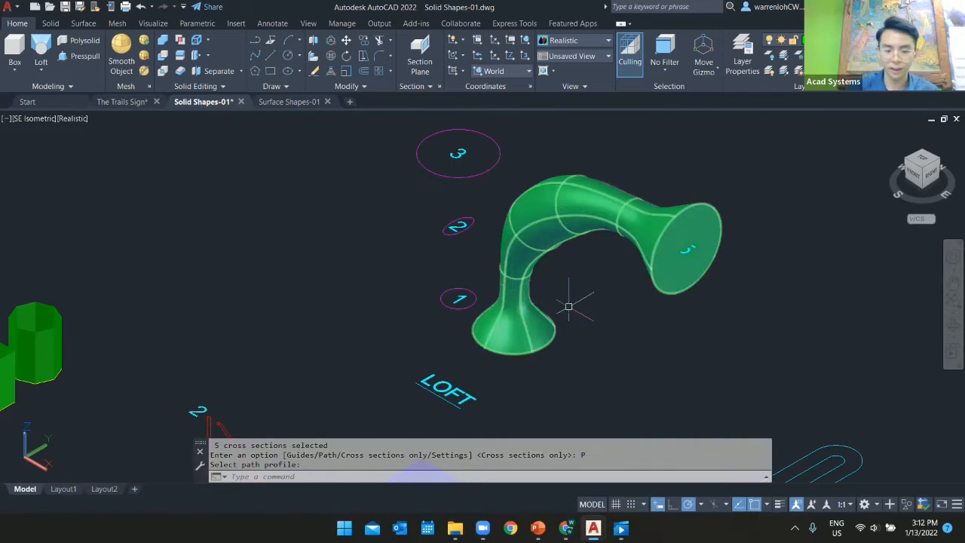
Loft a solid through circles 1, 2 and 3 of the vertical set using cross sections only.
click(40, 52)
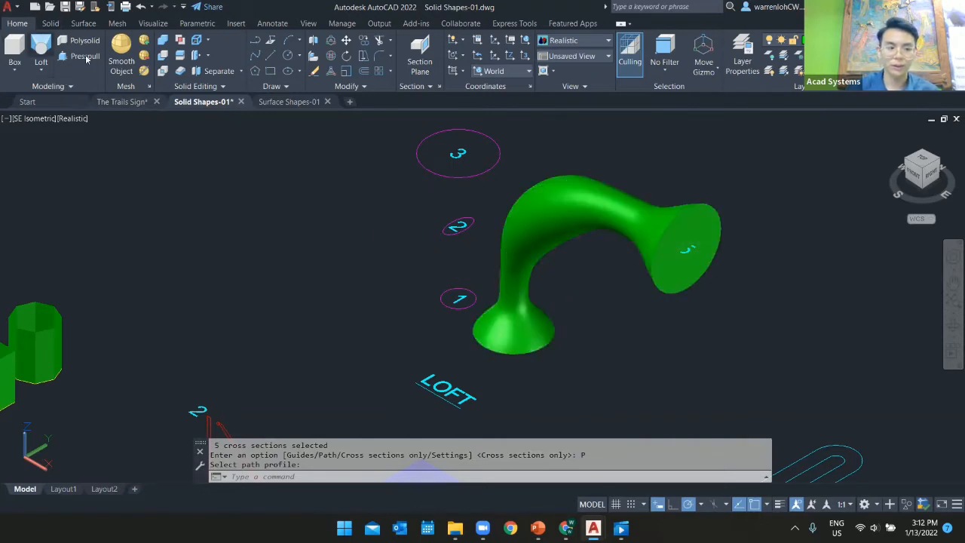
click(475, 300)
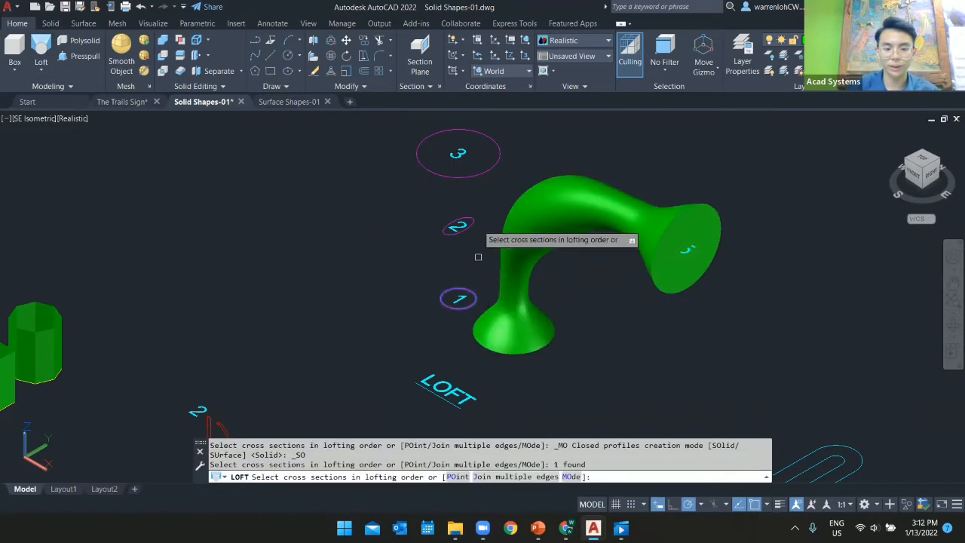
click(477, 224)
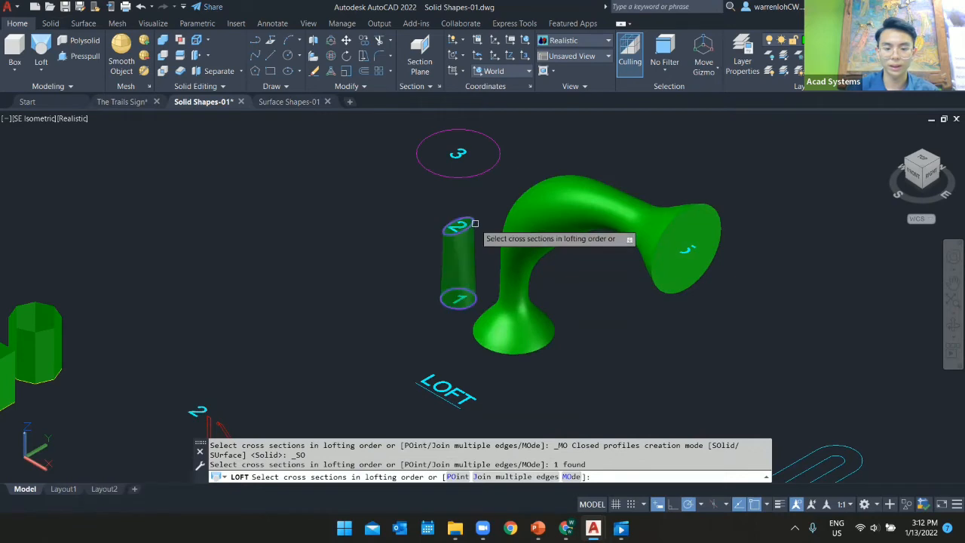
click(484, 171)
key(Return)
key(Return)
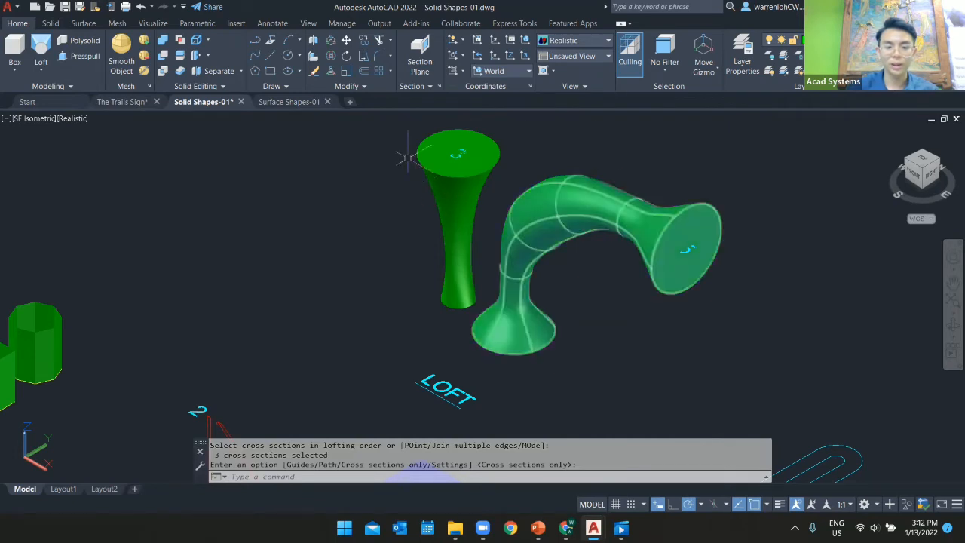
Switch to The Trails Sign drawing and loft the lower and upper blue rectangles into the sign body, using cross sections only.
click(123, 101)
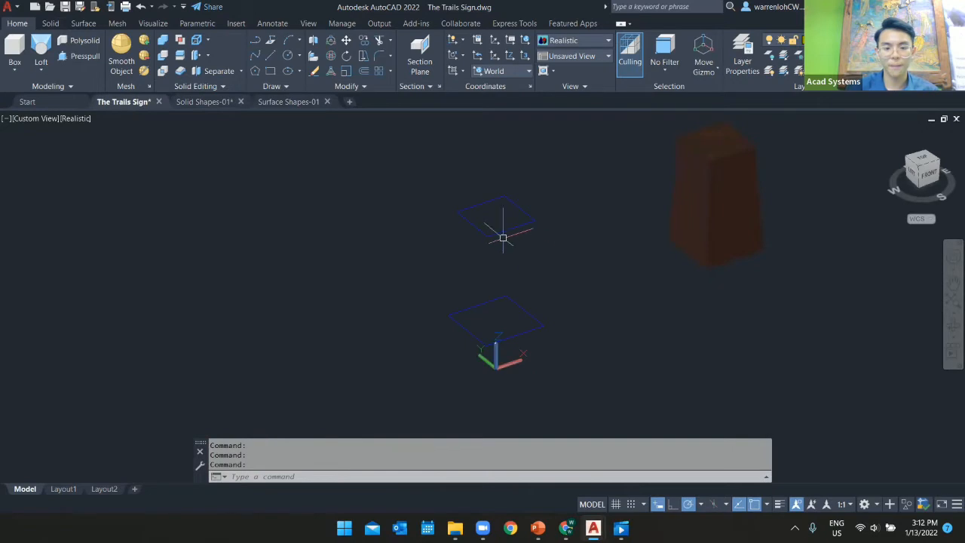
middle_drag(588, 272, 536, 294)
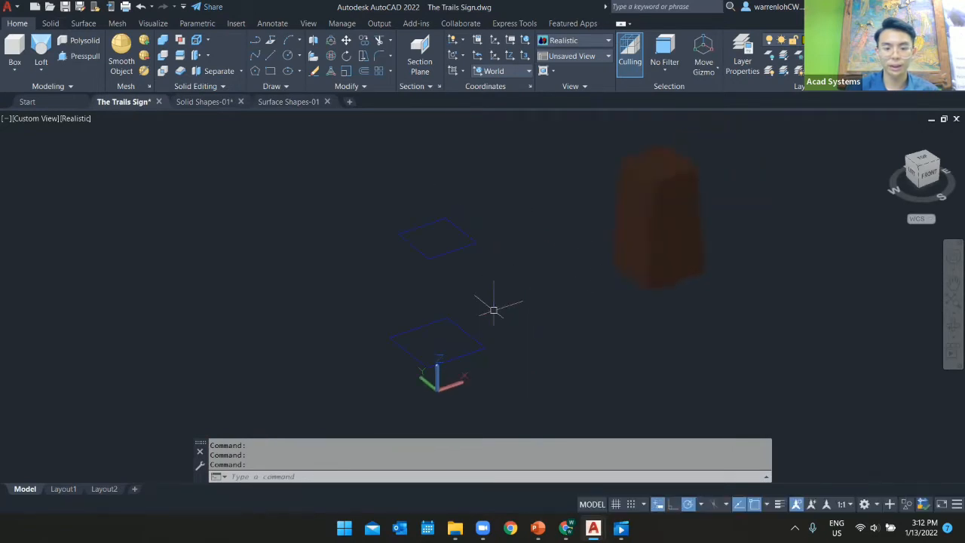
scroll(467, 339, up, 2)
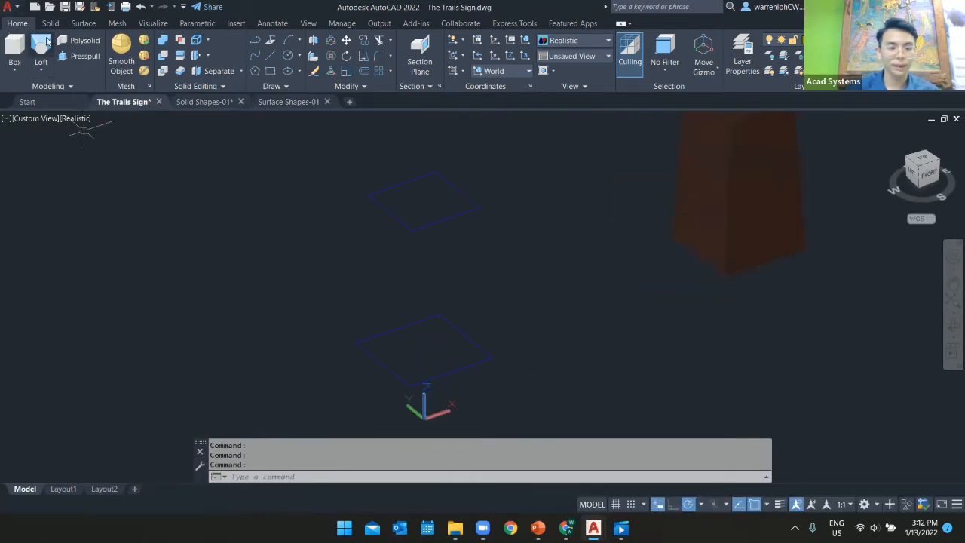
click(47, 40)
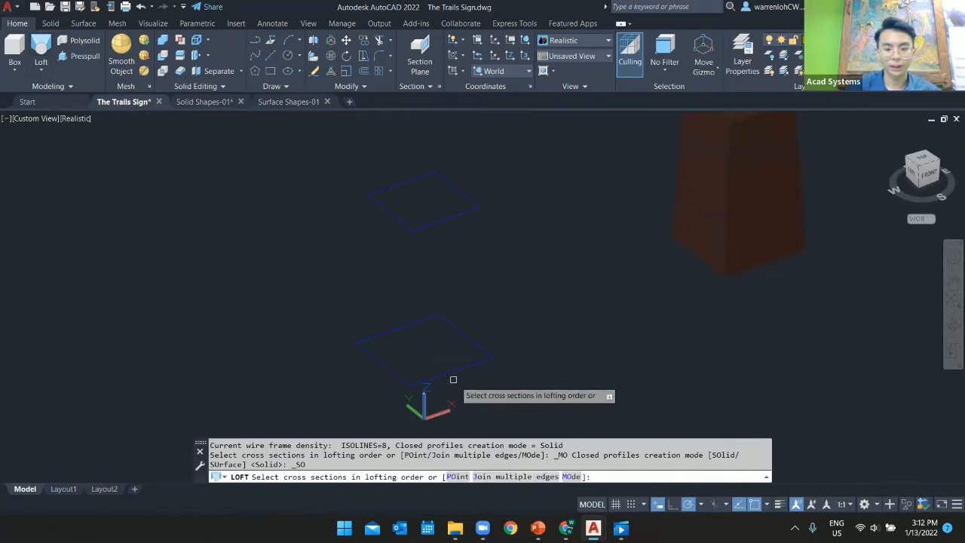
click(454, 374)
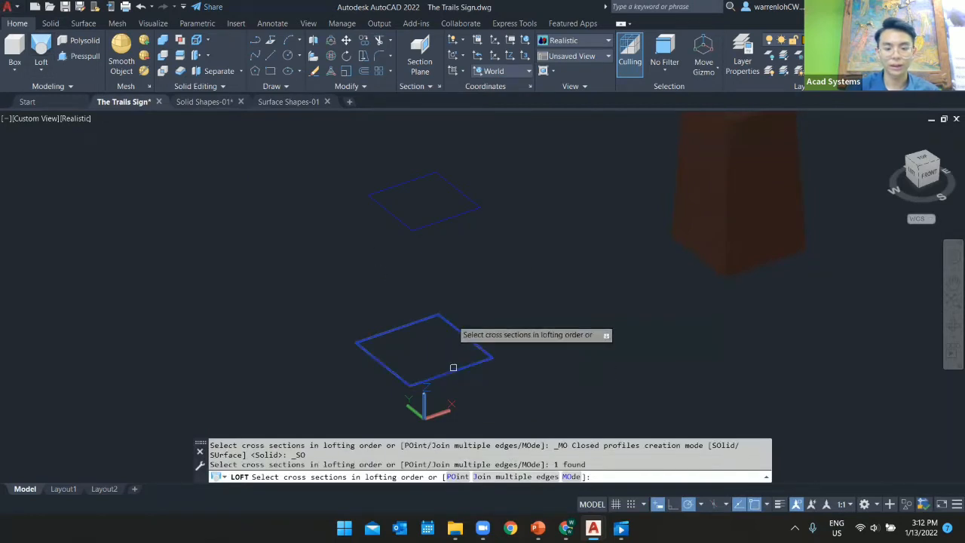
click(450, 225)
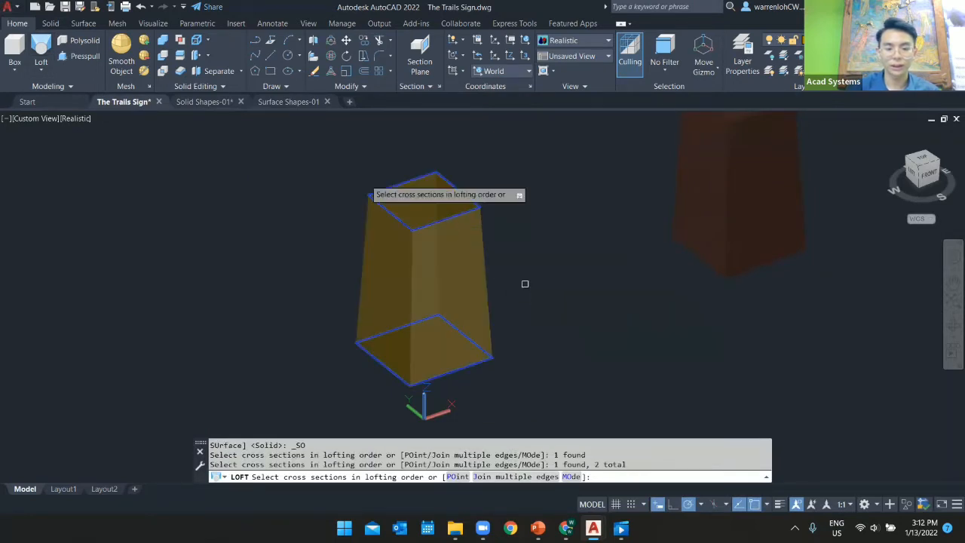
key(Return)
key(Return)
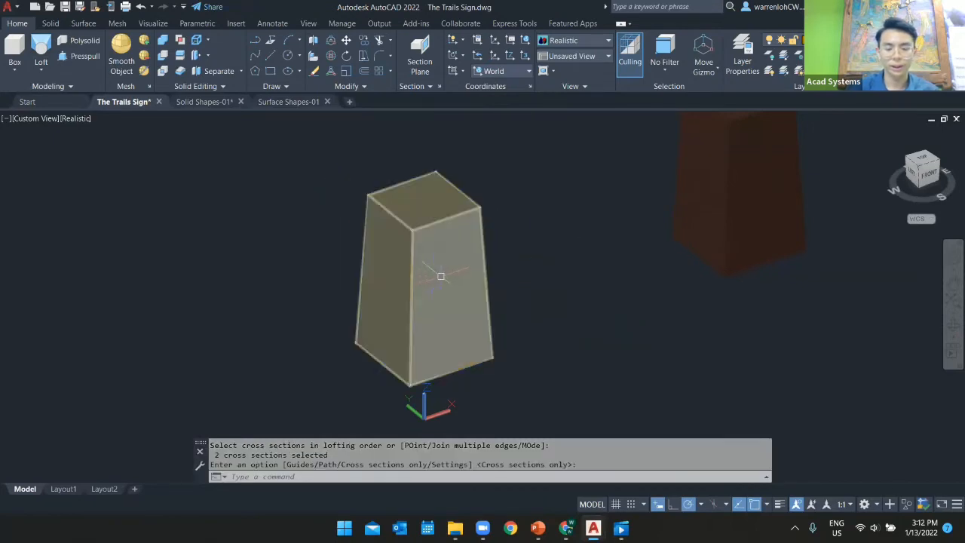
Unisolate the layers to restore the remaining sign parts, guidelines and the reference sign.
scroll(443, 273, down, 2)
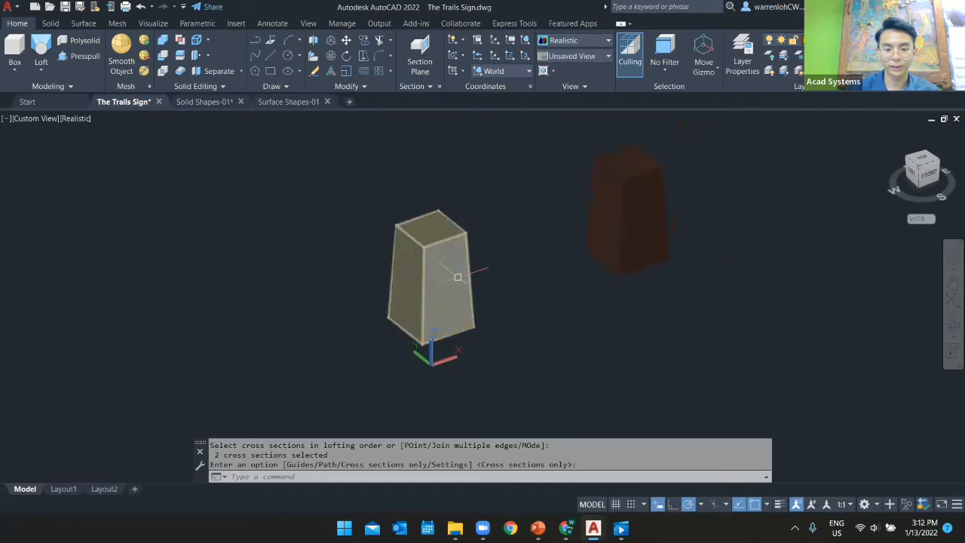
middle_drag(539, 249, 514, 267)
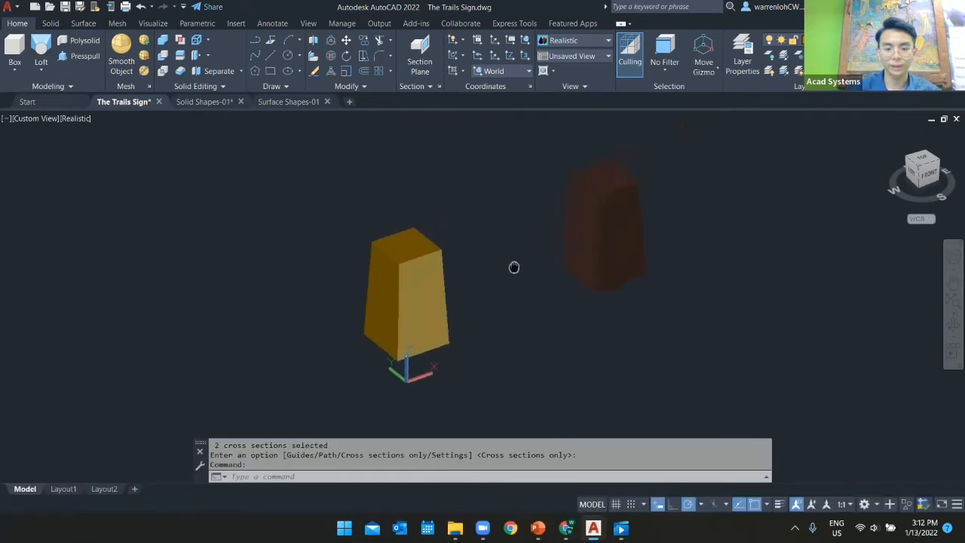
click(581, 217)
click(786, 71)
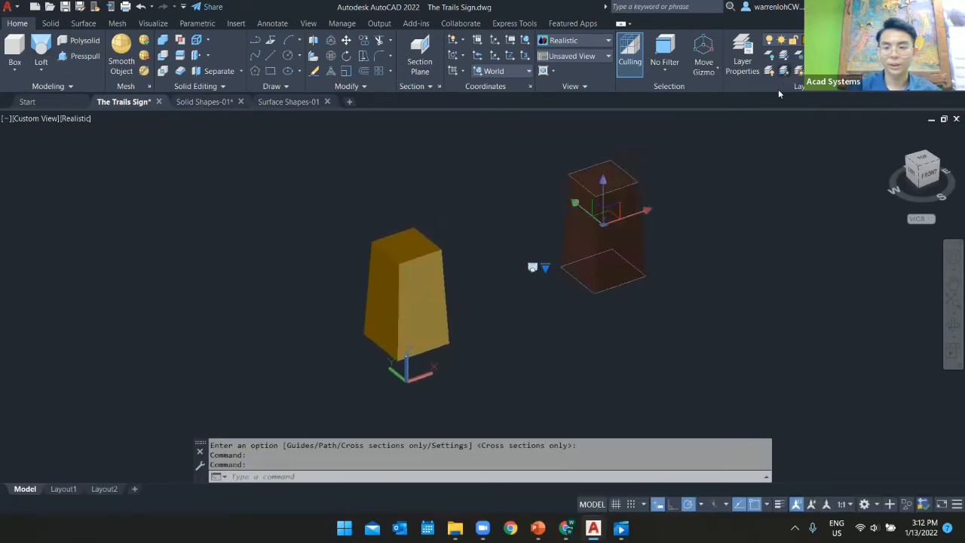
Isolate the layers of the reference sign's roof and the yellow roof guideline on top of the modelled sign.
scroll(391, 337, up, 2)
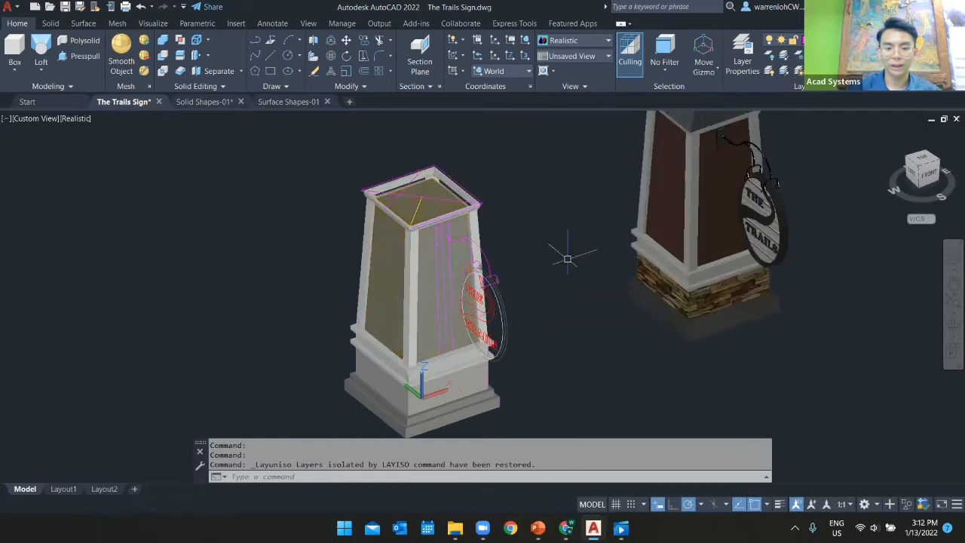
middle_drag(566, 254, 526, 275)
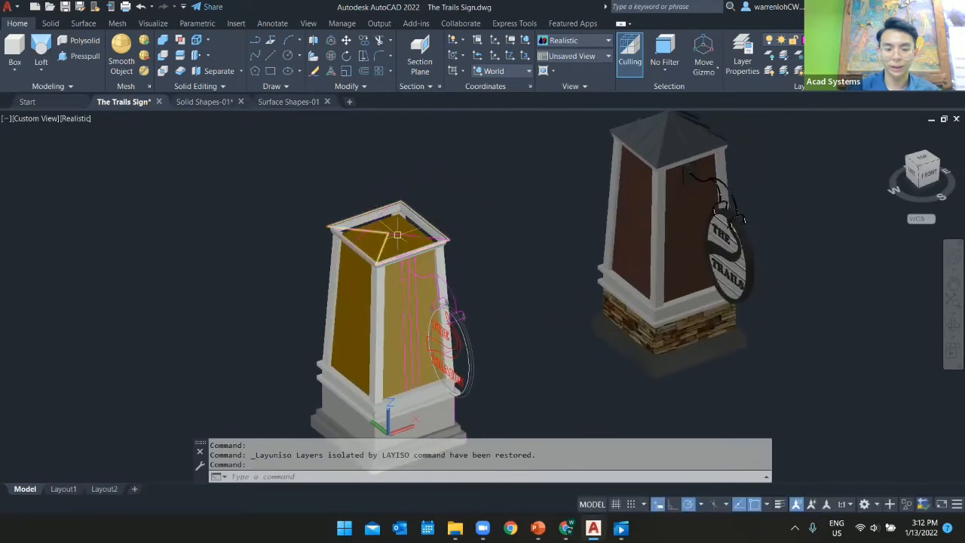
scroll(508, 227, up, 3)
scroll(508, 227, down, 4)
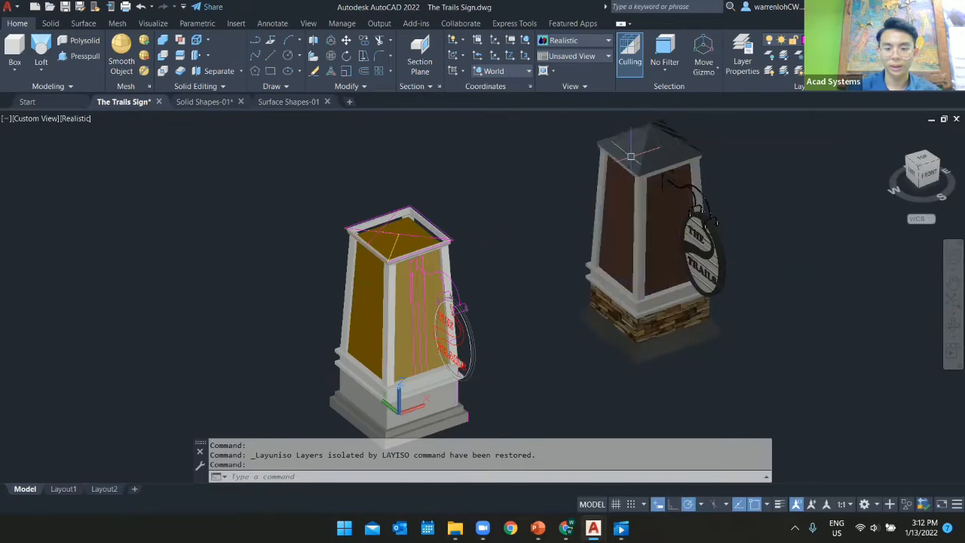
click(653, 149)
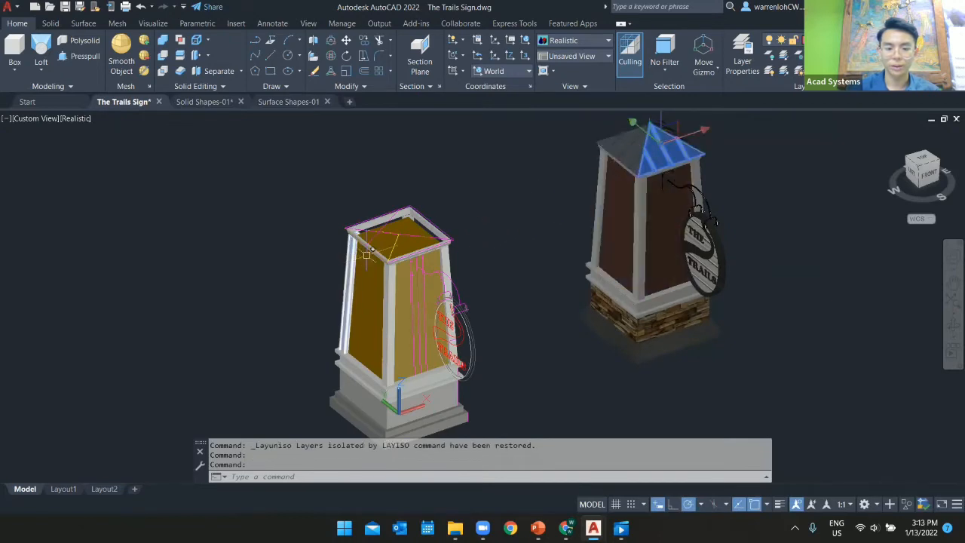
click(404, 235)
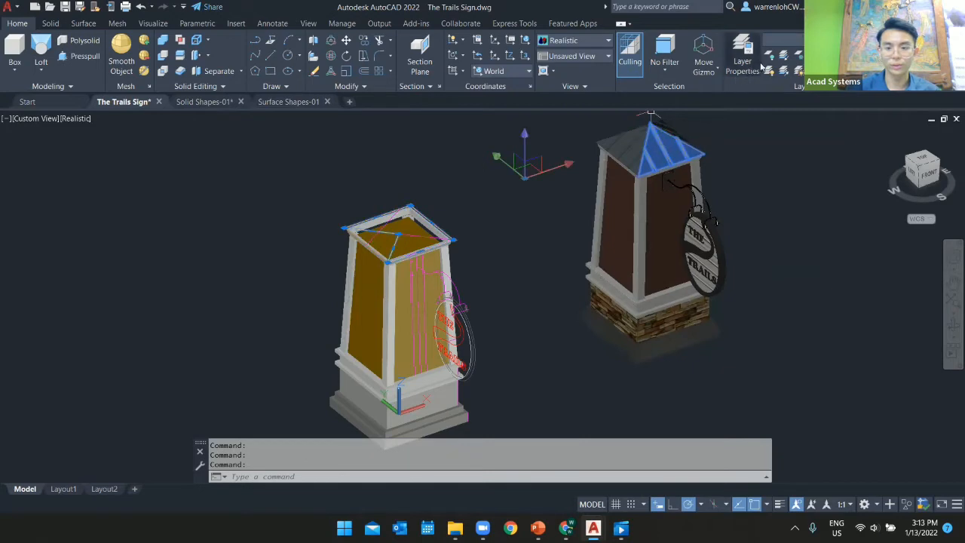
click(780, 64)
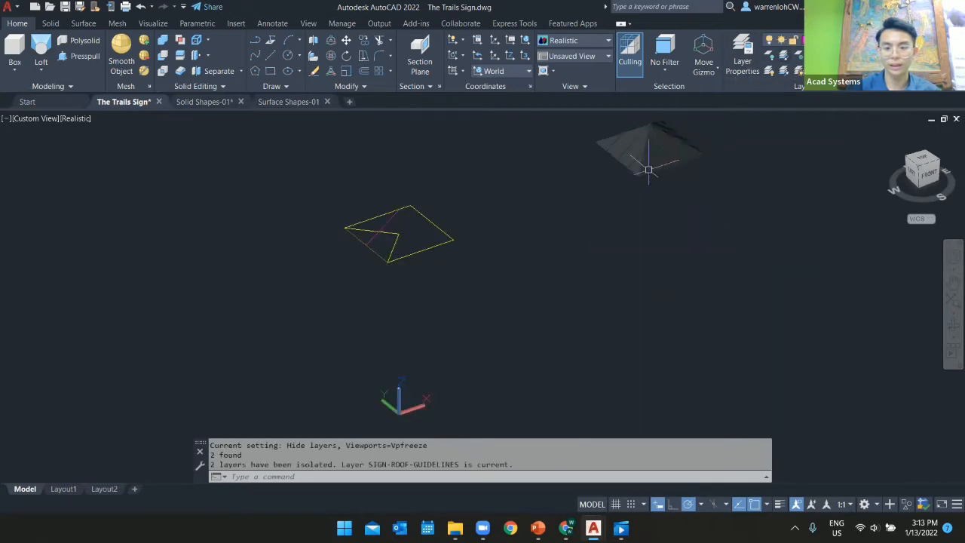
scroll(649, 169, up, 2)
middle_drag(587, 179, 502, 300)
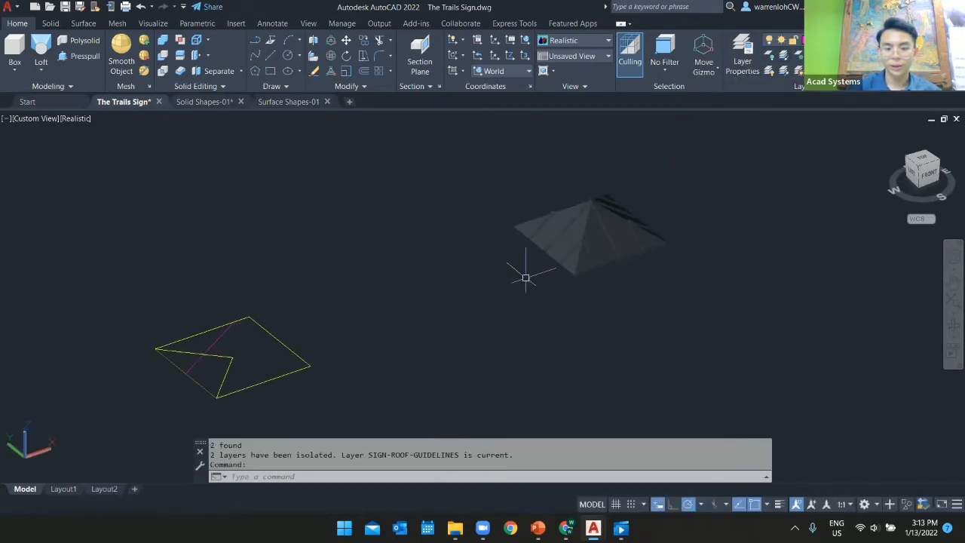
scroll(558, 256, up, 2)
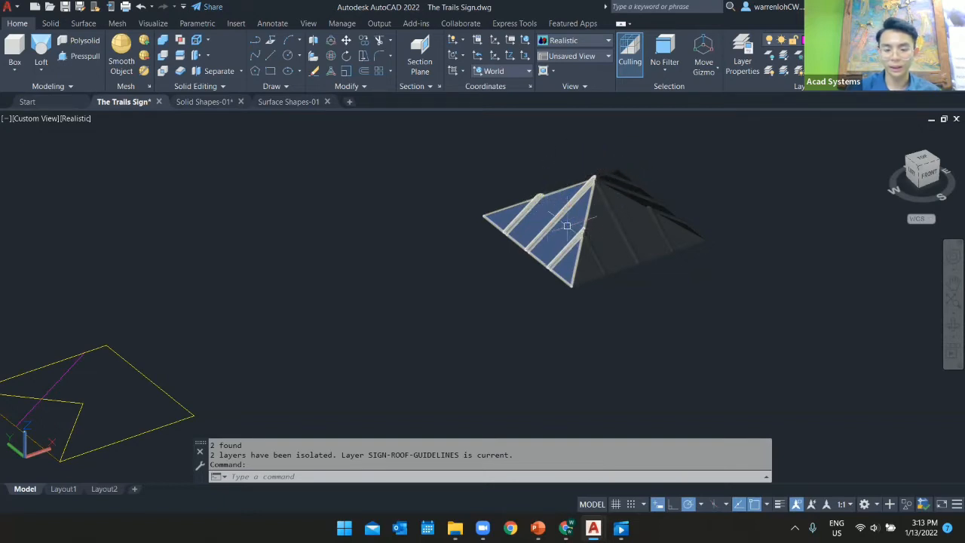
scroll(569, 225, down, 2)
shift+middle_drag(400, 317, 339, 309)
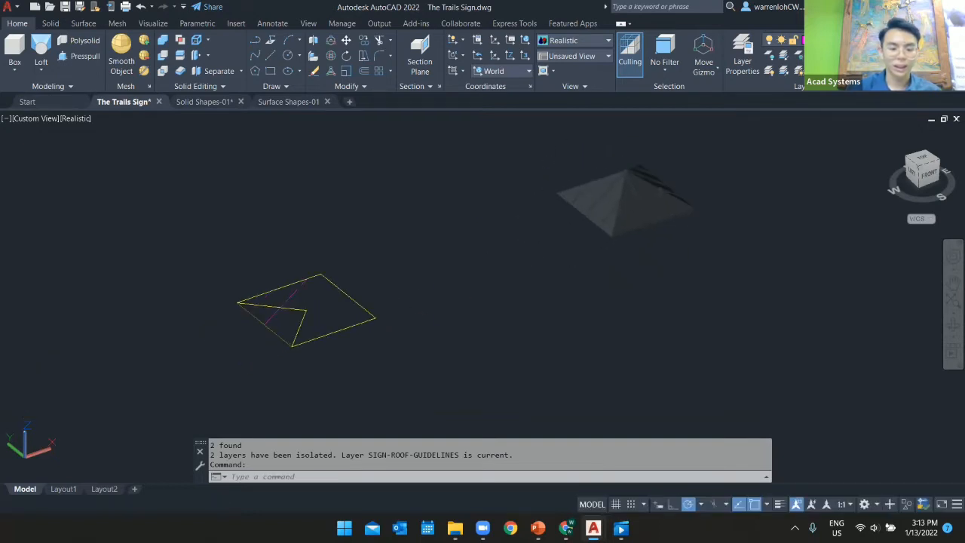
scroll(330, 301, up, 4)
scroll(485, 309, down, 3)
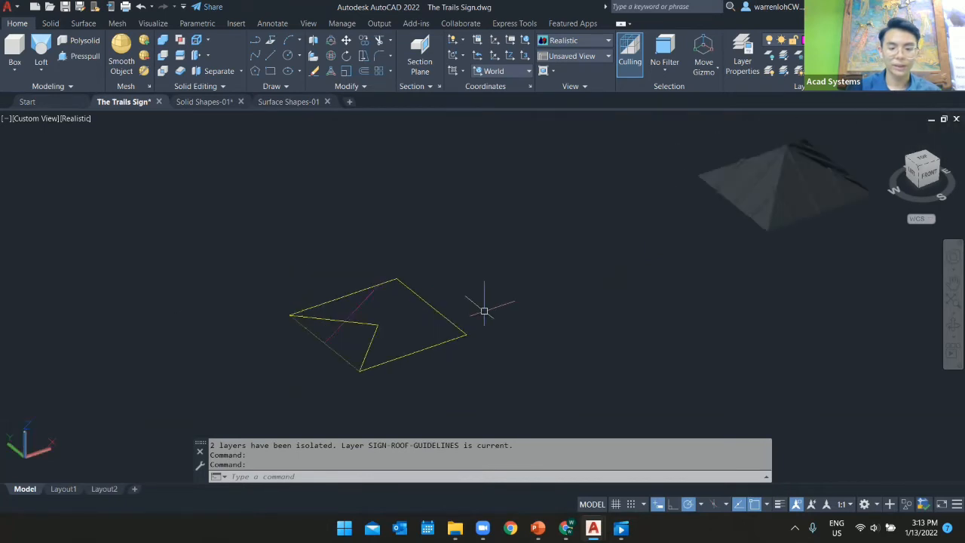
middle_drag(536, 271, 478, 286)
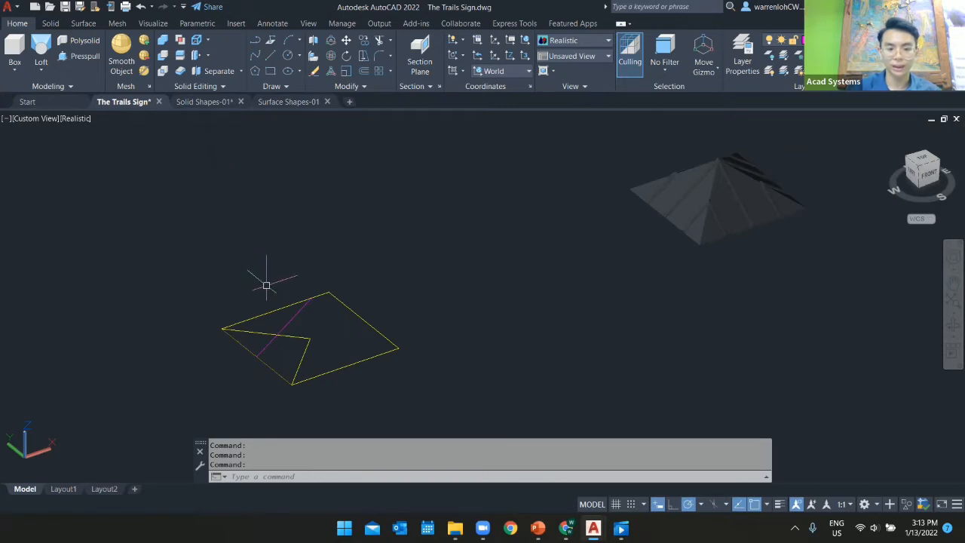
Switch to the Solid Shapes-01 drawing and combine the two overlapping red spheres into one solid with Union.
click(190, 103)
scroll(392, 266, down, 3)
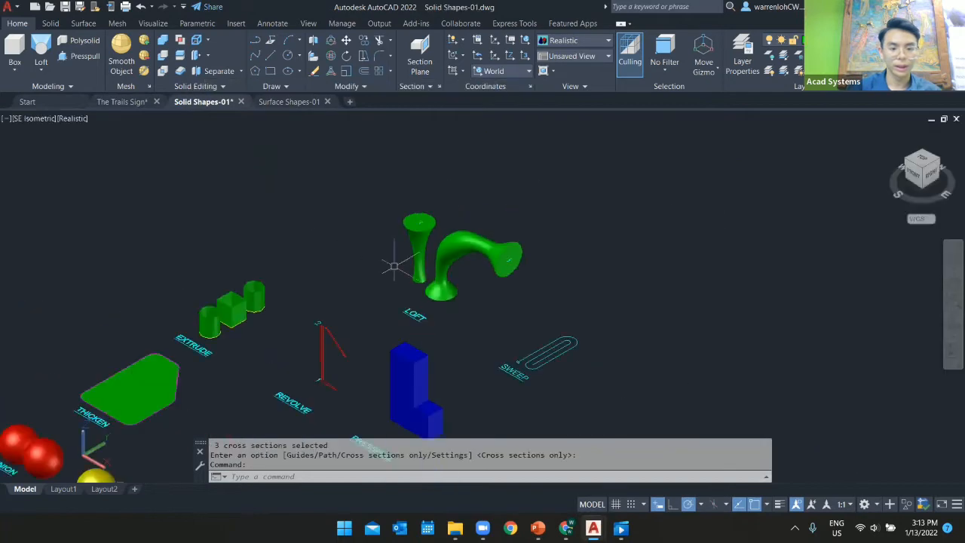
middle_drag(292, 324, 379, 206)
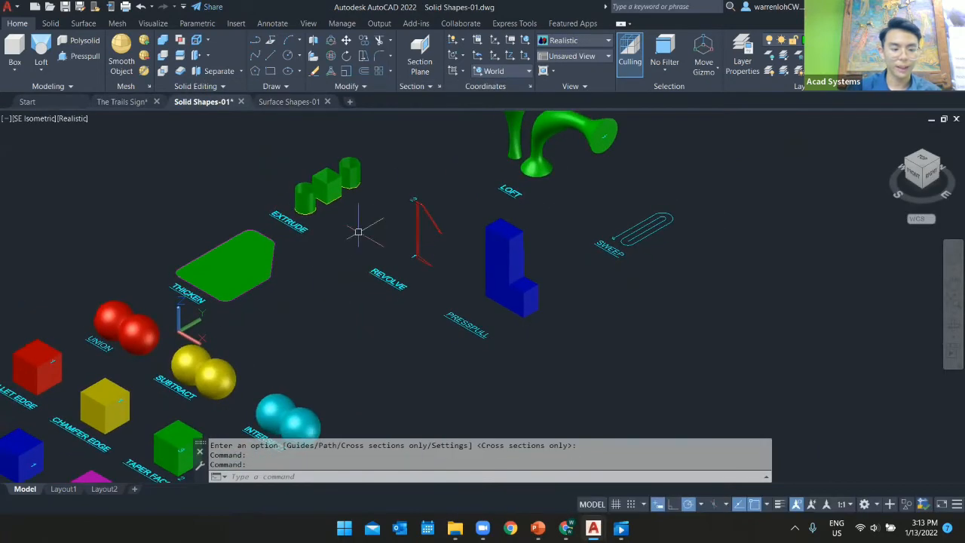
middle_drag(190, 348, 334, 276)
scroll(326, 300, up, 4)
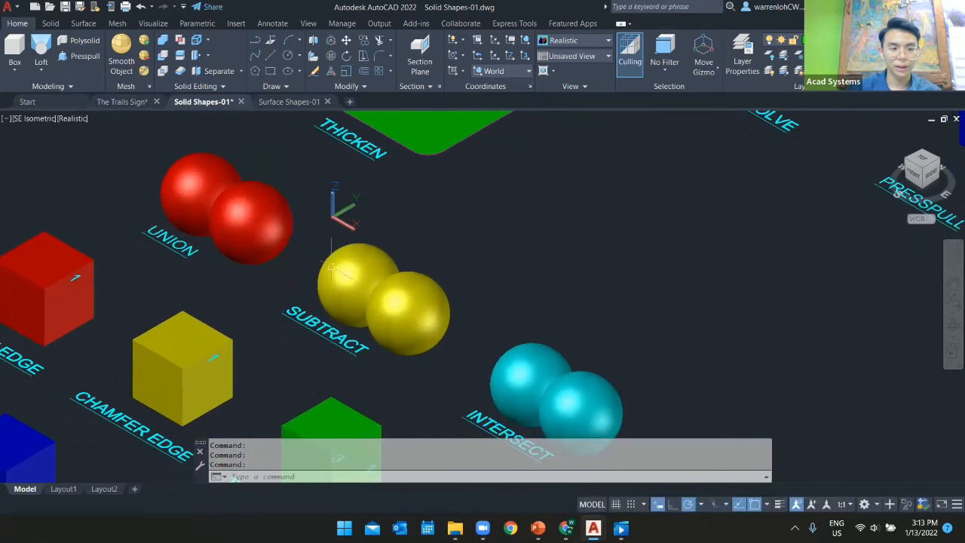
click(50, 24)
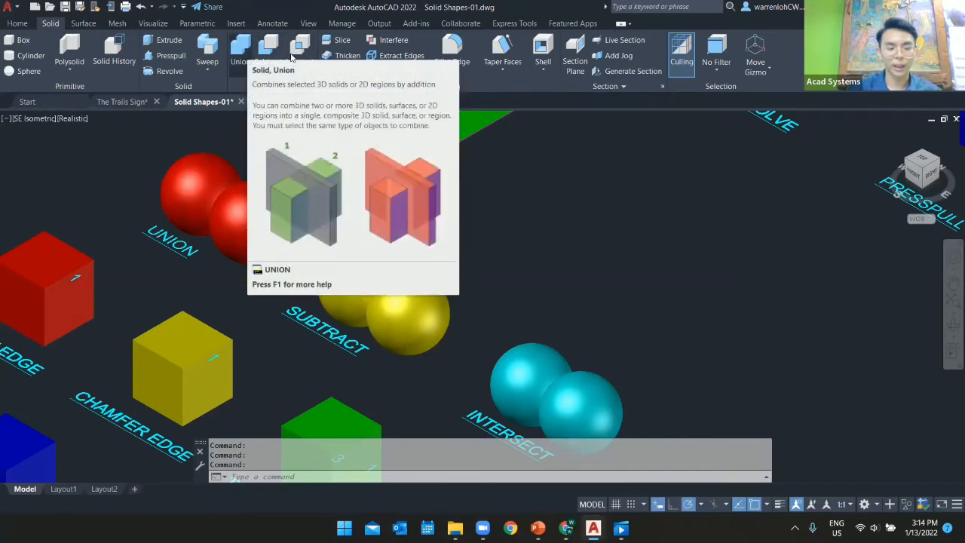
click(241, 51)
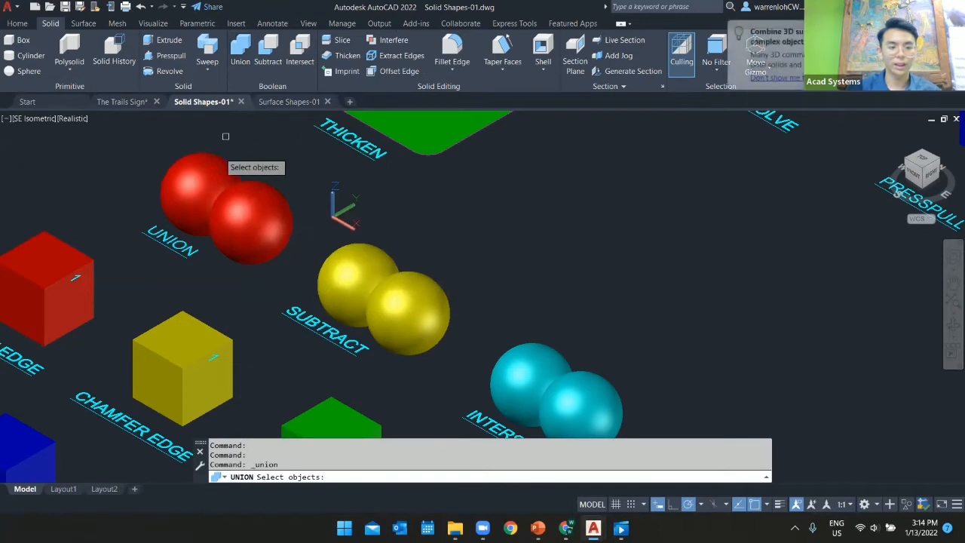
click(210, 160)
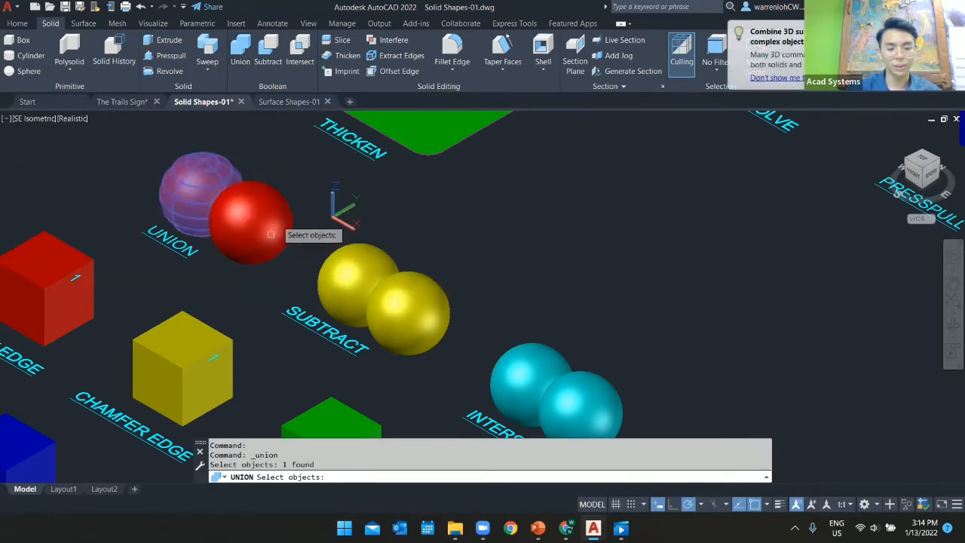
click(268, 210)
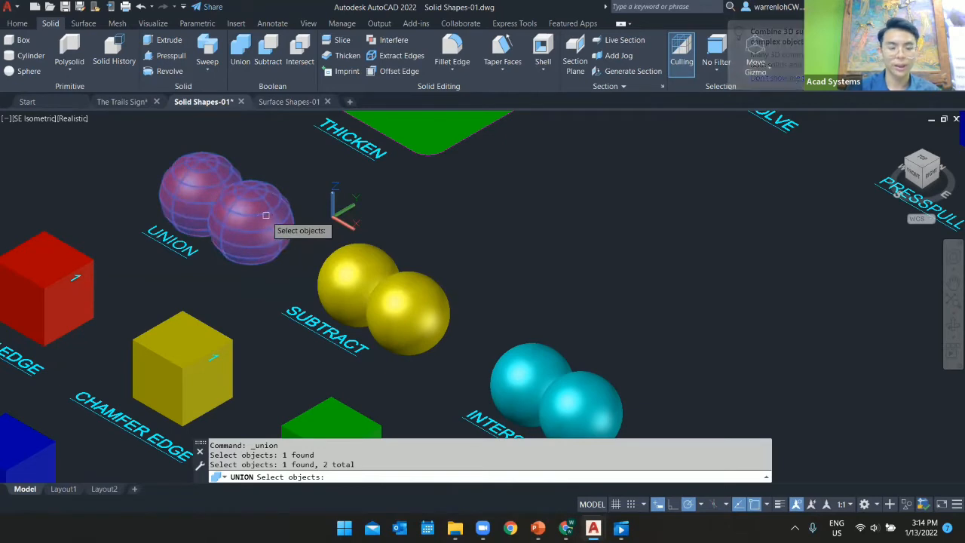
key(Return)
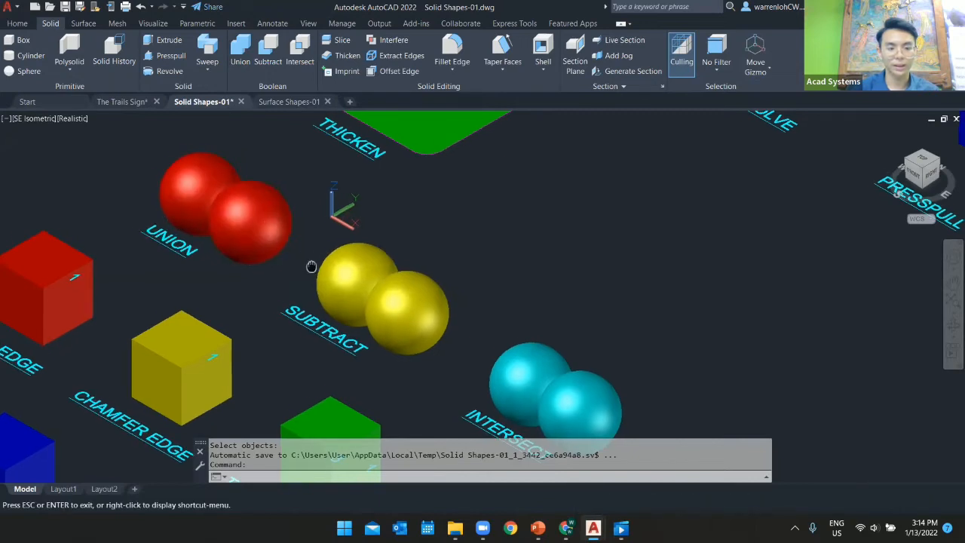
Subtract the front yellow sphere from the rear yellow sphere in the SUBTRACT example.
middle_drag(312, 267, 241, 241)
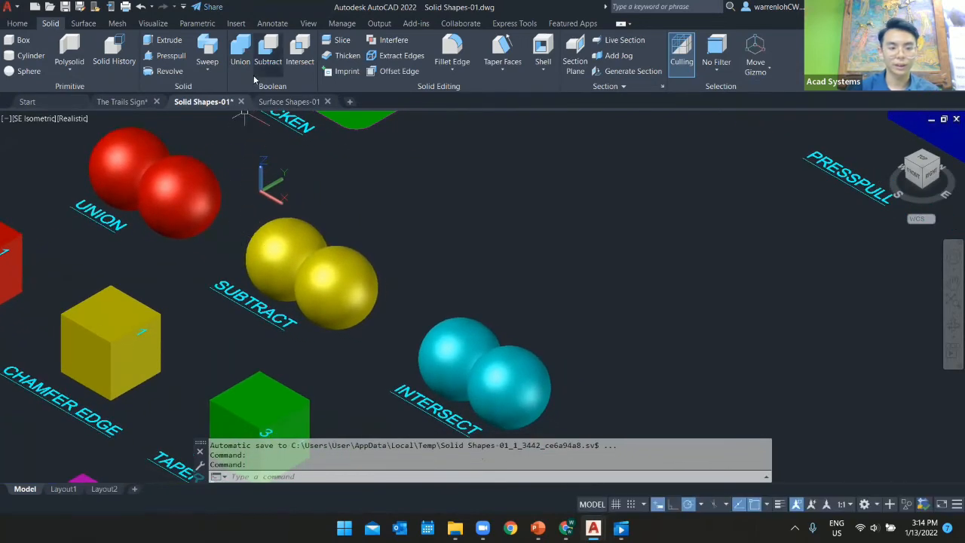
click(270, 62)
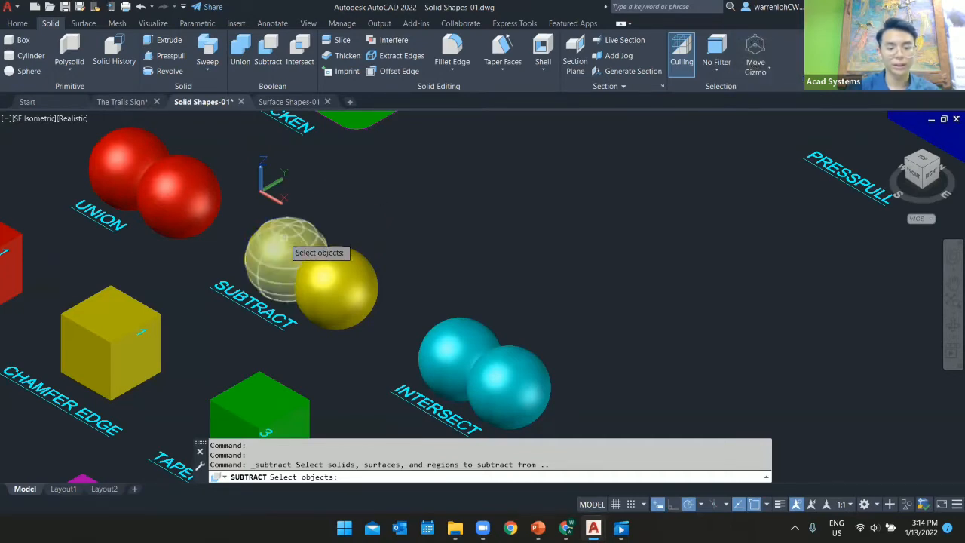
click(284, 238)
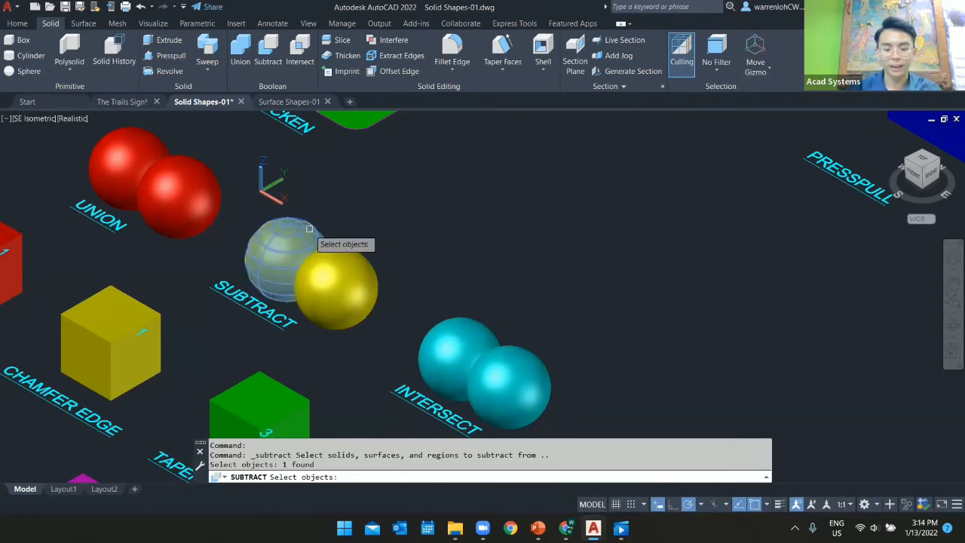
key(Return)
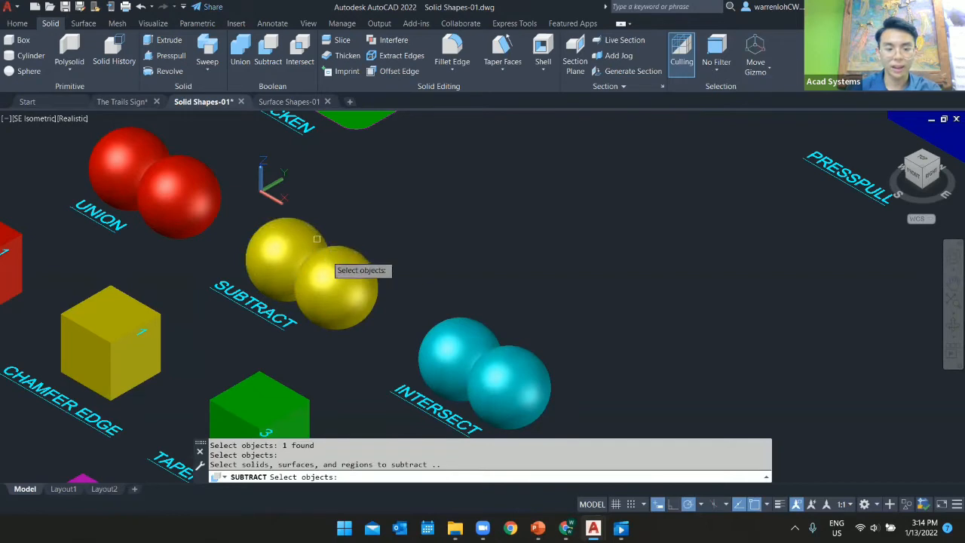
click(332, 265)
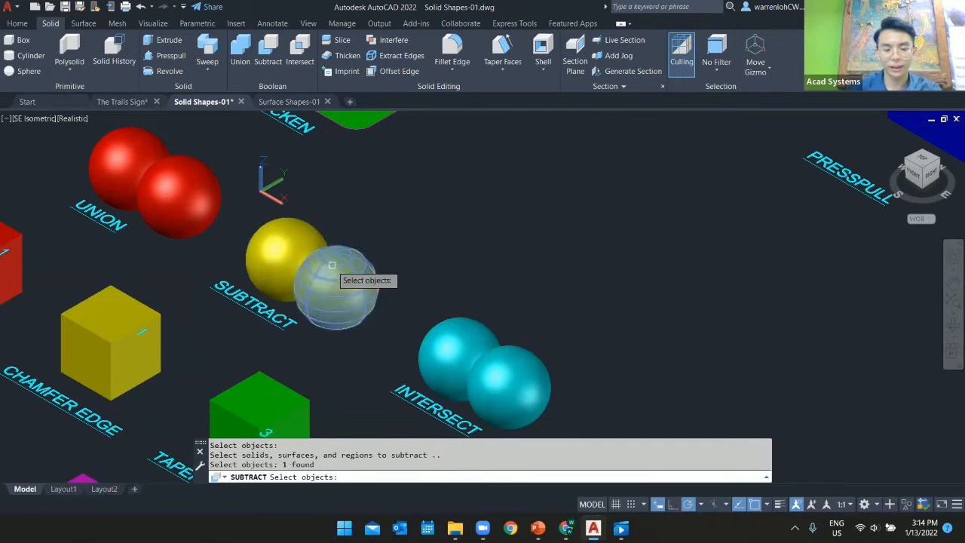
key(Return)
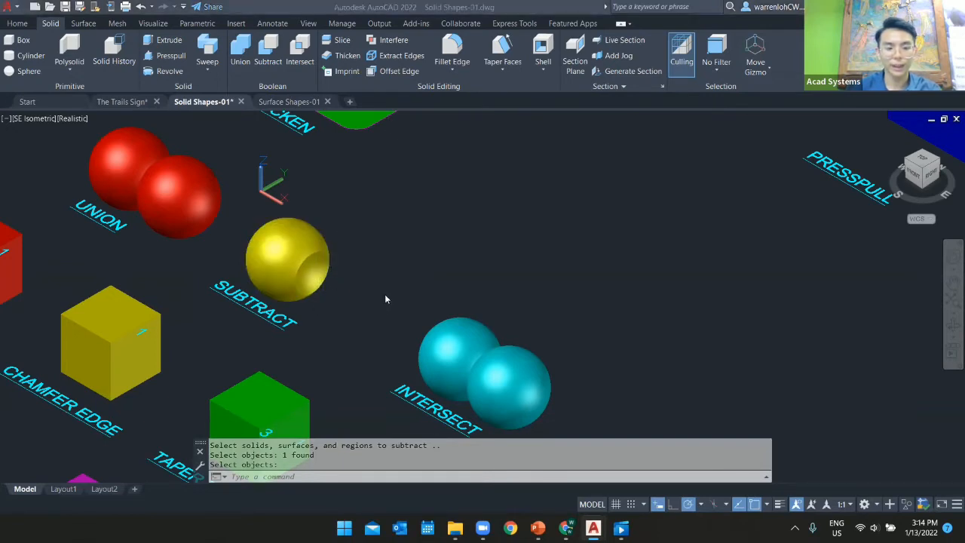
key(Return)
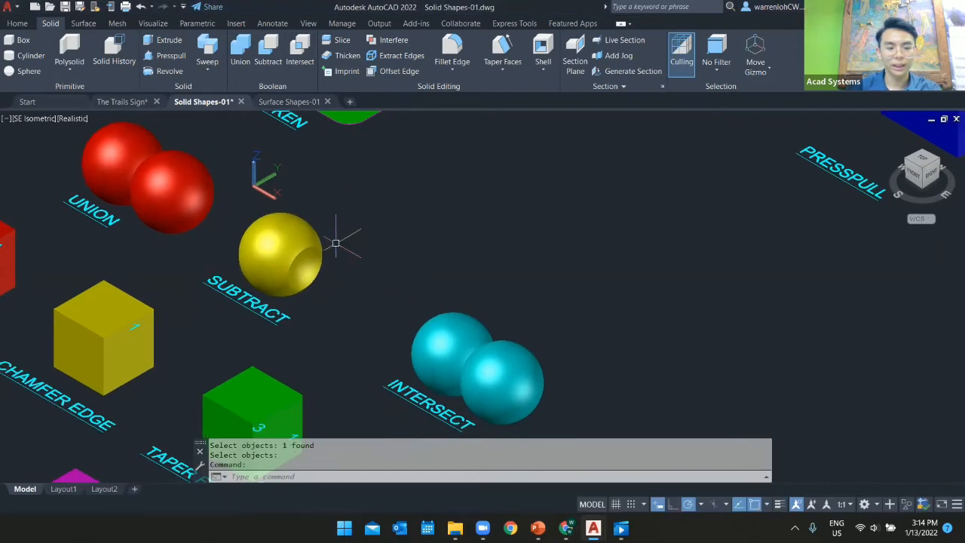
Intersect the two cyan spheres in the INTERSECT example so only their shared volume is kept.
click(298, 63)
click(441, 361)
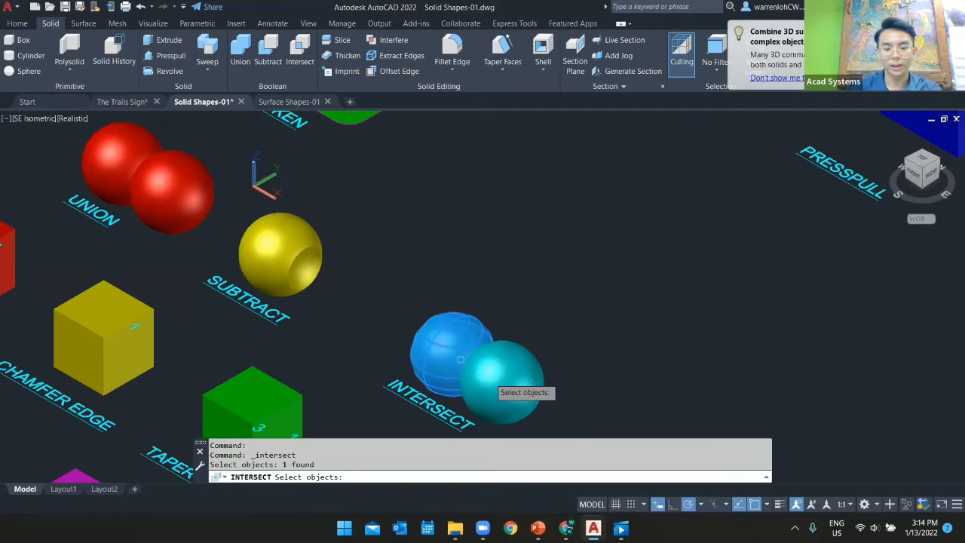
click(494, 373)
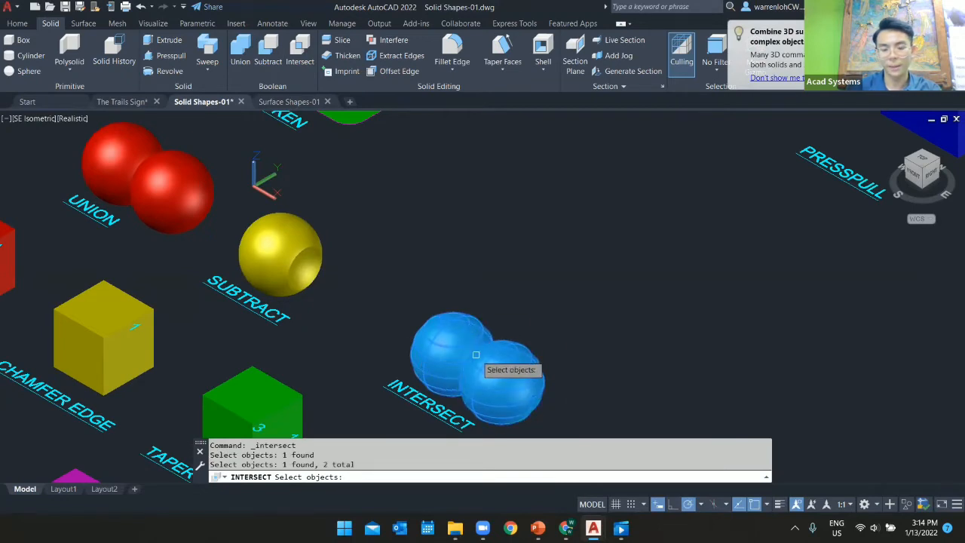
key(Return)
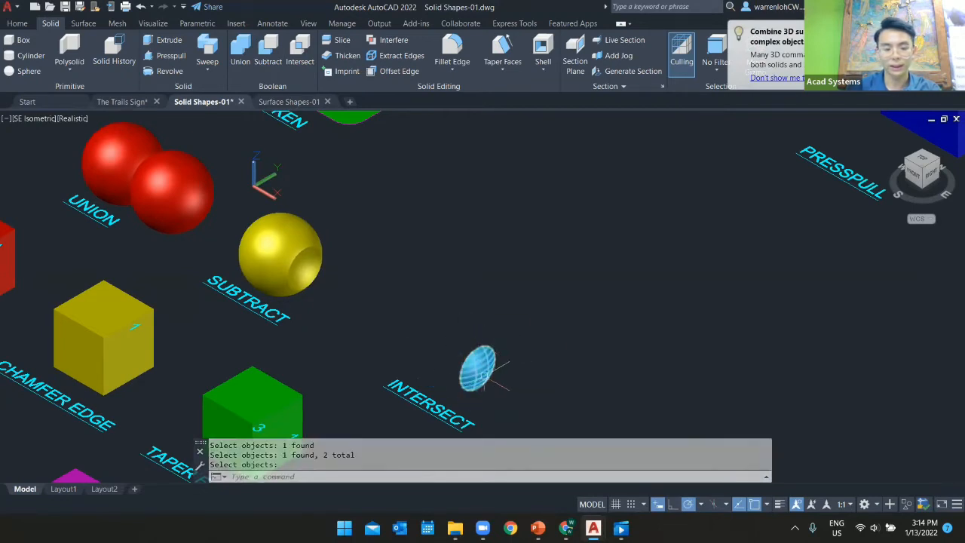
middle_drag(483, 375, 497, 347)
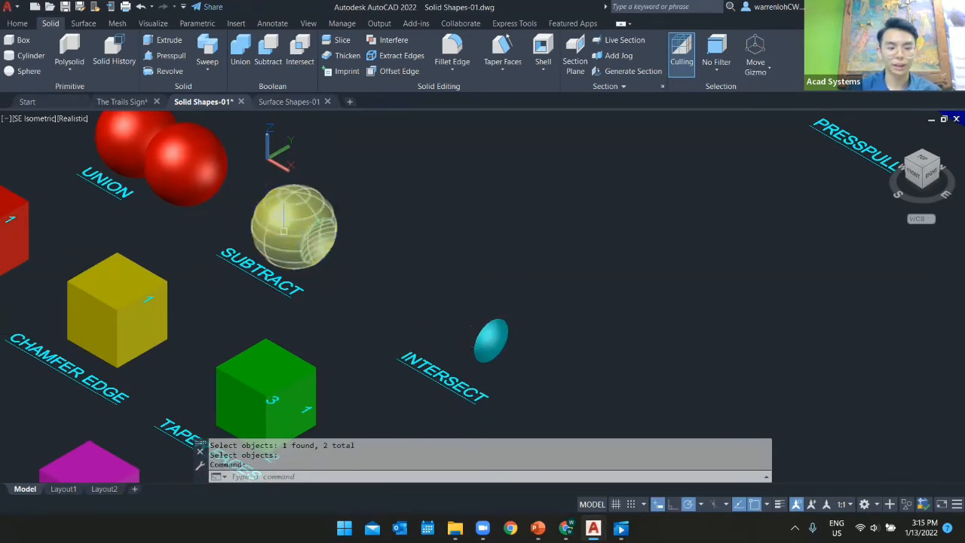
Return to The Trails Sign drawing, start Extrude and make SIGN-ROOF the current layer.
click(122, 102)
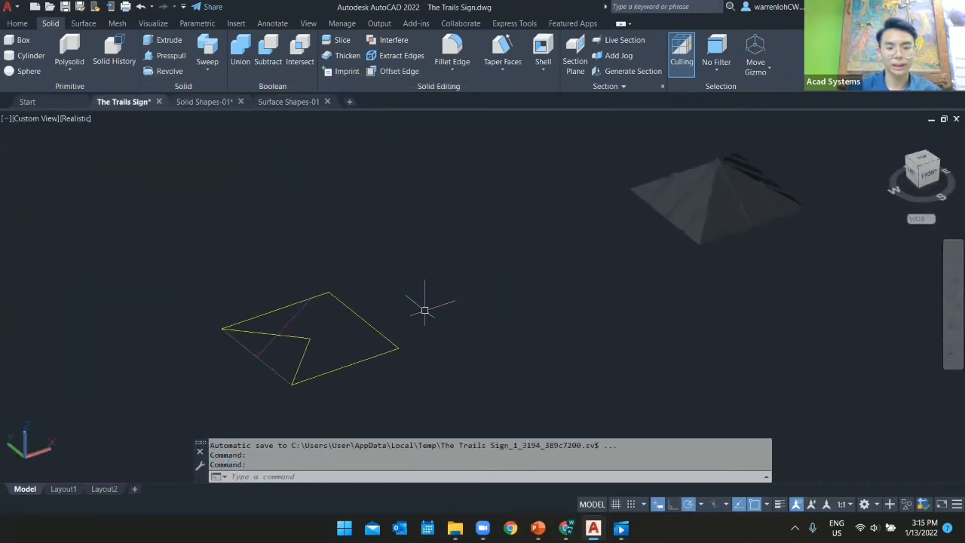
scroll(291, 366, up, 2)
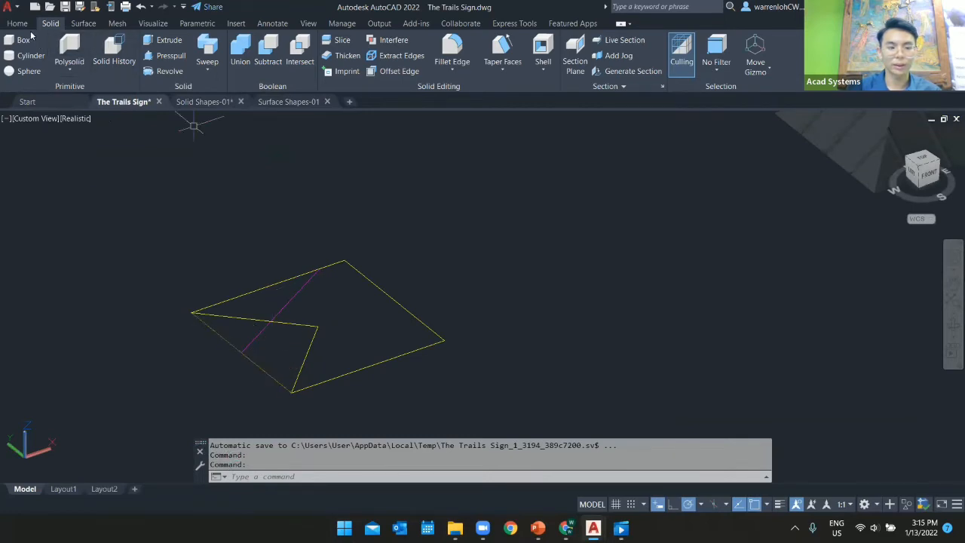
click(17, 24)
click(41, 71)
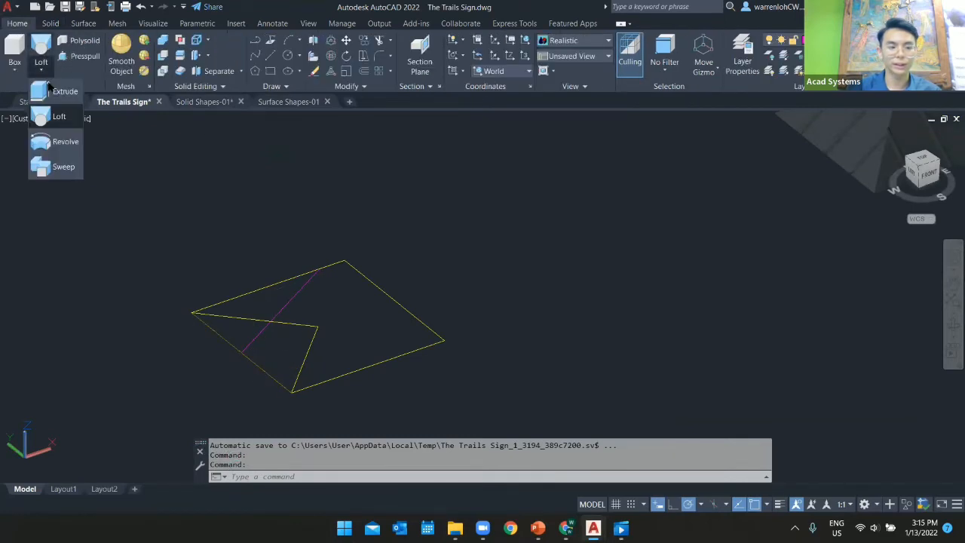
click(49, 115)
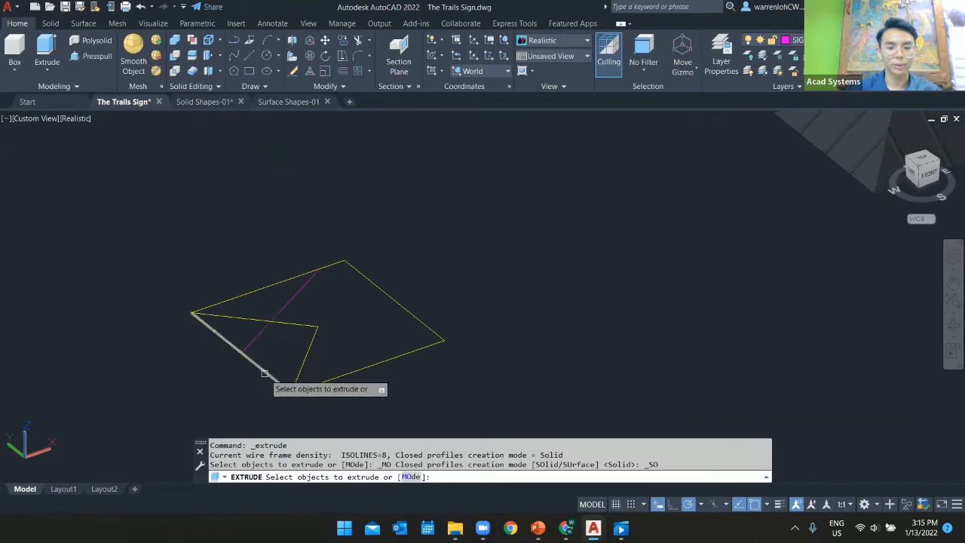
click(784, 40)
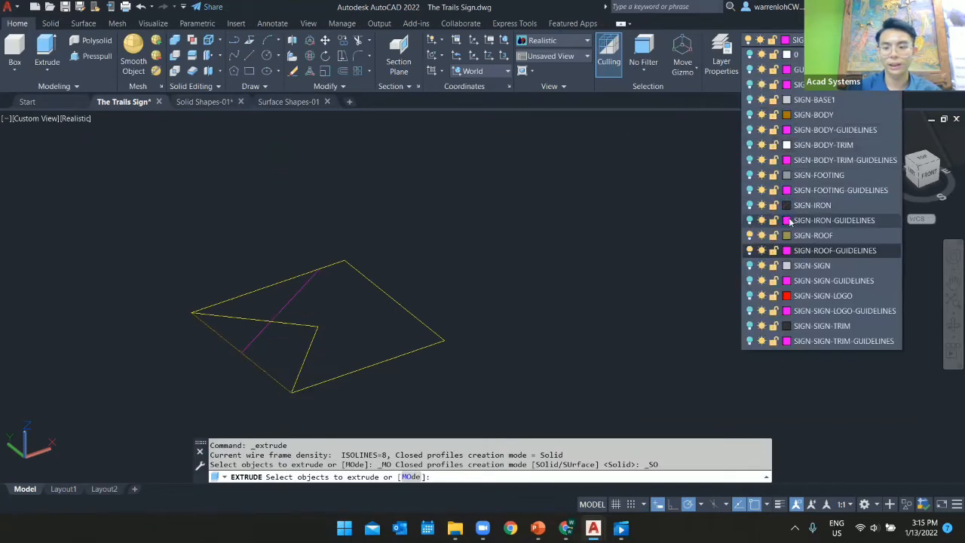
click(811, 235)
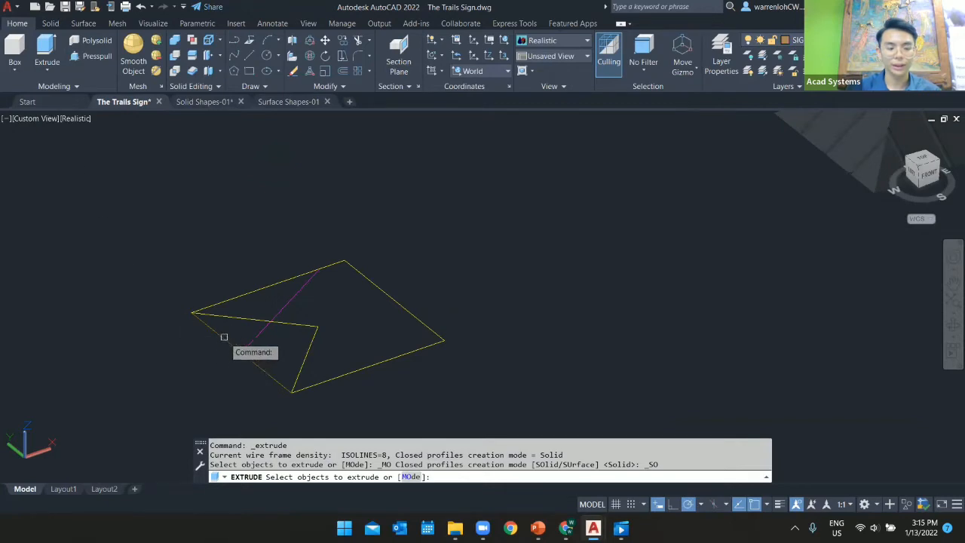
Extrude the ribbed roof edge profile about 27.67 units, up to the far end of the magenta guideline.
click(249, 356)
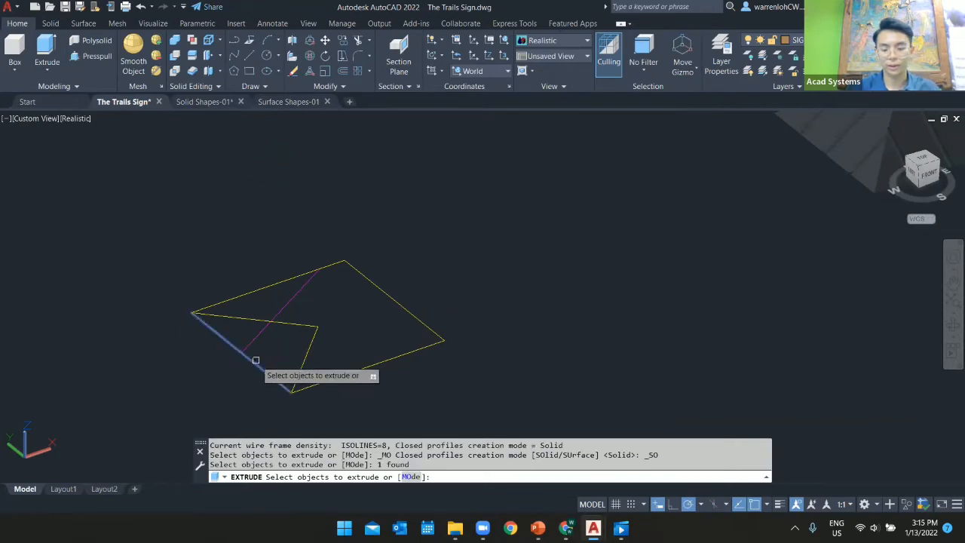
key(Return)
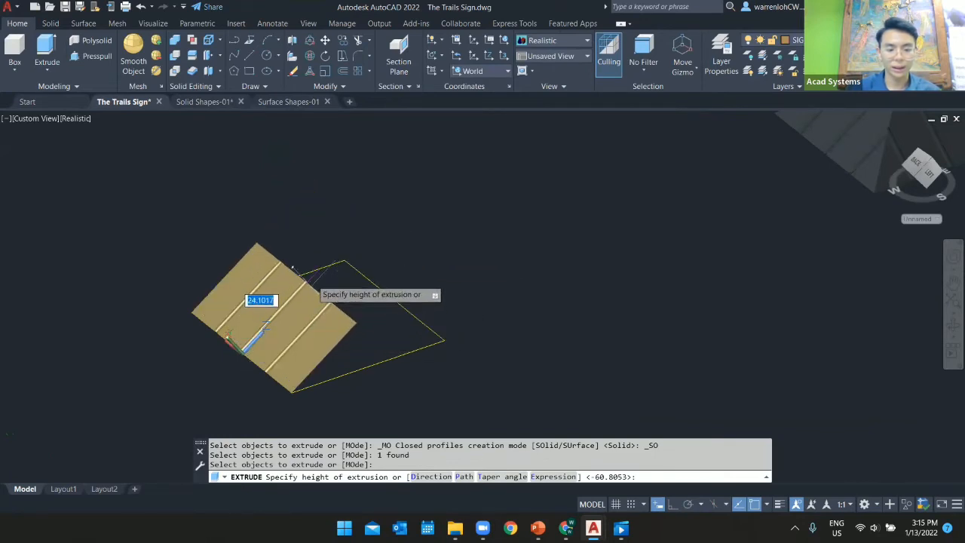
click(320, 269)
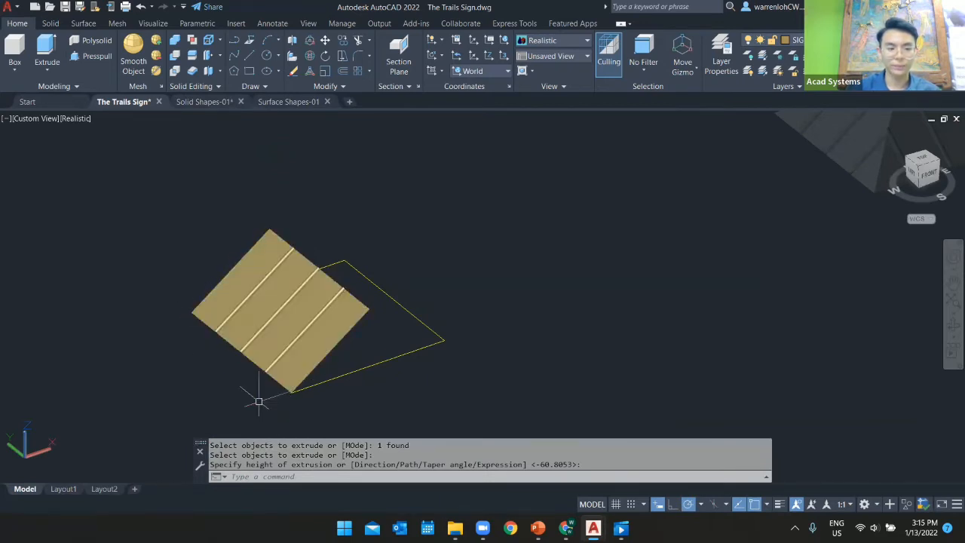
Extrude the closed, notched yellow roof outline upward so the block cuts through the sloped roof slab.
click(53, 51)
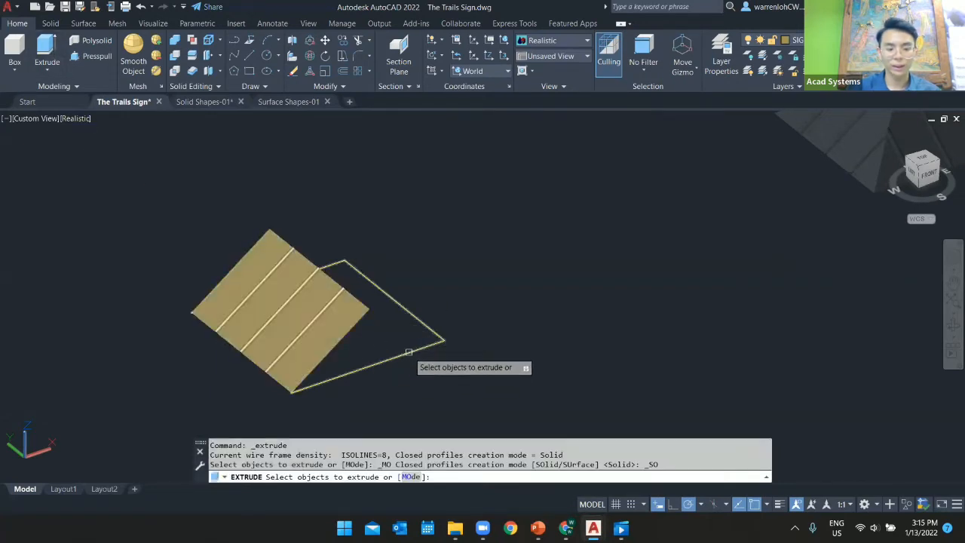
click(407, 352)
key(Return)
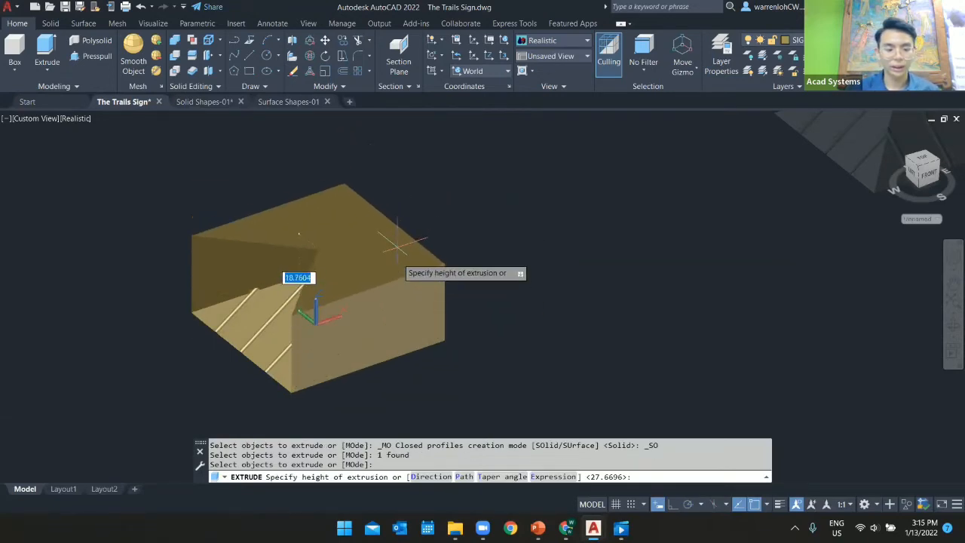
click(391, 255)
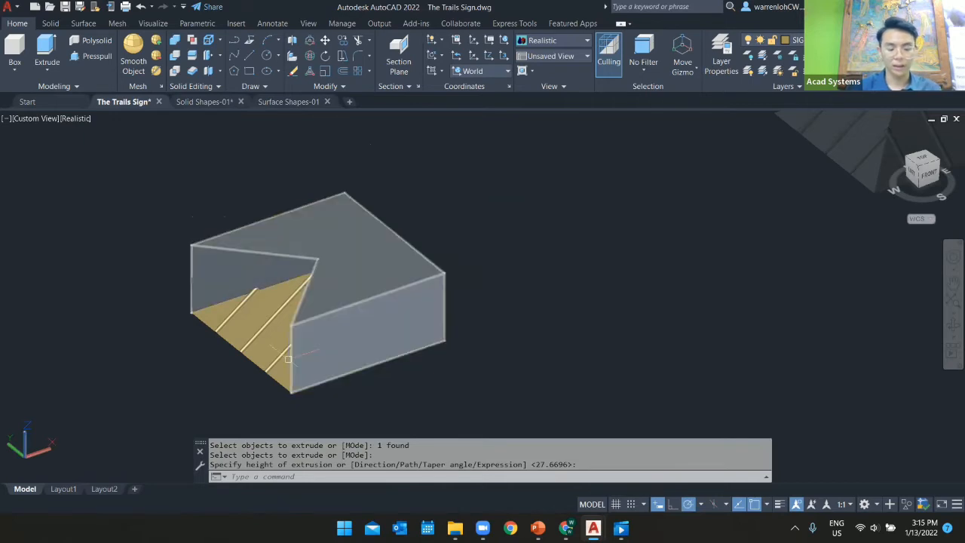
Subtract the notched extruded block from the sloped ribbed roof slab to trim it to a single triangular roof face.
text(orbit)
key(Return)
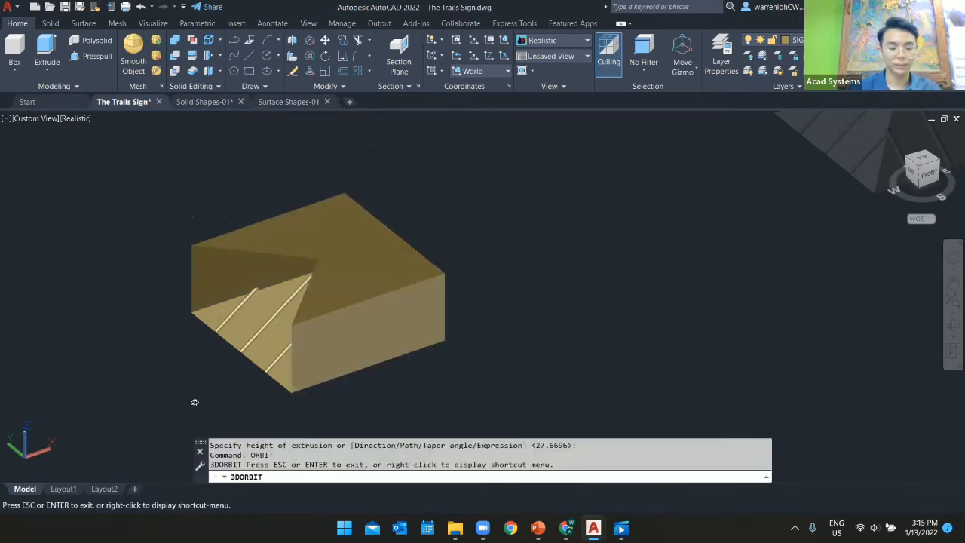
drag(308, 354, 324, 329)
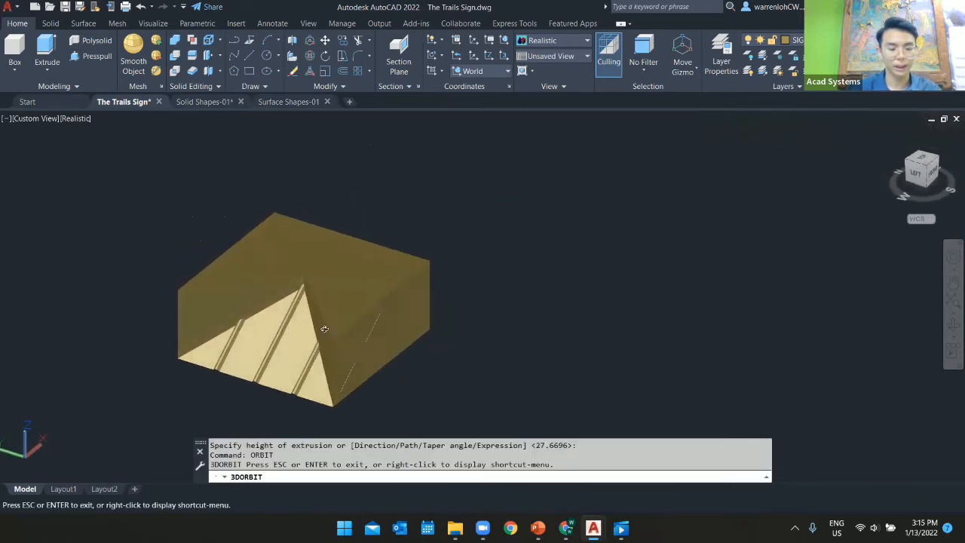
key(Escape)
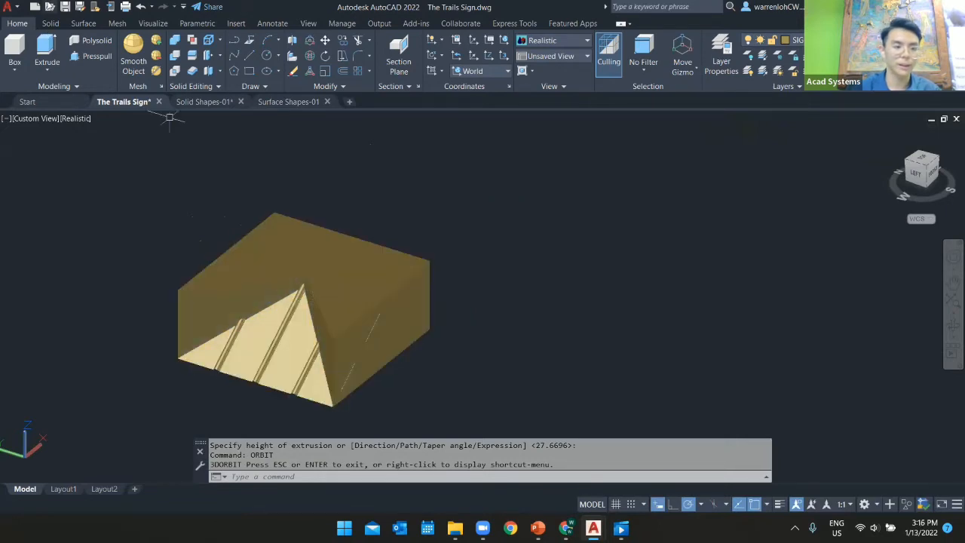
click(51, 23)
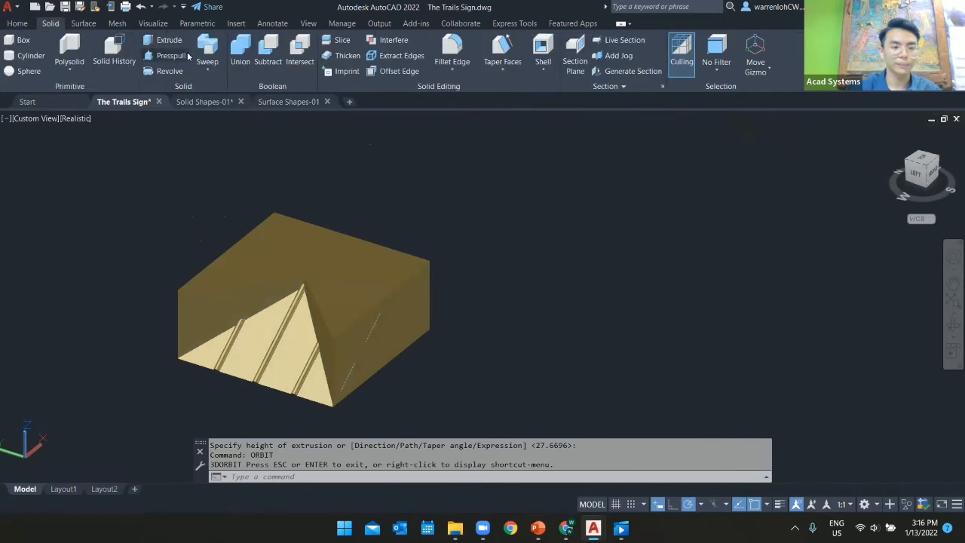
click(264, 51)
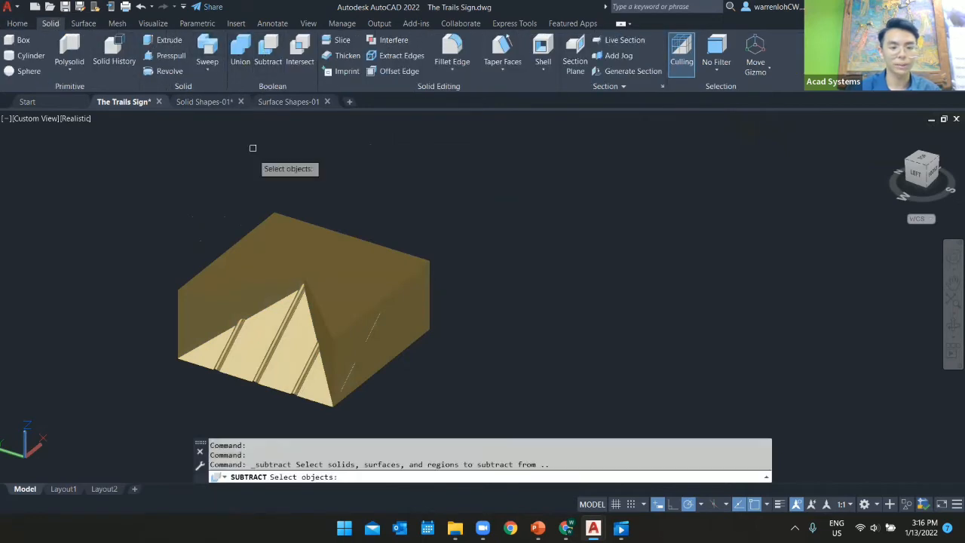
click(281, 325)
key(Return)
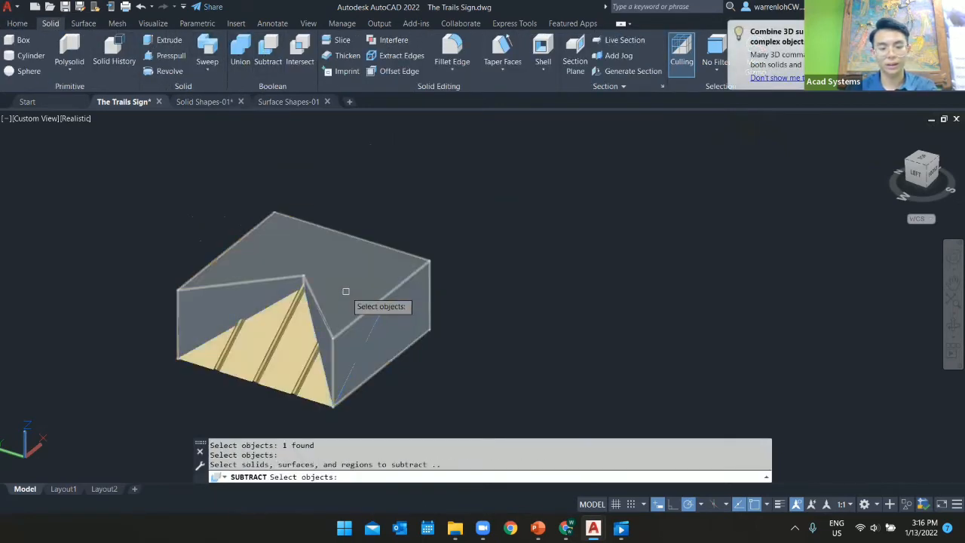
click(350, 284)
key(Return)
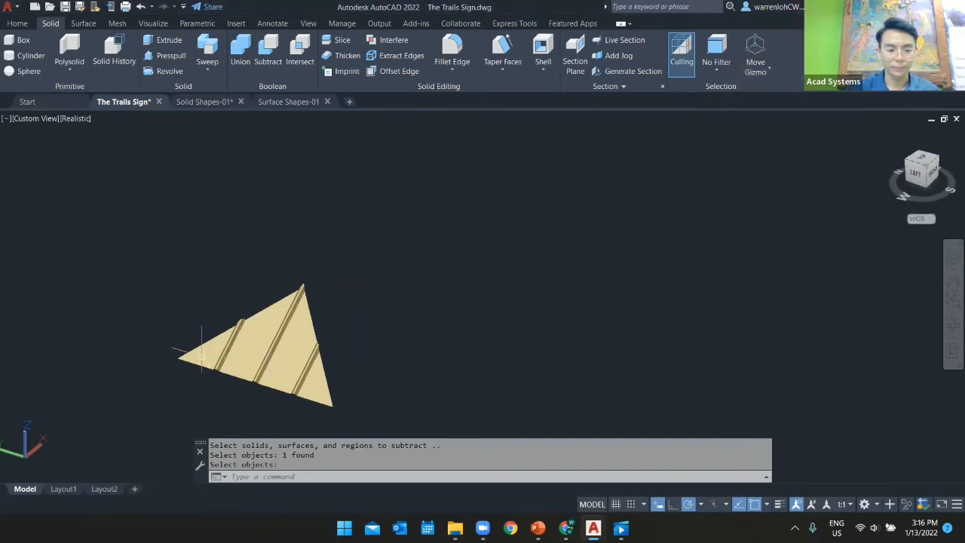
Create a polar array of the ribbed triangular roof panel, centred on its apex endpoint.
scroll(201, 354, up, 3)
scroll(226, 343, down, 2)
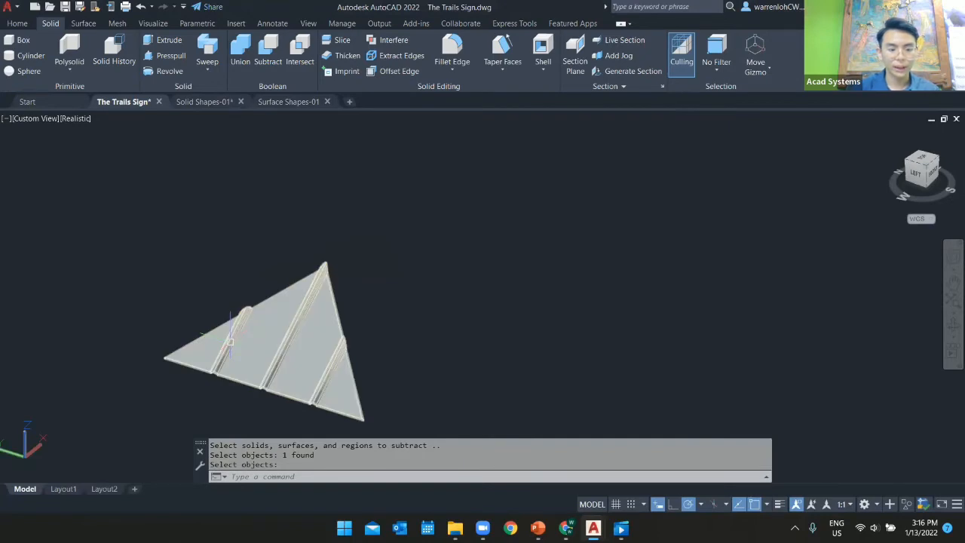
key(Return)
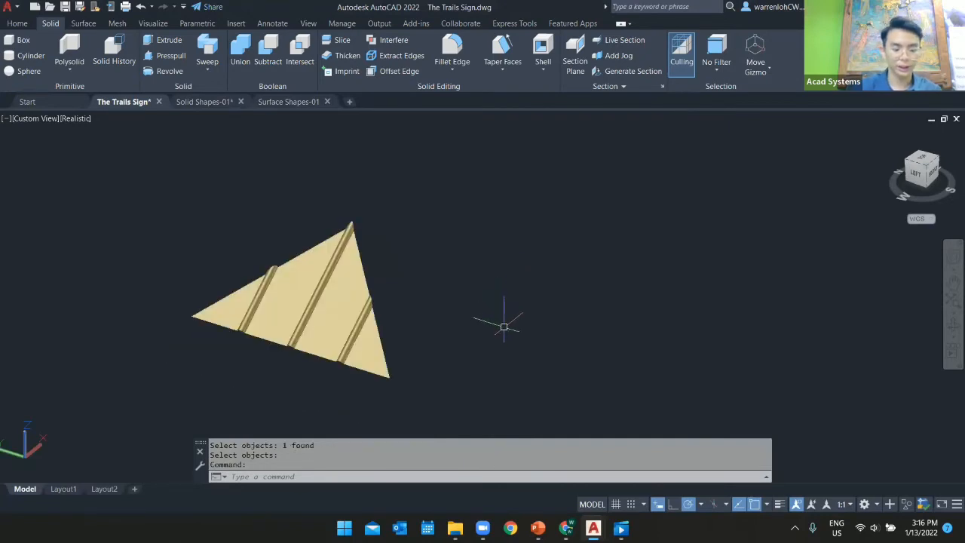
text(array)
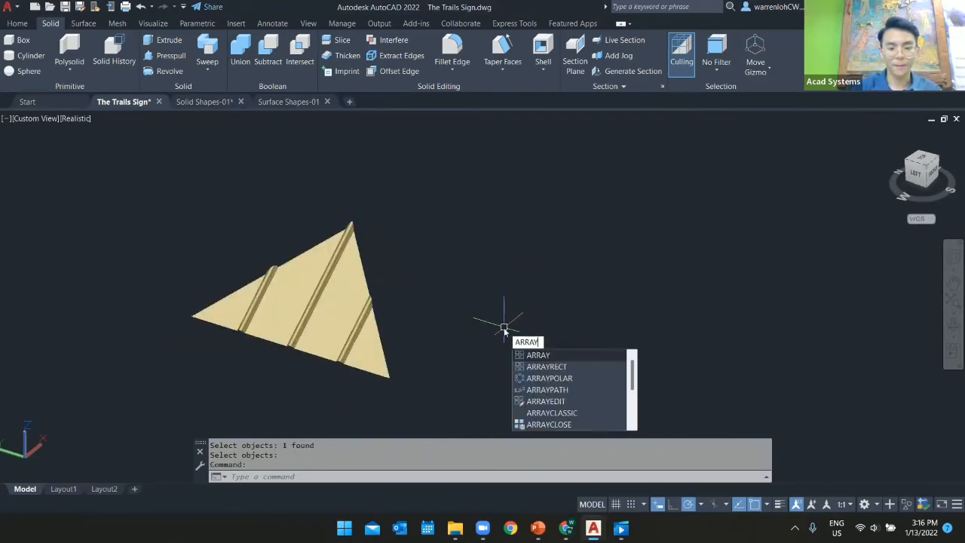
key(Return)
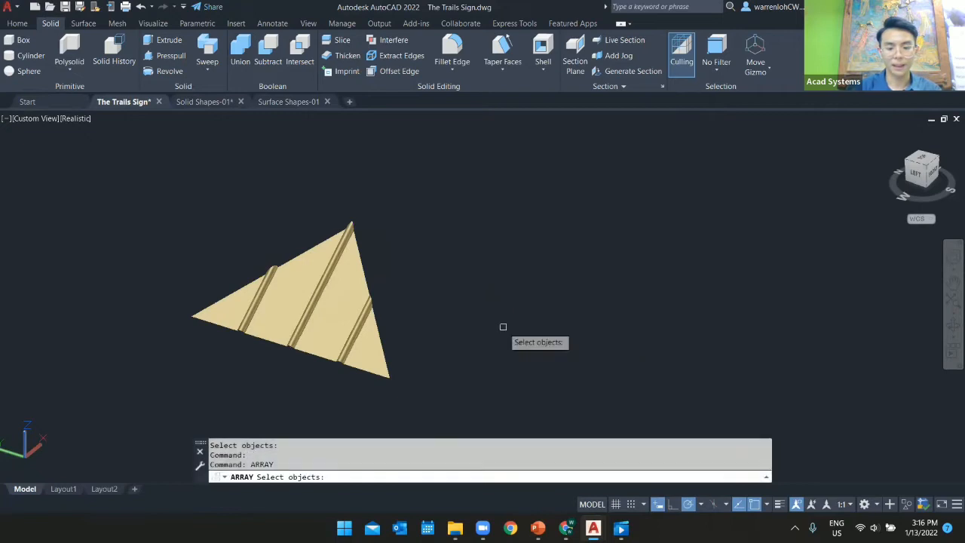
click(347, 263)
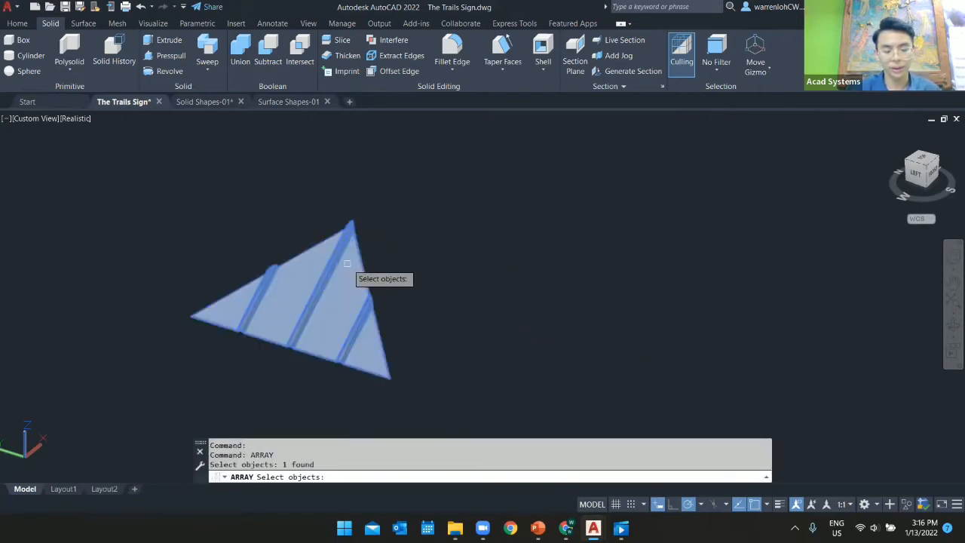
key(Return)
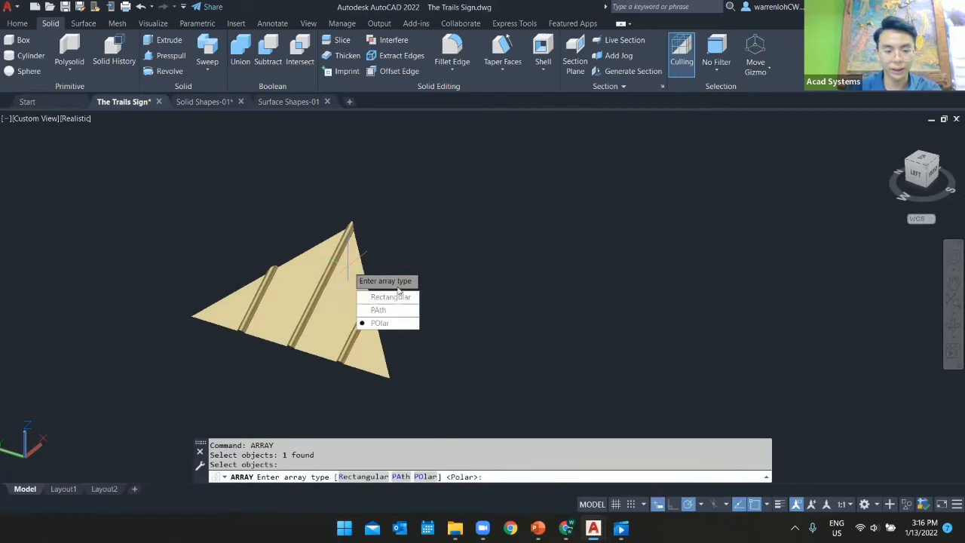
click(380, 323)
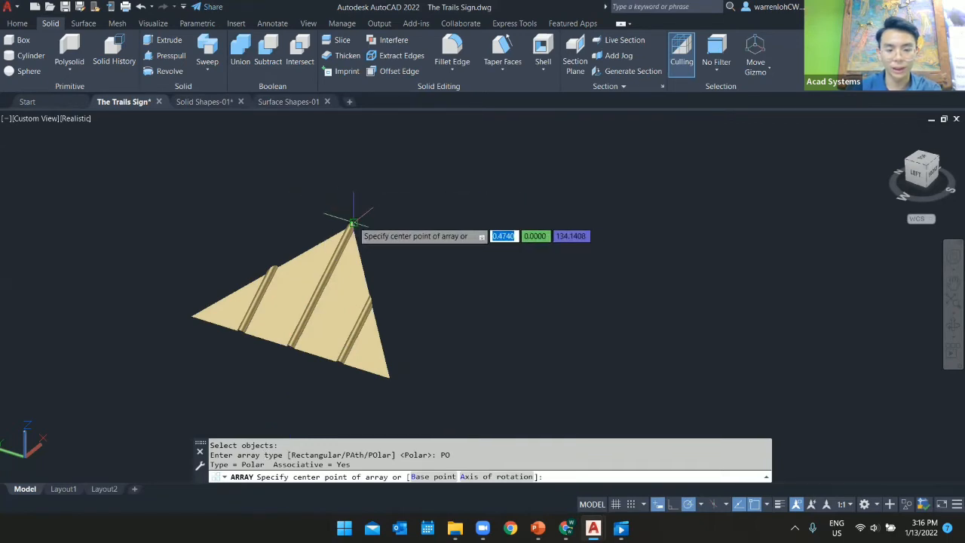
scroll(351, 220, up, 1)
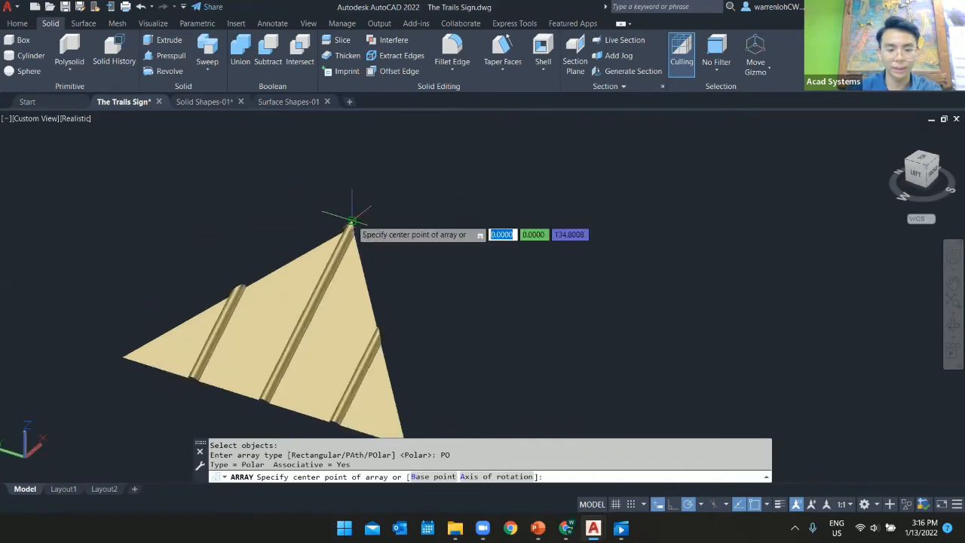
click(351, 220)
scroll(351, 220, down, 2)
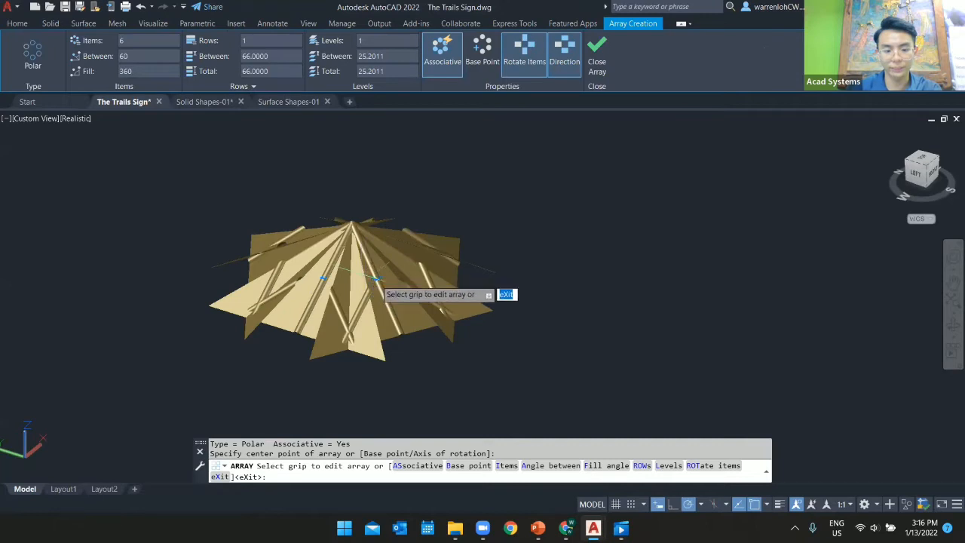
Set the polar array of roof panels to 4 items and finish the array.
click(503, 465)
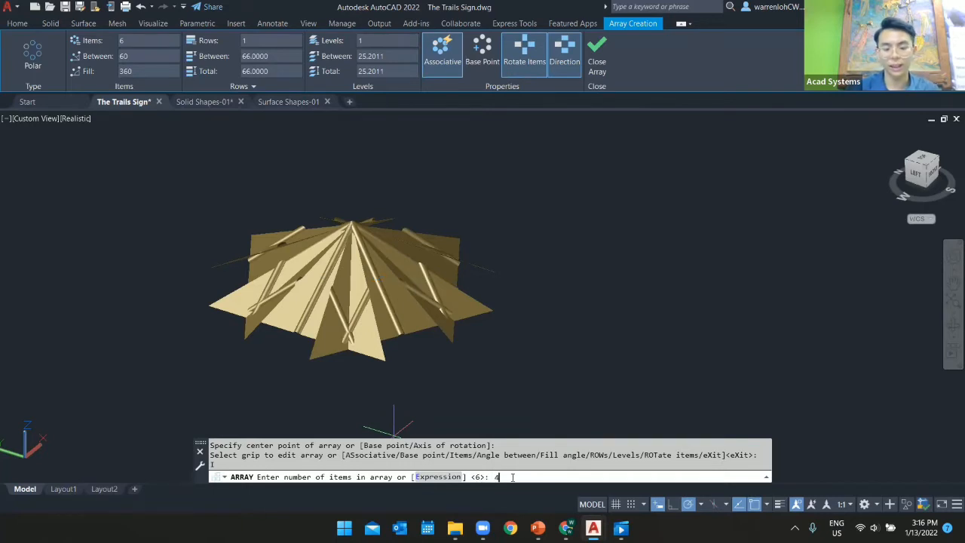
key(Return)
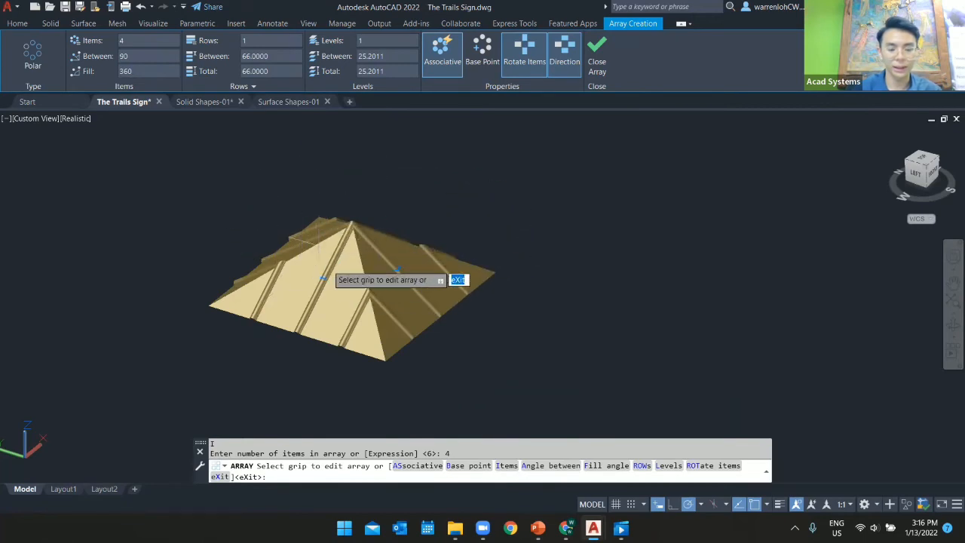
click(603, 76)
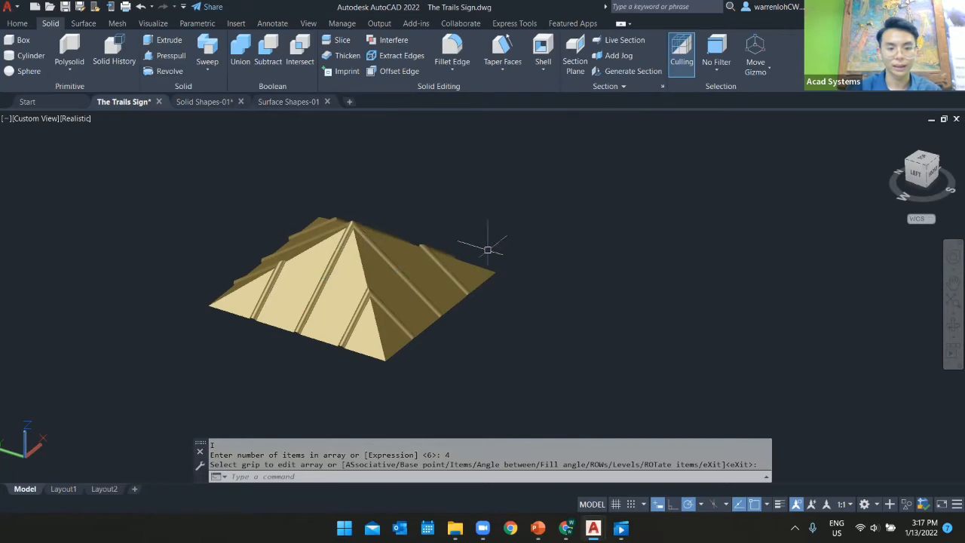
Unisolate the layers to bring back the rest of the sign model and view it from a top, left and front corner.
click(21, 25)
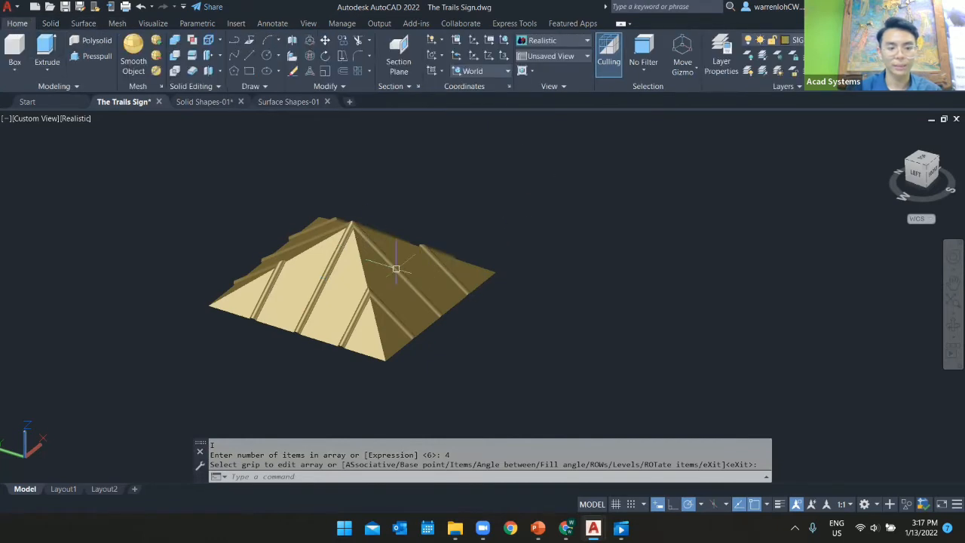
click(399, 273)
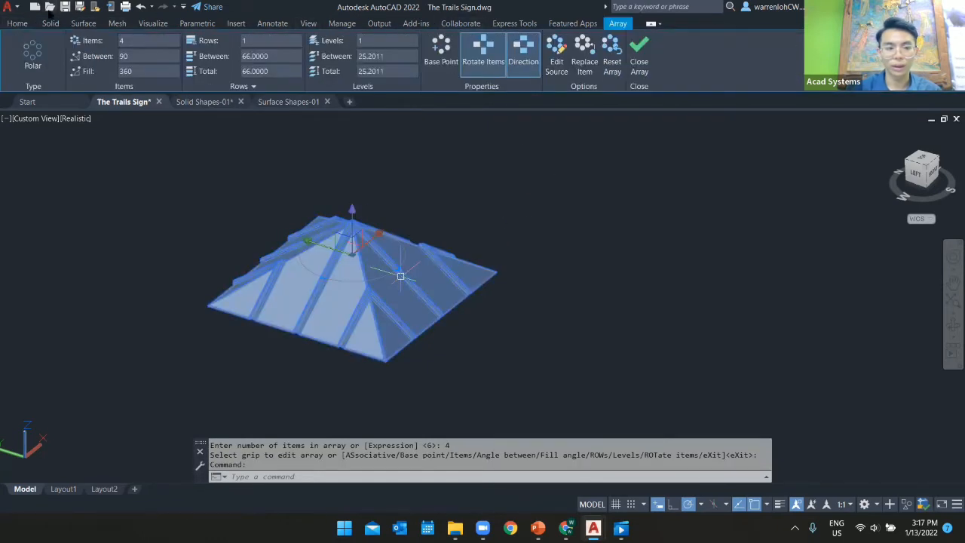
click(16, 23)
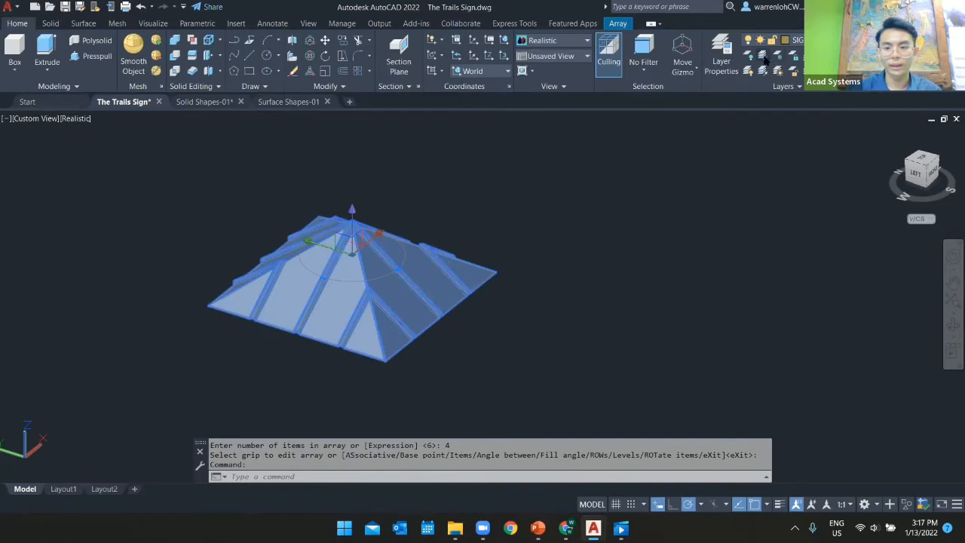
click(762, 71)
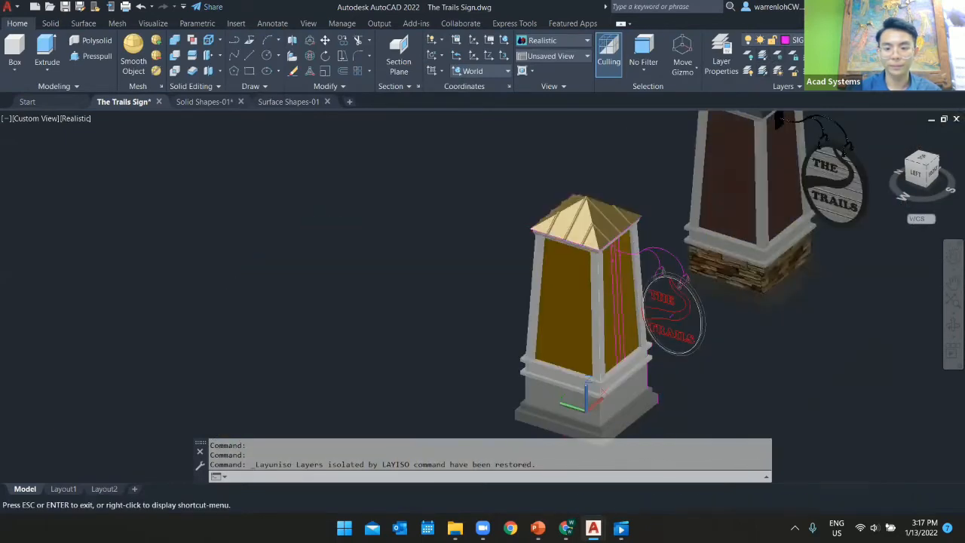
middle_drag(739, 207, 574, 247)
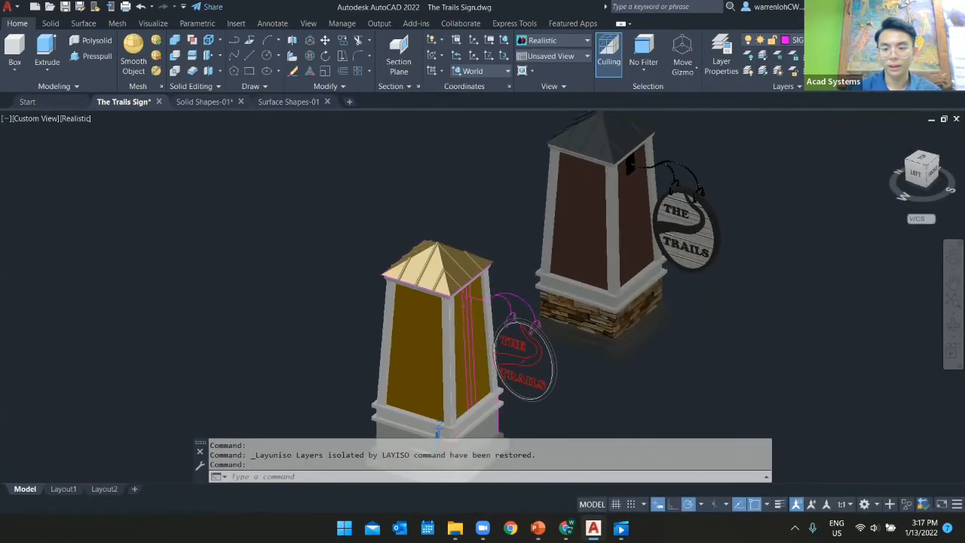
click(891, 136)
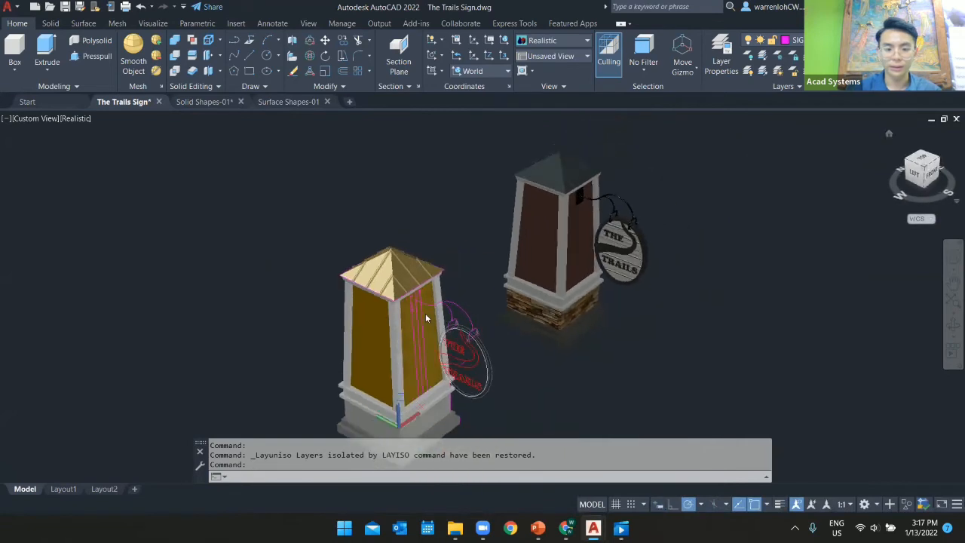
scroll(424, 316, up, 1)
middle_drag(425, 316, 448, 287)
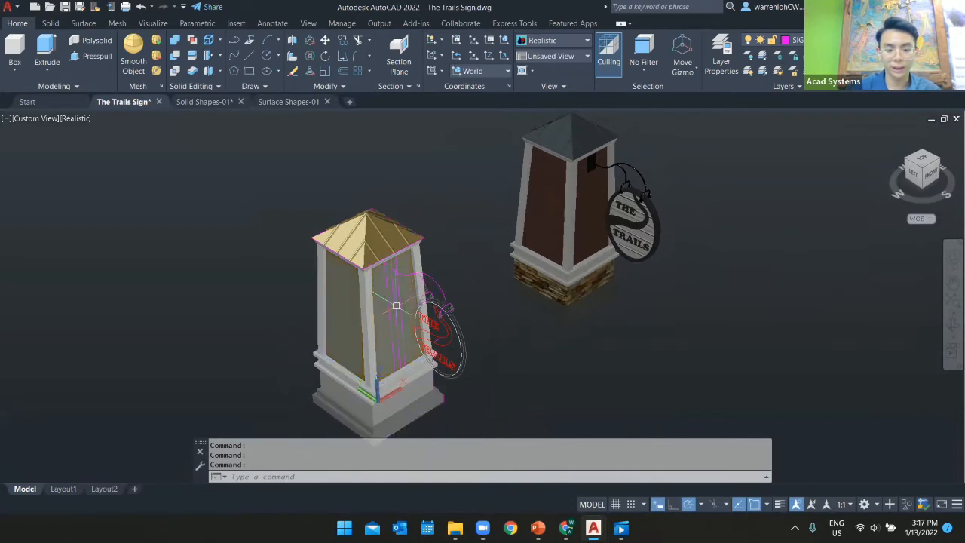
Isolate the SIGN-IRON-GUIDELINES layer using the curved bracket line, then turn on SIGN-IRON and make it the current layer.
scroll(396, 305, up, 1)
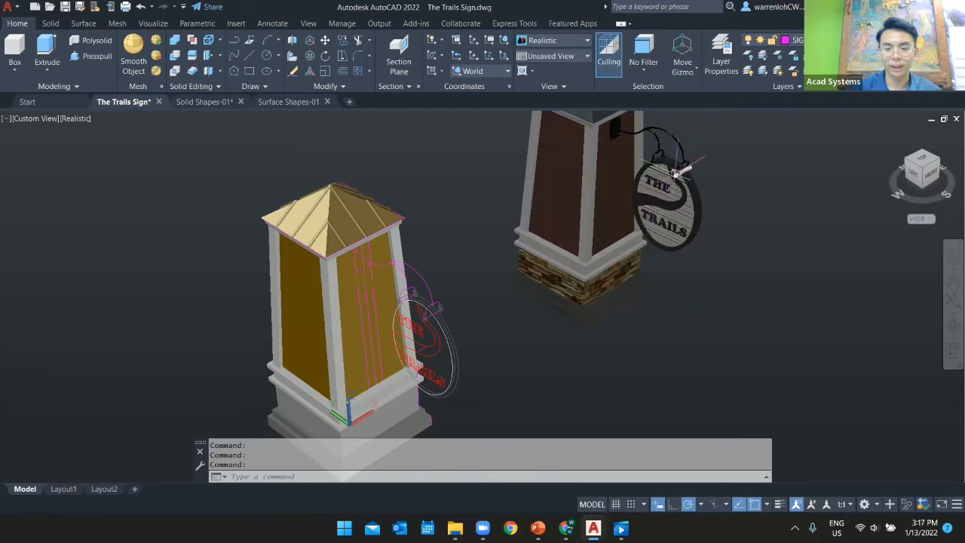
click(387, 269)
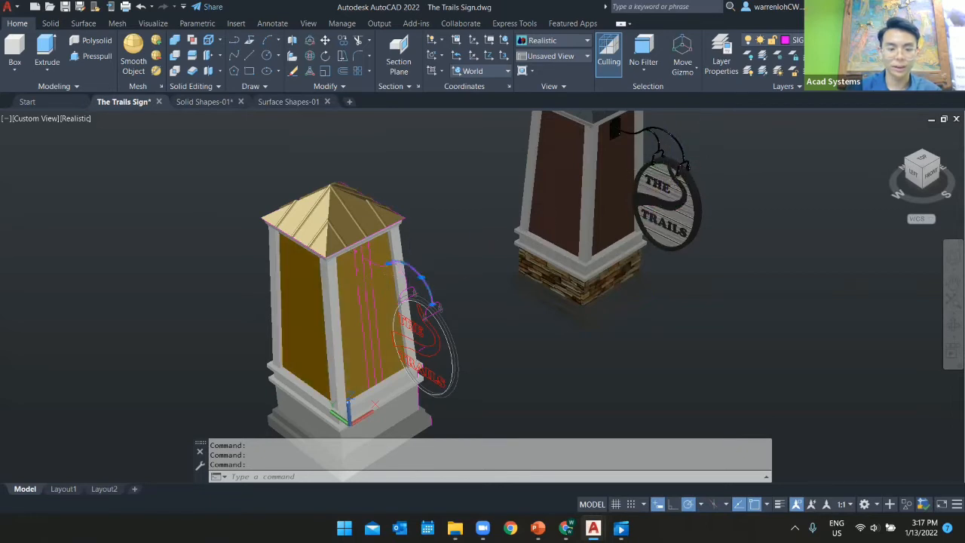
click(761, 57)
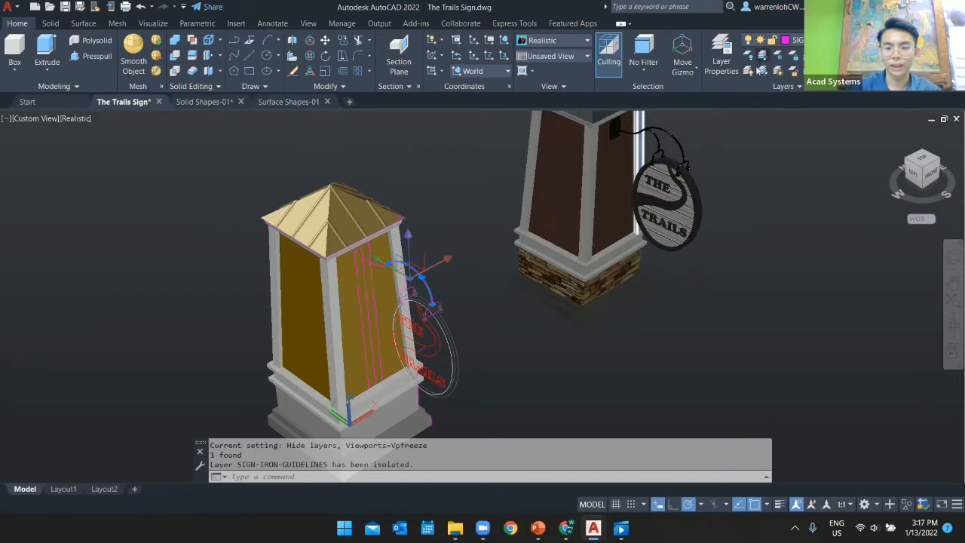
click(799, 41)
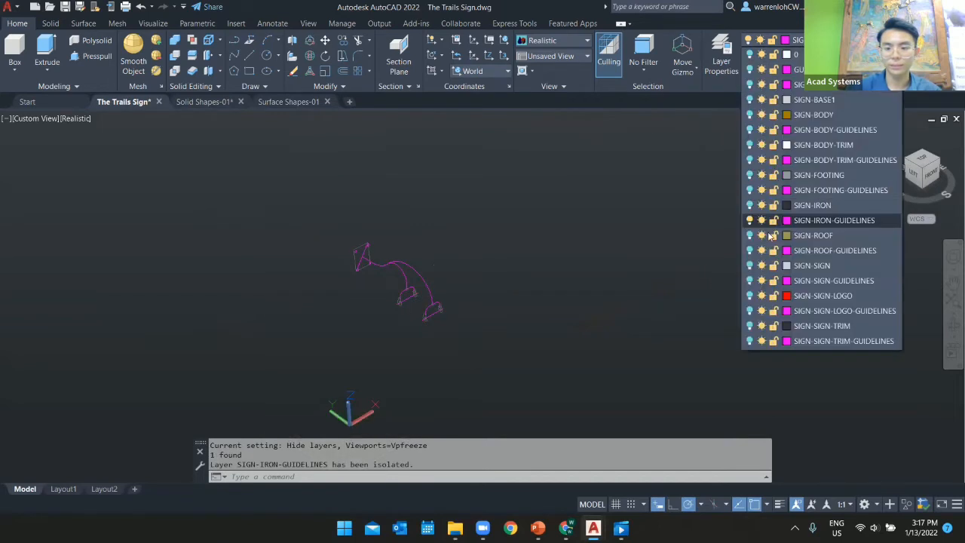
click(750, 206)
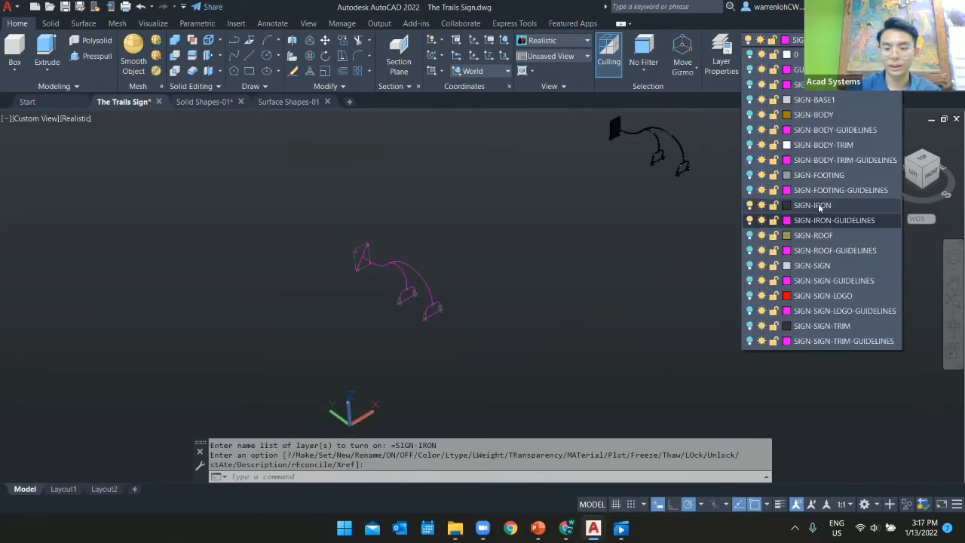
scroll(421, 278, up, 3)
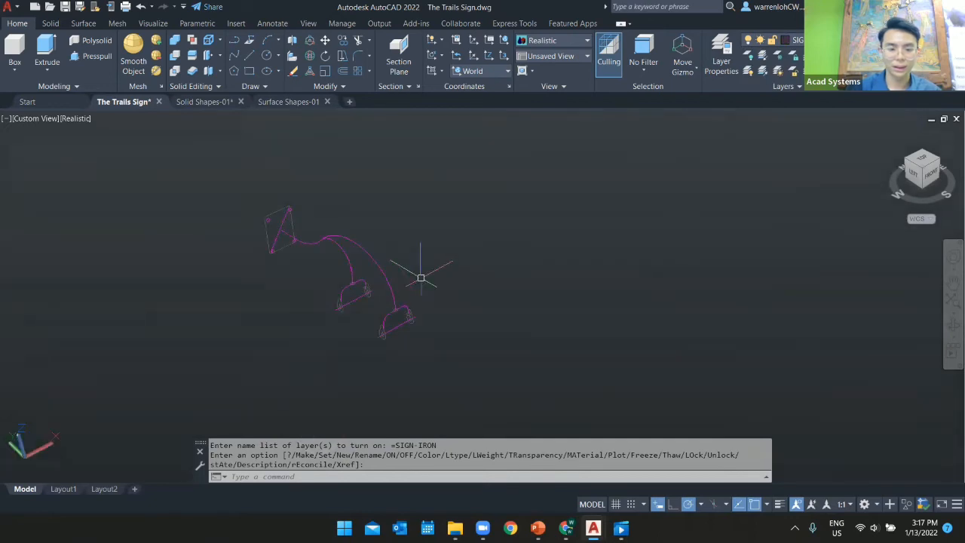
middle_drag(396, 288, 467, 276)
scroll(443, 280, up, 3)
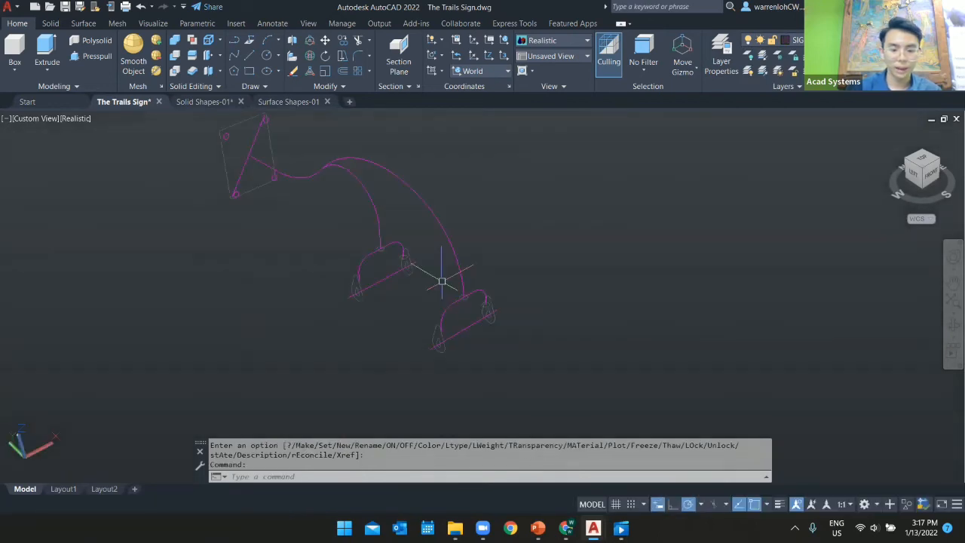
scroll(441, 277, up, 2)
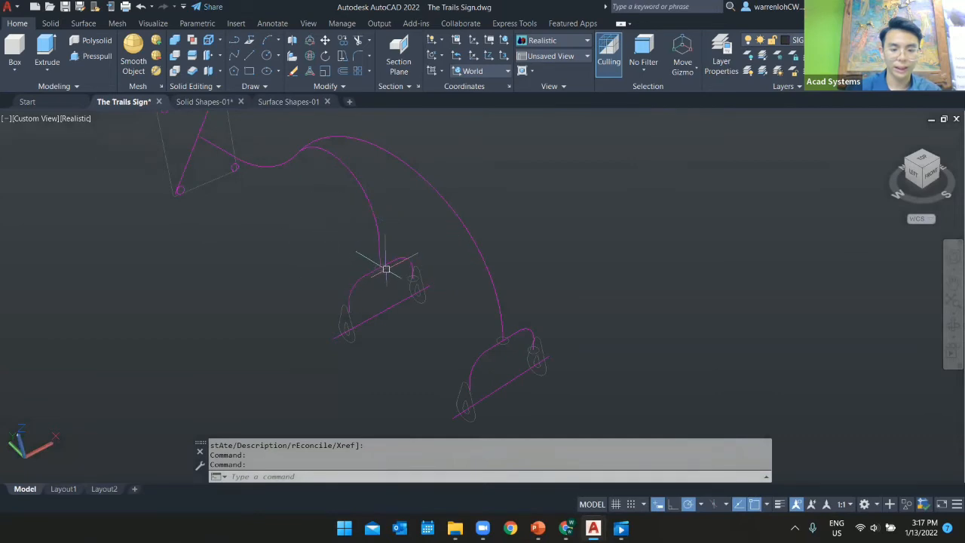
scroll(389, 269, up, 2)
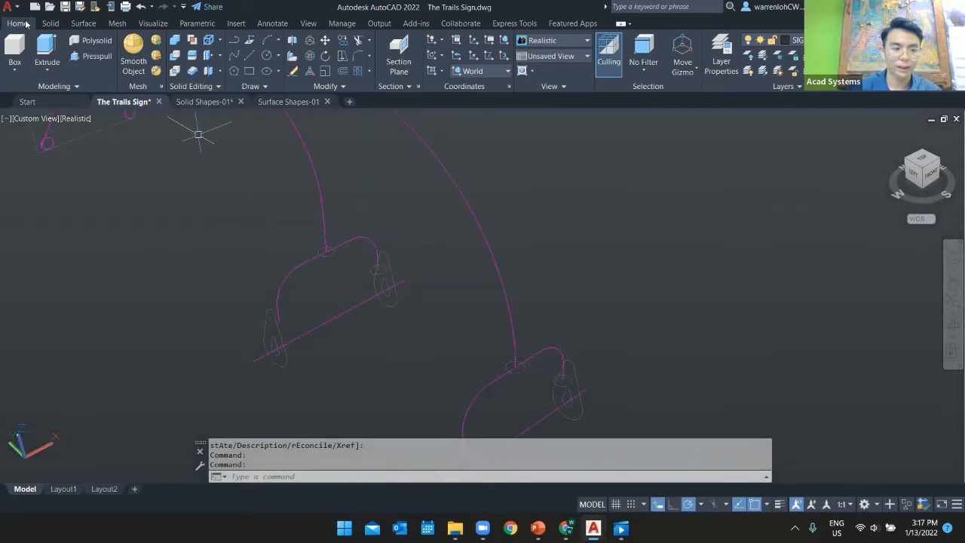
Extrude the circle at the lower end of the shorter curved arm along that arm's guideline as a path.
click(47, 47)
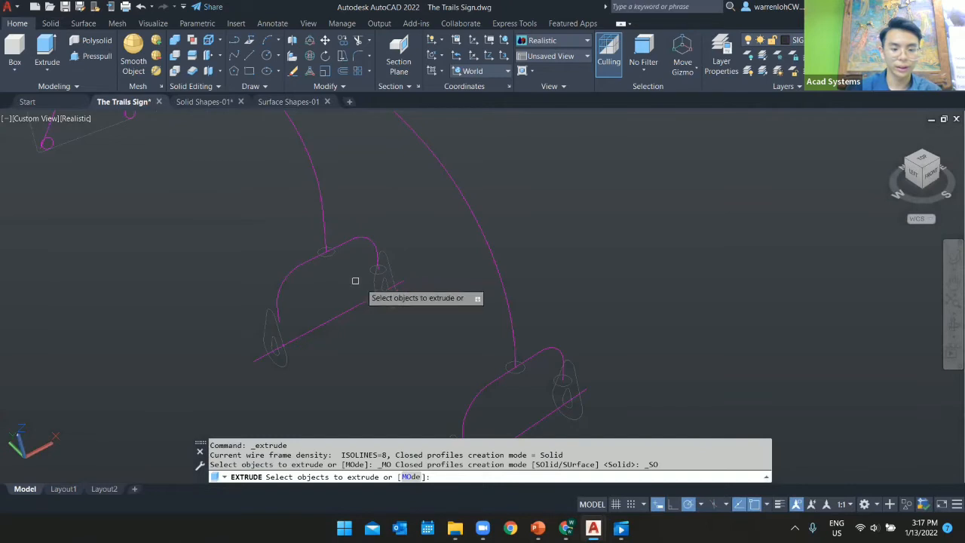
click(332, 254)
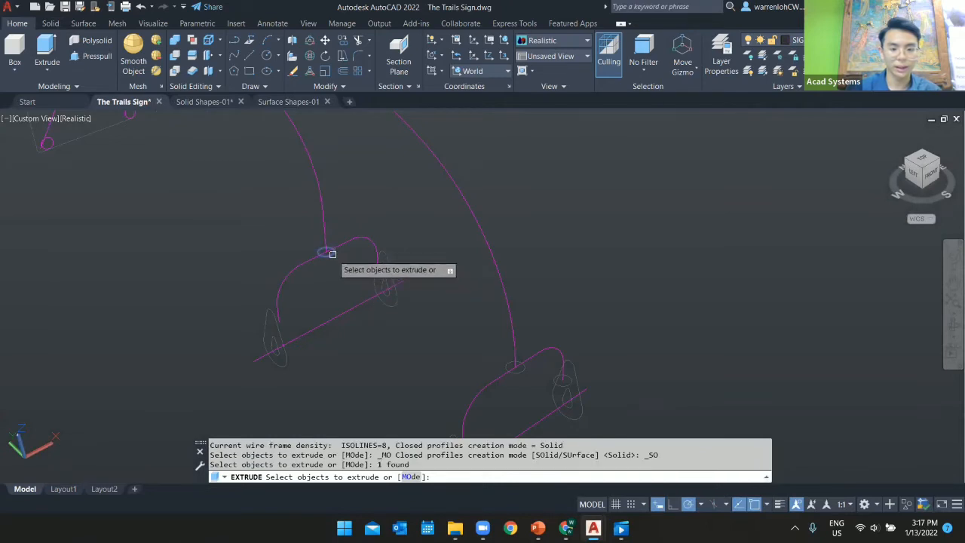
key(Return)
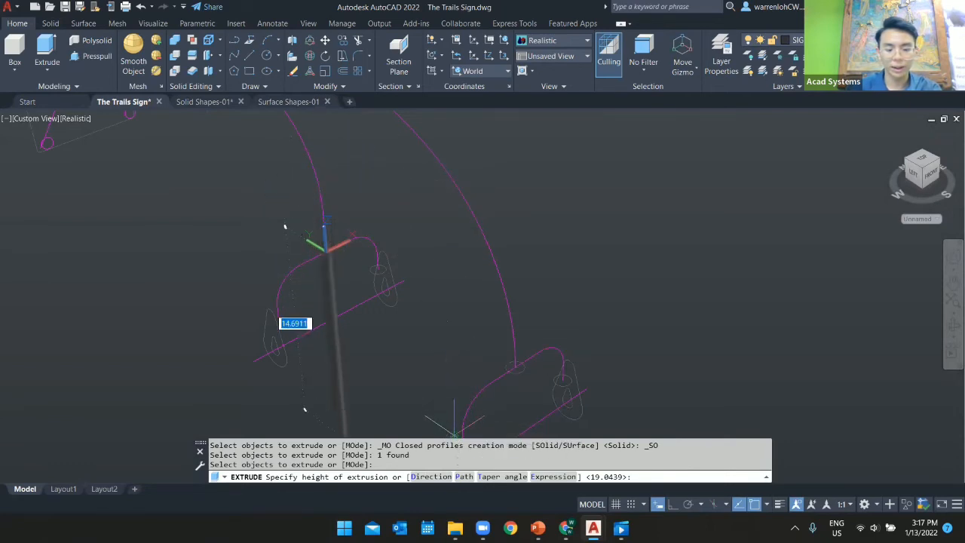
text(P)
key(Return)
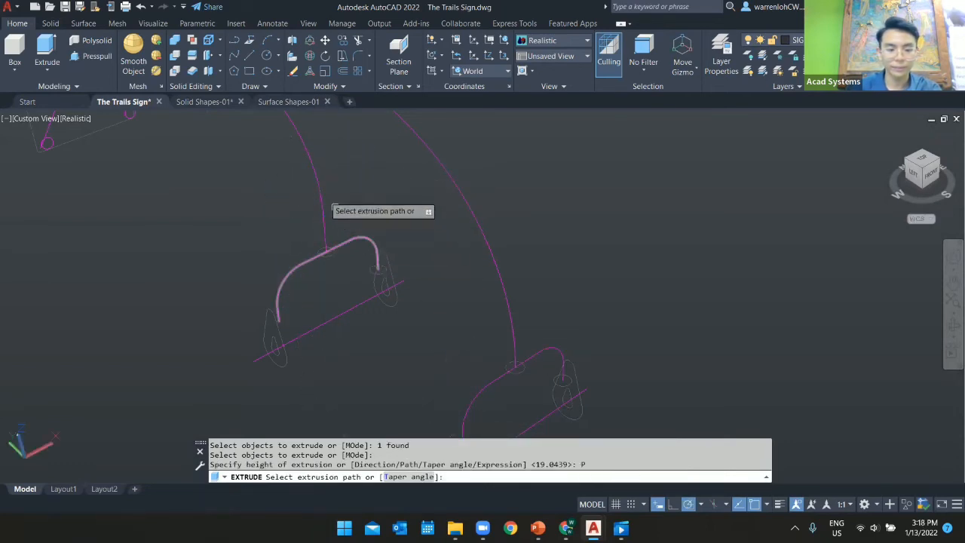
click(319, 192)
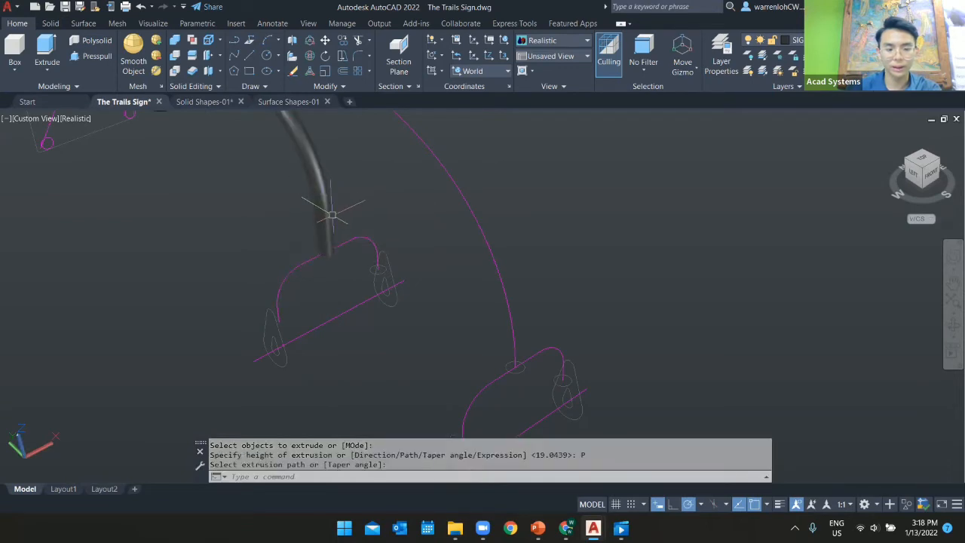
Extrude the end circle of the U-shaped hanger beneath the shorter arm along the hanger's curved guideline.
key(Return)
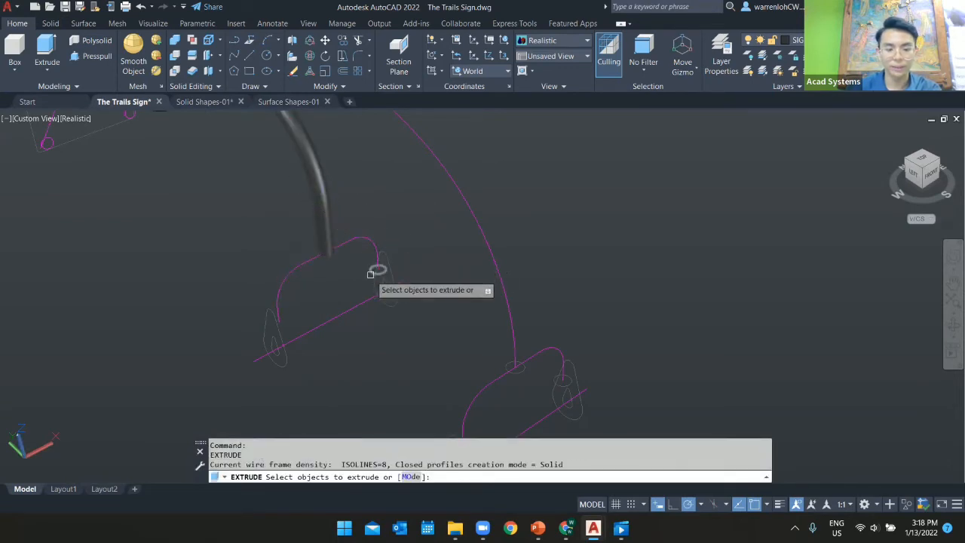
click(375, 270)
key(Return)
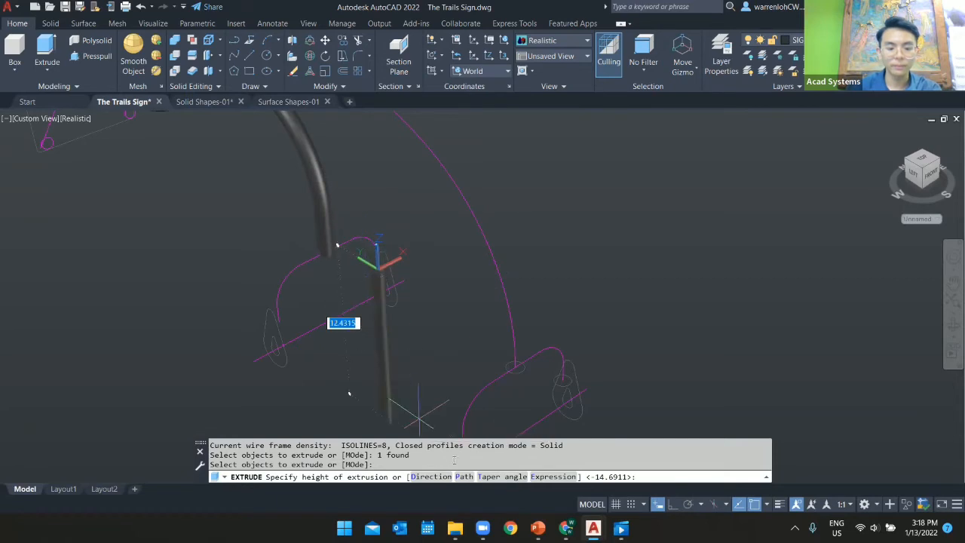
click(459, 477)
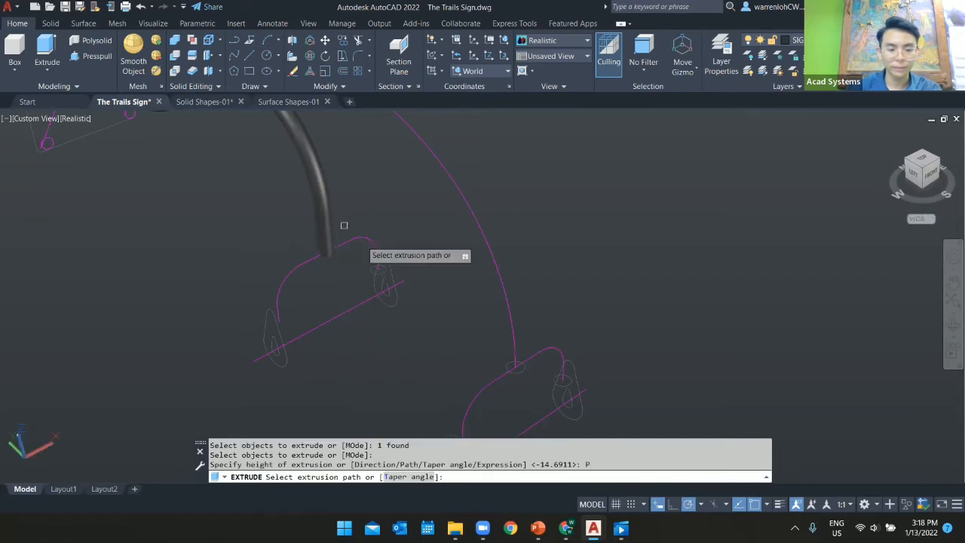
click(365, 240)
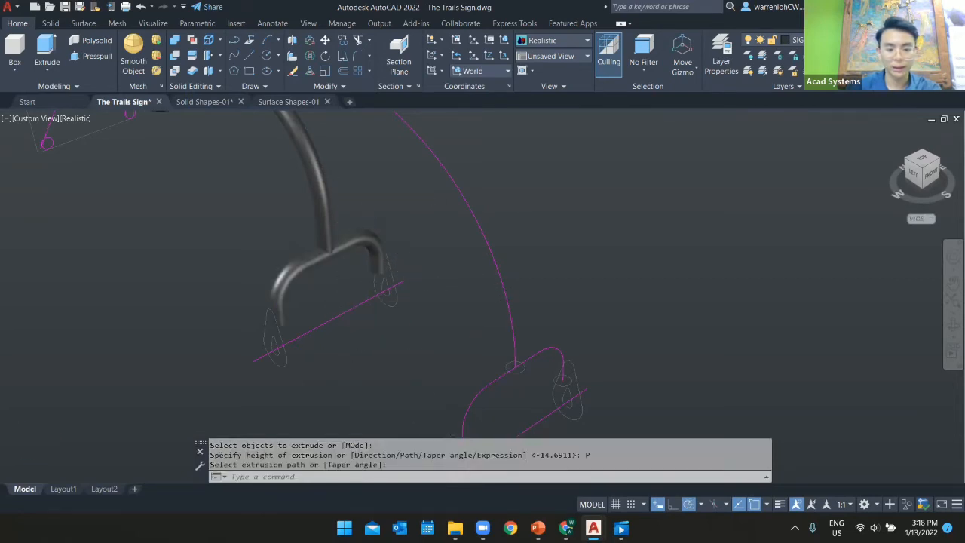
Extrude the circle at the lower end of the longer curved arm along that arm's guideline as a path.
scroll(473, 310, down, 3)
middle_drag(477, 311, 435, 304)
scroll(469, 342, up, 2)
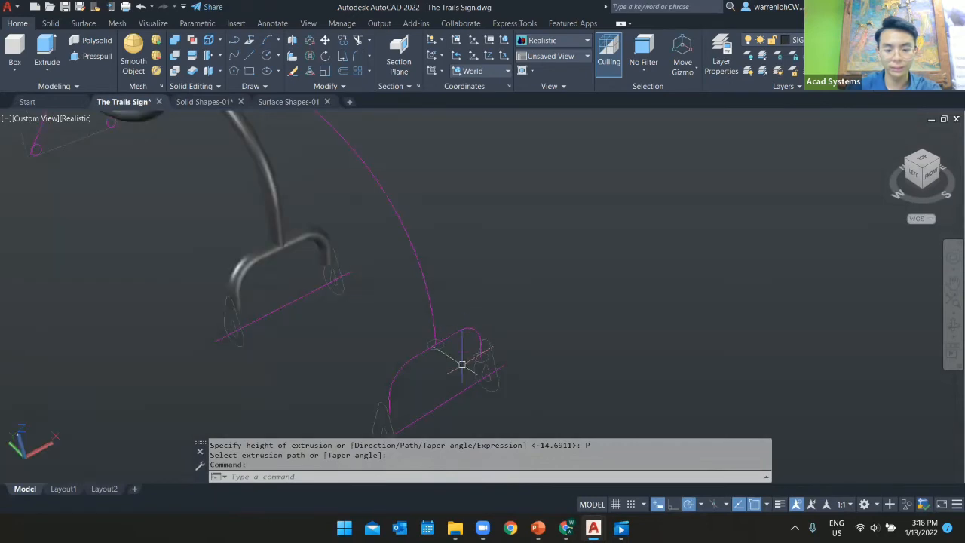
key(Return)
click(436, 346)
key(Return)
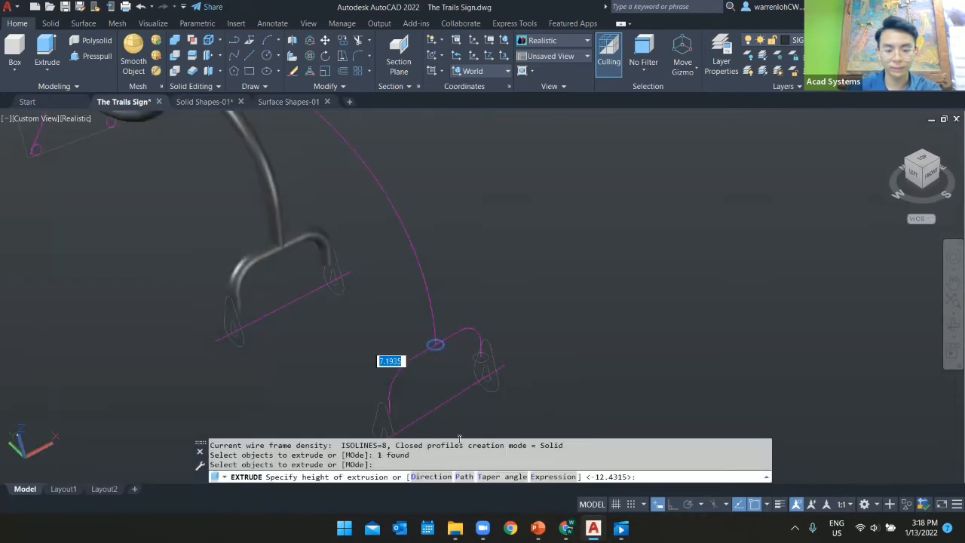
text(P)
key(Return)
click(426, 289)
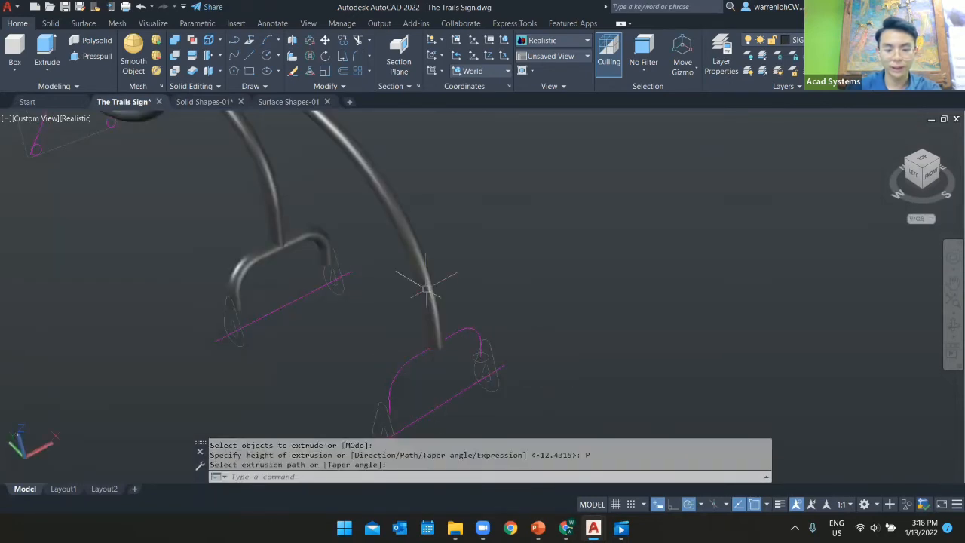
key(Escape)
Extrude the end circle of the U-shaped hanger beneath the longer arm along the hanger's curved guideline.
key(Return)
click(480, 357)
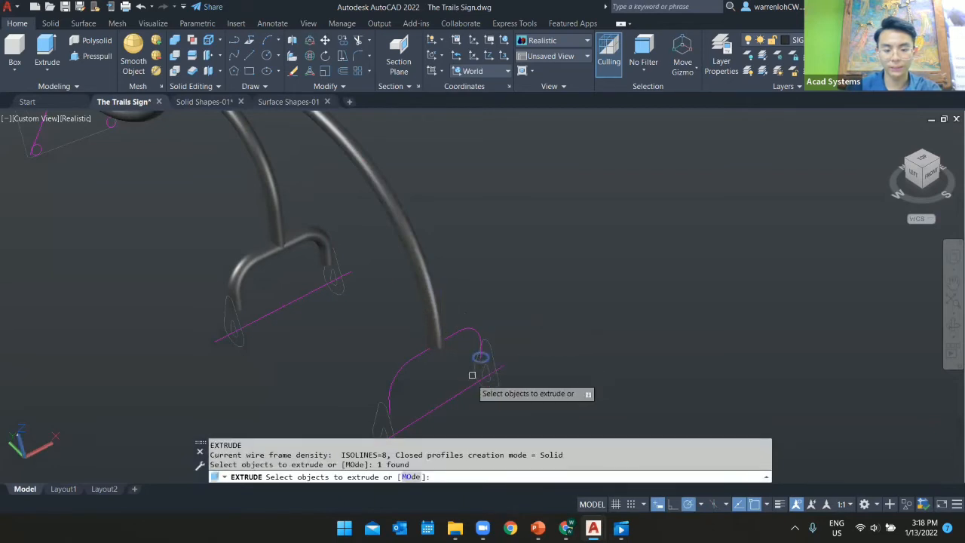
key(Return)
text(P)
key(Return)
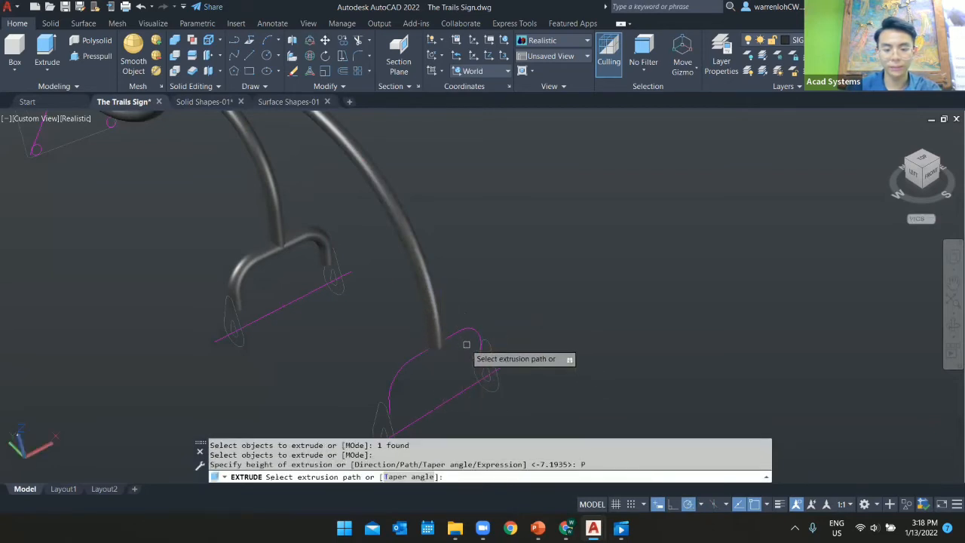
click(469, 339)
Extrude the outer and inner teardrop outlines at the near end of the shorter arm's hanger by 1.
scroll(463, 324, down, 3)
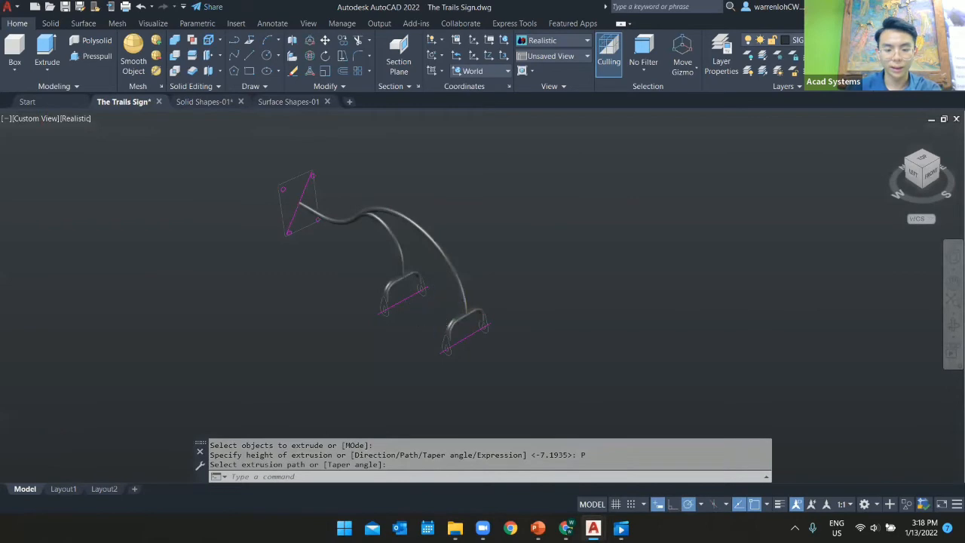
scroll(477, 292, up, 3)
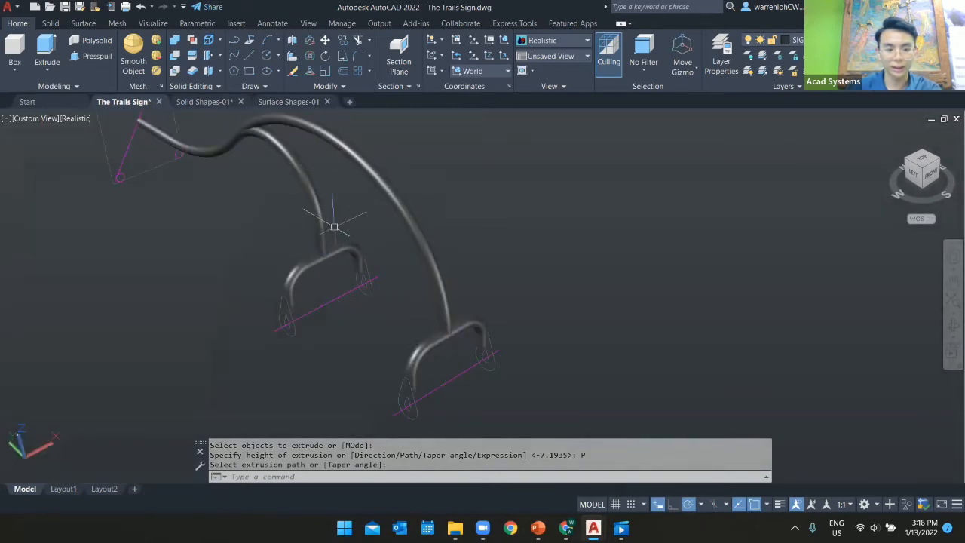
scroll(303, 343, up, 2)
middle_drag(311, 330, 379, 312)
scroll(317, 313, up, 2)
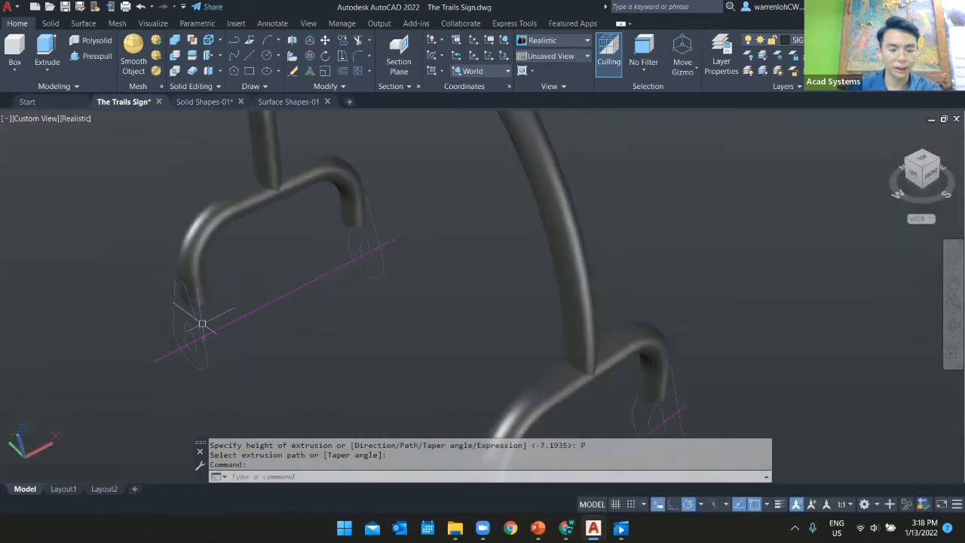
click(43, 49)
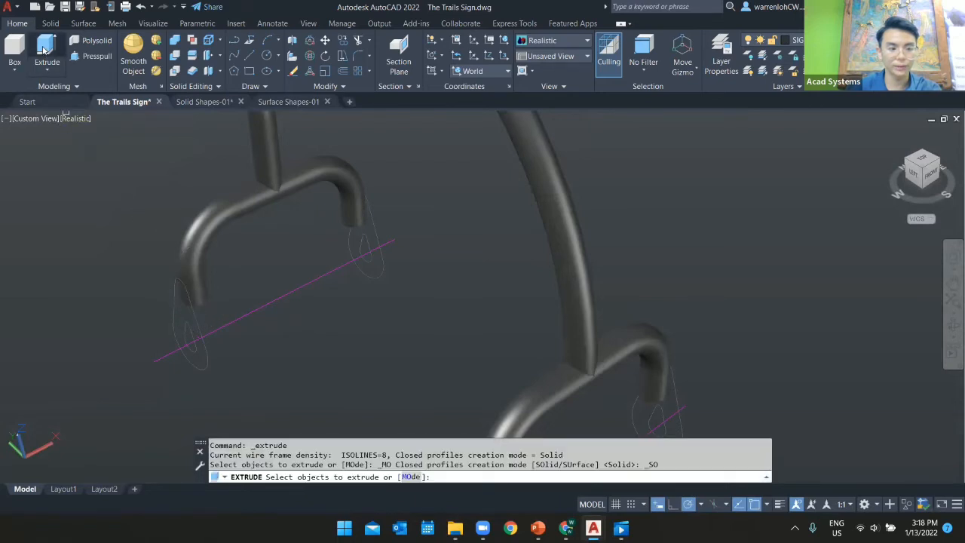
click(197, 328)
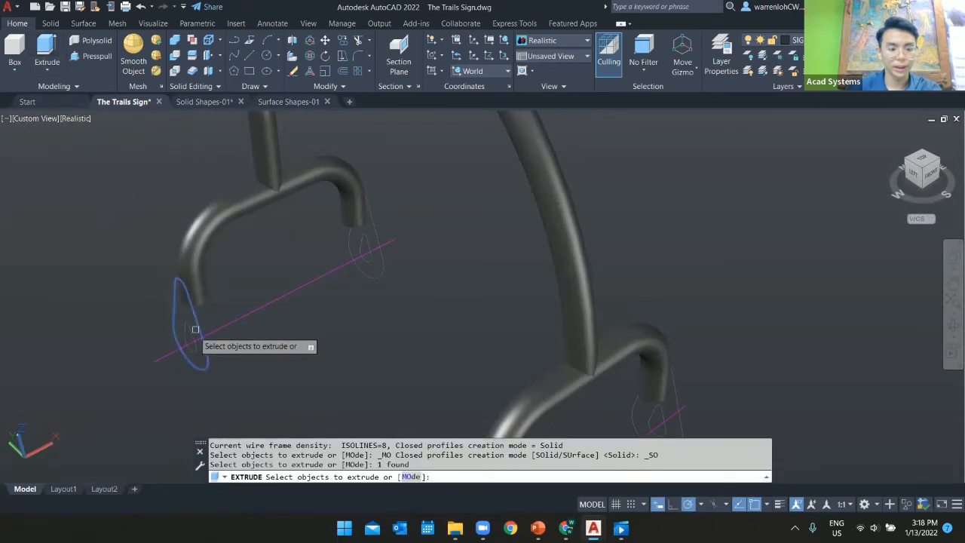
click(188, 331)
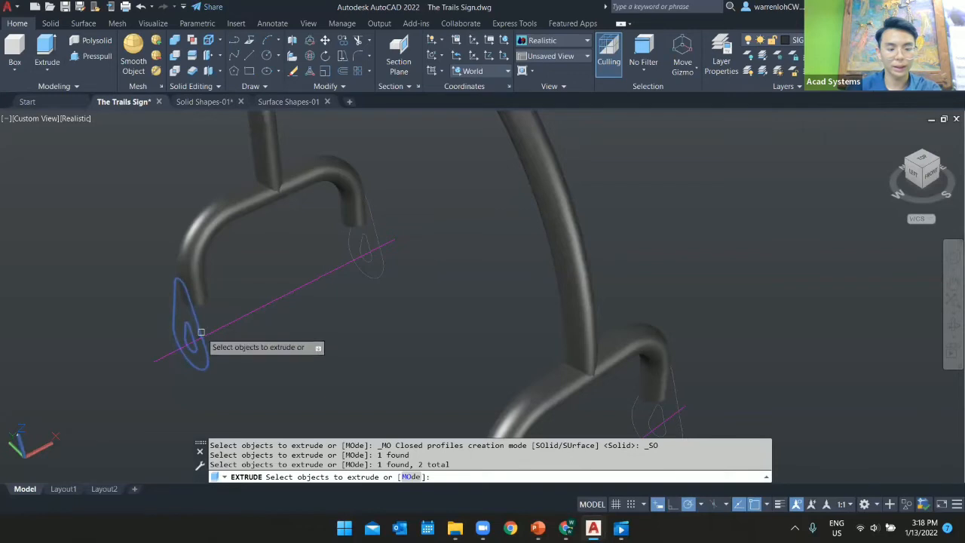
key(Return)
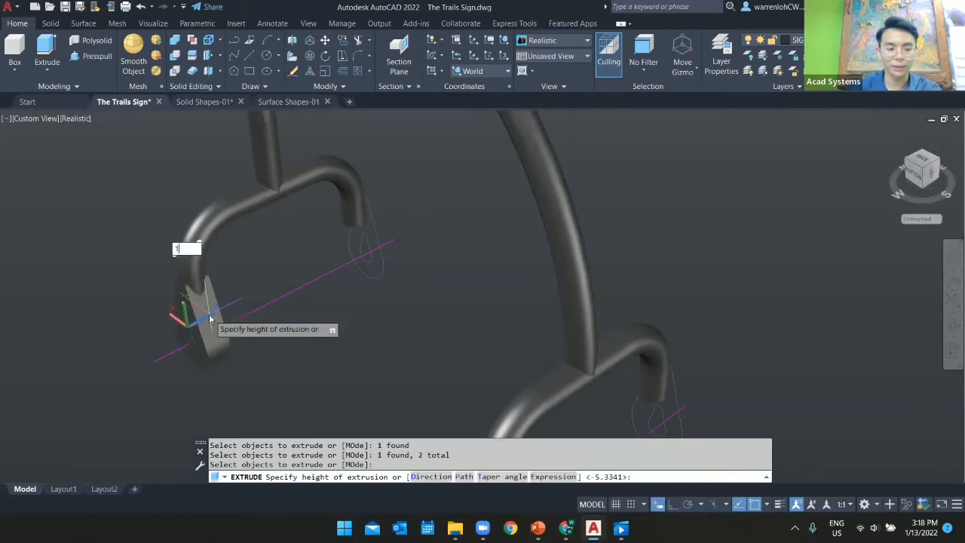
key(Return)
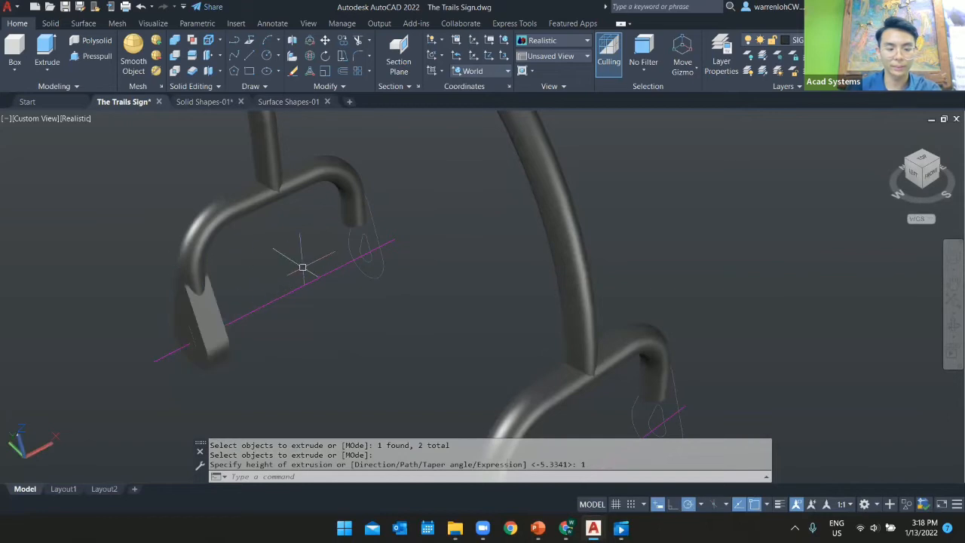
Subtract the inner teardrop solid from the outer one at the near end of the shorter arm's hanger.
scroll(143, 368, up, 5)
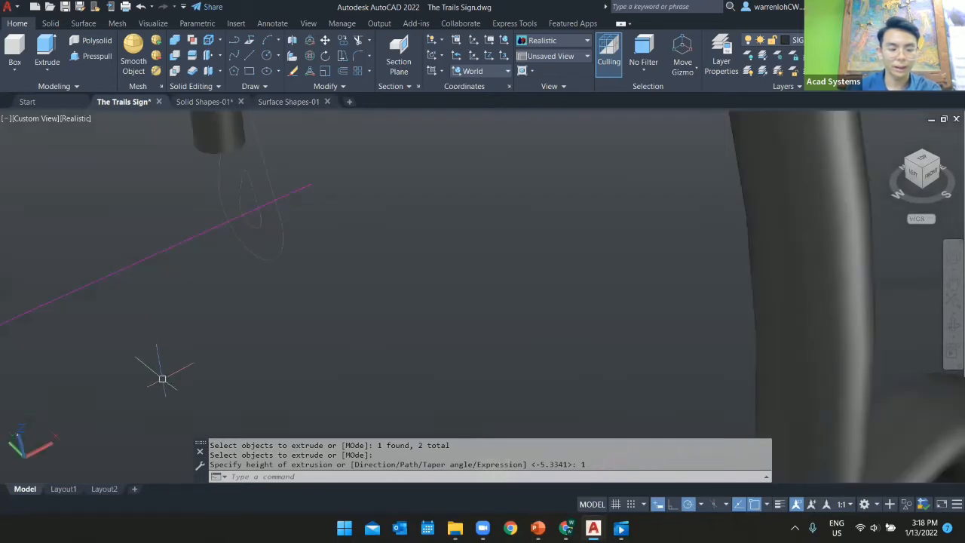
scroll(198, 340, down, 4)
middle_drag(198, 340, 279, 325)
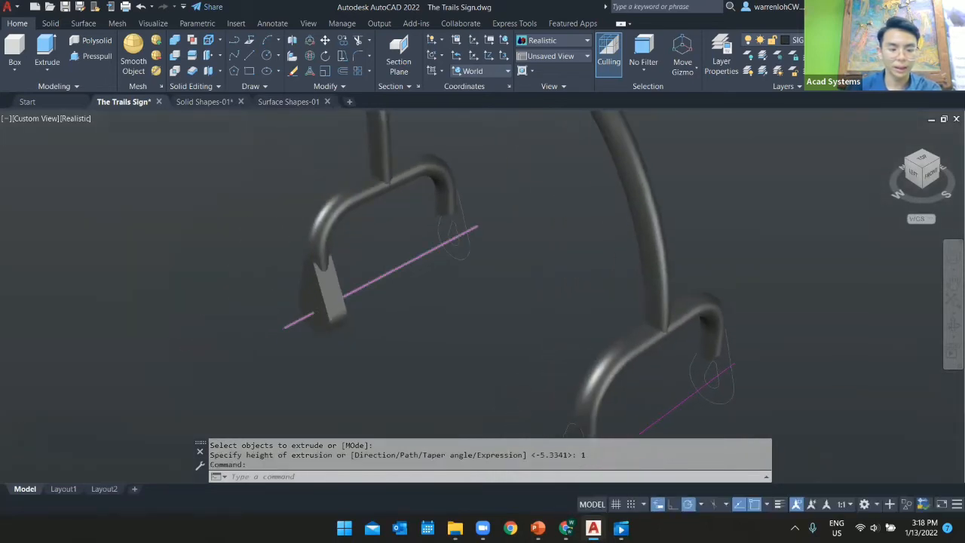
scroll(279, 325, up, 4)
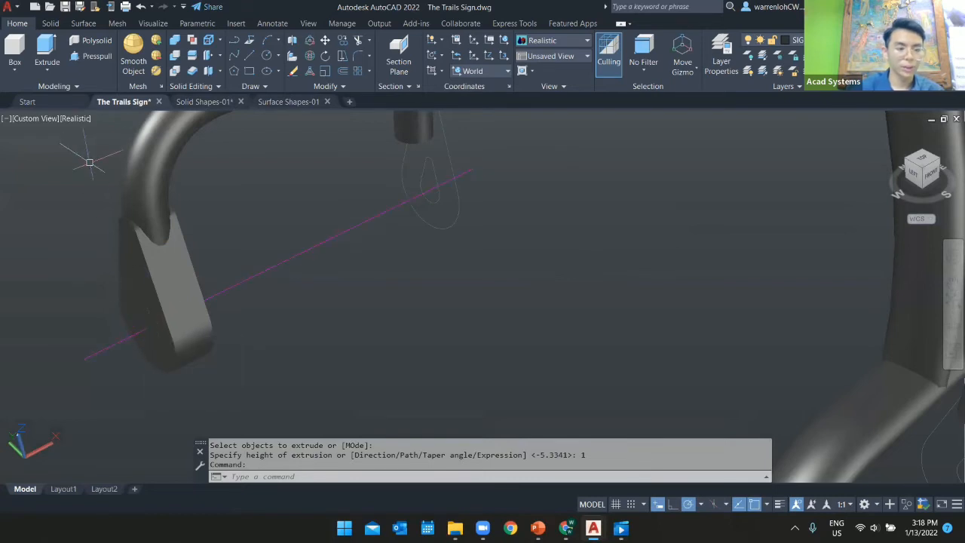
shift+middle_drag(214, 251, 260, 237)
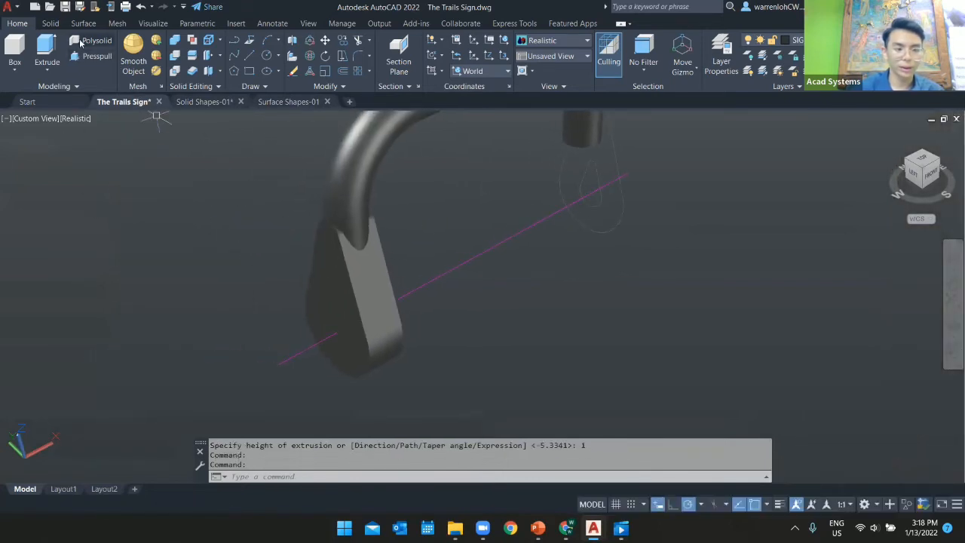
click(50, 24)
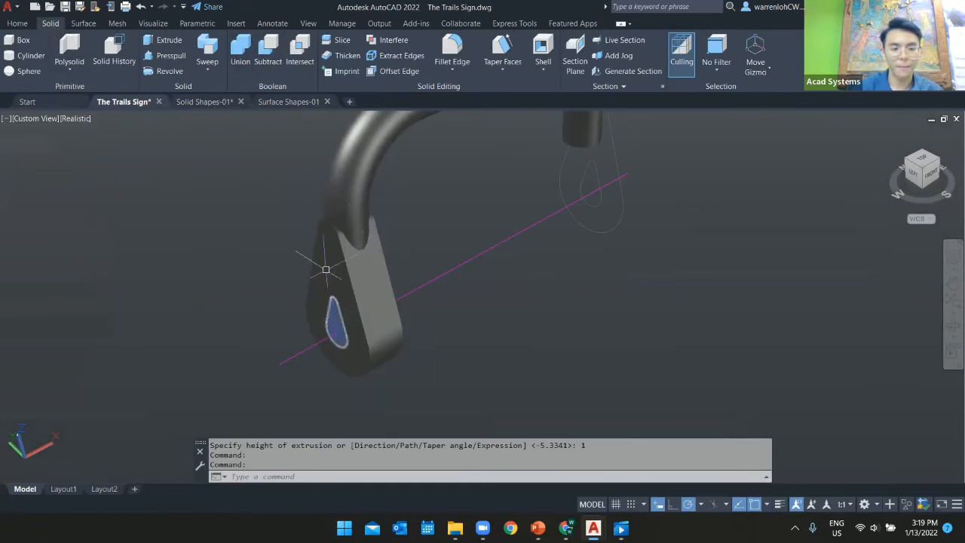
click(257, 46)
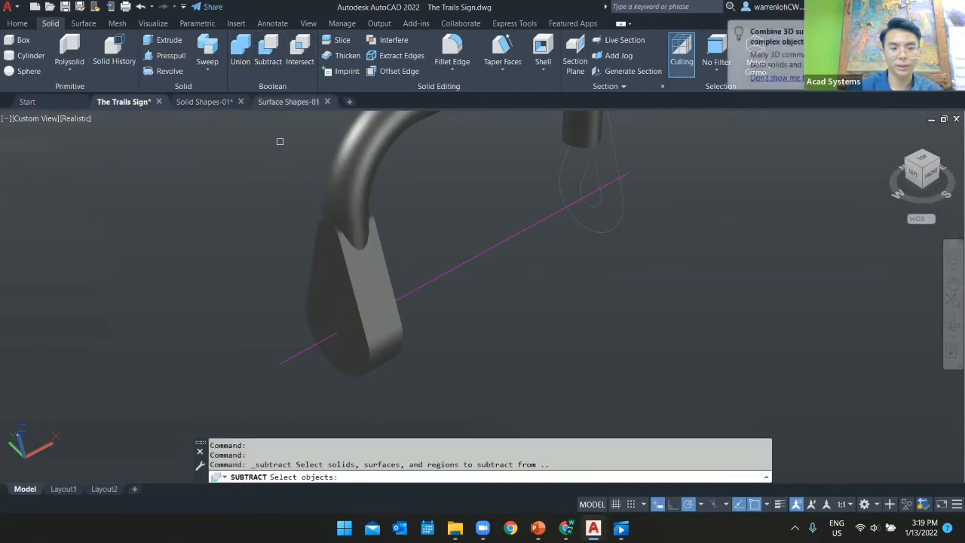
click(348, 280)
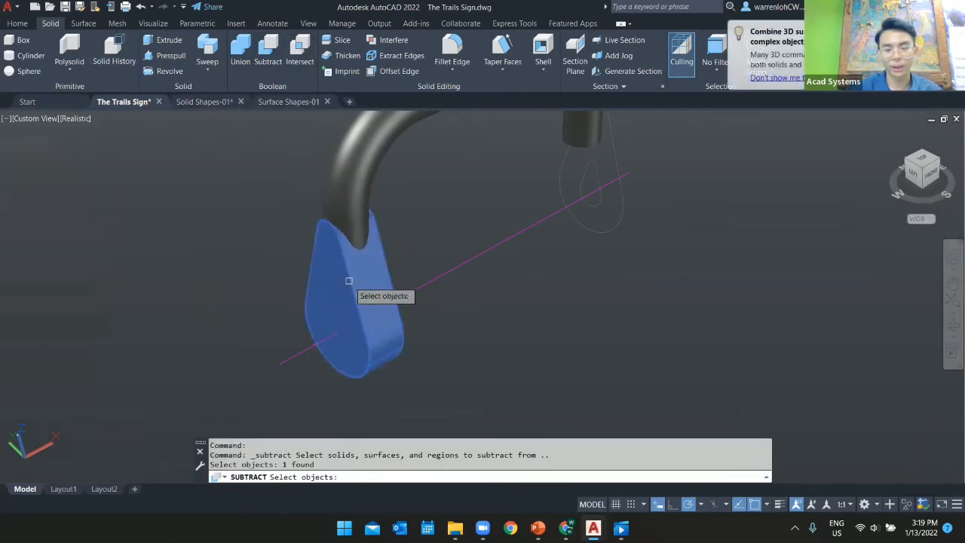
key(Return)
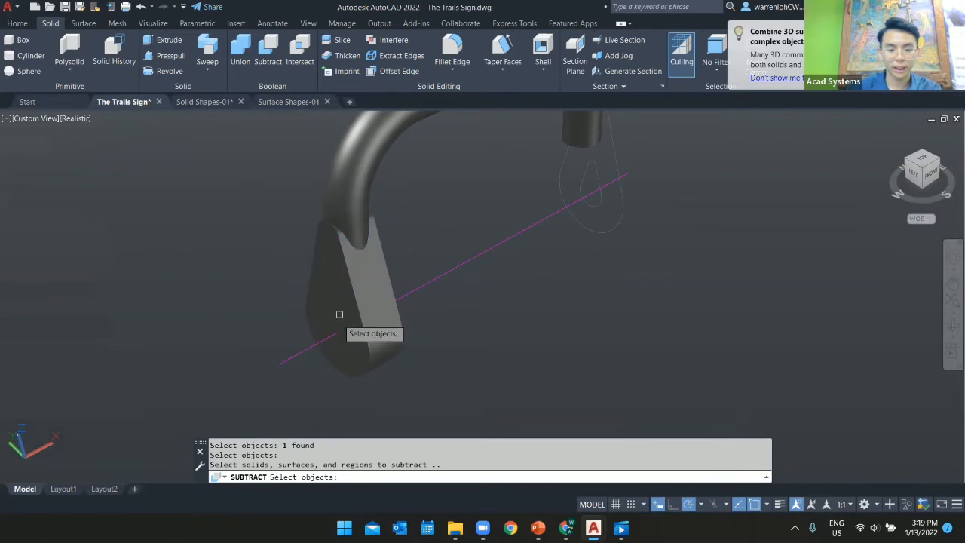
click(337, 321)
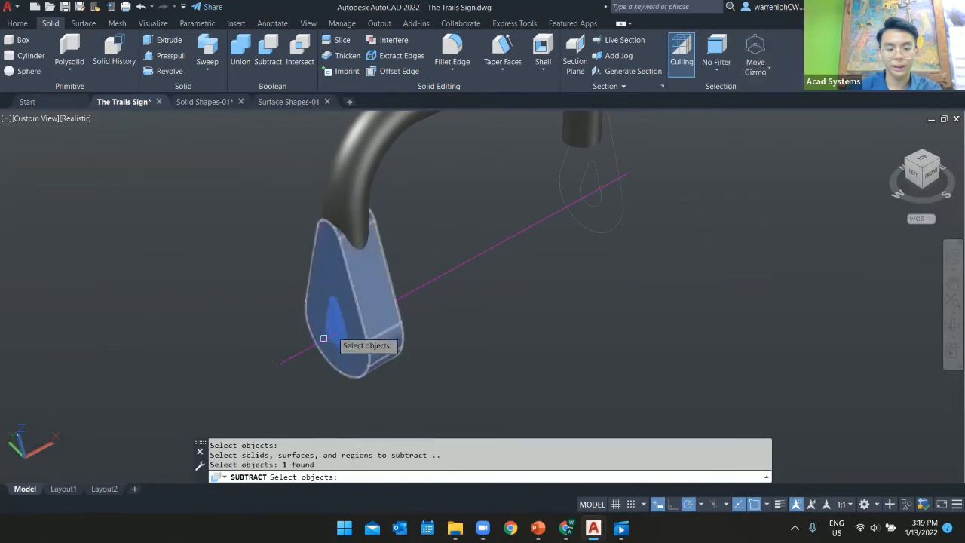
key(Return)
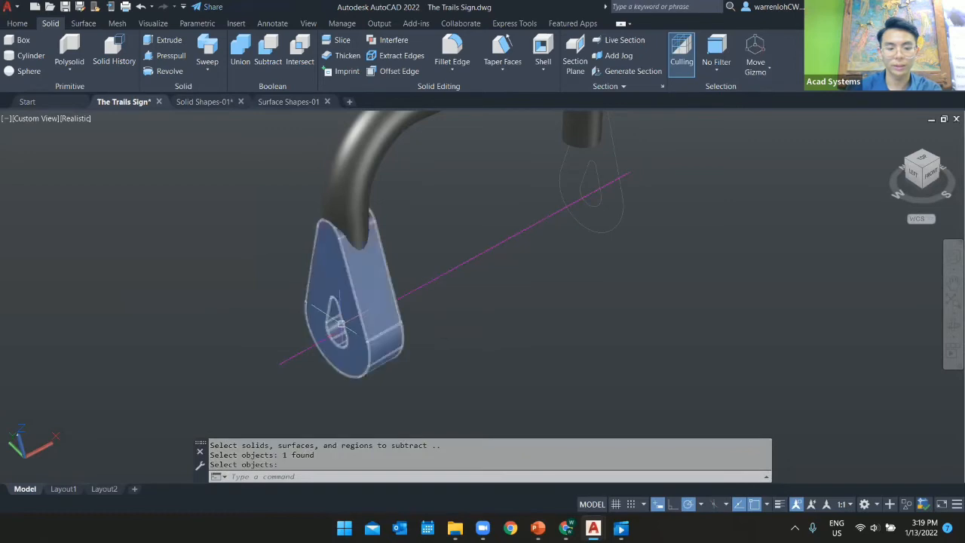
Extrude the outer and inner teardrop outlines at the far end of the shorter arm's hanger by 1.
scroll(441, 317, down, 4)
middle_drag(451, 303, 401, 336)
click(18, 24)
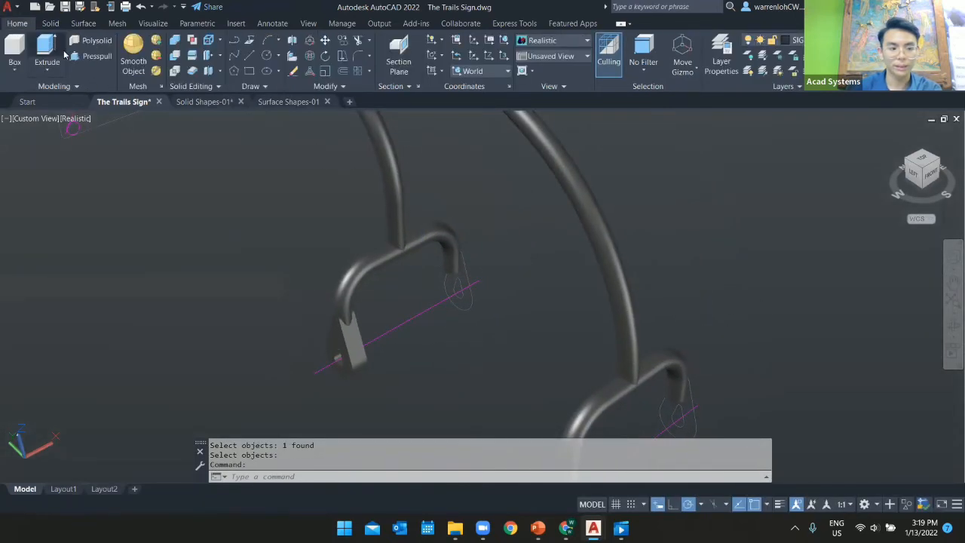
click(47, 51)
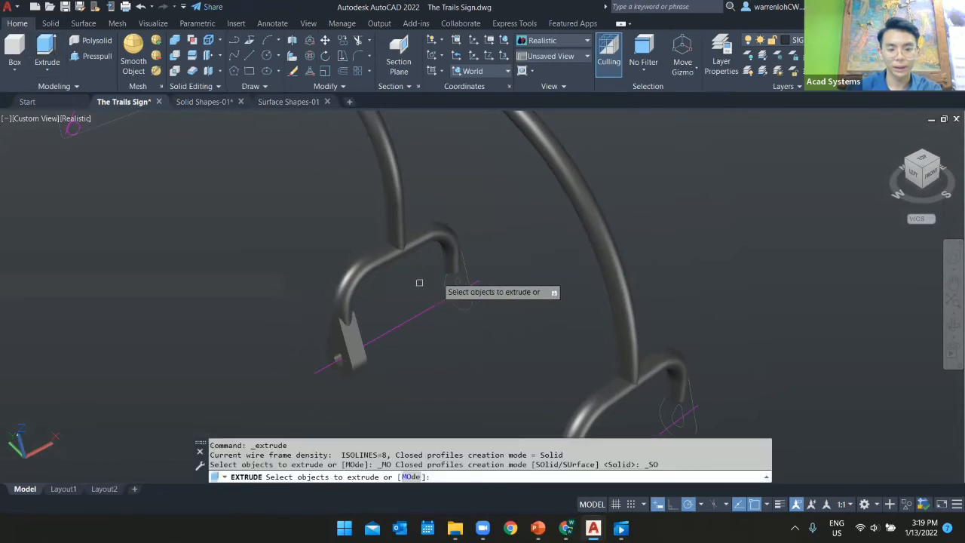
click(458, 281)
click(455, 283)
key(Return)
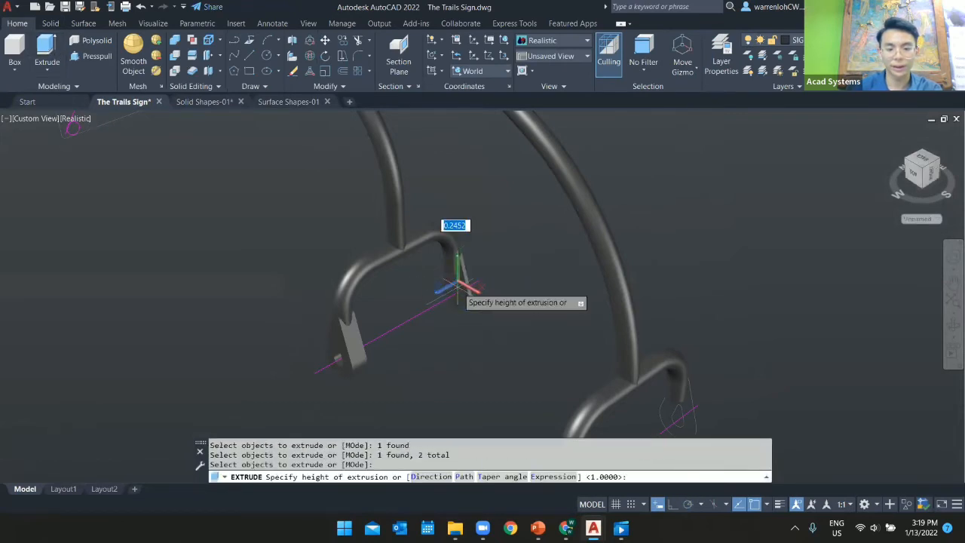
text(1)
key(Return)
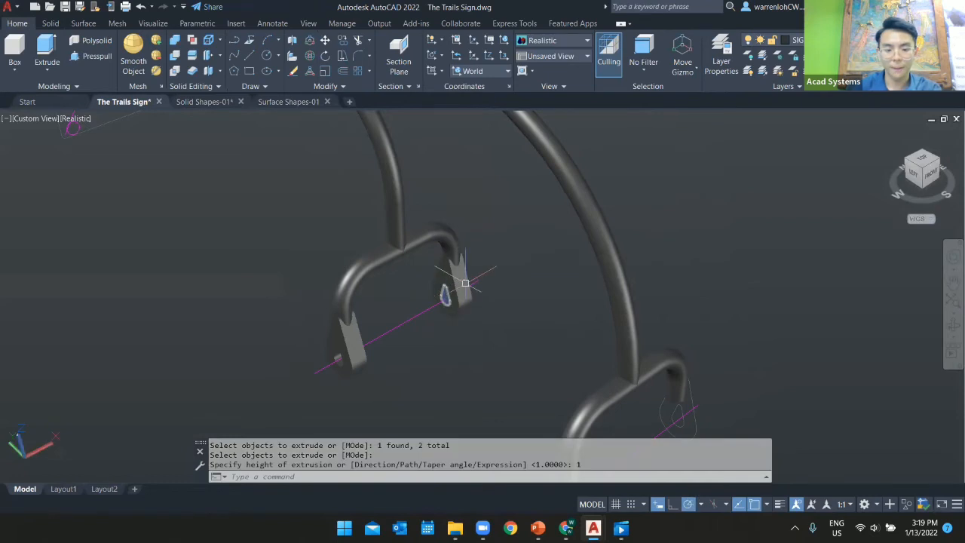
Subtract the inner teardrop solid from the outer one at the far end of the shorter arm's hanger.
click(59, 24)
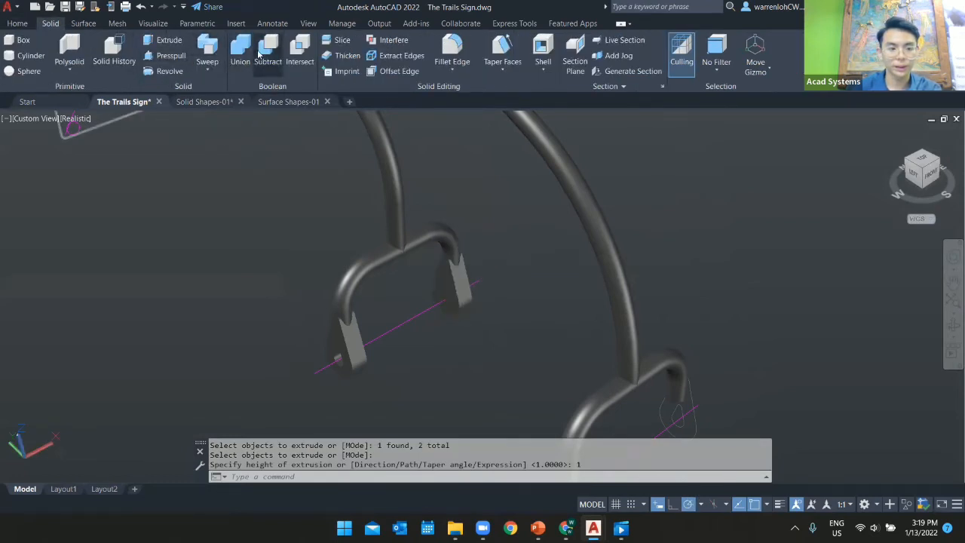
click(268, 52)
scroll(454, 318, up, 3)
click(432, 288)
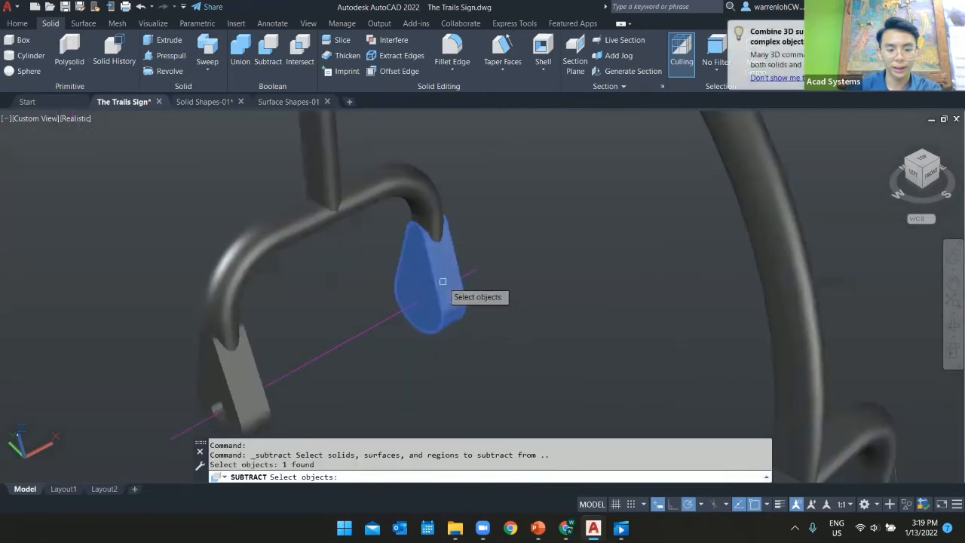
key(Return)
click(420, 294)
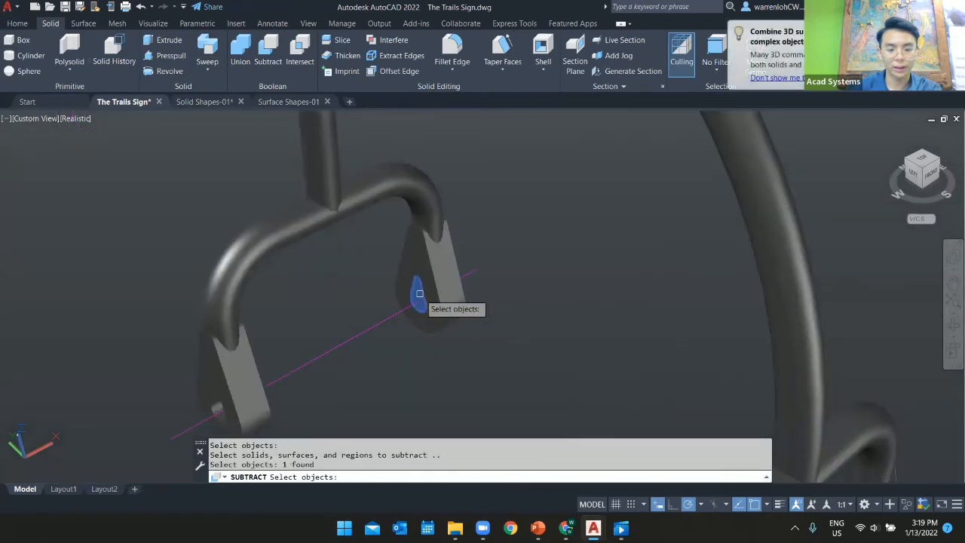
key(Return)
scroll(462, 347, down, 3)
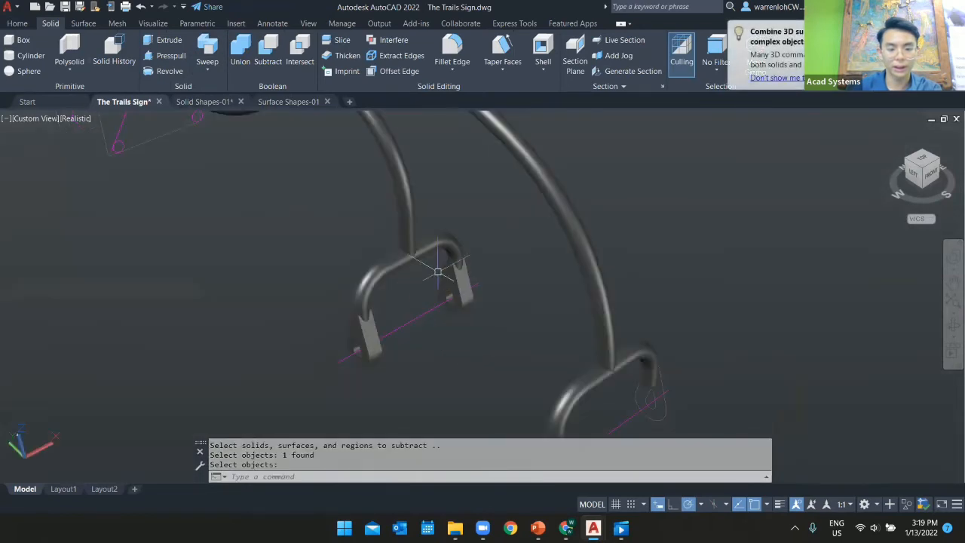
Extrude the rectangular wall plate outline, picking the extrusion height at the end of the curved arms.
scroll(463, 290, down, 4)
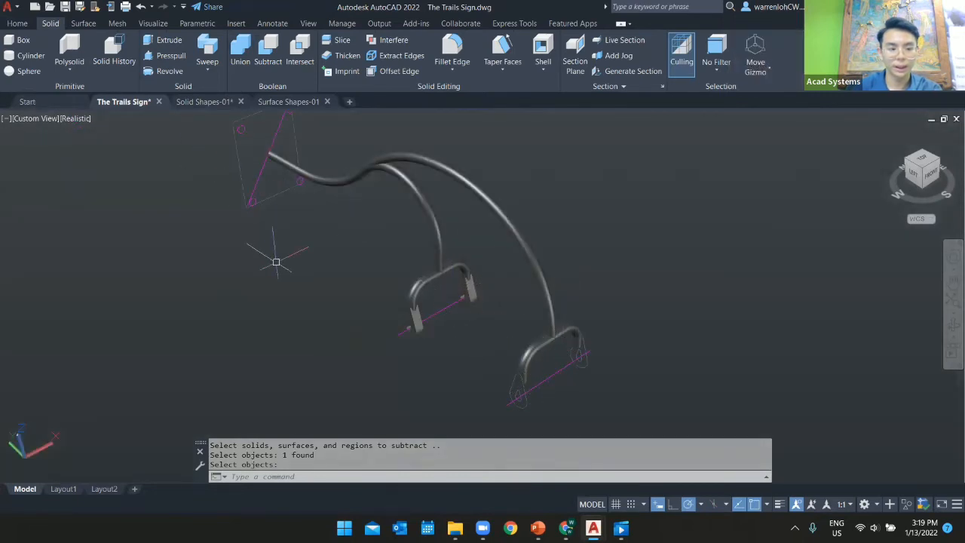
middle_drag(302, 264, 331, 314)
scroll(275, 230, up, 2)
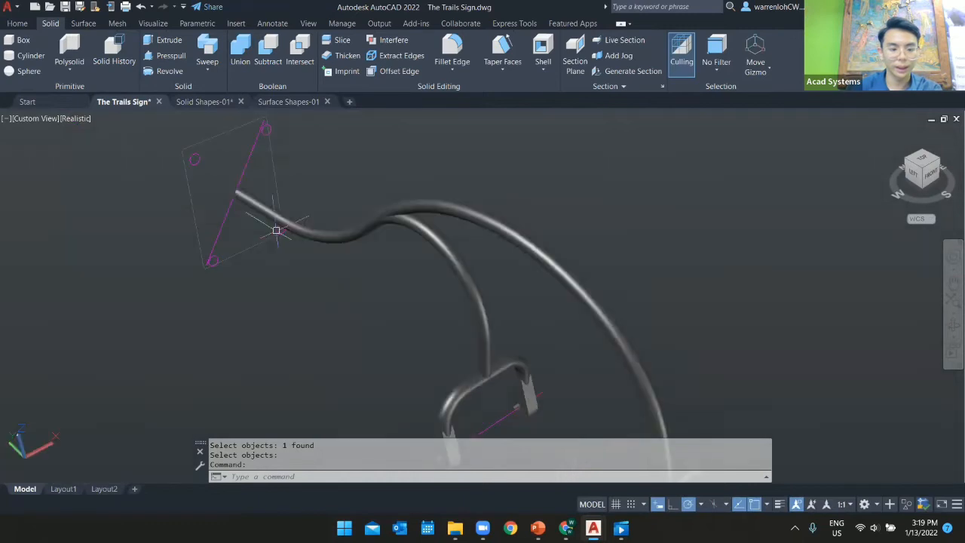
middle_drag(276, 233, 368, 303)
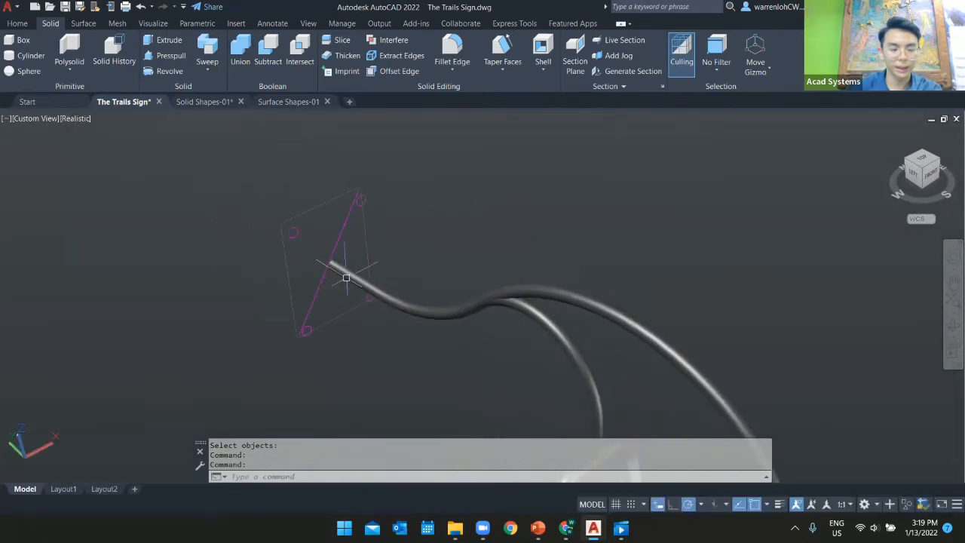
click(18, 24)
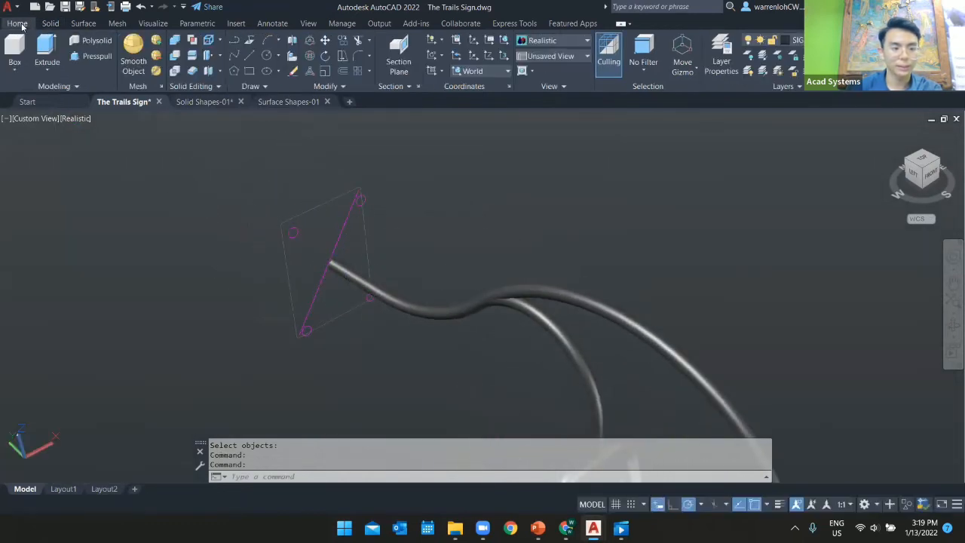
click(51, 59)
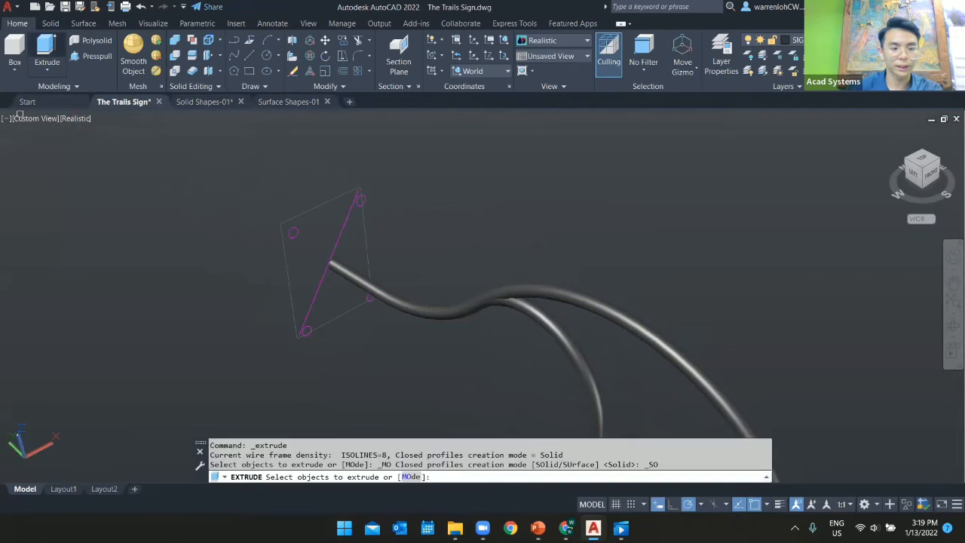
click(307, 207)
key(Return)
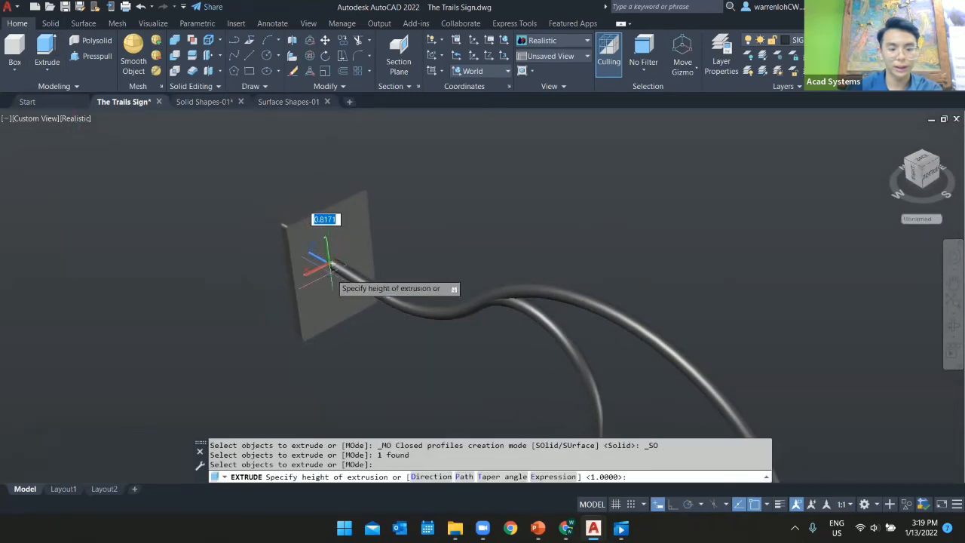
click(332, 264)
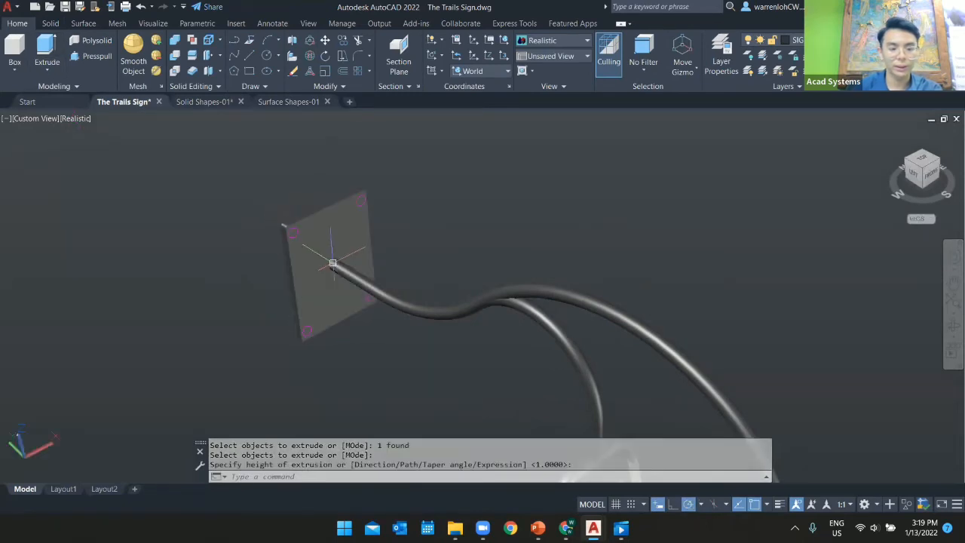
shift+middle_drag(280, 291, 301, 298)
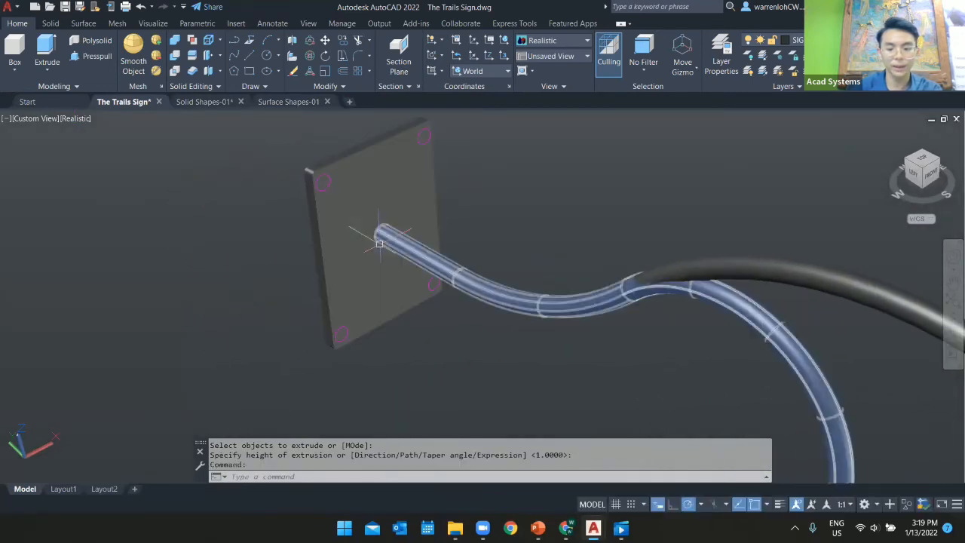
click(12, 71)
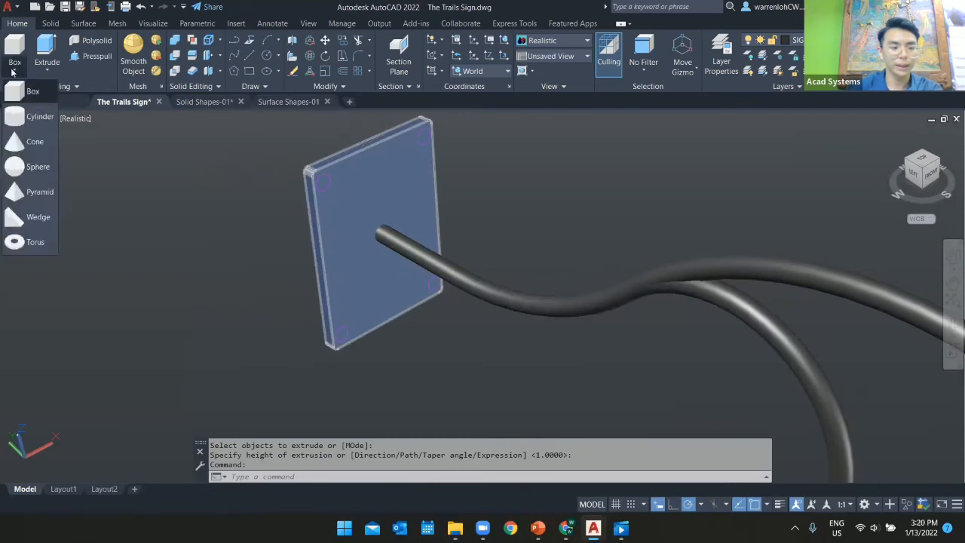
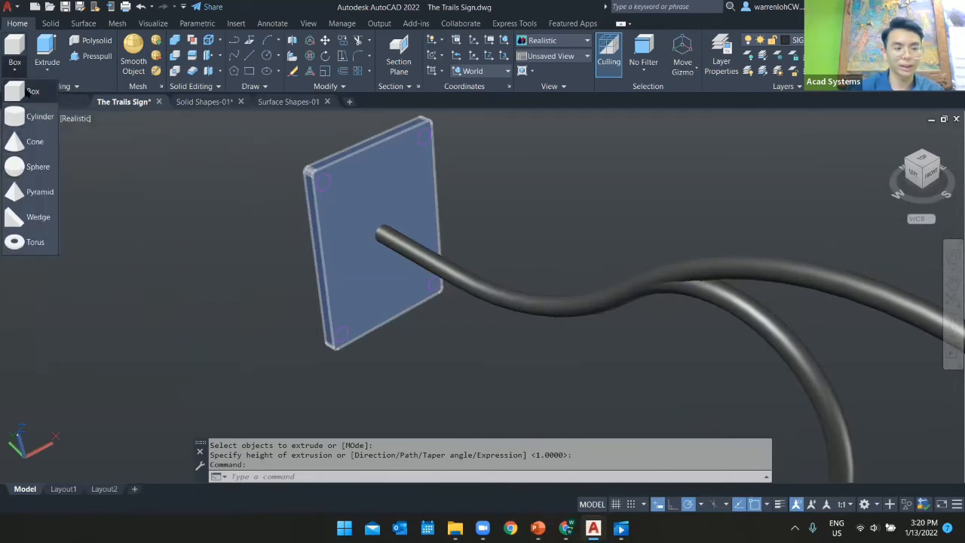
click(27, 92)
click(71, 223)
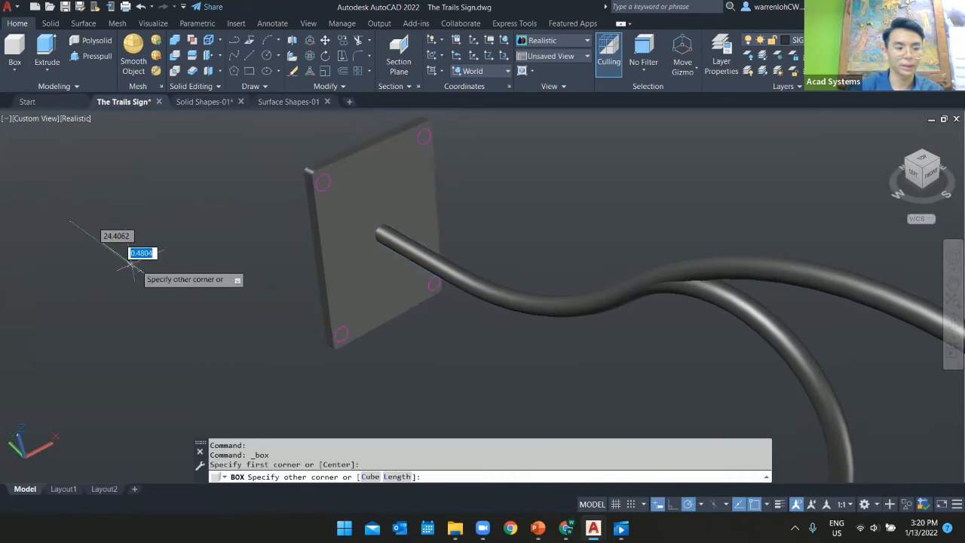
click(200, 226)
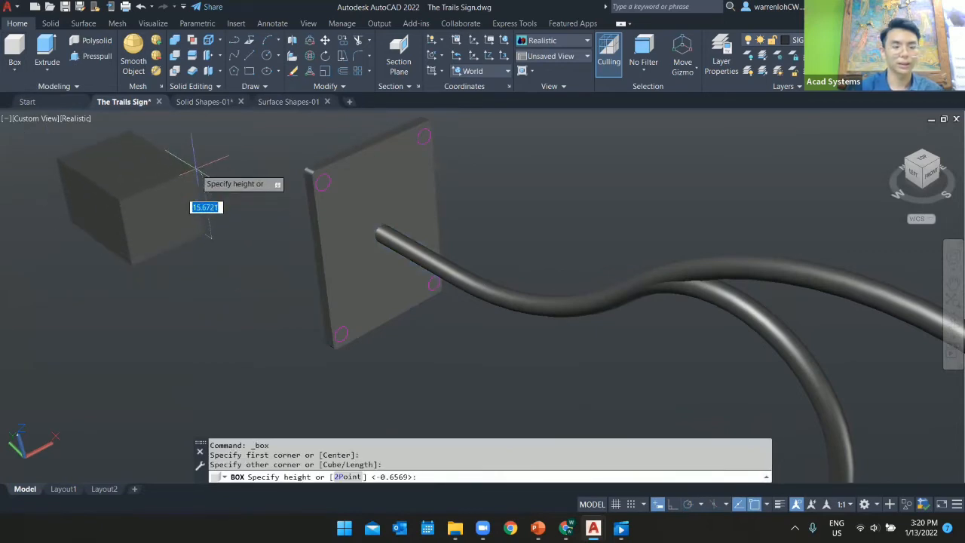
key(Escape)
Create a sphere of radius 0.5 centred on the bolt circle at the wall plate's upper near corner.
click(11, 70)
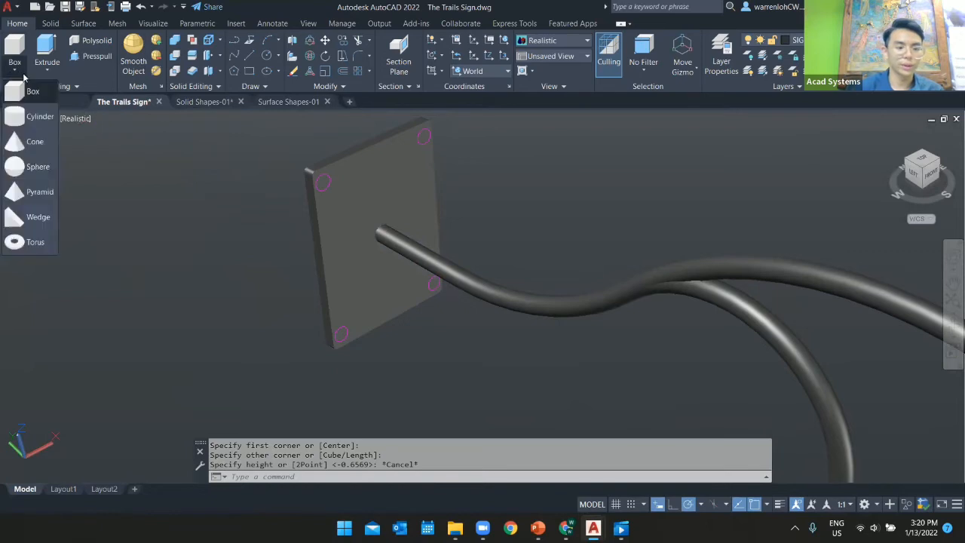
click(29, 164)
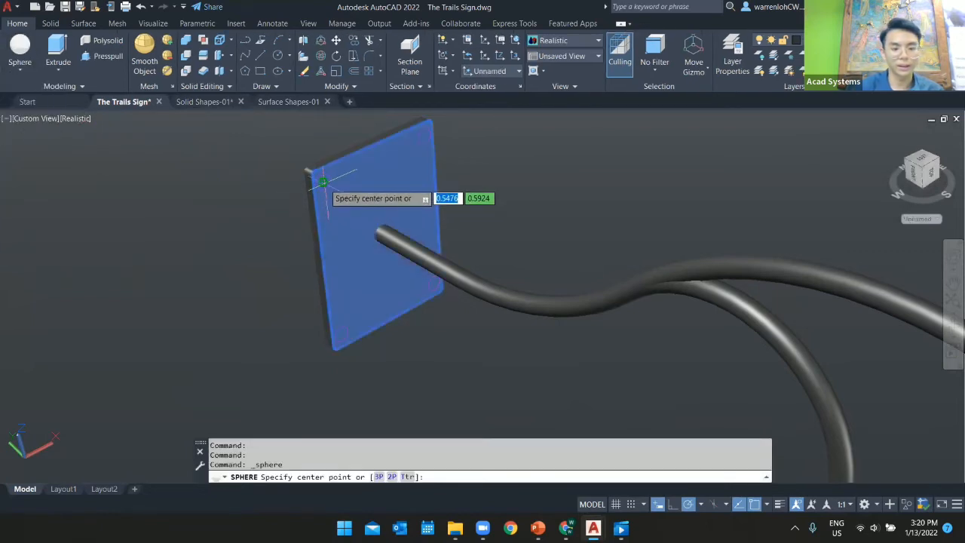
click(323, 183)
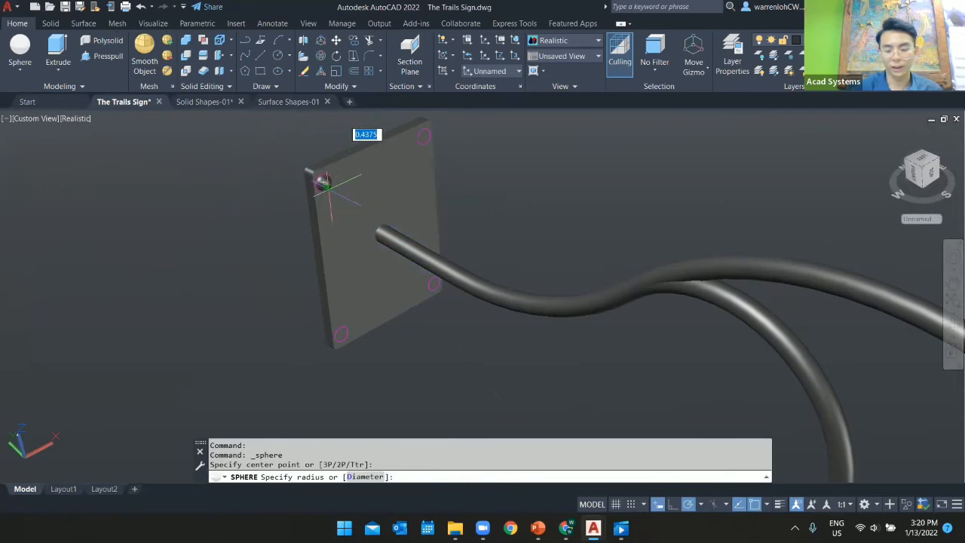
text(0.)
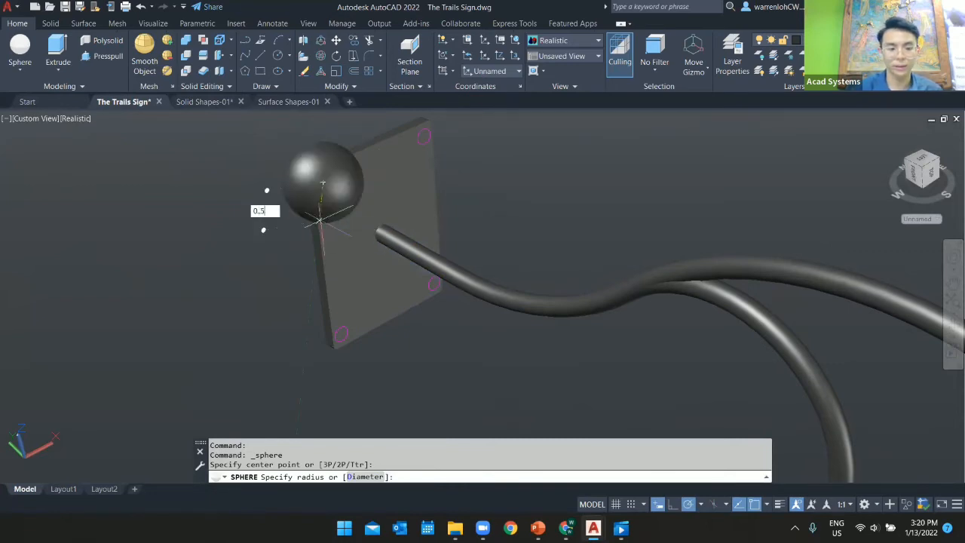
key(Return)
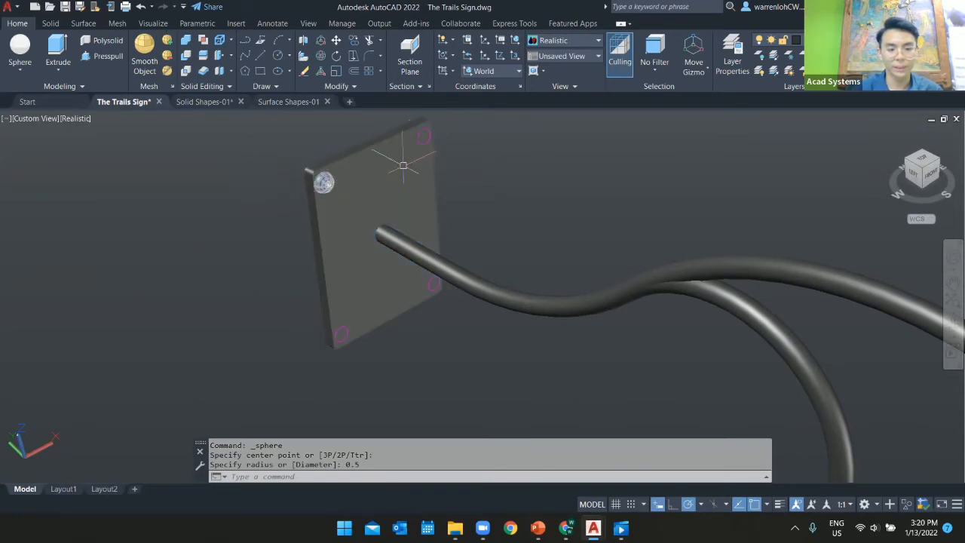
Create a sphere of radius 0.5 centred on the bolt circle at the wall plate's upper far corner.
key(Return)
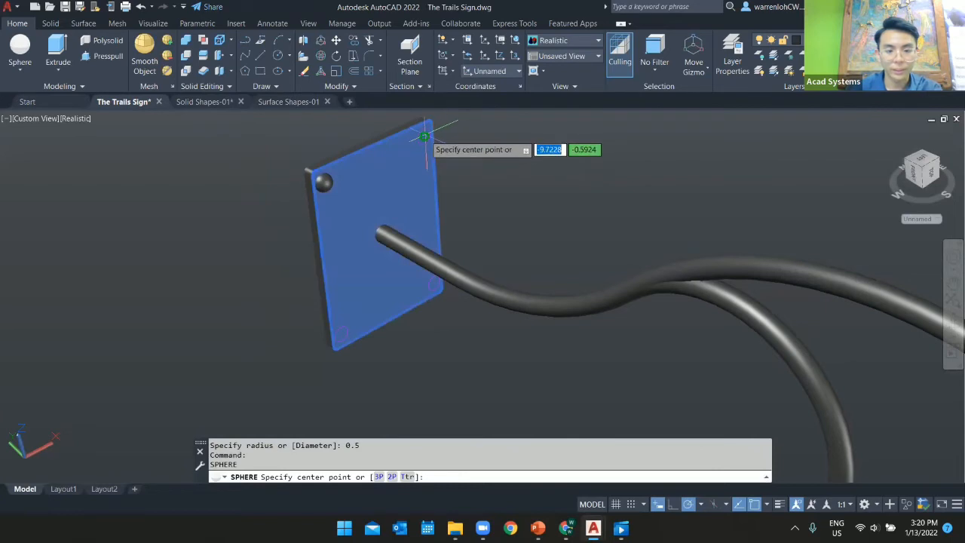
click(425, 137)
text(0.)
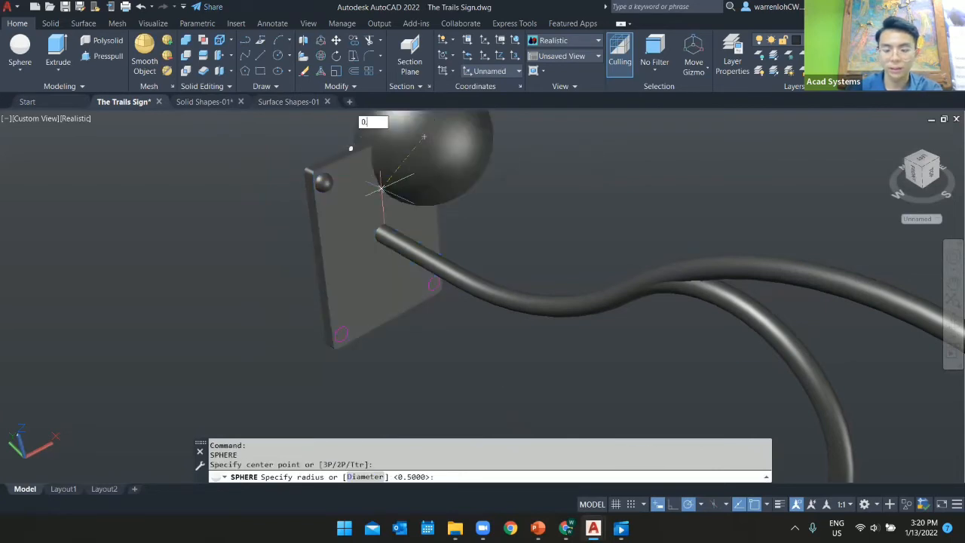
text(5)
key(Return)
Create a sphere of radius 0.5 centred on the bolt circle at the wall plate's lower near corner.
key(Return)
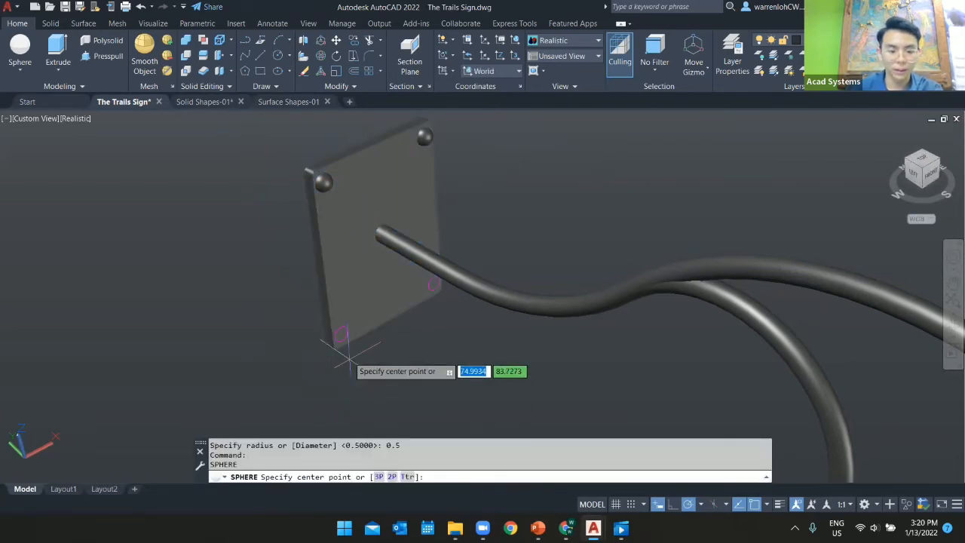
click(341, 335)
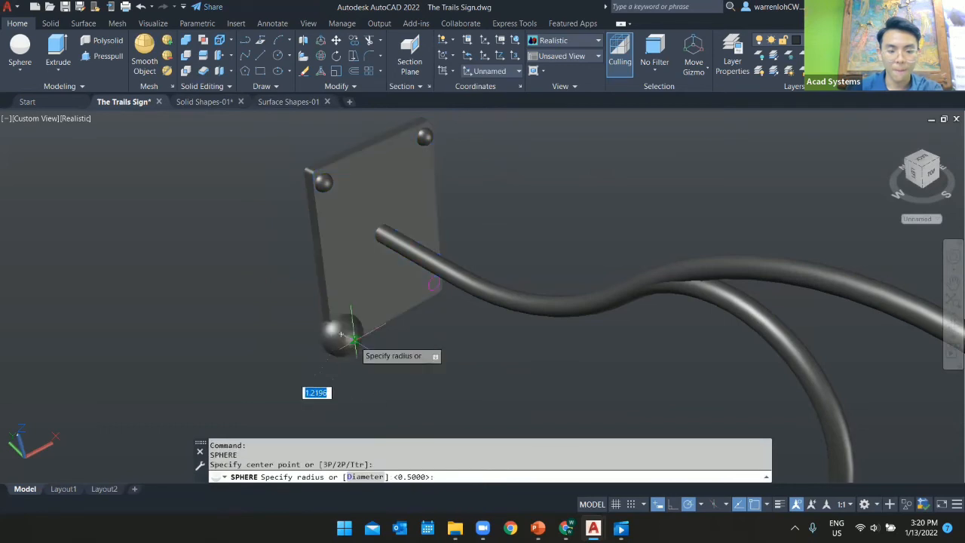
text(0.5)
key(Return)
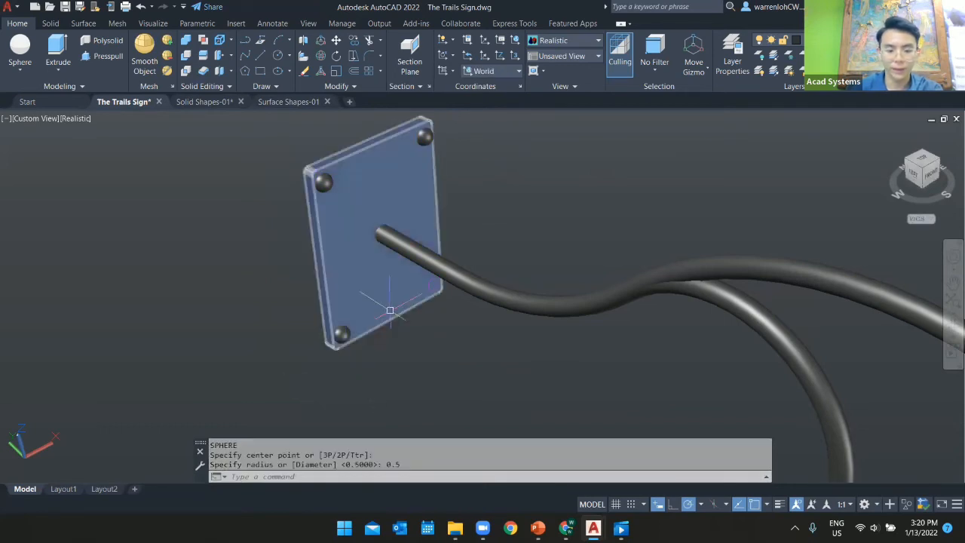
Try to place a sphere of radius 0.5 on the bolt circle at the wall plate's lower far corner.
key(Return)
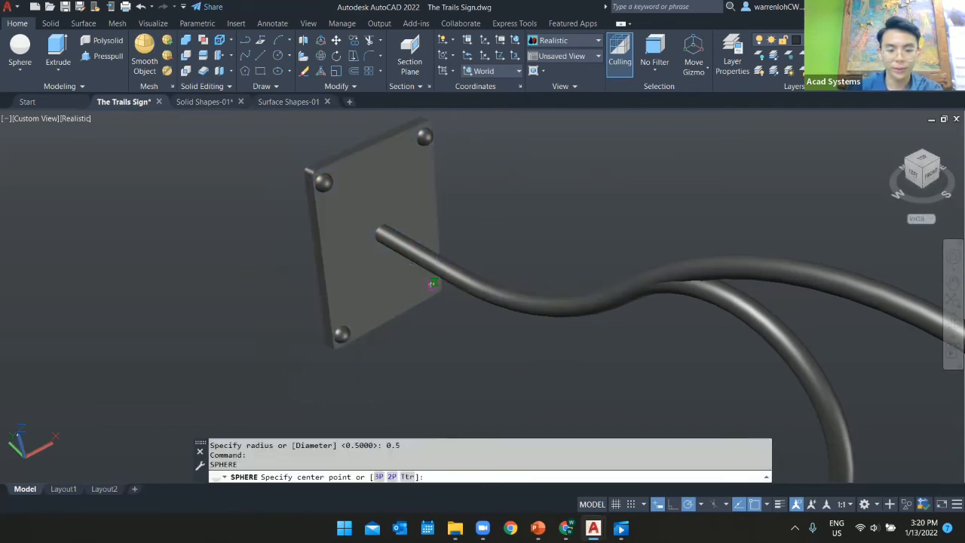
click(432, 284)
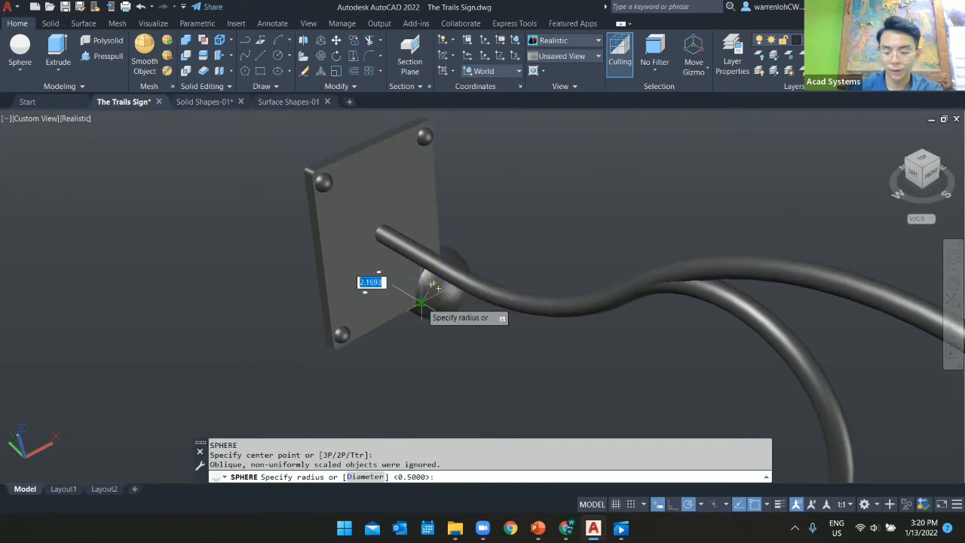
text(0.5)
key(Return)
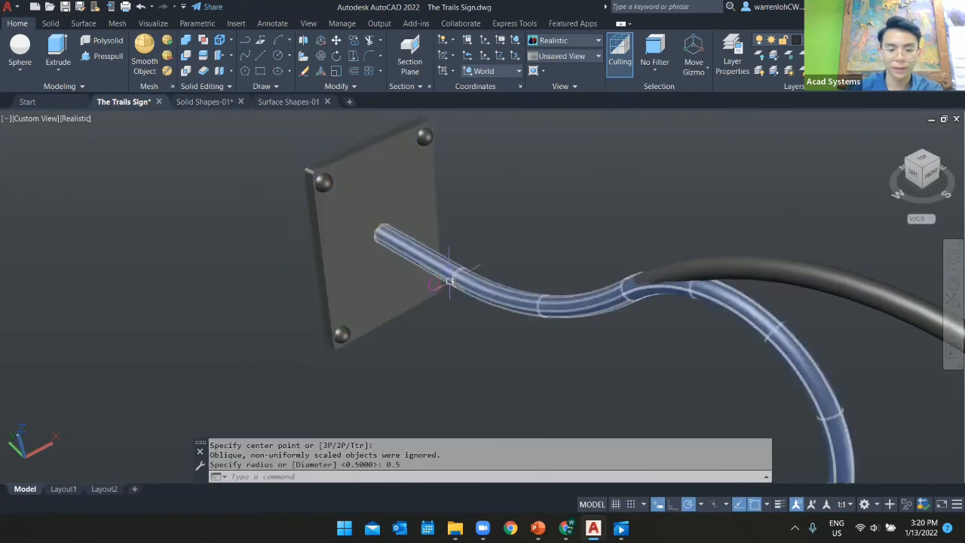
Create a sphere of radius 0.5 centred on the bolt circle at the wall plate's lower far corner.
key(Return)
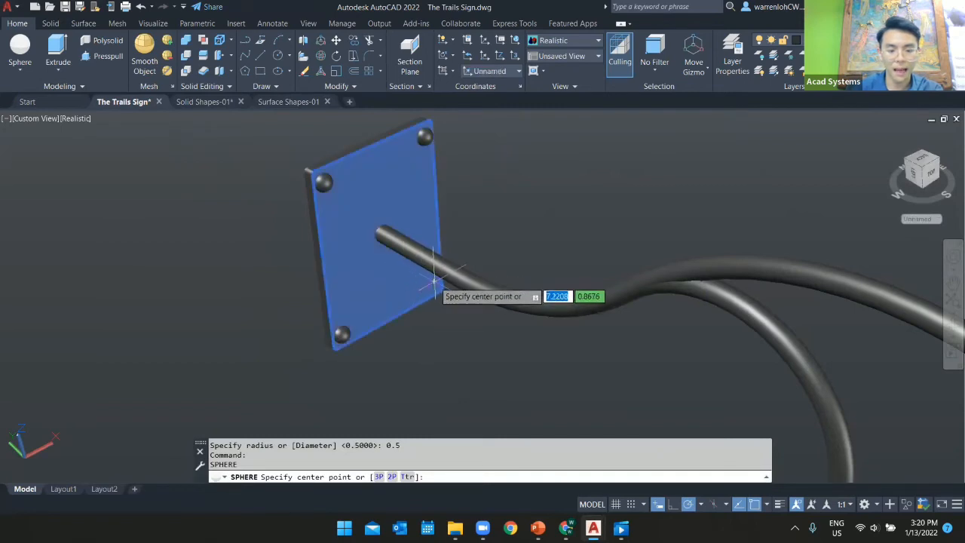
scroll(435, 278, up, 5)
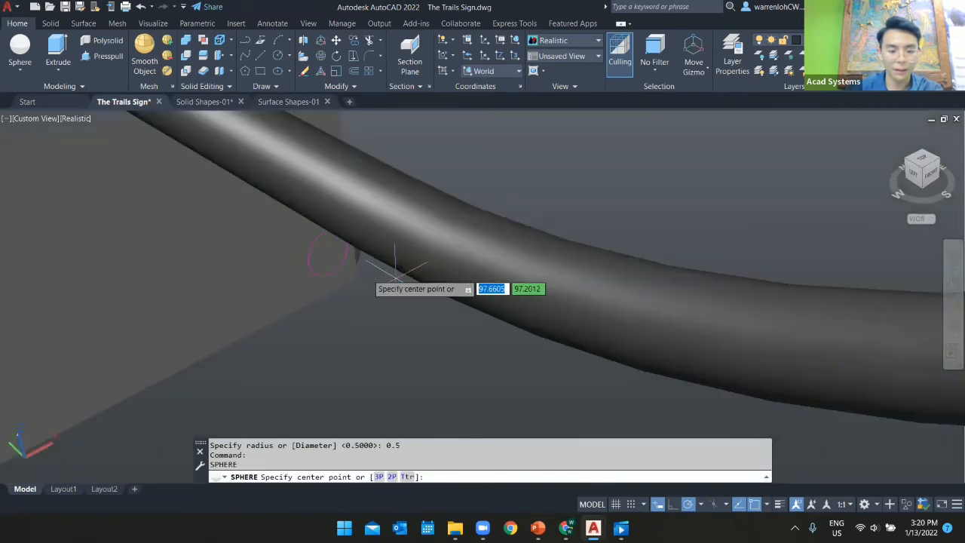
click(329, 253)
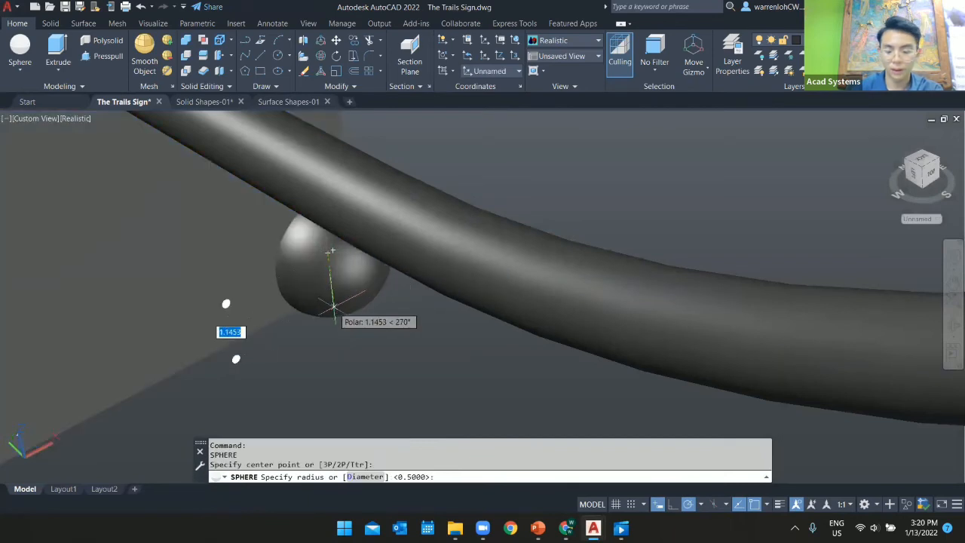
text(0.5)
key(Return)
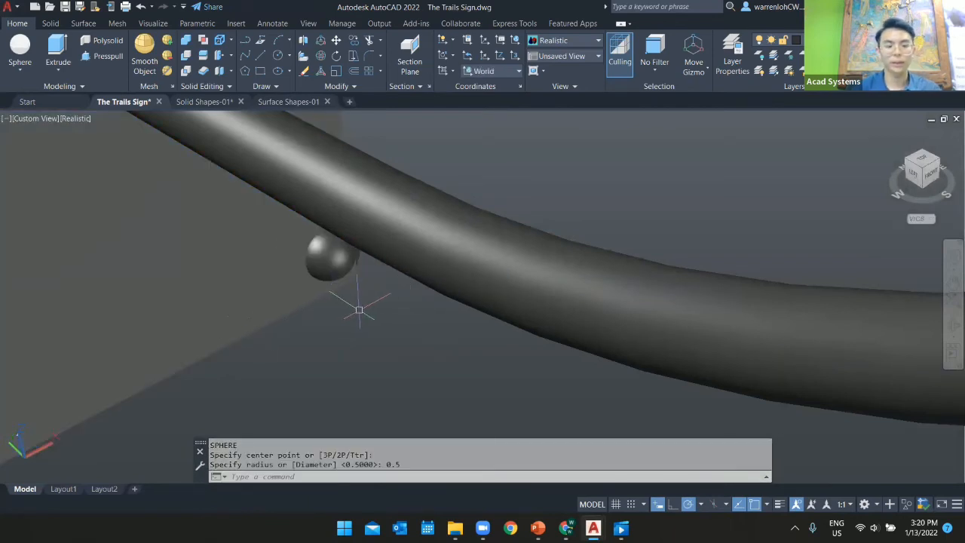
End the layer isolation used for the iron bracket and restore all the sign's hidden layers.
scroll(346, 308, down, 5)
middle_drag(530, 364, 357, 298)
scroll(336, 324, down, 3)
scroll(336, 324, down, 2)
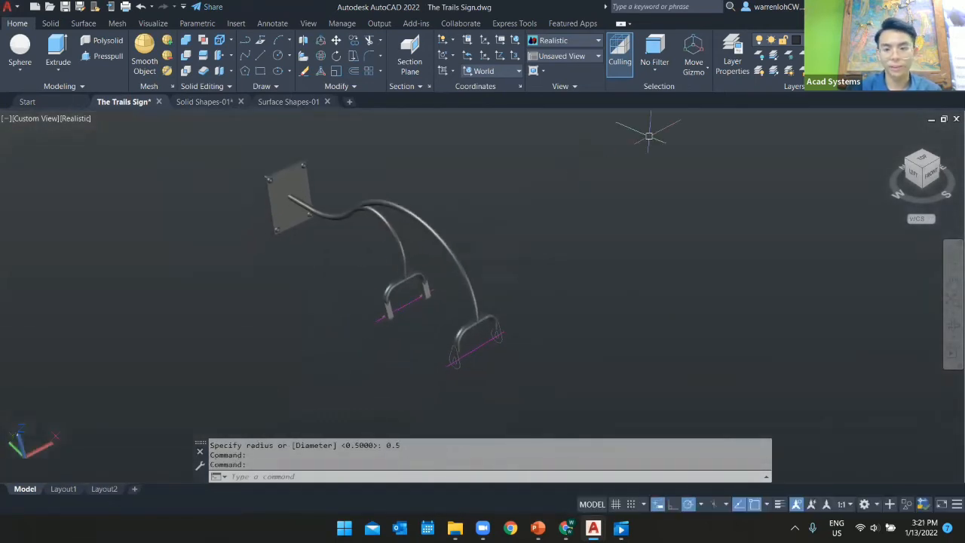
click(775, 71)
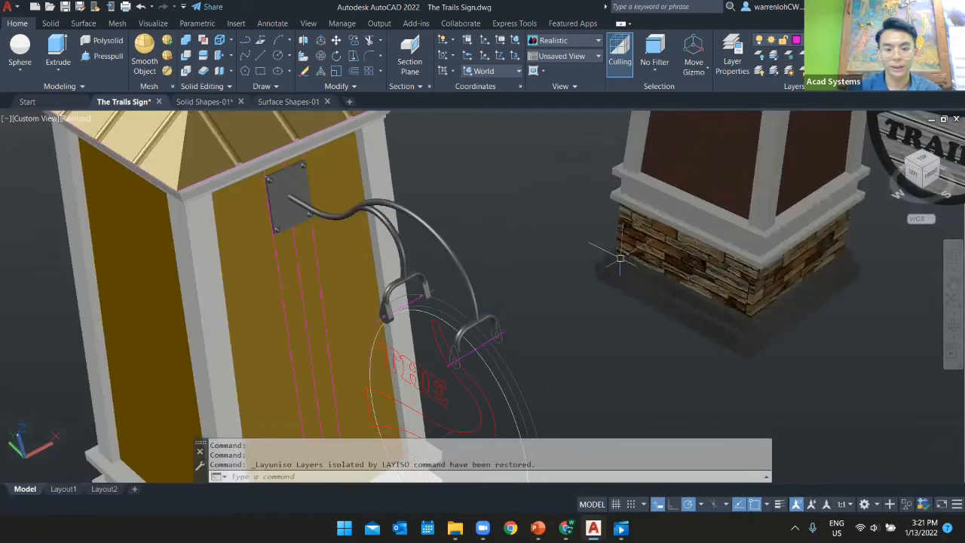
Isolate the SIGN-SIGN-TRIM-GUIDELINES layer using the outer circle around the round sign.
scroll(620, 259, down, 2)
middle_drag(586, 364, 518, 285)
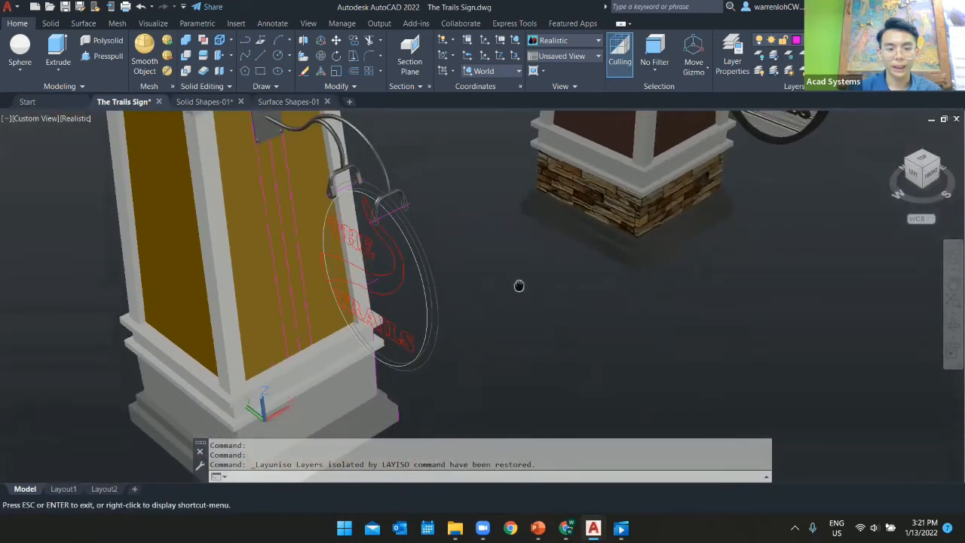
scroll(519, 287, down, 2)
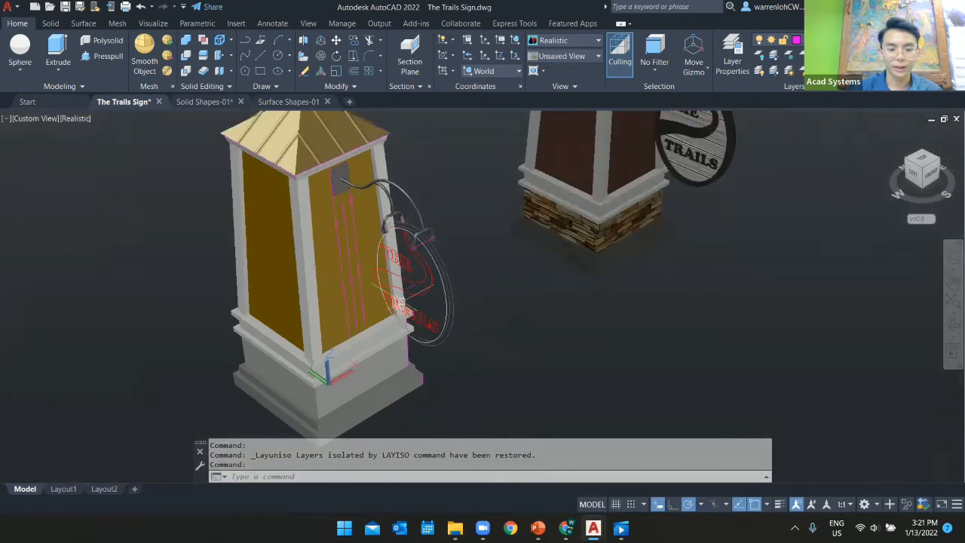
scroll(400, 293, up, 1)
scroll(398, 296, up, 3)
middle_drag(398, 295, 438, 300)
click(467, 249)
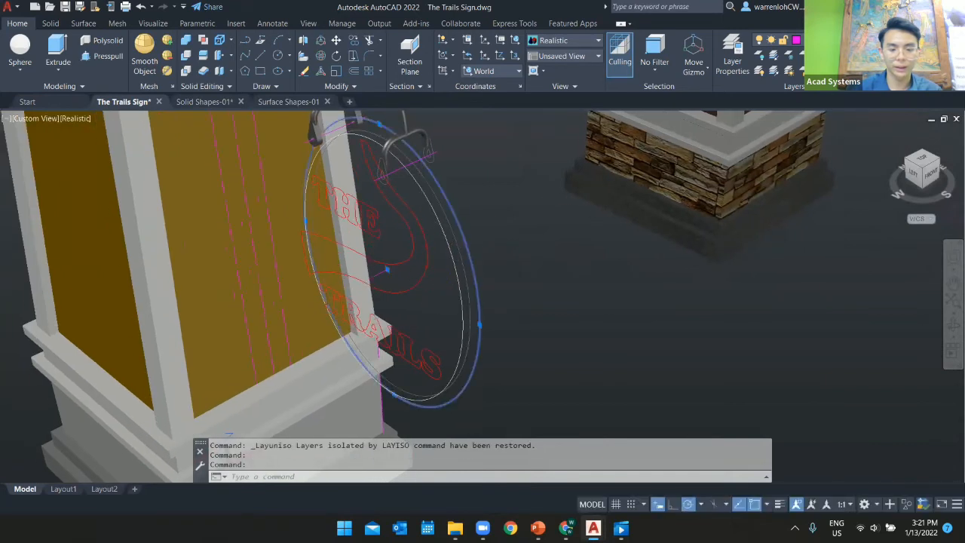
click(772, 58)
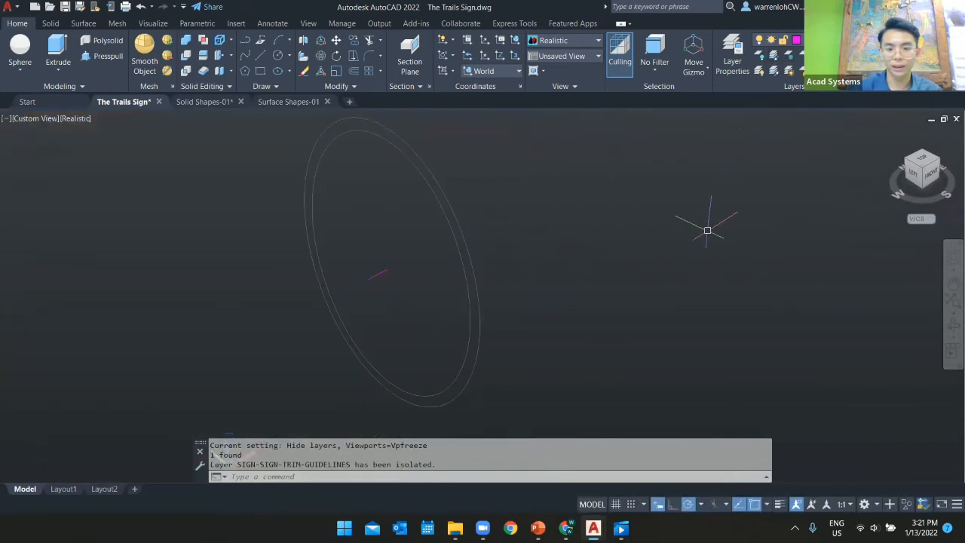
Make SIGN-SIGN-TRIM the current layer and have it turned on alongside the trim guidelines.
middle_drag(699, 222, 656, 258)
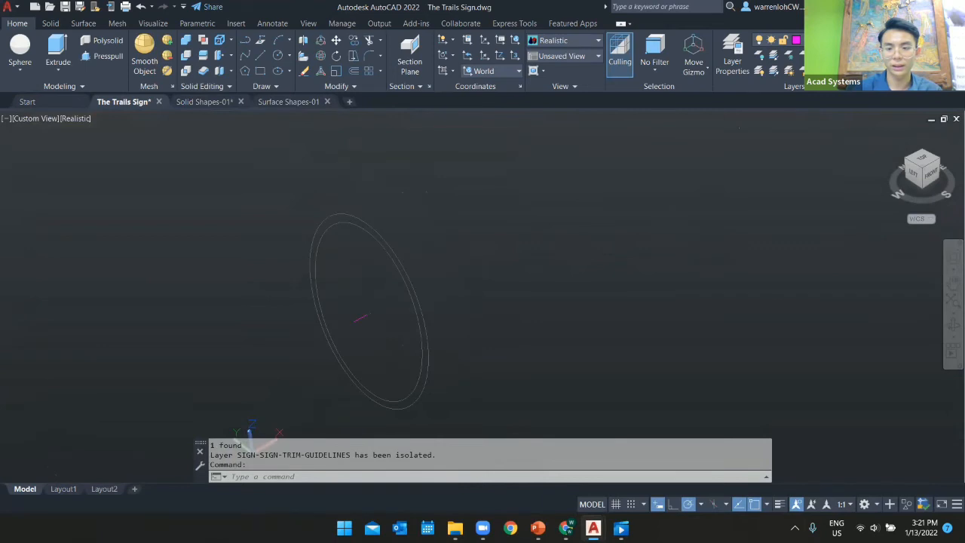
click(905, 39)
click(759, 324)
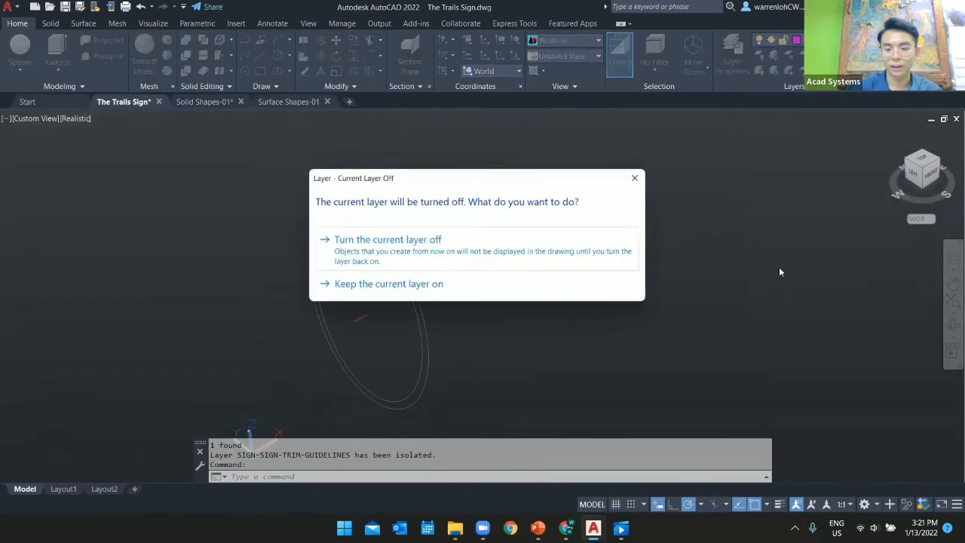
click(566, 243)
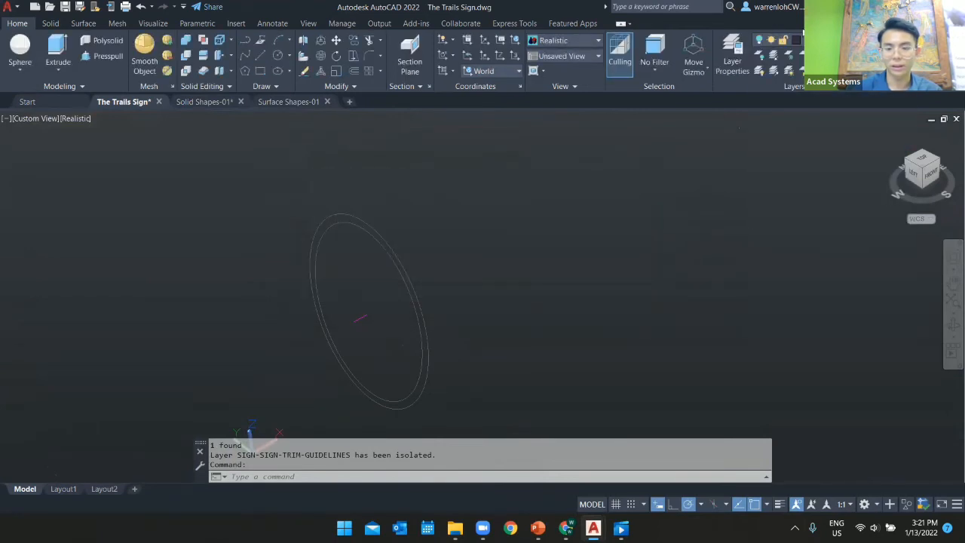
click(829, 40)
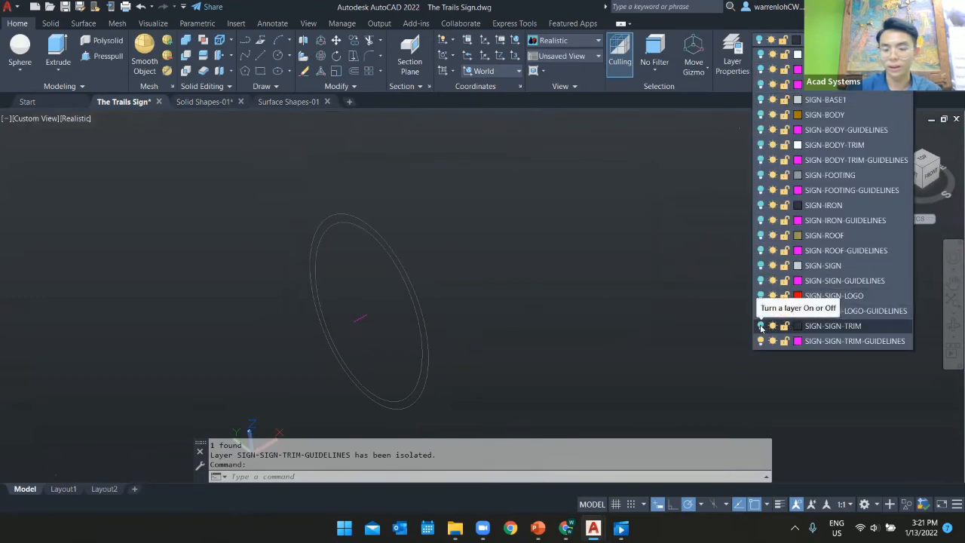
click(761, 325)
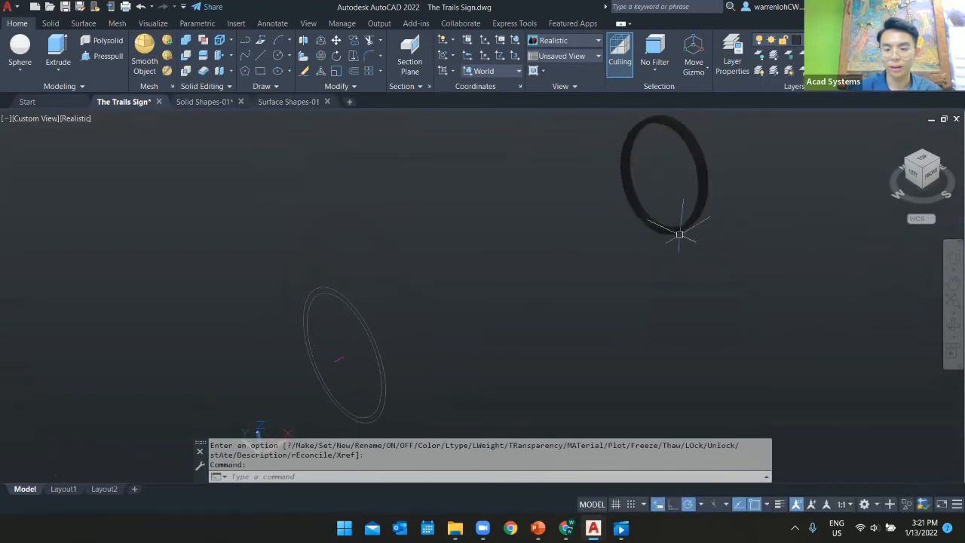
Extrude both concentric sign trim circles into solids along the short guideline at their centre, using the Path option.
middle_drag(398, 395, 464, 338)
click(53, 49)
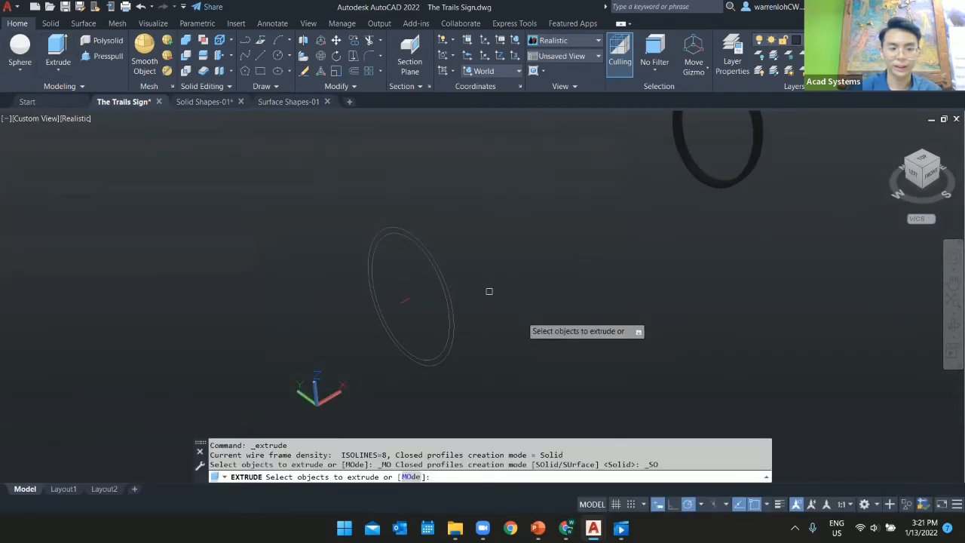
click(443, 250)
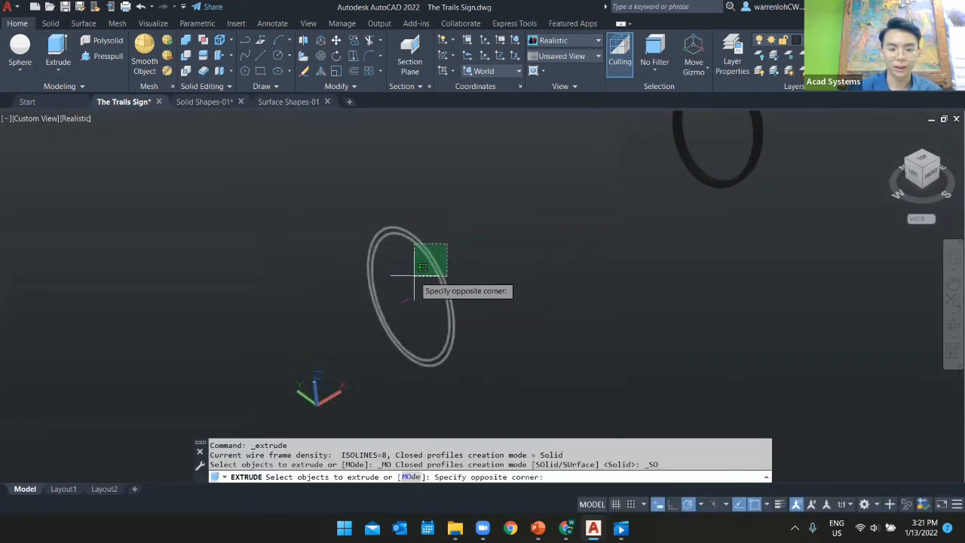
click(414, 275)
key(Return)
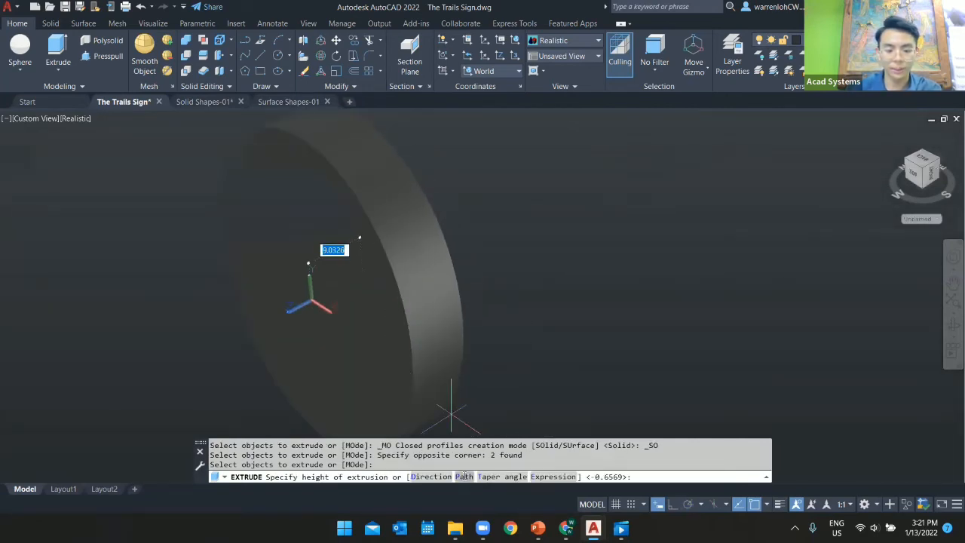
click(465, 476)
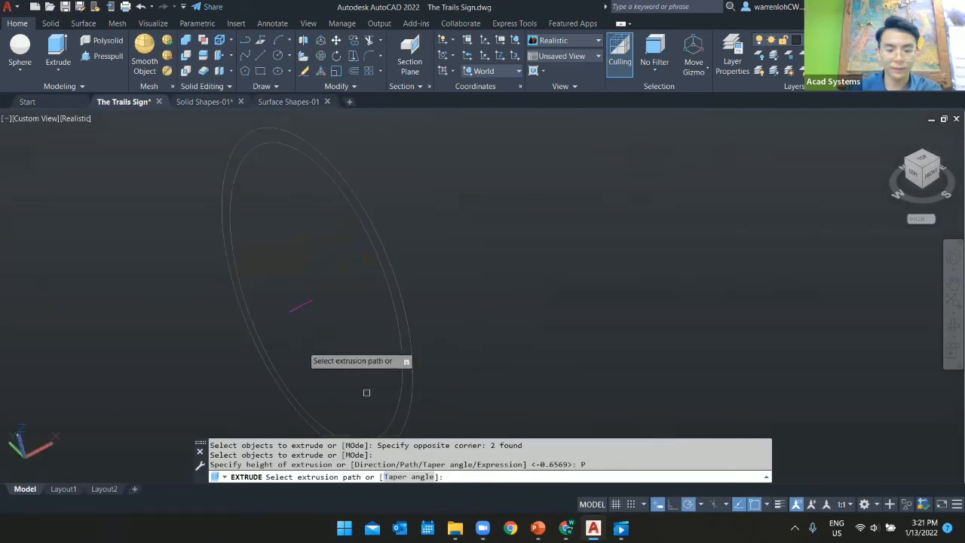
click(298, 305)
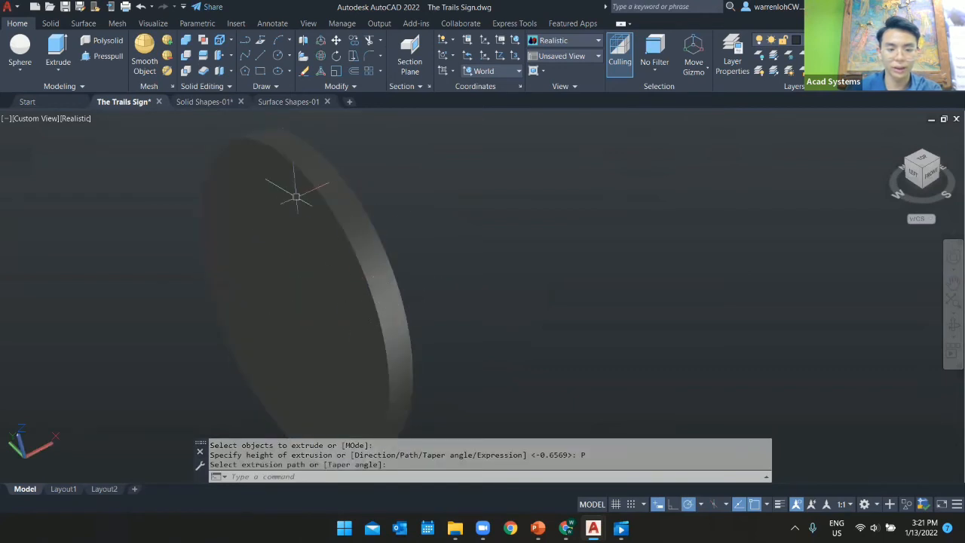
scroll(330, 250, down, 1)
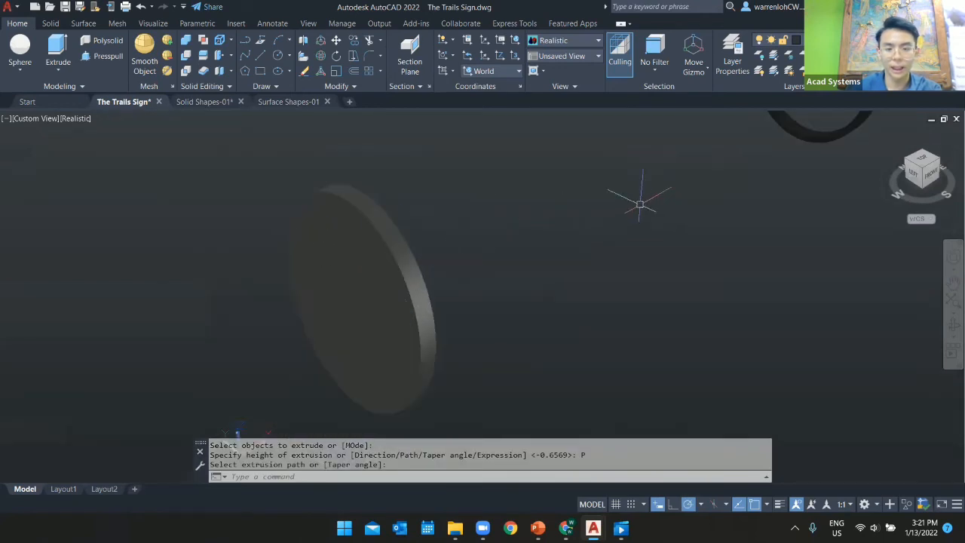
Subtract the inner trim disc from the outer disc to form the sign's ring-shaped trim.
middle_drag(637, 212, 530, 269)
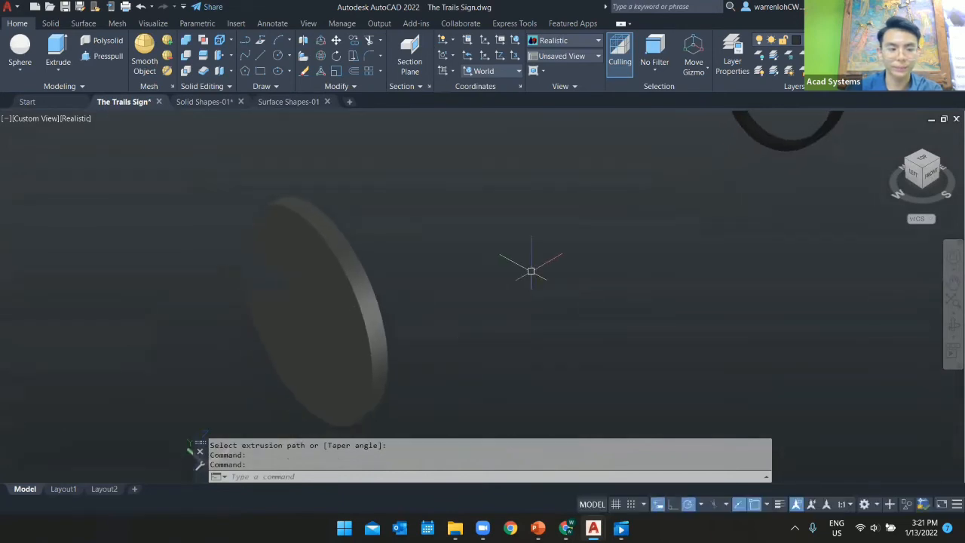
click(53, 24)
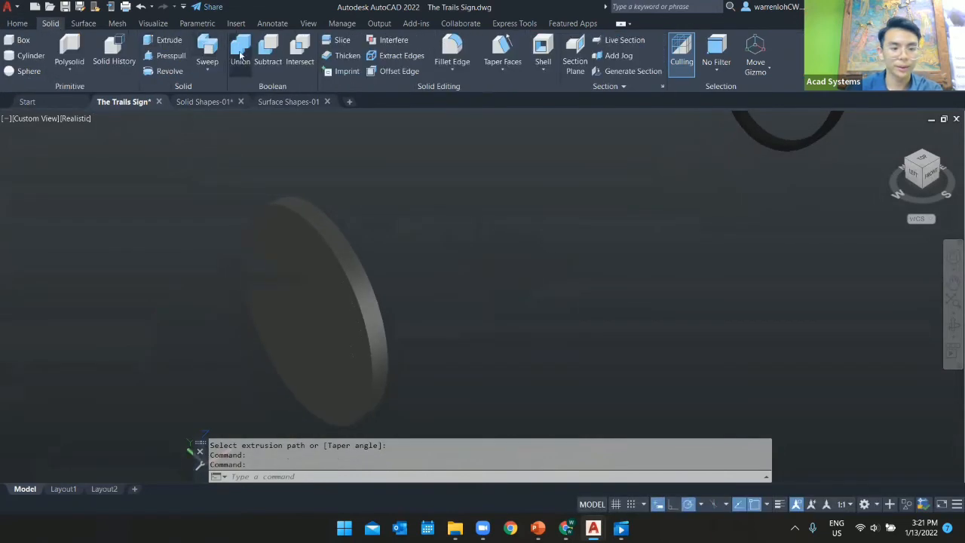
click(267, 52)
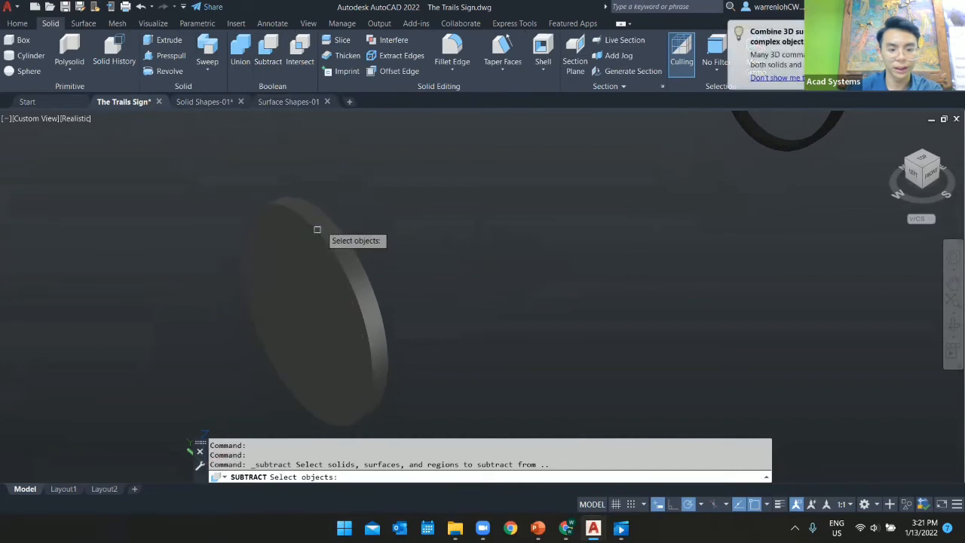
click(318, 228)
key(Return)
click(297, 275)
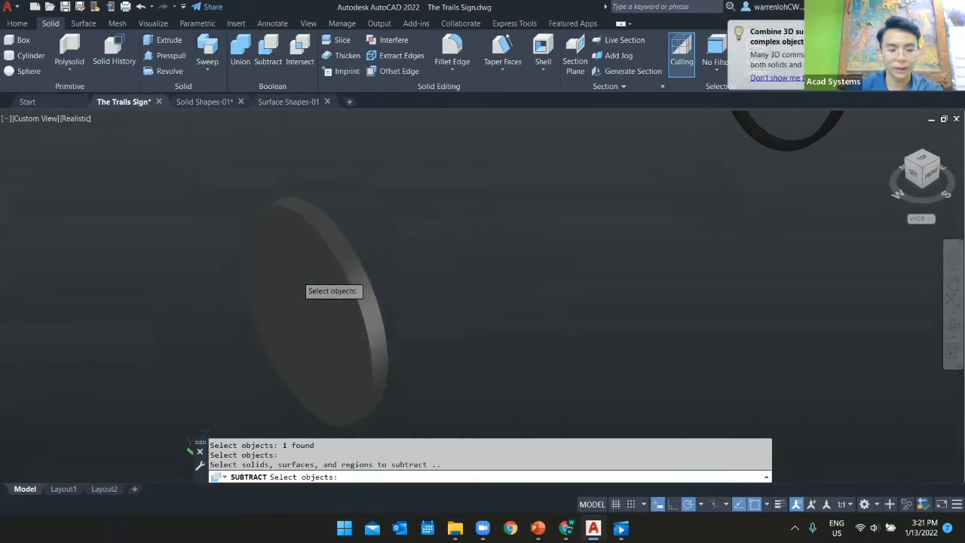
key(Return)
scroll(409, 301, down, 2)
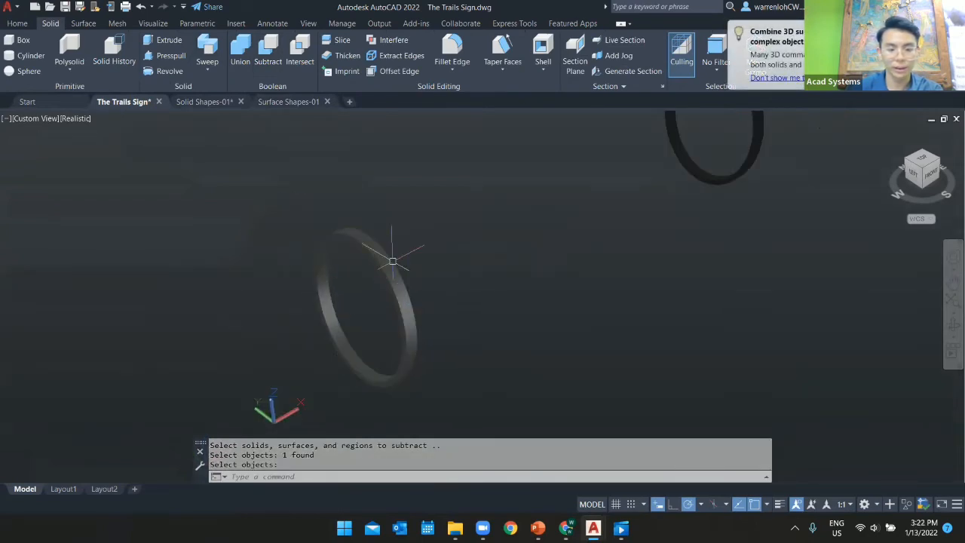
Restore the layers hidden by the trim isolation to show the ring on the full sign model.
click(18, 24)
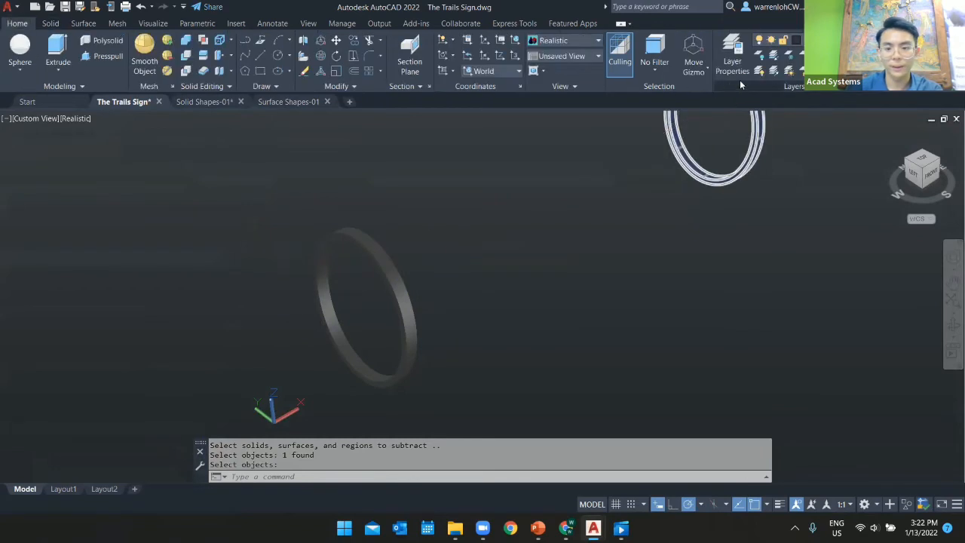
click(780, 71)
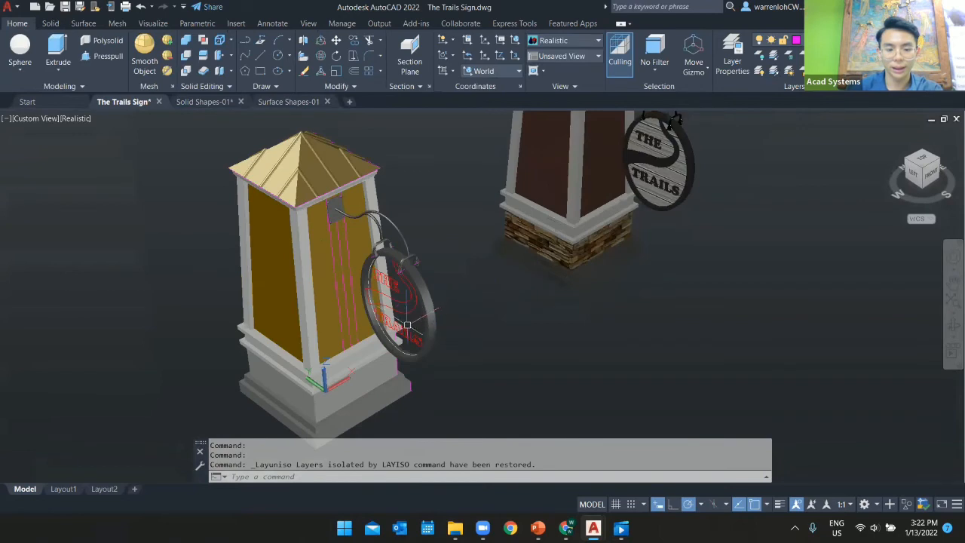
scroll(406, 326, up, 2)
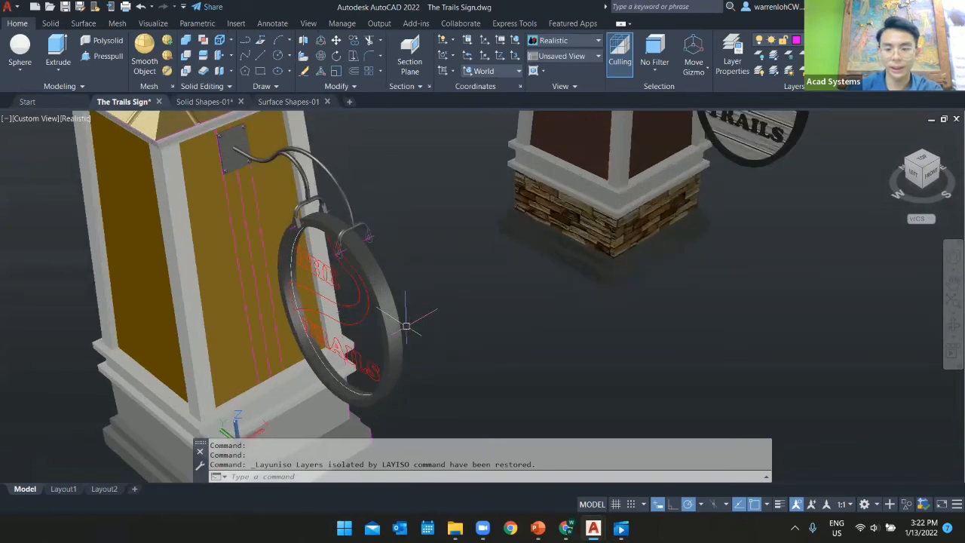
Isolate the SIGN-SIGN layer and turn on the SIGN-SIGN-GUIDELINES layer.
click(773, 71)
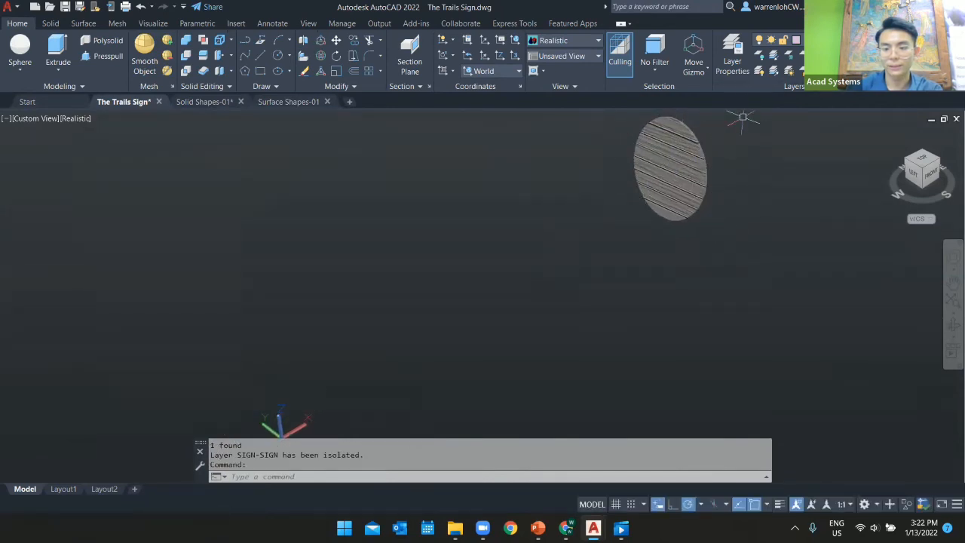
click(837, 40)
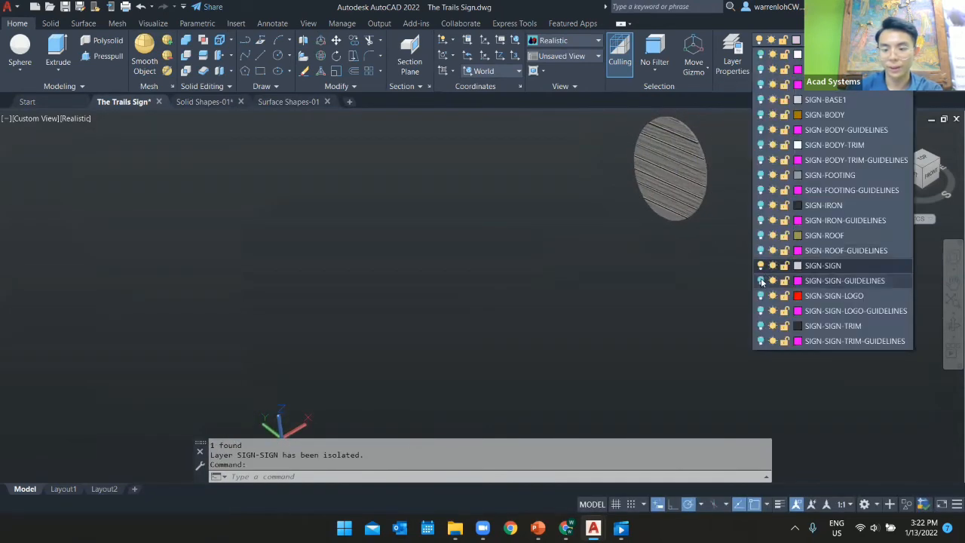
click(761, 280)
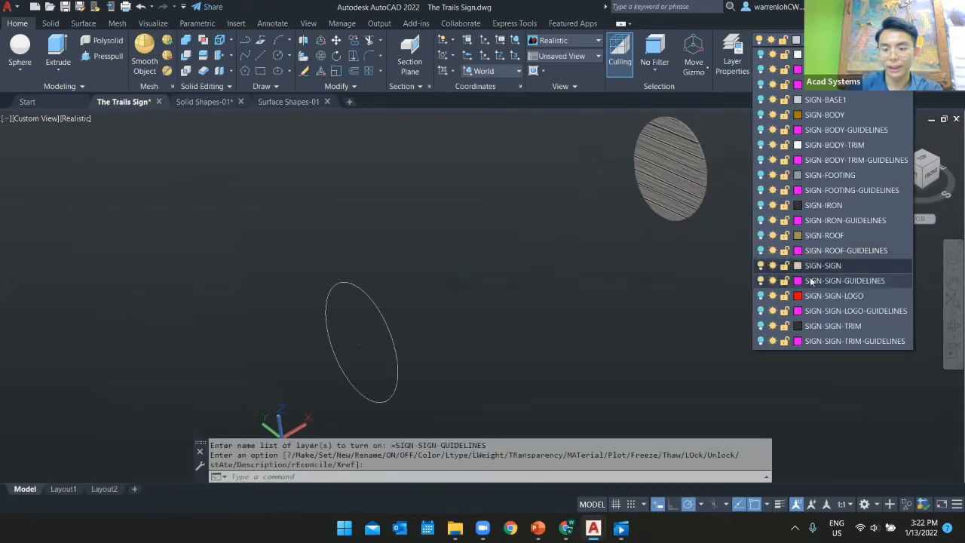
click(366, 357)
Extrude the sign panel circle into a solid disc along the short guideline at its centre, using the Path option.
scroll(366, 357, up, 1)
middle_drag(371, 352, 413, 263)
key(Return)
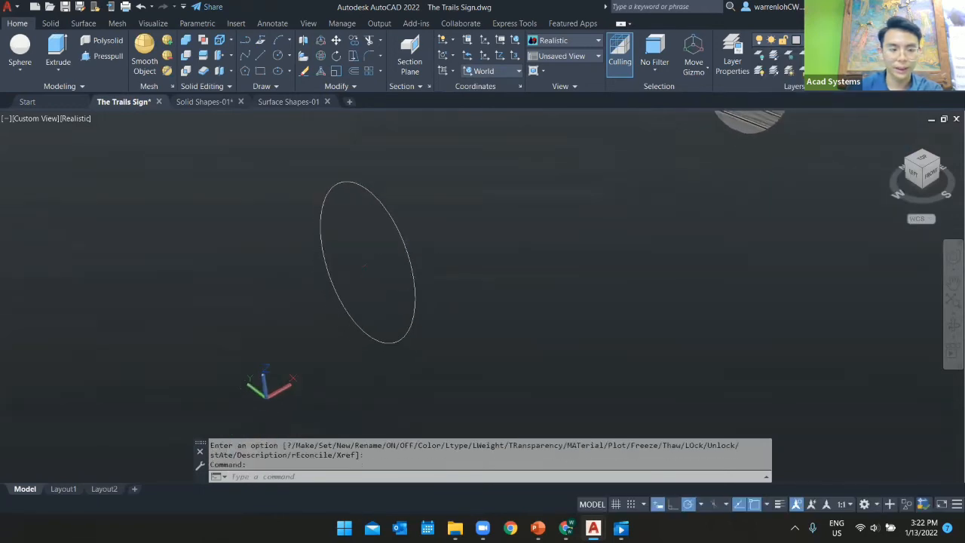
click(57, 53)
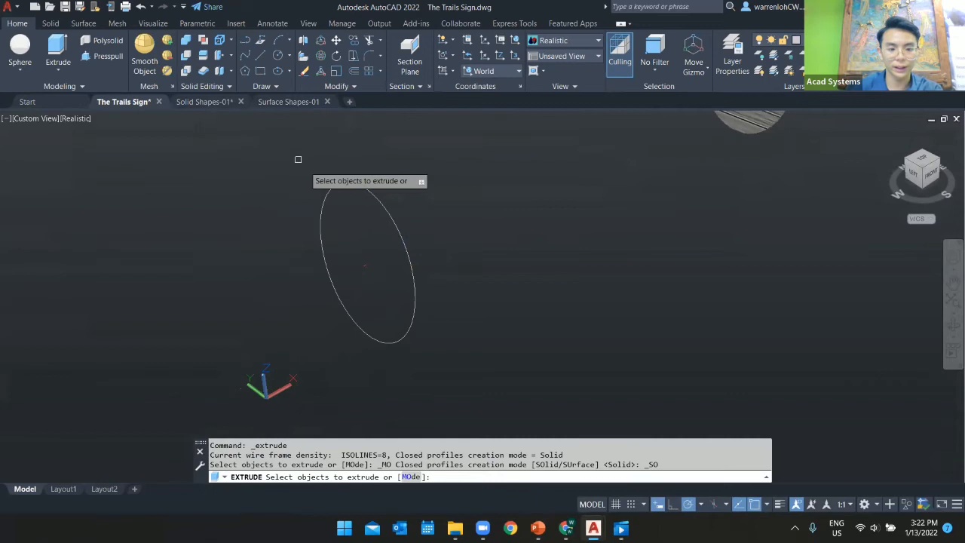
click(369, 190)
key(Return)
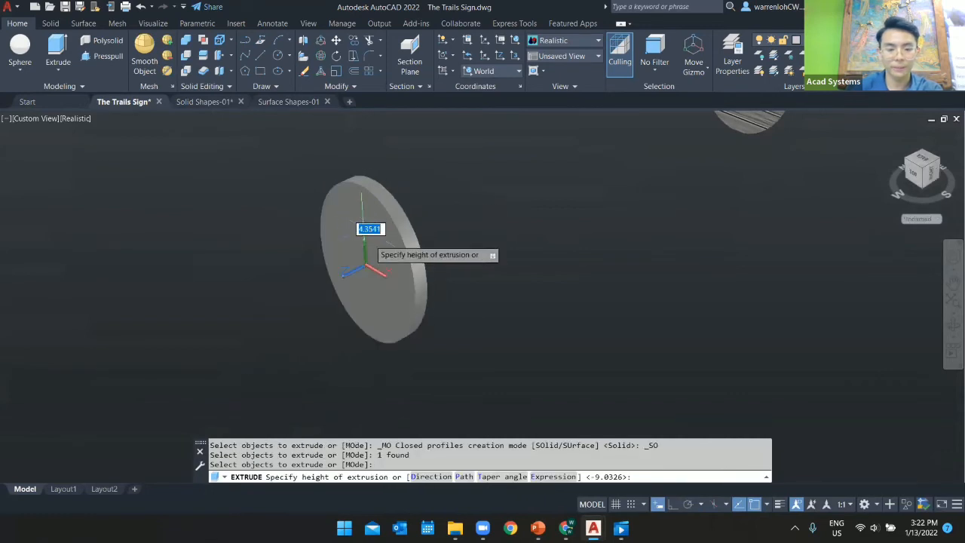
click(464, 475)
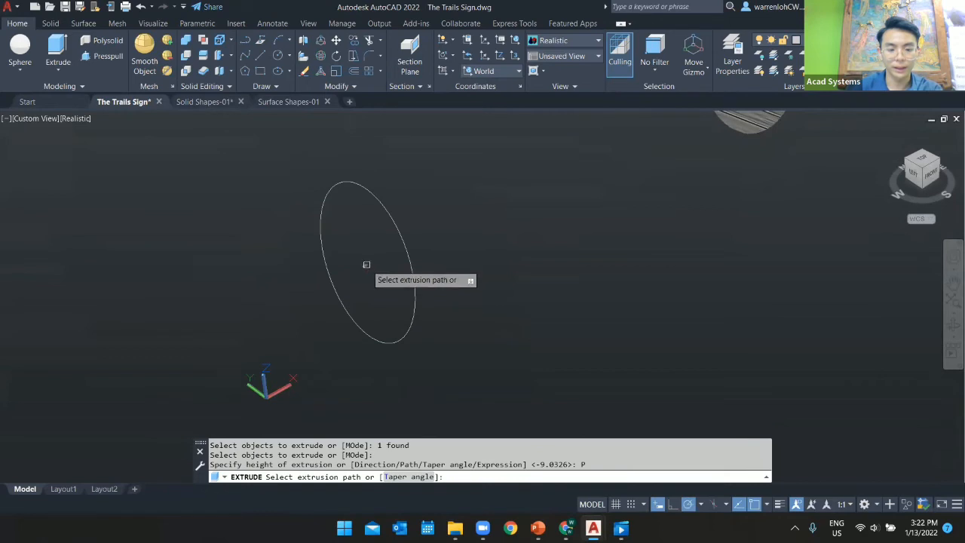
click(366, 265)
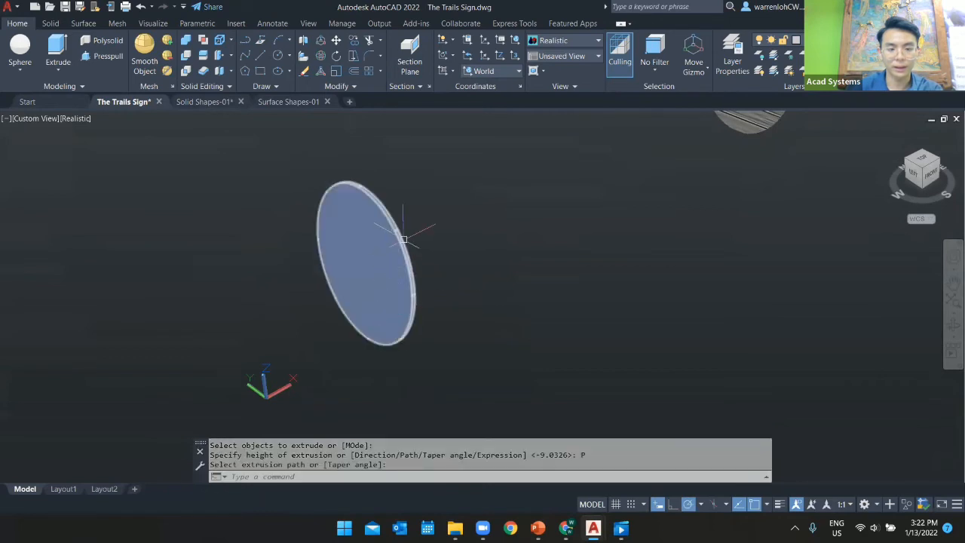
Restore the layers hidden by the sign panel isolation and examine the lettering on the finished reference sign.
click(772, 56)
scroll(532, 234, down, 5)
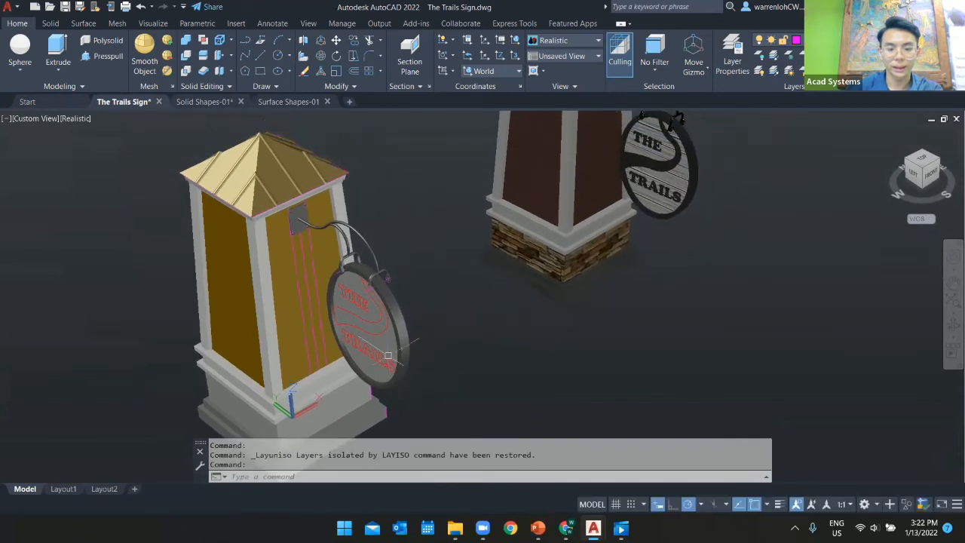
scroll(607, 204, up, 1)
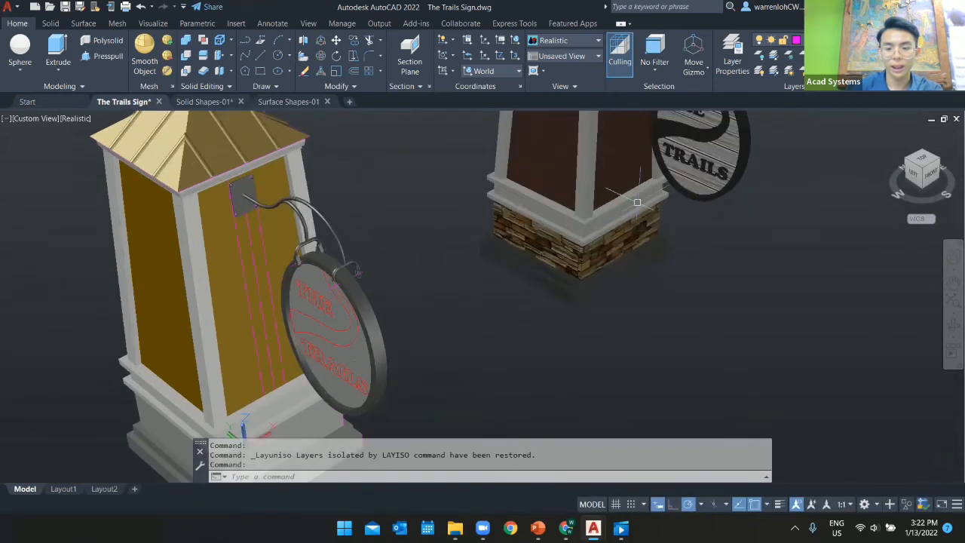
middle_drag(674, 194, 648, 231)
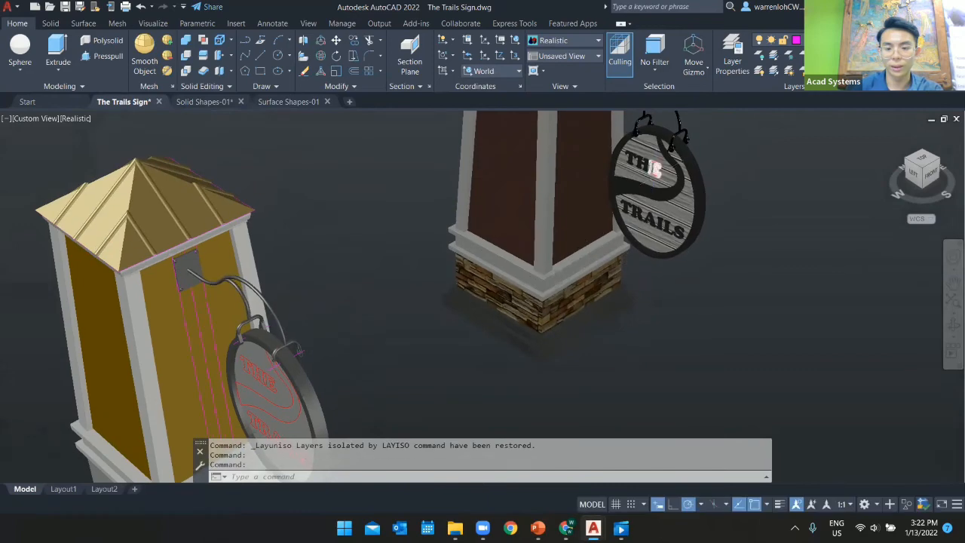
scroll(652, 171, up, 2)
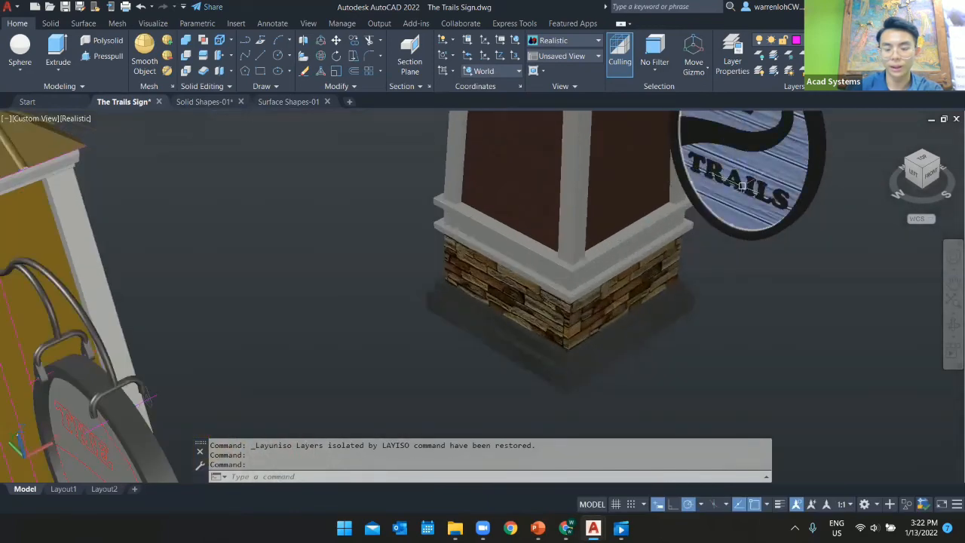
Isolate the SIGN-SIGN-LOGO-GUIDELINES layer, turn on the SIGN-SIGN-LOGO layer and make it current.
scroll(540, 307, down, 1)
middle_drag(388, 344, 435, 246)
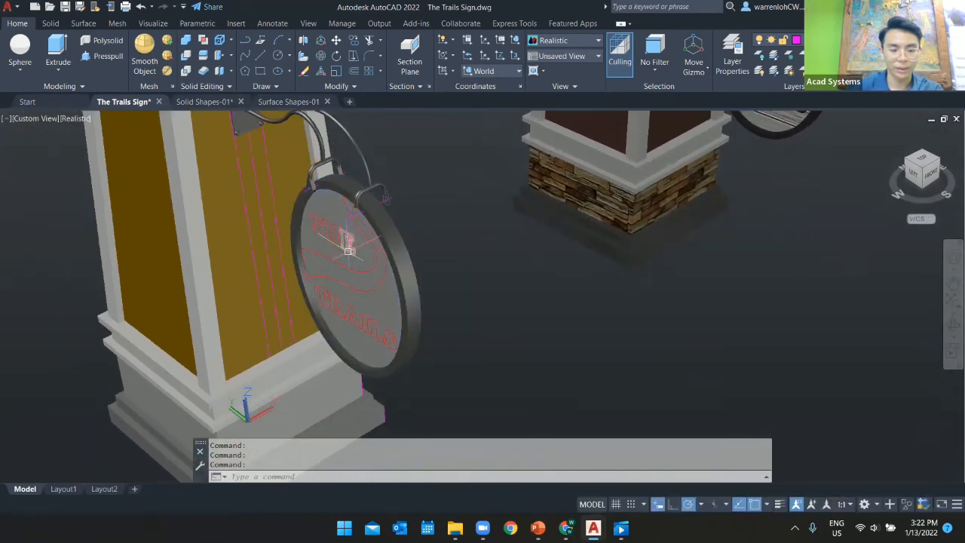
click(773, 57)
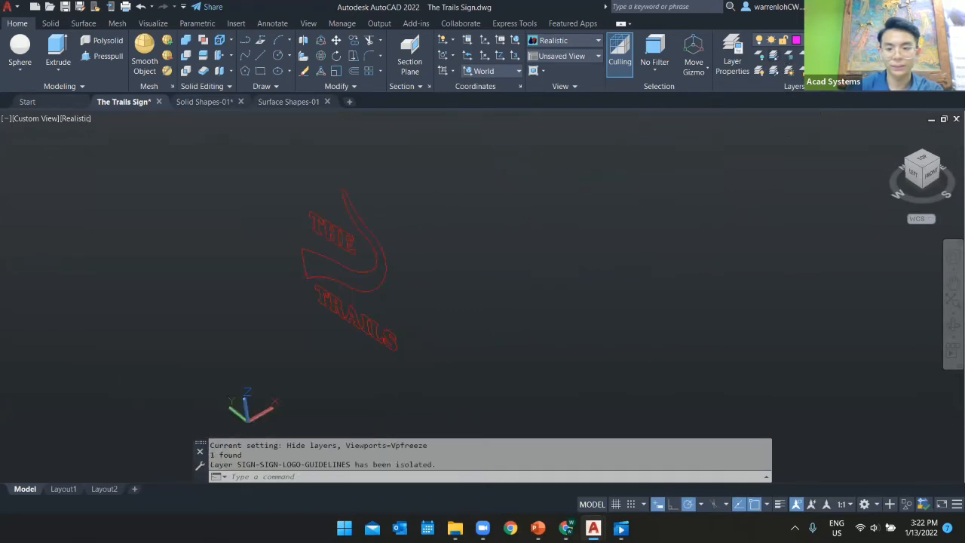
click(777, 40)
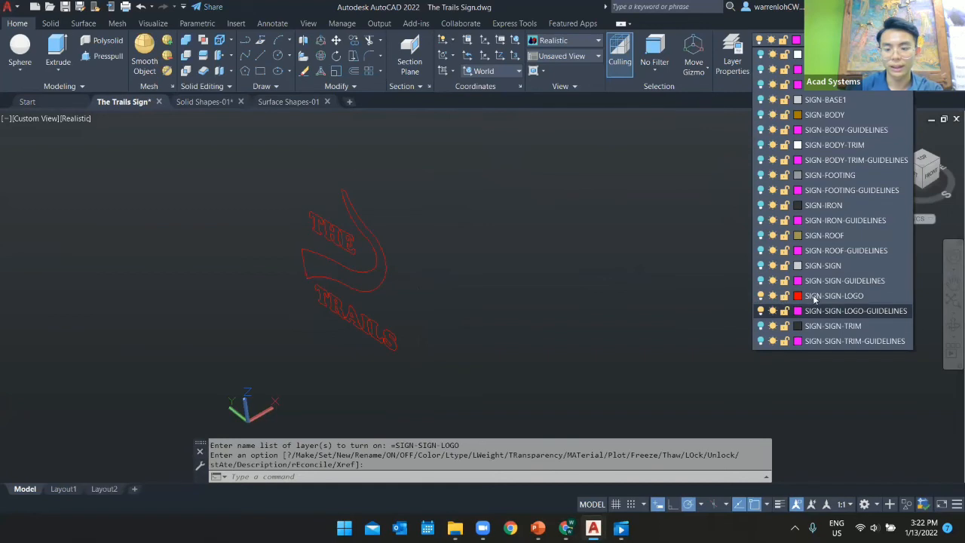
click(814, 300)
Extrude all THE TRAILS letter outlines and the swoosh along the short guideline at the swoosh's lower-left corner, using the Path option.
scroll(614, 309, down, 2)
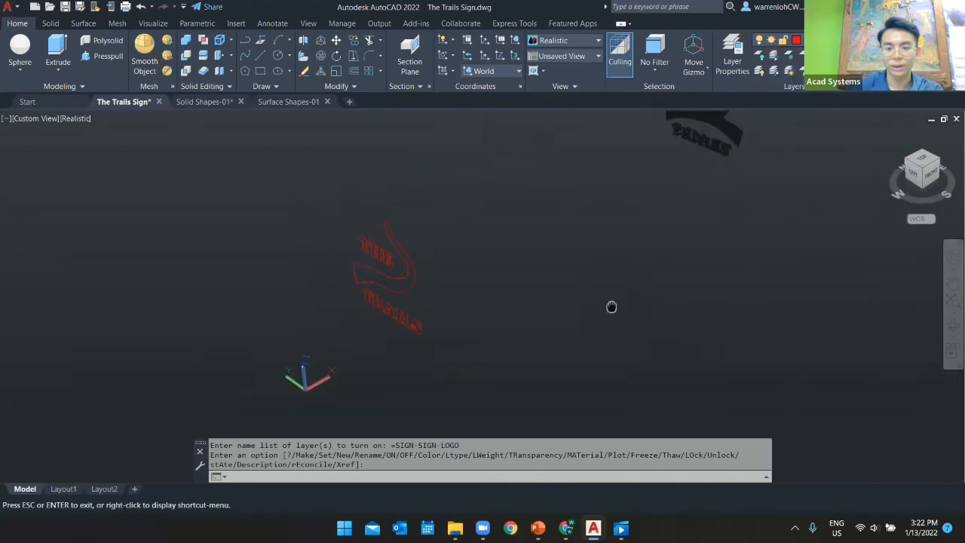
mouse_move(611, 306)
mouse_down()
mouse_move(573, 340)
mouse_move(613, 308)
mouse_up()
key(Escape)
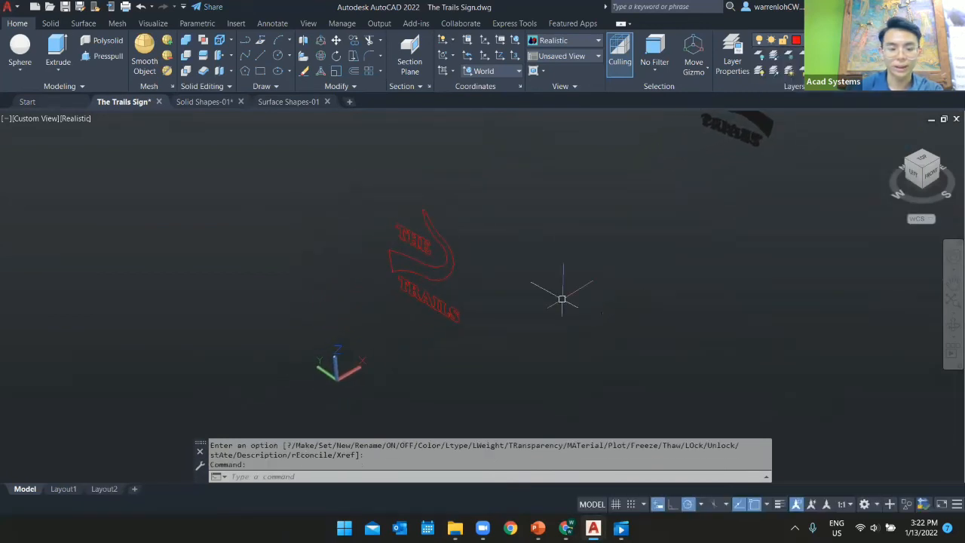
scroll(444, 275, up, 2)
middle_drag(454, 279, 507, 292)
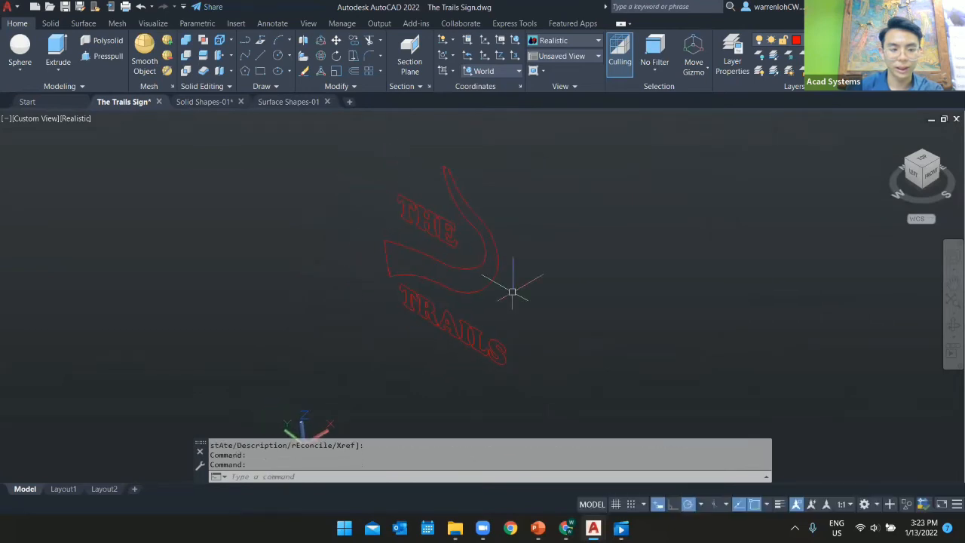
click(58, 51)
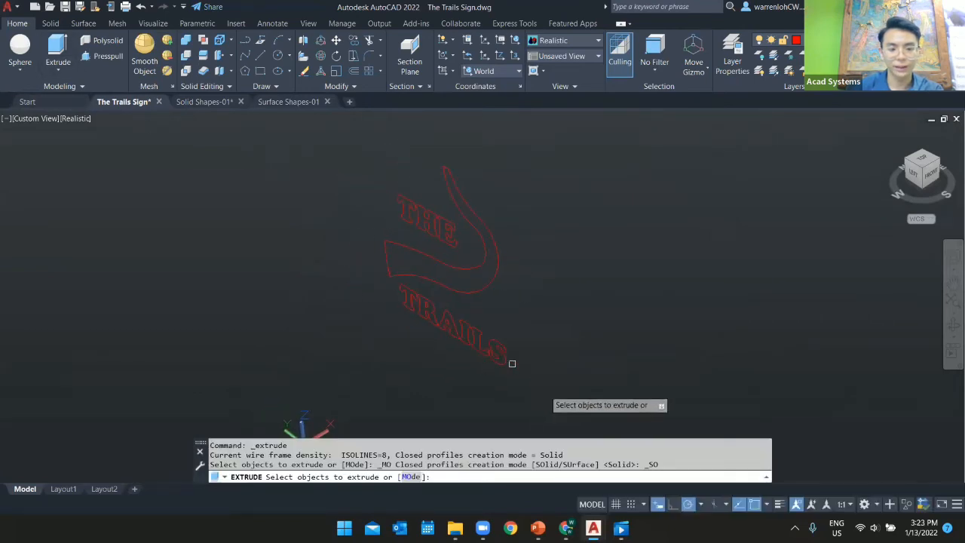
click(561, 405)
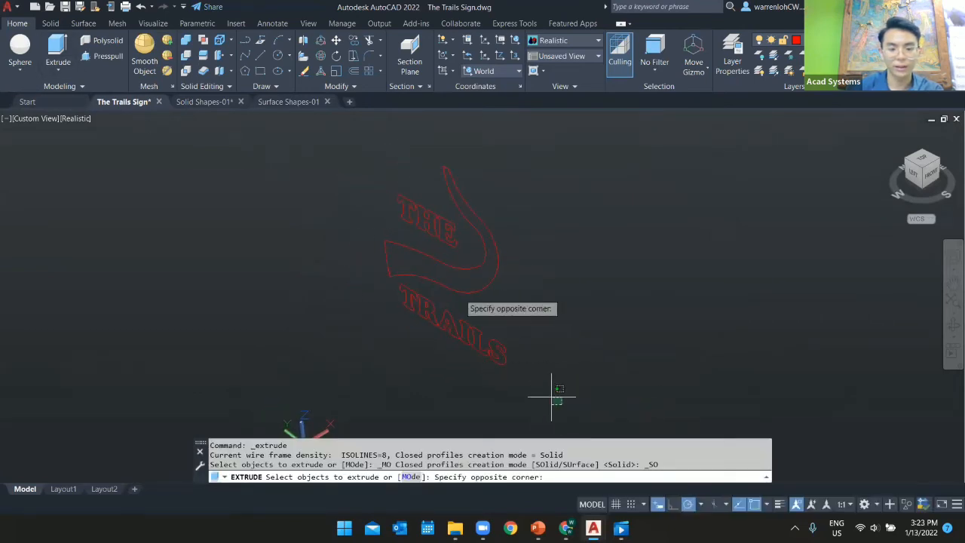
click(411, 203)
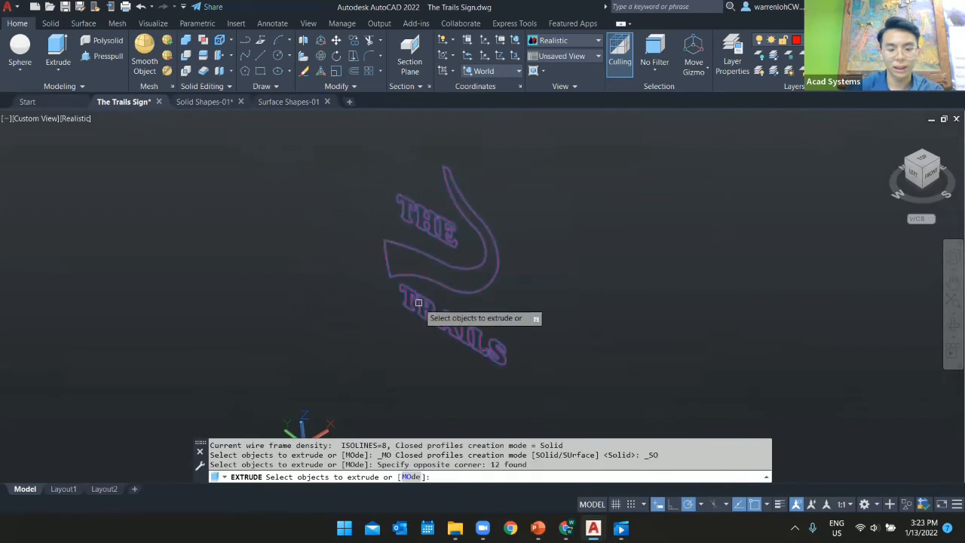
key(Return)
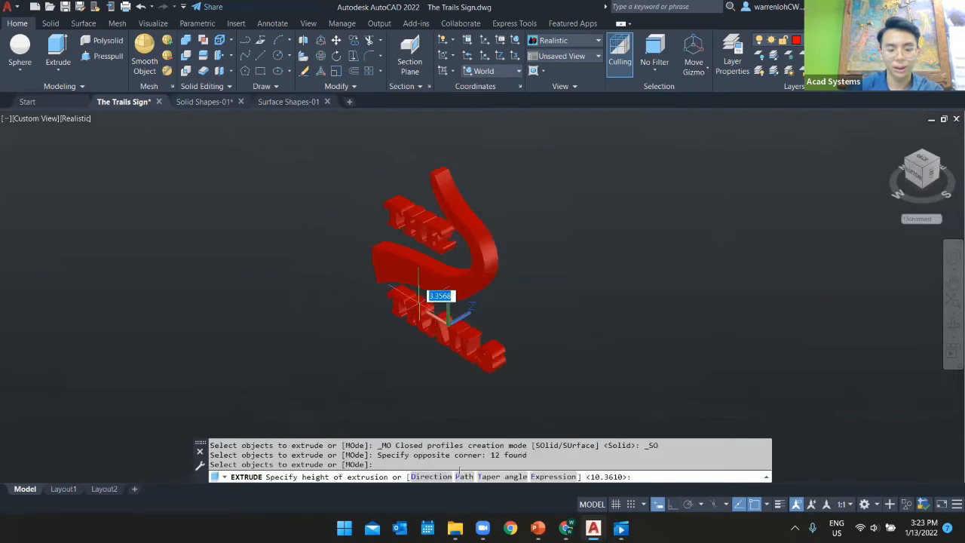
click(461, 477)
scroll(370, 282, up, 5)
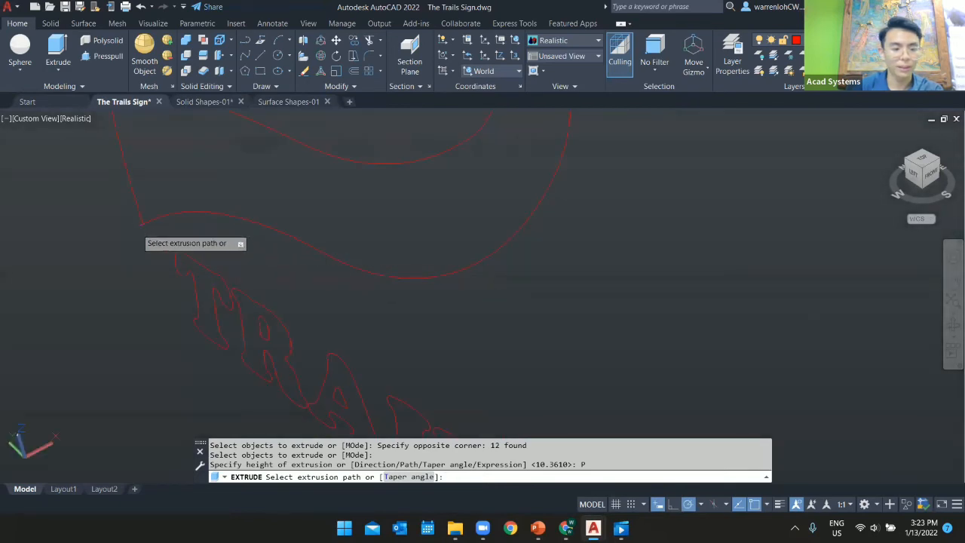
click(142, 228)
scroll(157, 236, down, 5)
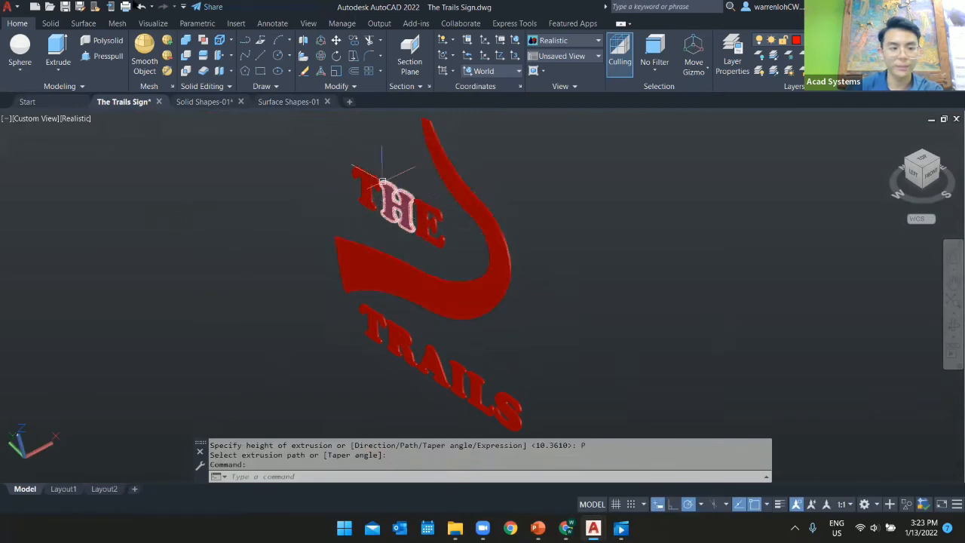
Subtract the small inner solid from the letter R in TRAILS to open its hole.
click(50, 24)
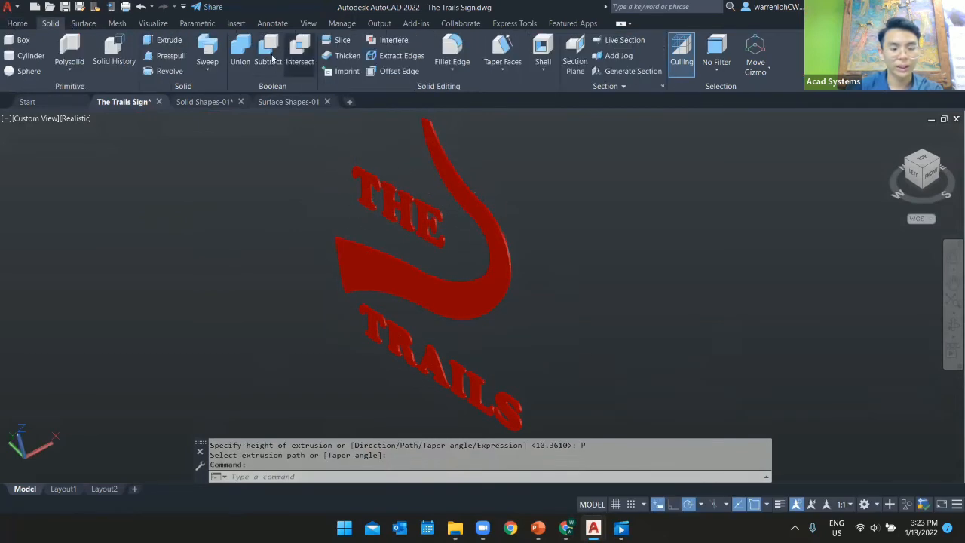
click(268, 52)
middle_drag(357, 244, 421, 230)
scroll(346, 202, up, 2)
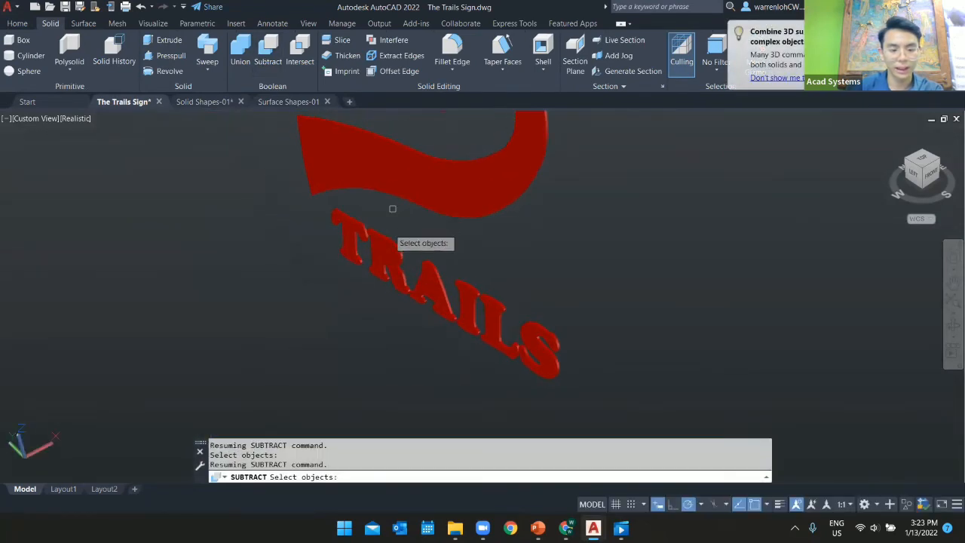
scroll(382, 245, up, 1)
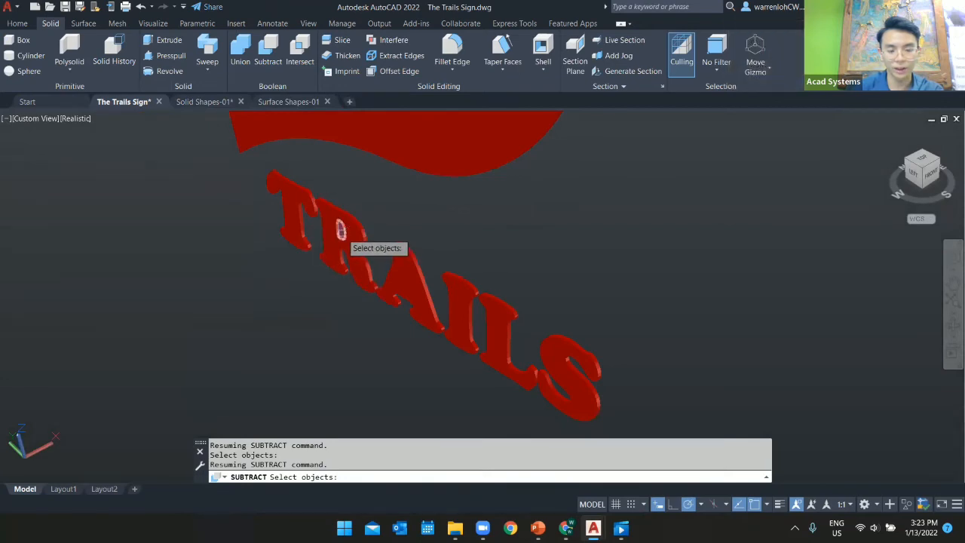
click(340, 230)
key(Return)
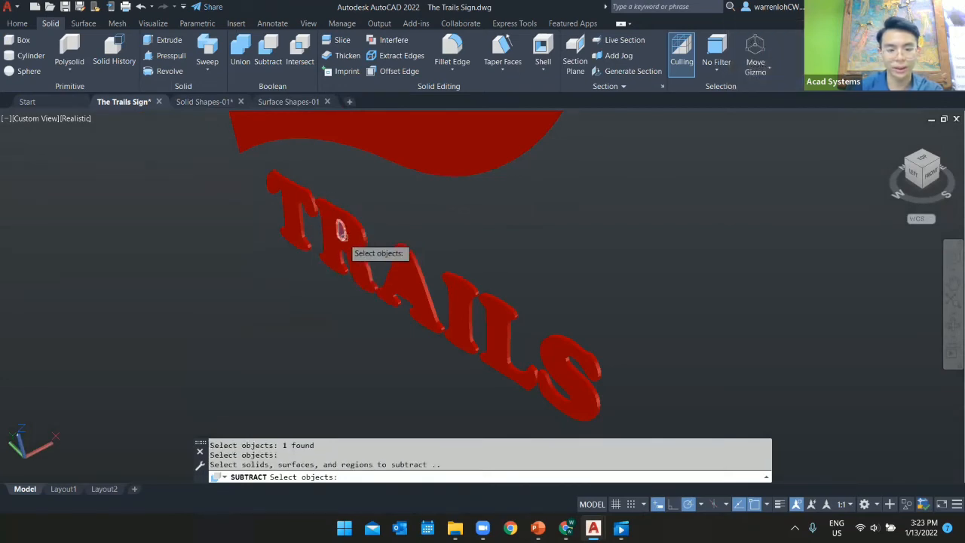
click(340, 231)
key(Return)
Subtract the small inner solid from the letter A in TRAILS to open its hole.
key(Return)
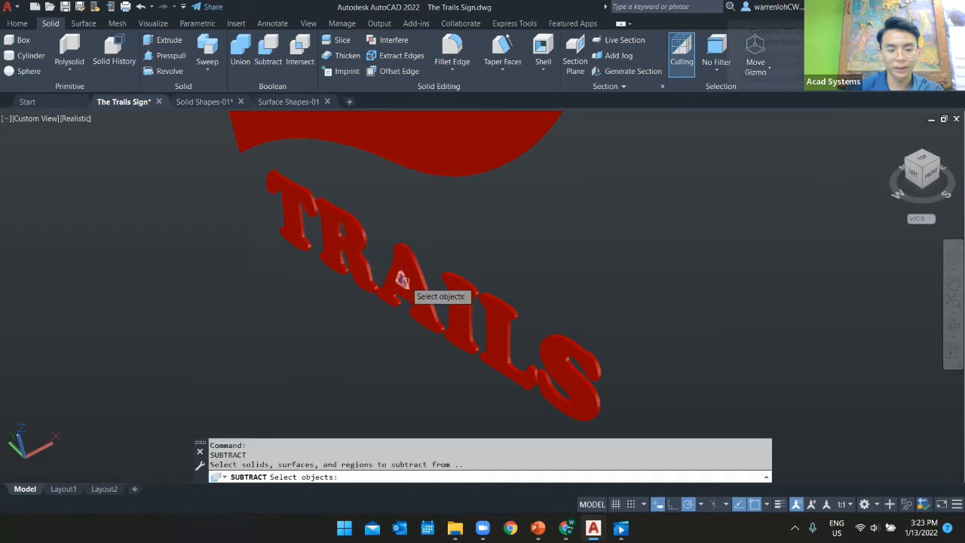
click(404, 281)
key(Return)
click(404, 282)
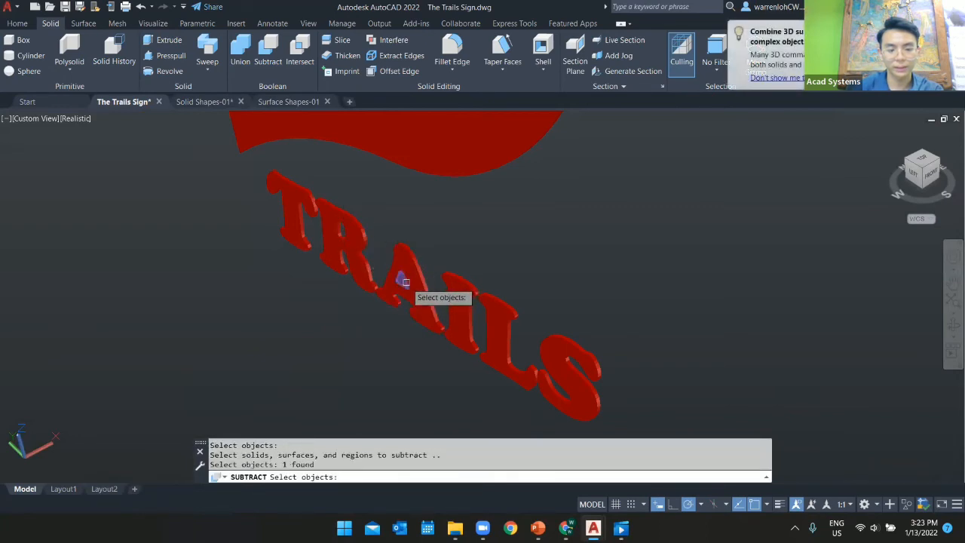
key(Return)
scroll(422, 256, down, 5)
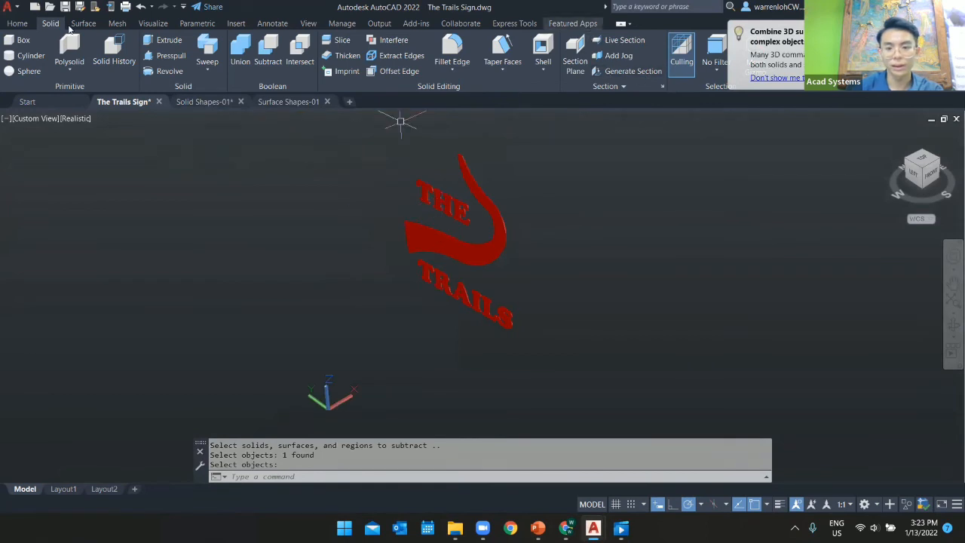
Restore the layers hidden by the logo isolation to show the lettering on the full sign model beside the reference.
scroll(572, 23, up, 1)
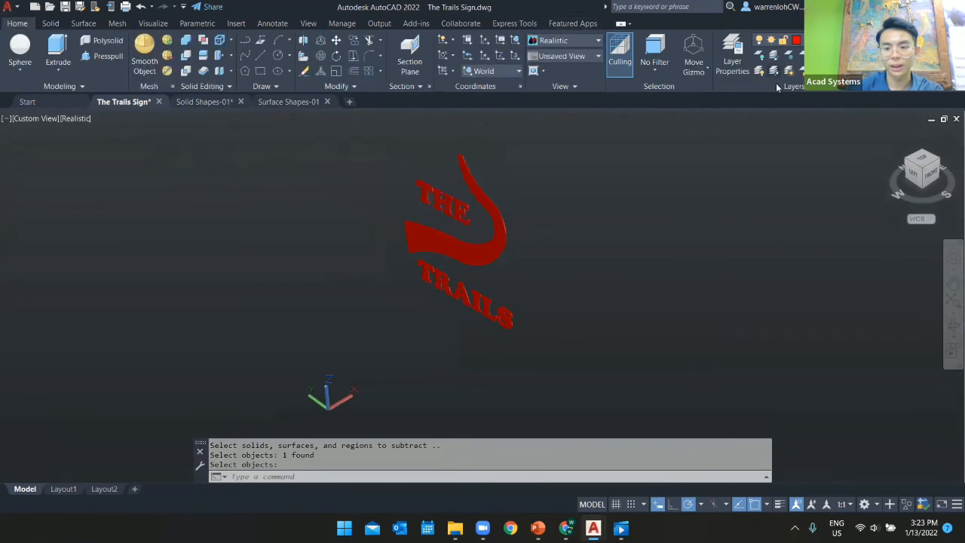
click(777, 72)
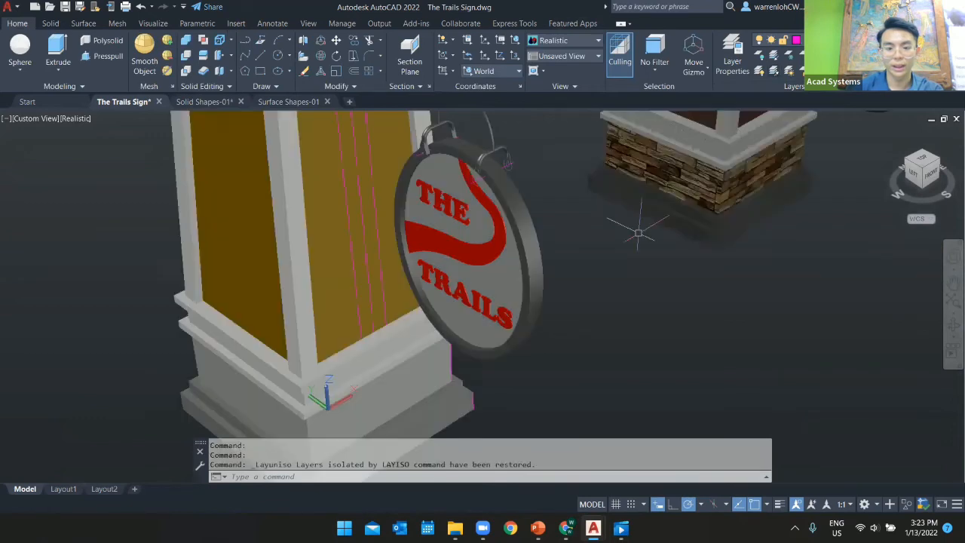
shift+middle_drag(636, 205, 512, 328)
scroll(570, 281, down, 2)
scroll(536, 314, down, 1)
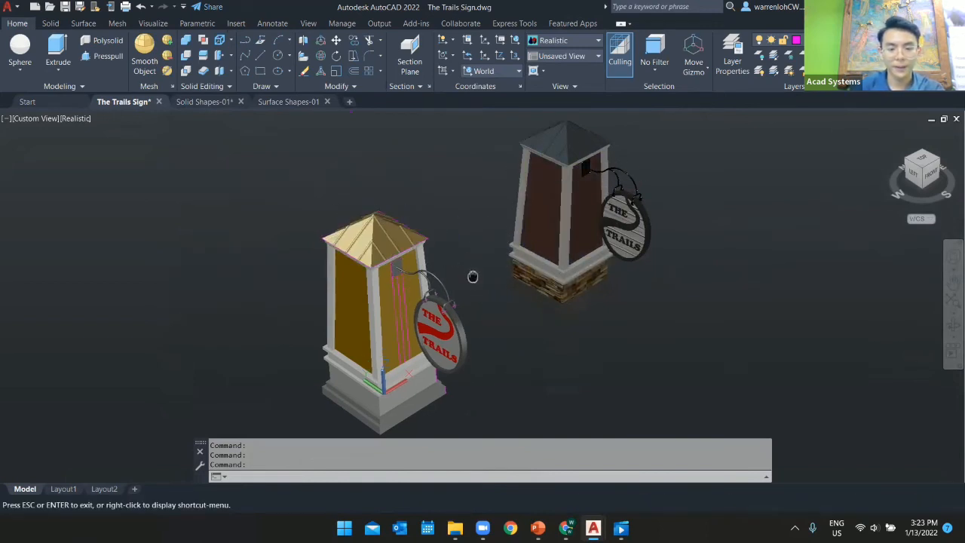
middle_drag(472, 274, 497, 267)
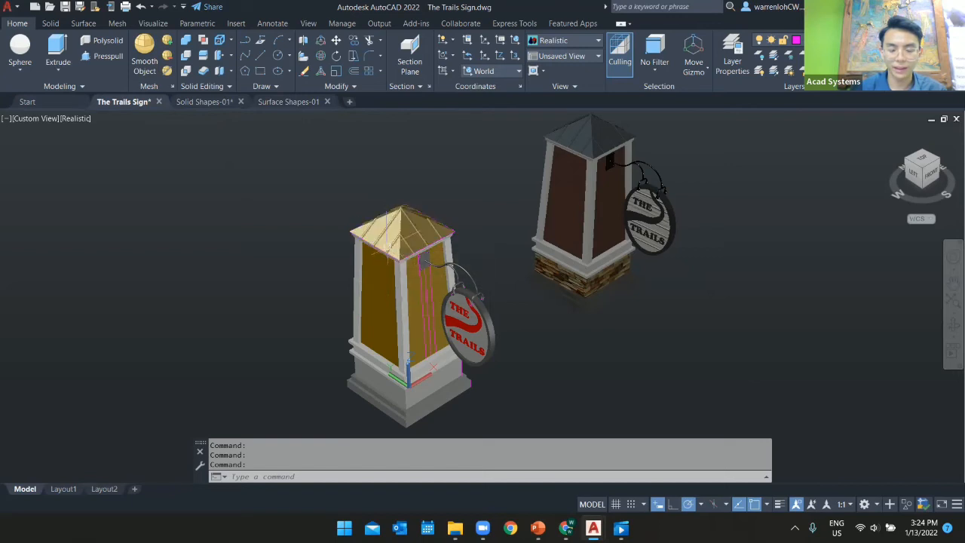
click(398, 236)
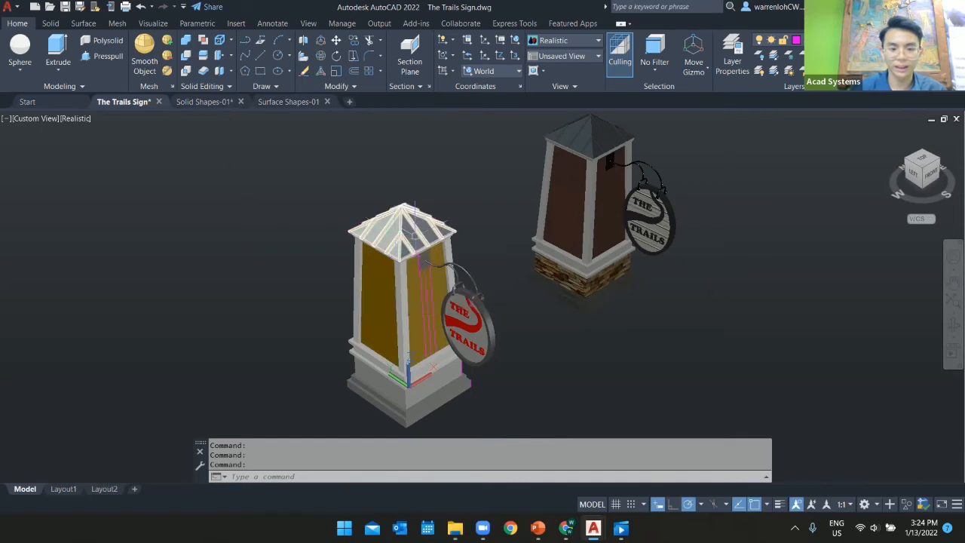
click(848, 40)
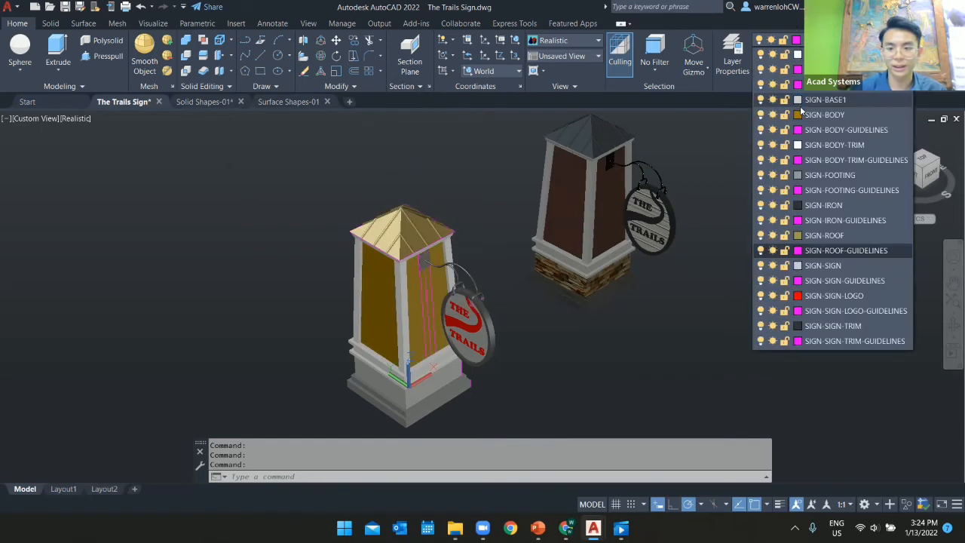
click(419, 146)
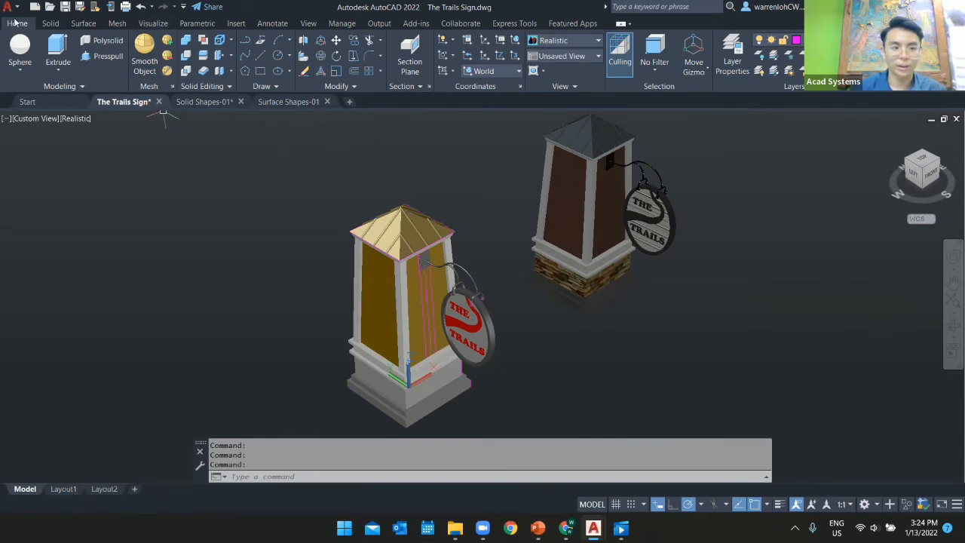
Try to open the Materials Browser for the sign model and dismiss the error dialogs.
click(155, 24)
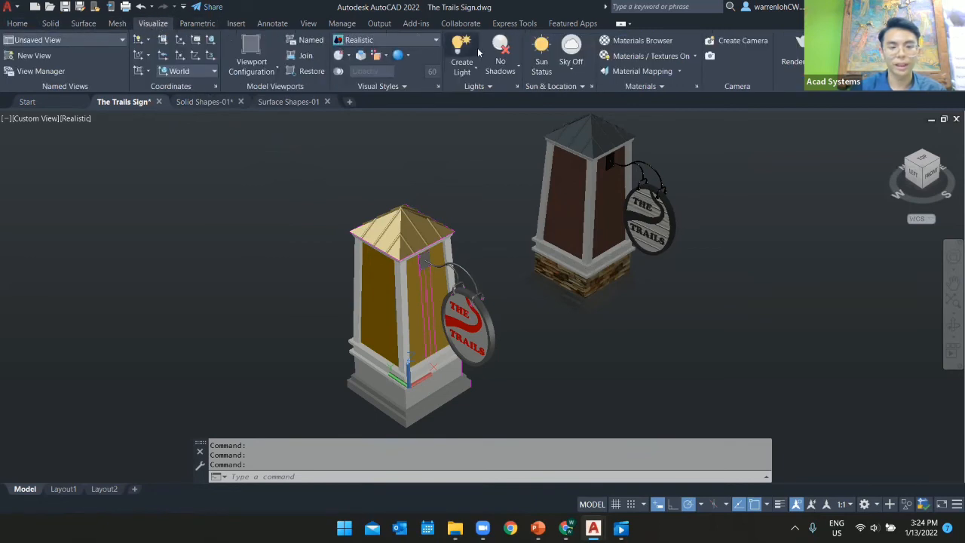
click(615, 44)
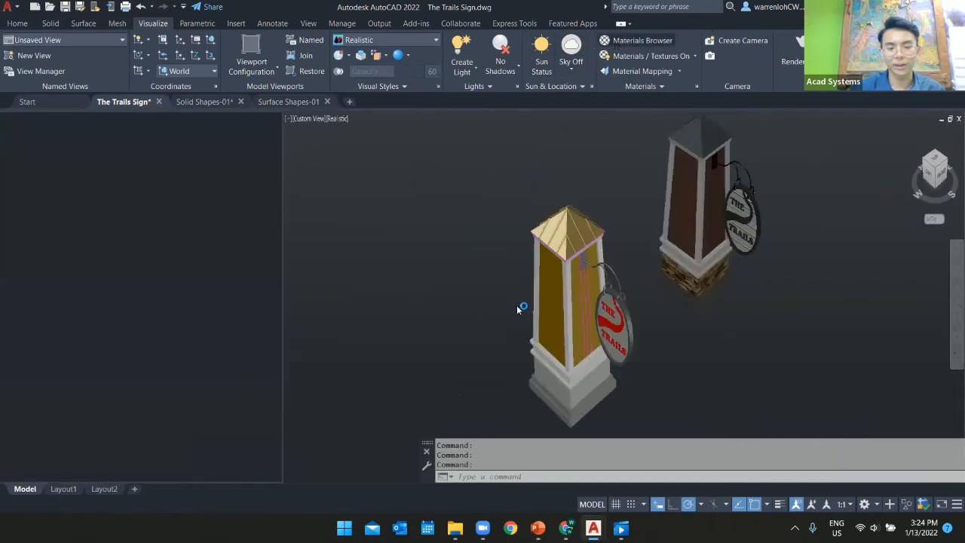
click(572, 323)
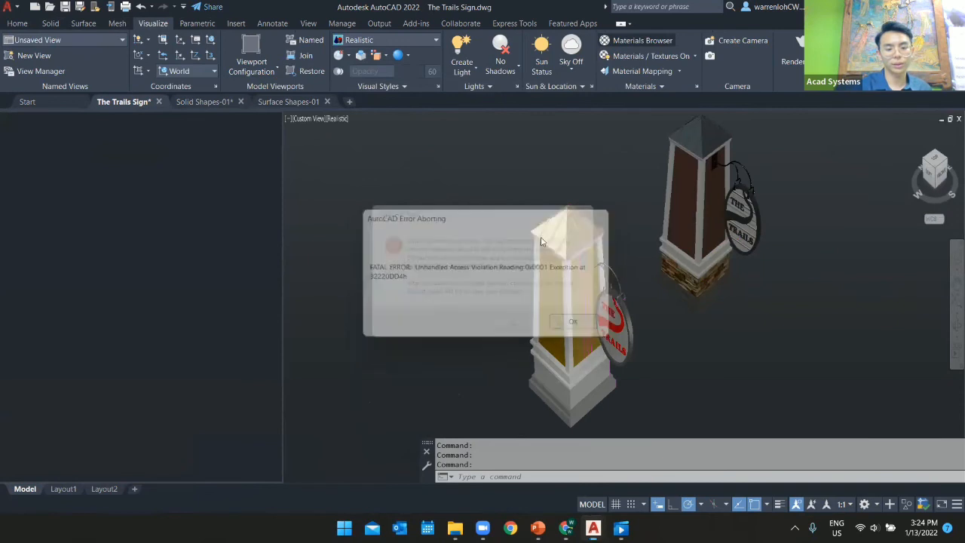
click(523, 334)
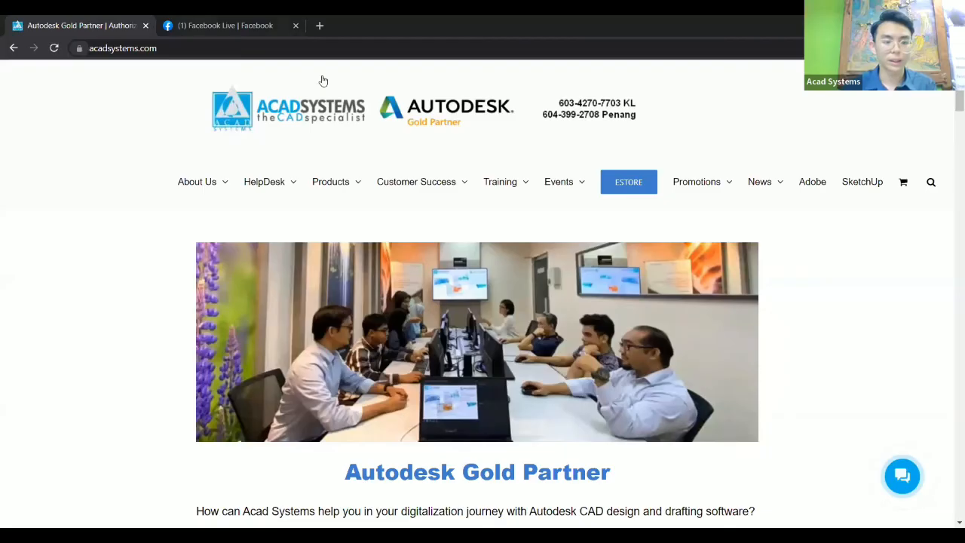
Switch to the Acad Systems website in the browser and review its home page introduction and latest Autodesk promotions and news.
mouse_move(373, 189)
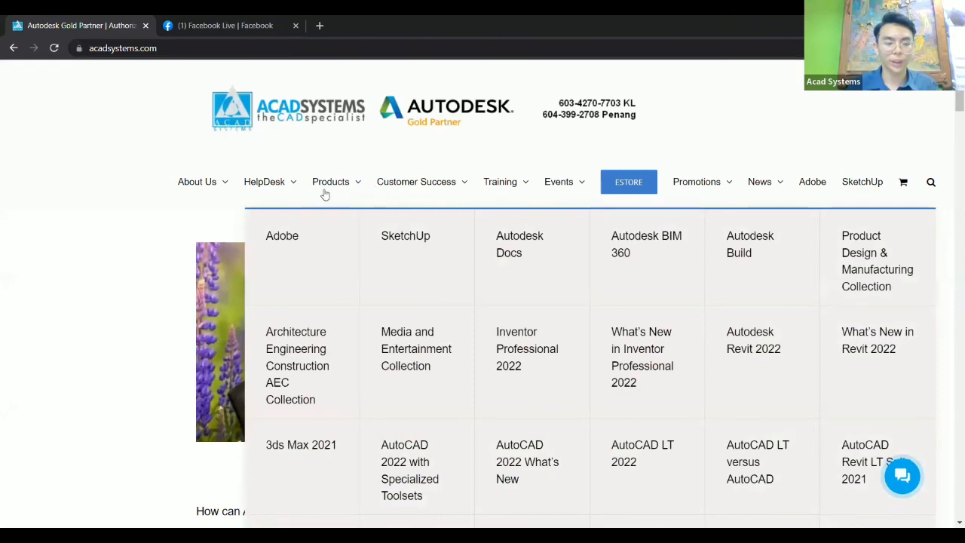
scroll(476, 265, down, 4)
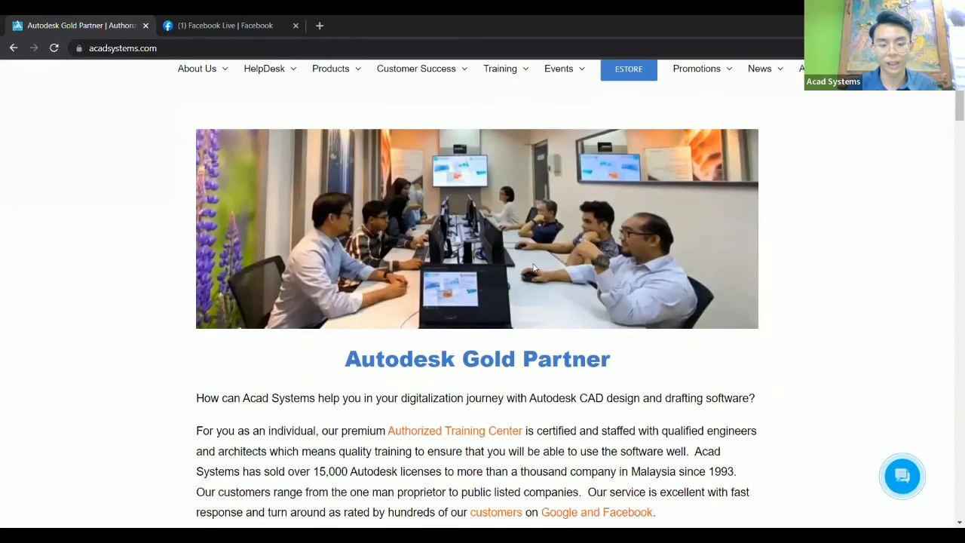
scroll(476, 266, up, 3)
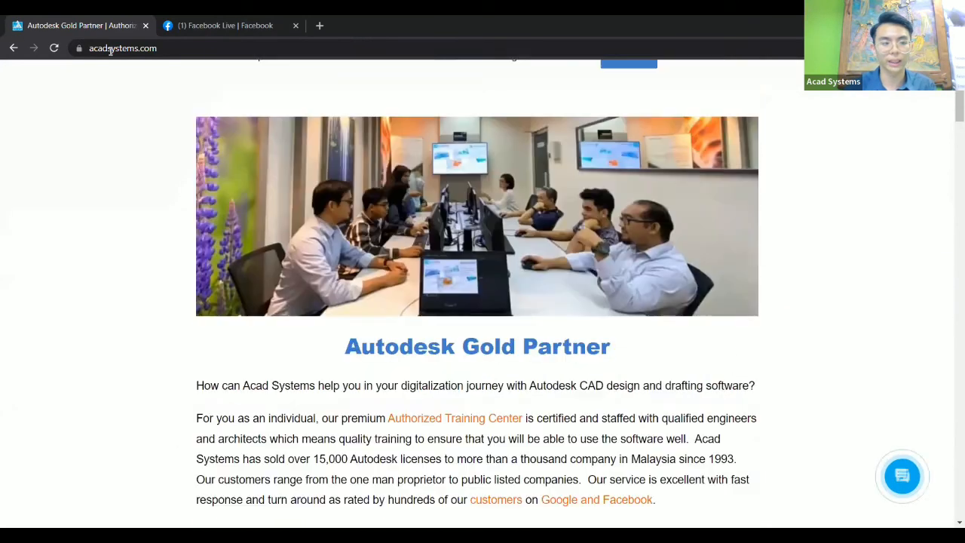
scroll(474, 202, up, 1)
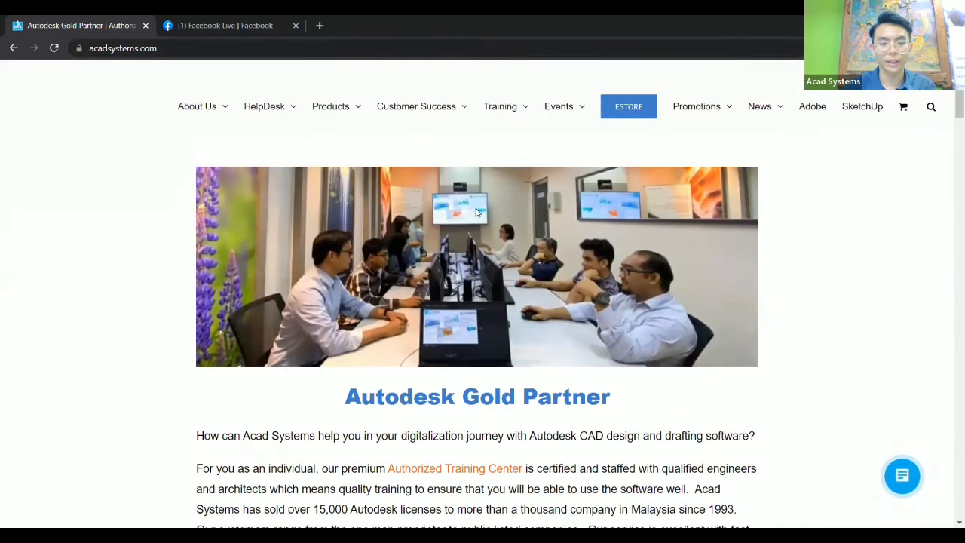
scroll(474, 202, down, 1)
scroll(473, 203, down, 2)
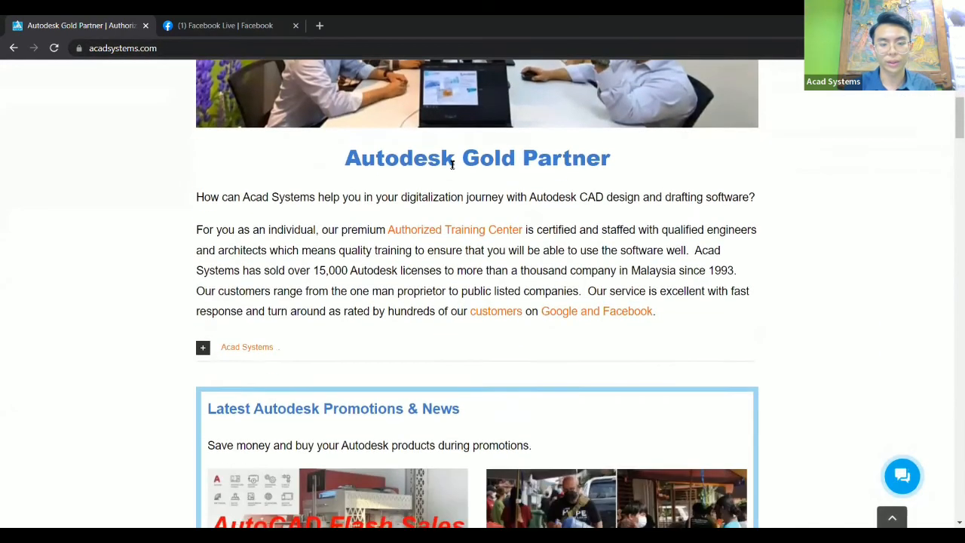
scroll(448, 159, up, 2)
scroll(371, 262, up, 2)
scroll(528, 234, down, 3)
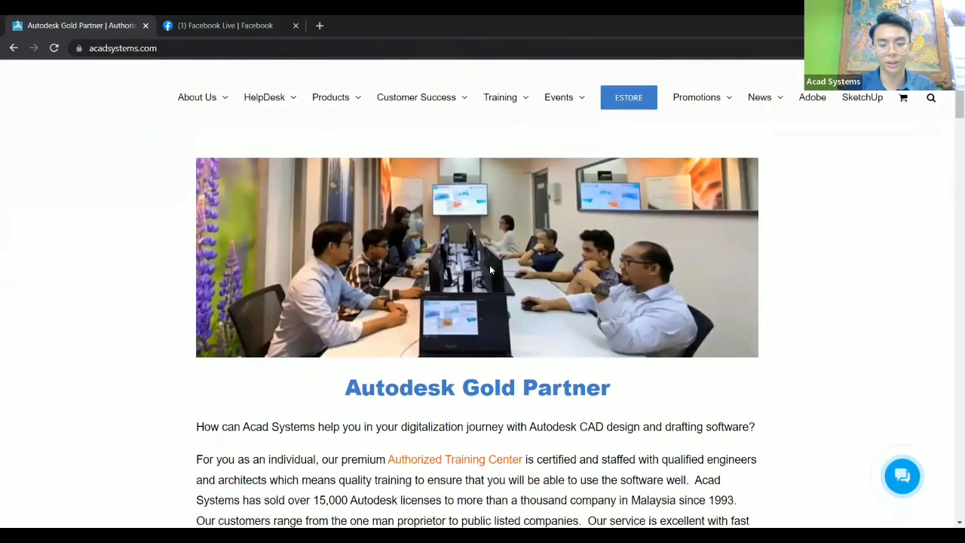
scroll(525, 235, down, 4)
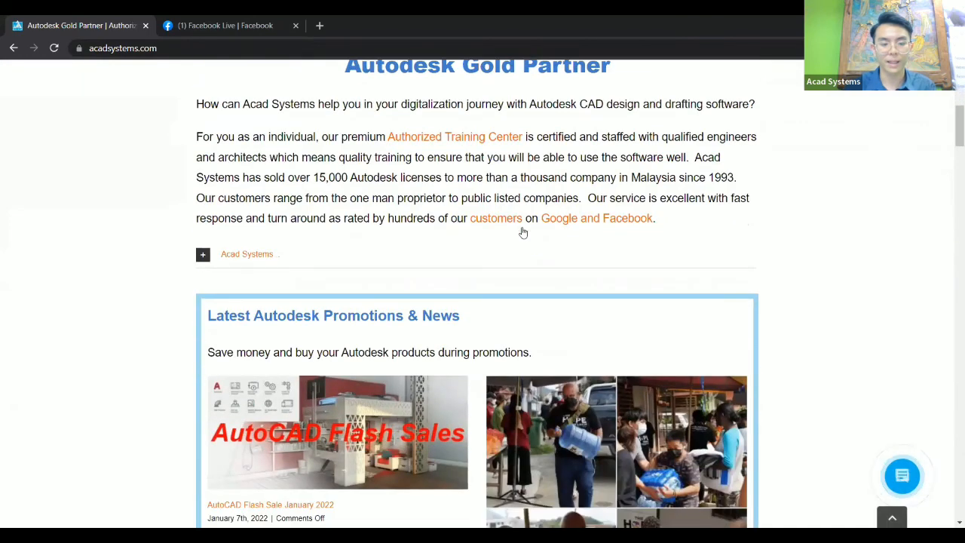
scroll(417, 219, down, 2)
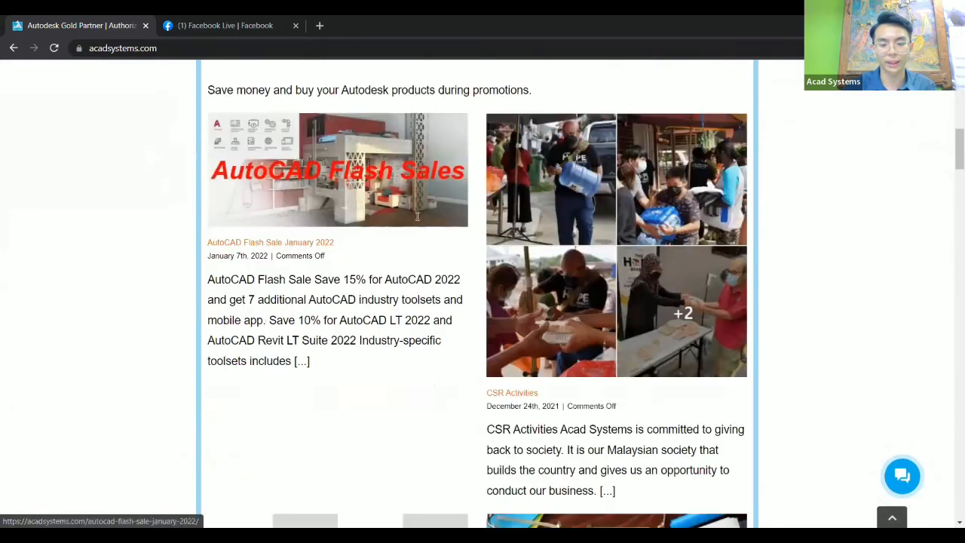
scroll(417, 218, down, 1)
scroll(416, 218, down, 4)
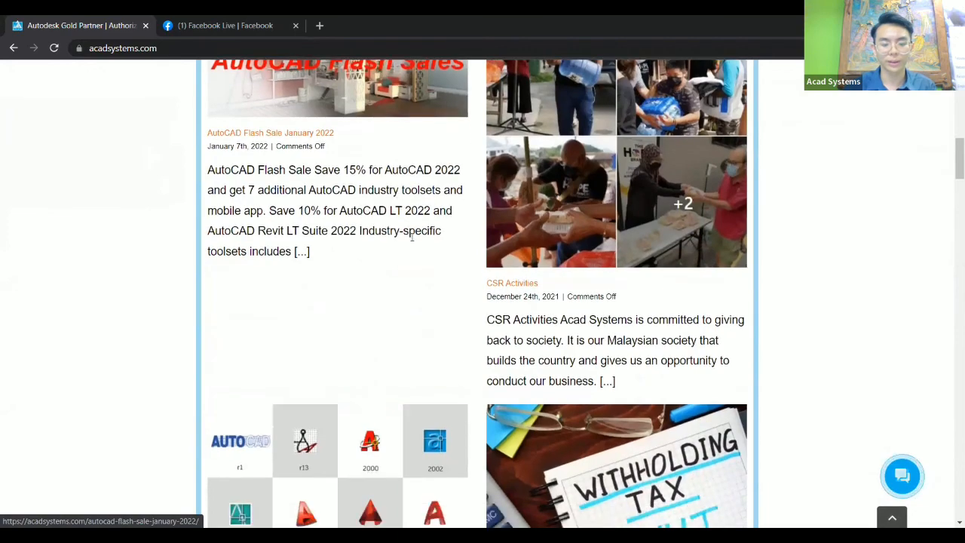
Look through the home page's upcoming free online lessons and training schedule down to the footer's event and social media links.
scroll(413, 243, down, 13)
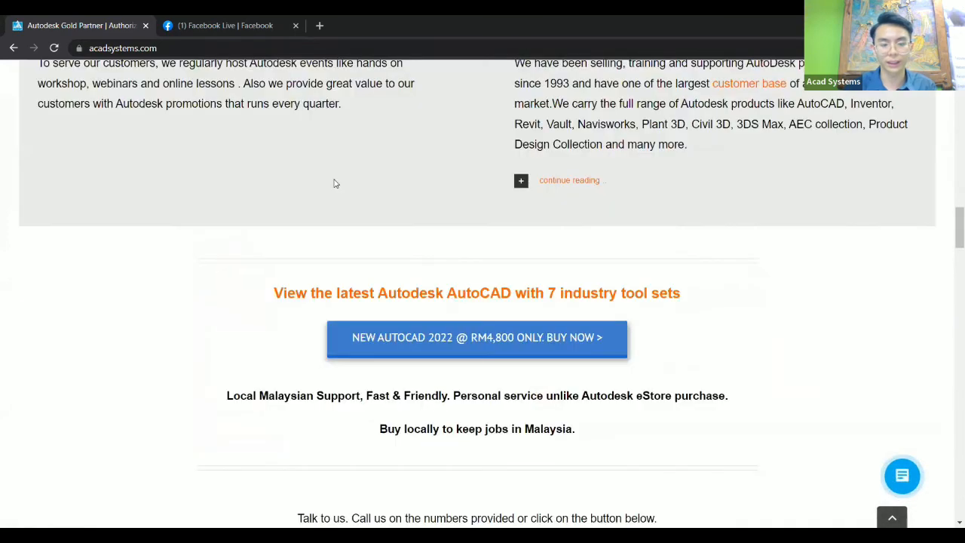
scroll(251, 149, down, 4)
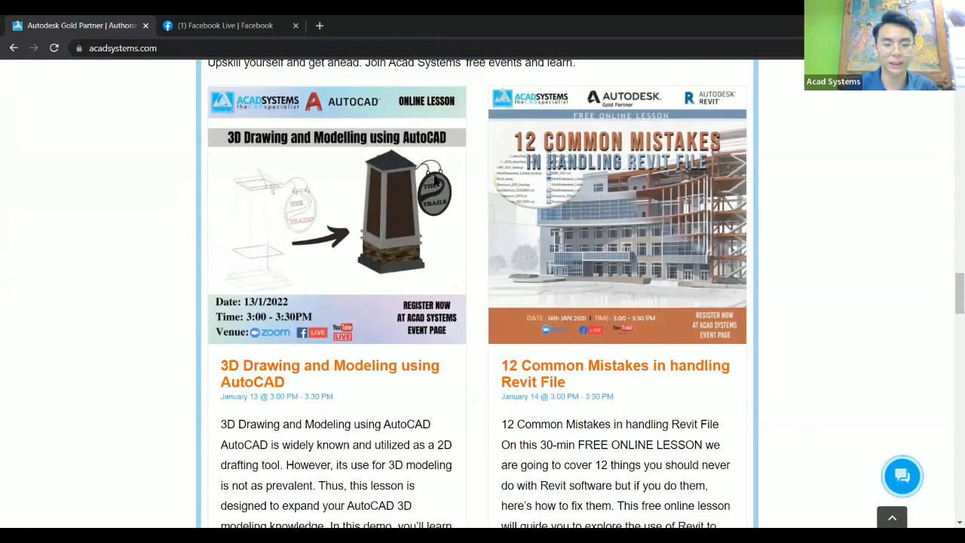
scroll(572, 217, up, 2)
scroll(572, 218, down, 3)
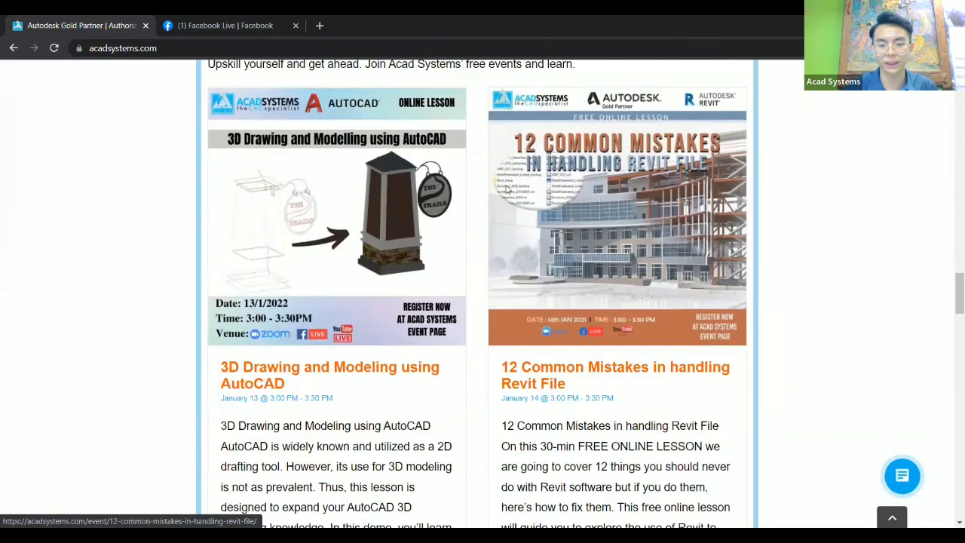
scroll(497, 312, down, 2)
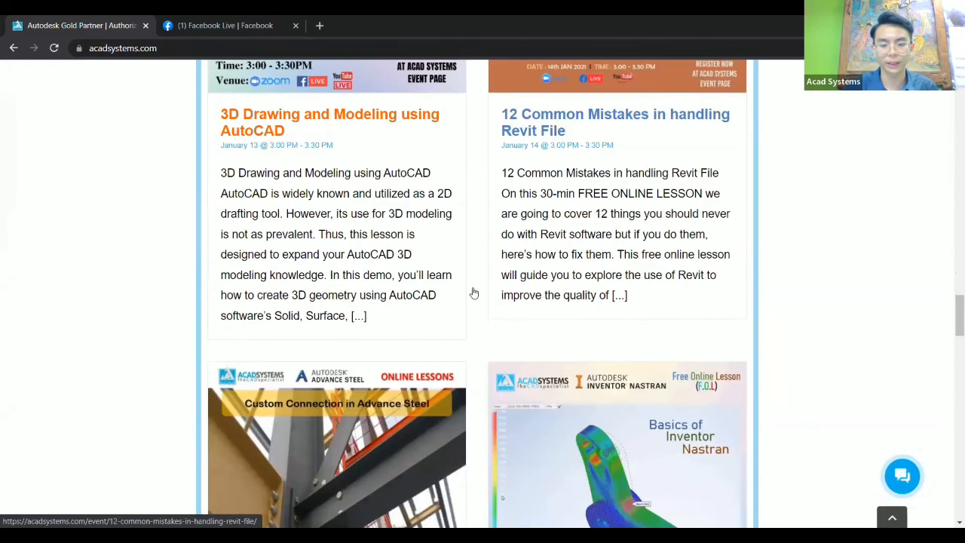
scroll(474, 292, down, 3)
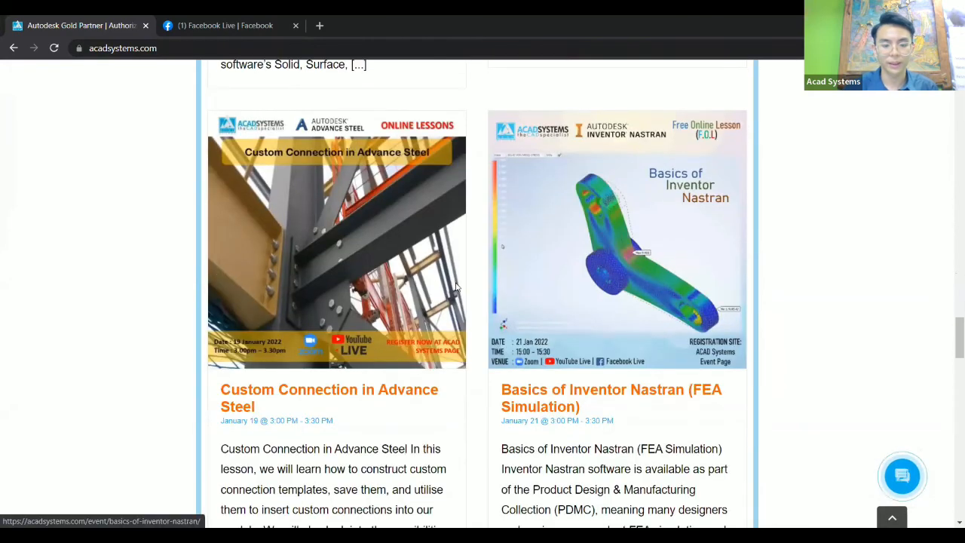
scroll(446, 209, down, 7)
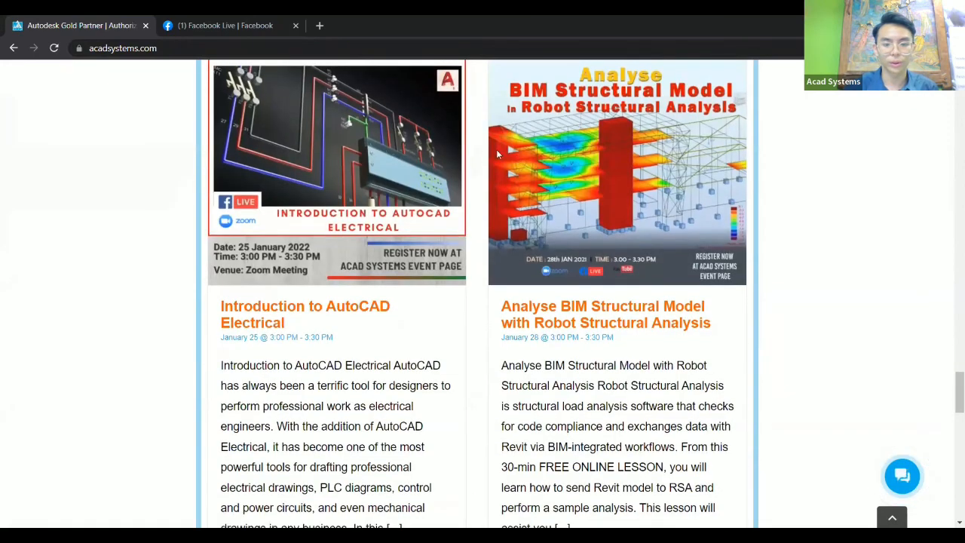
scroll(683, 313, down, 3)
scroll(683, 313, down, 15)
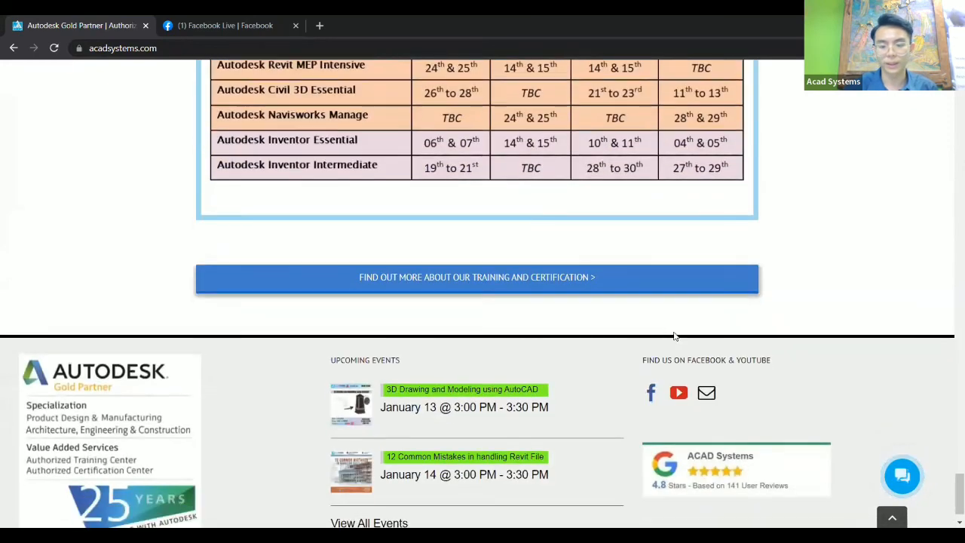